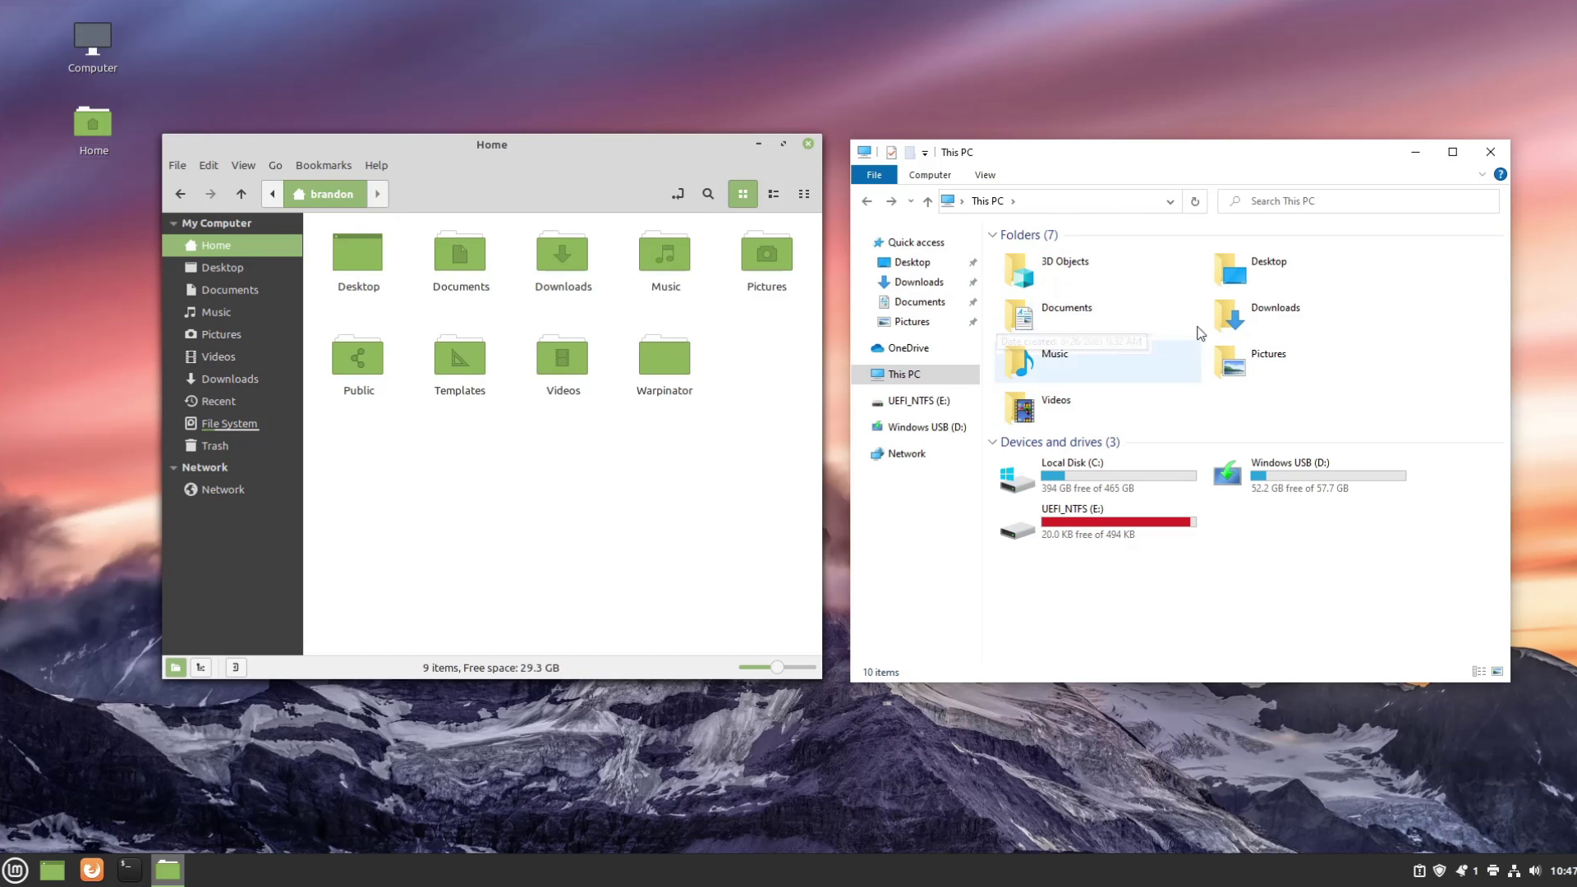
- After checking Quick access, open C:\Users and the user's profile folder, selecting its folder rows
left_click(913, 242)
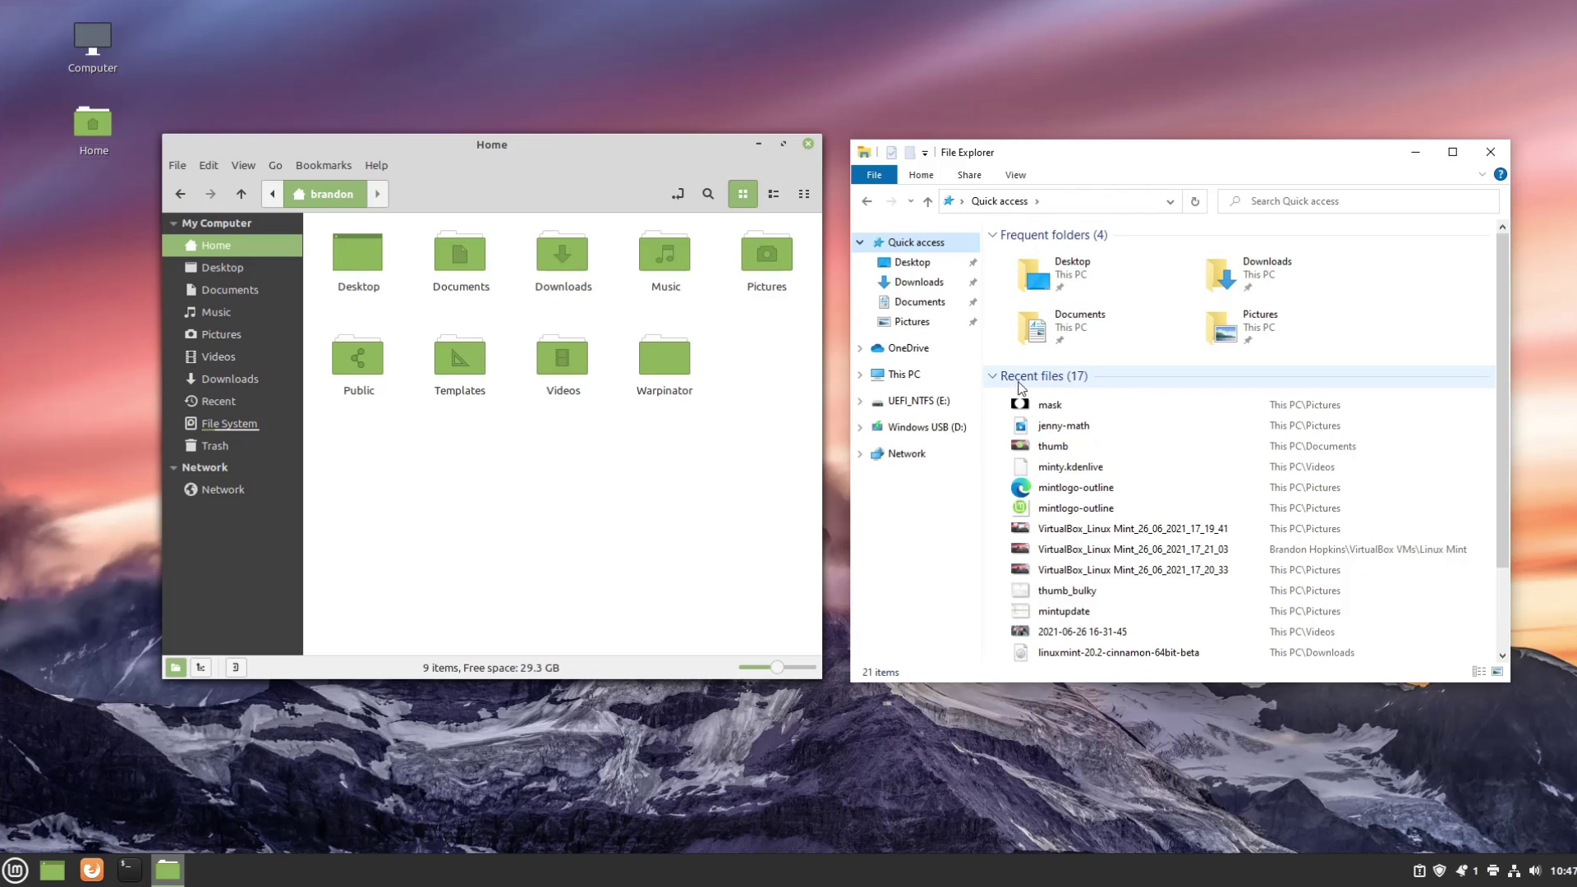
left_click(906, 376)
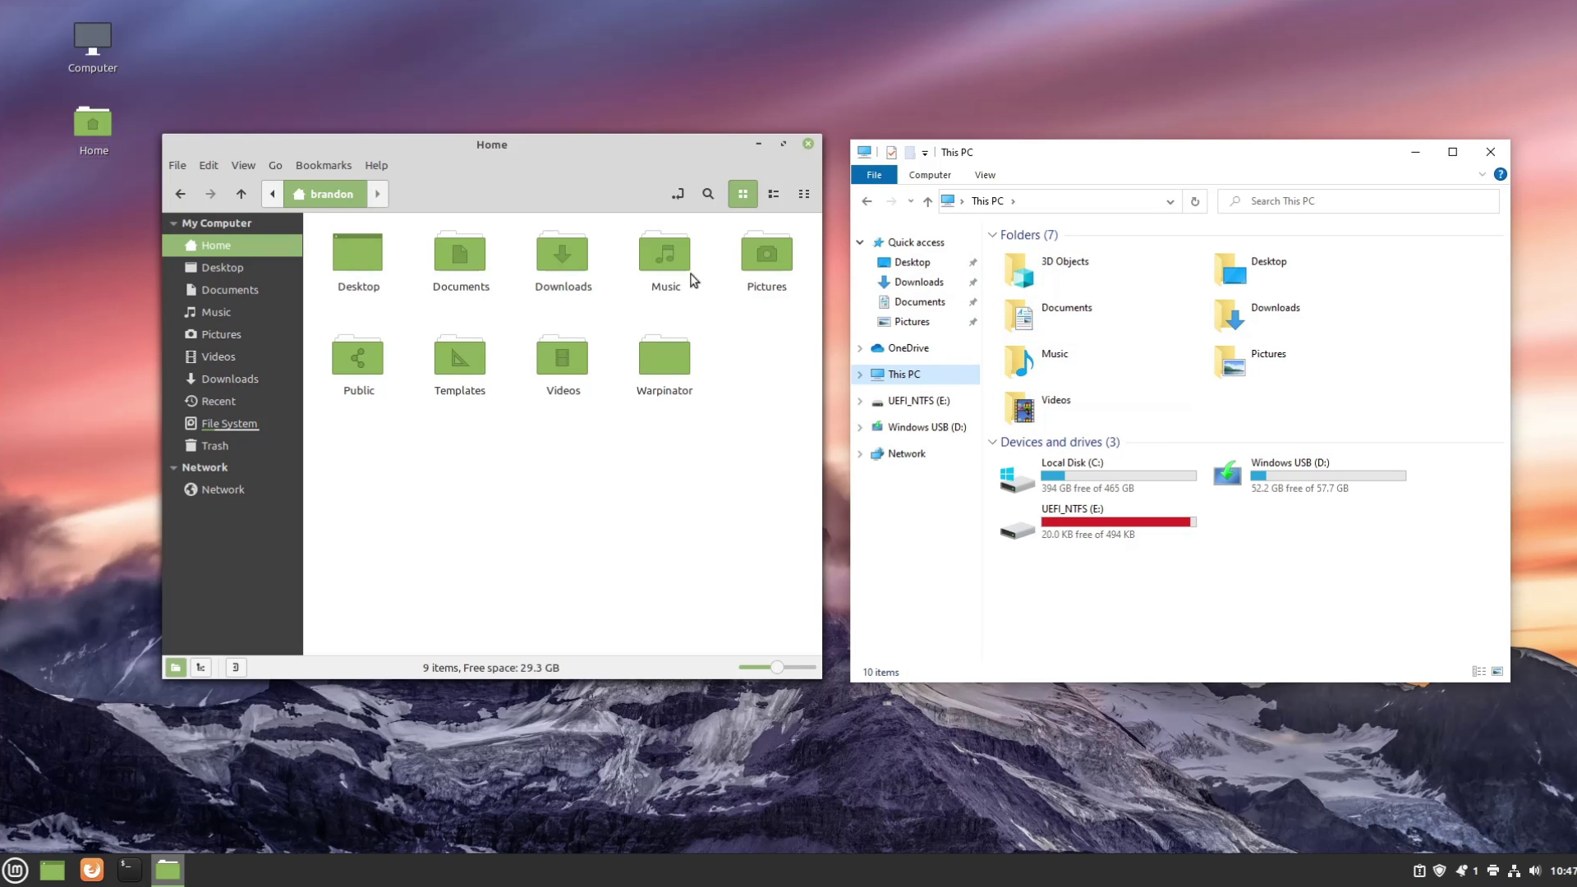
double_click(1072, 476)
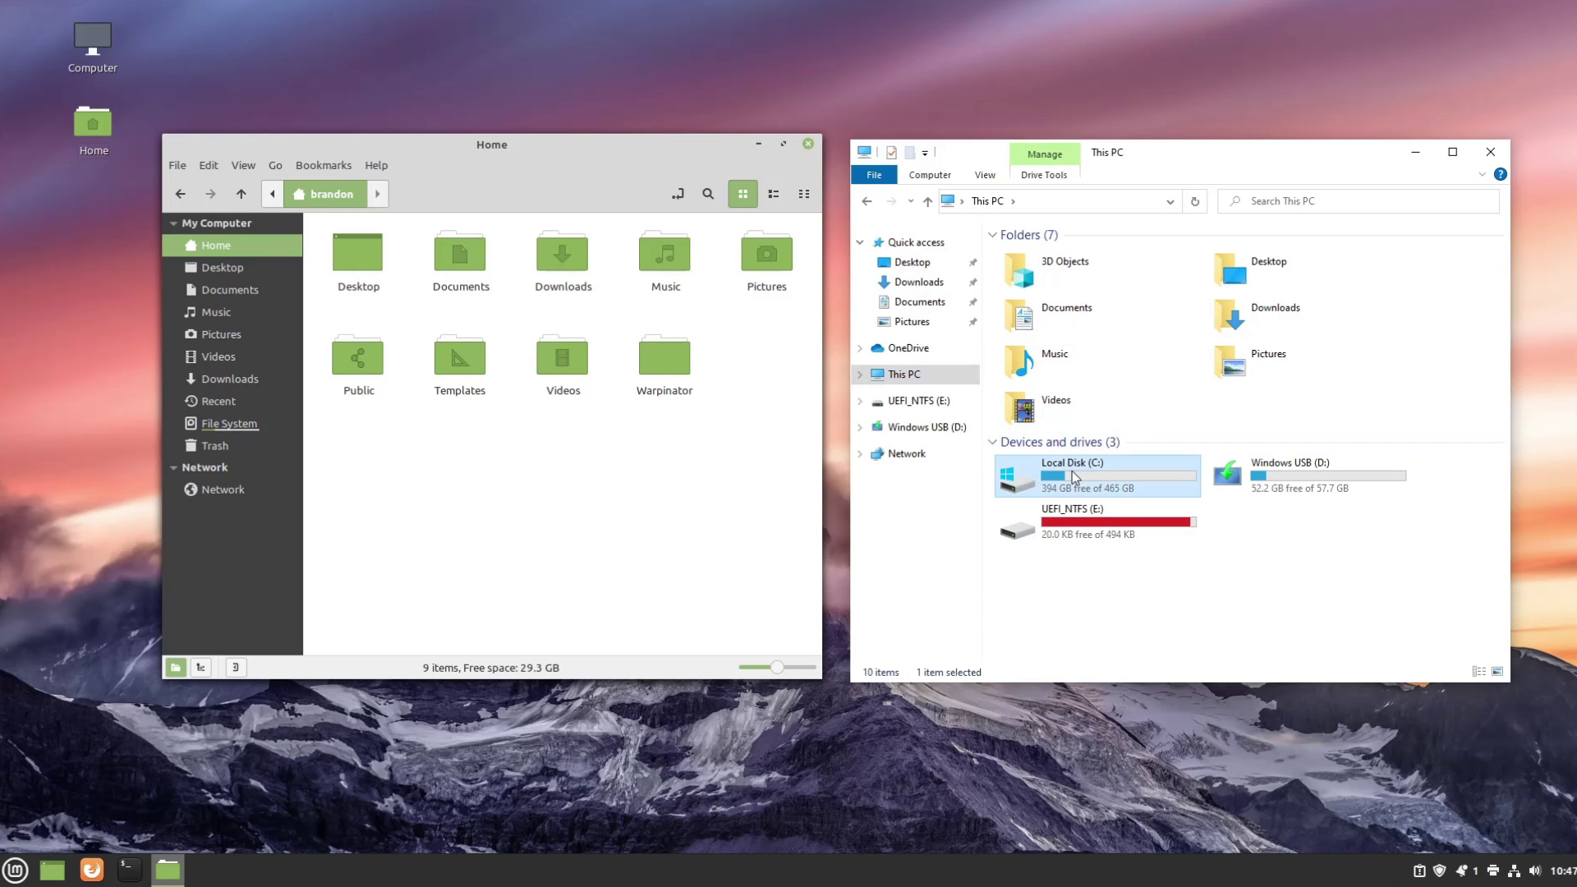
double_click(1059, 307)
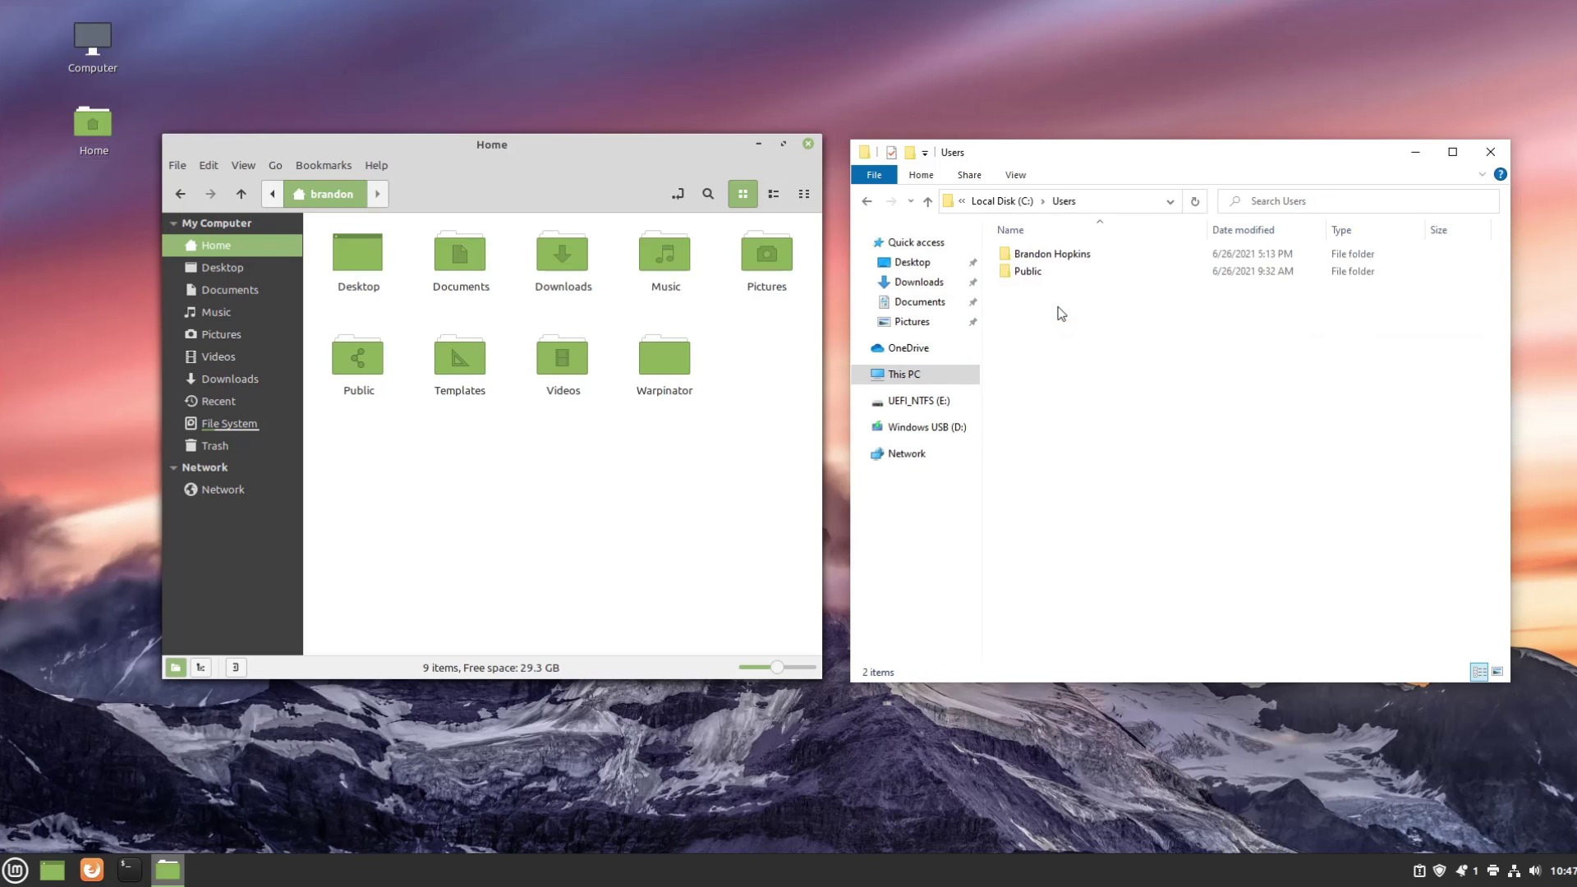
double_click(1053, 257)
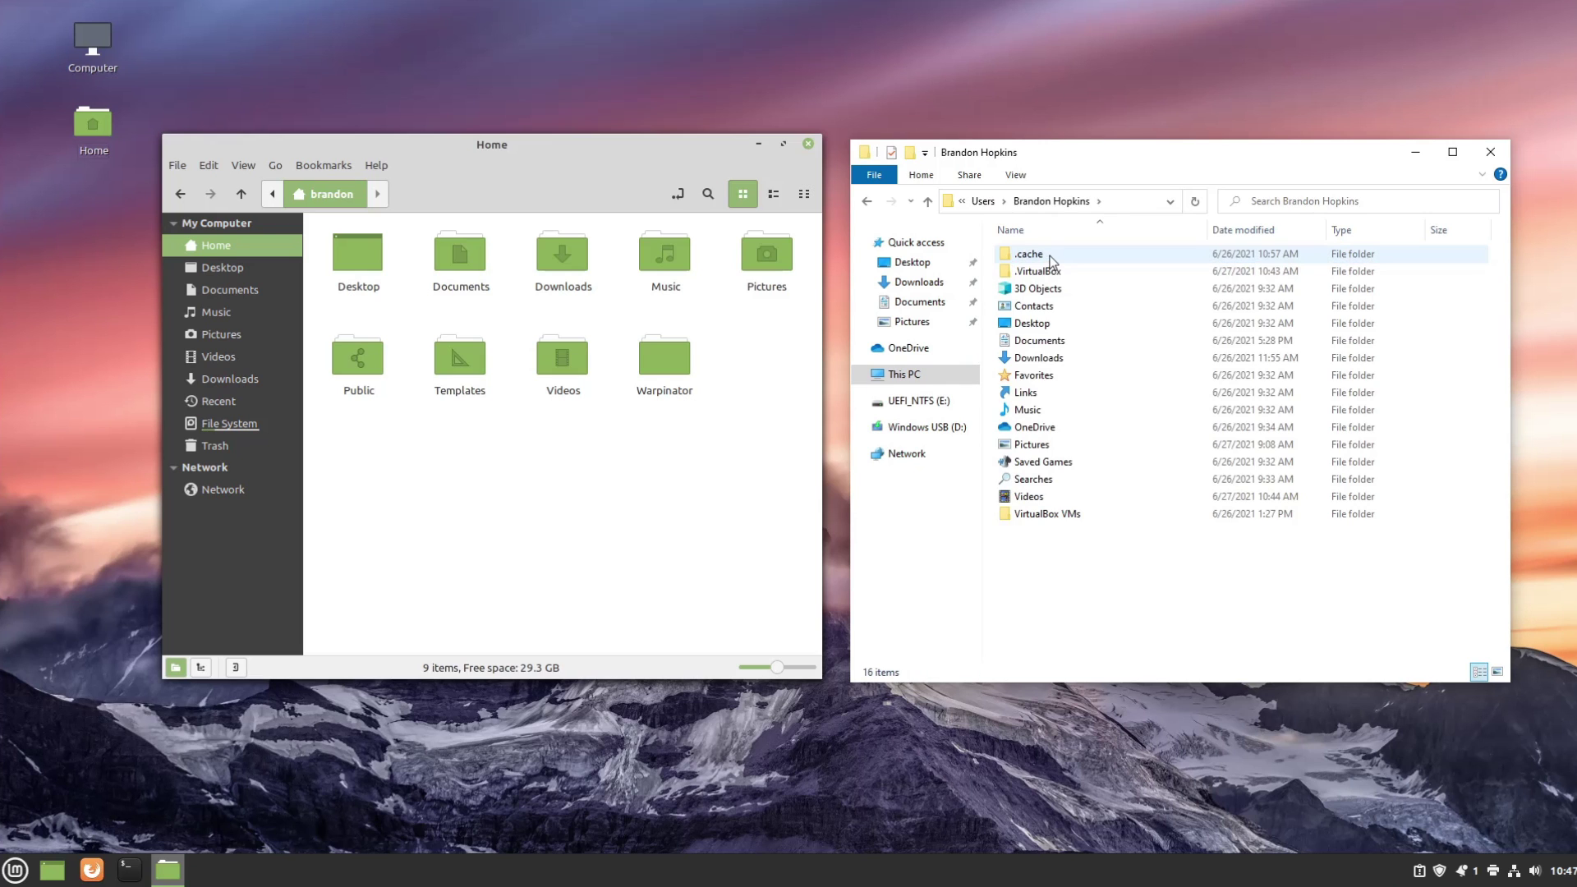
left_click_drag(1104, 566, 1072, 544)
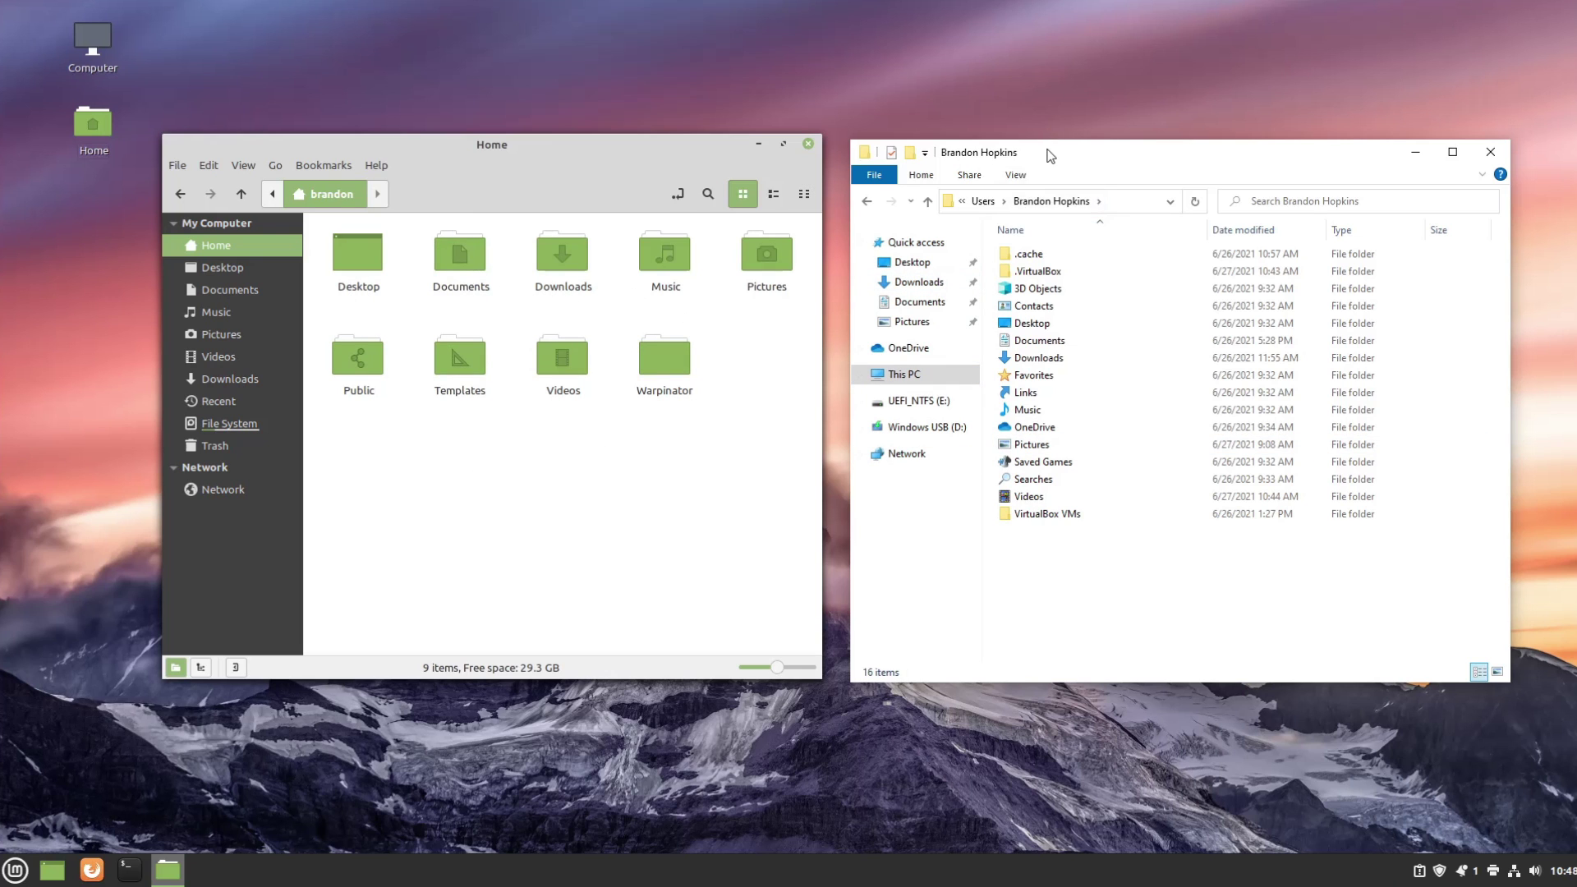
- Go from the File System root through /home into the user's Home folder, then shift the window left
left_click_drag(422, 148, 677, 155)
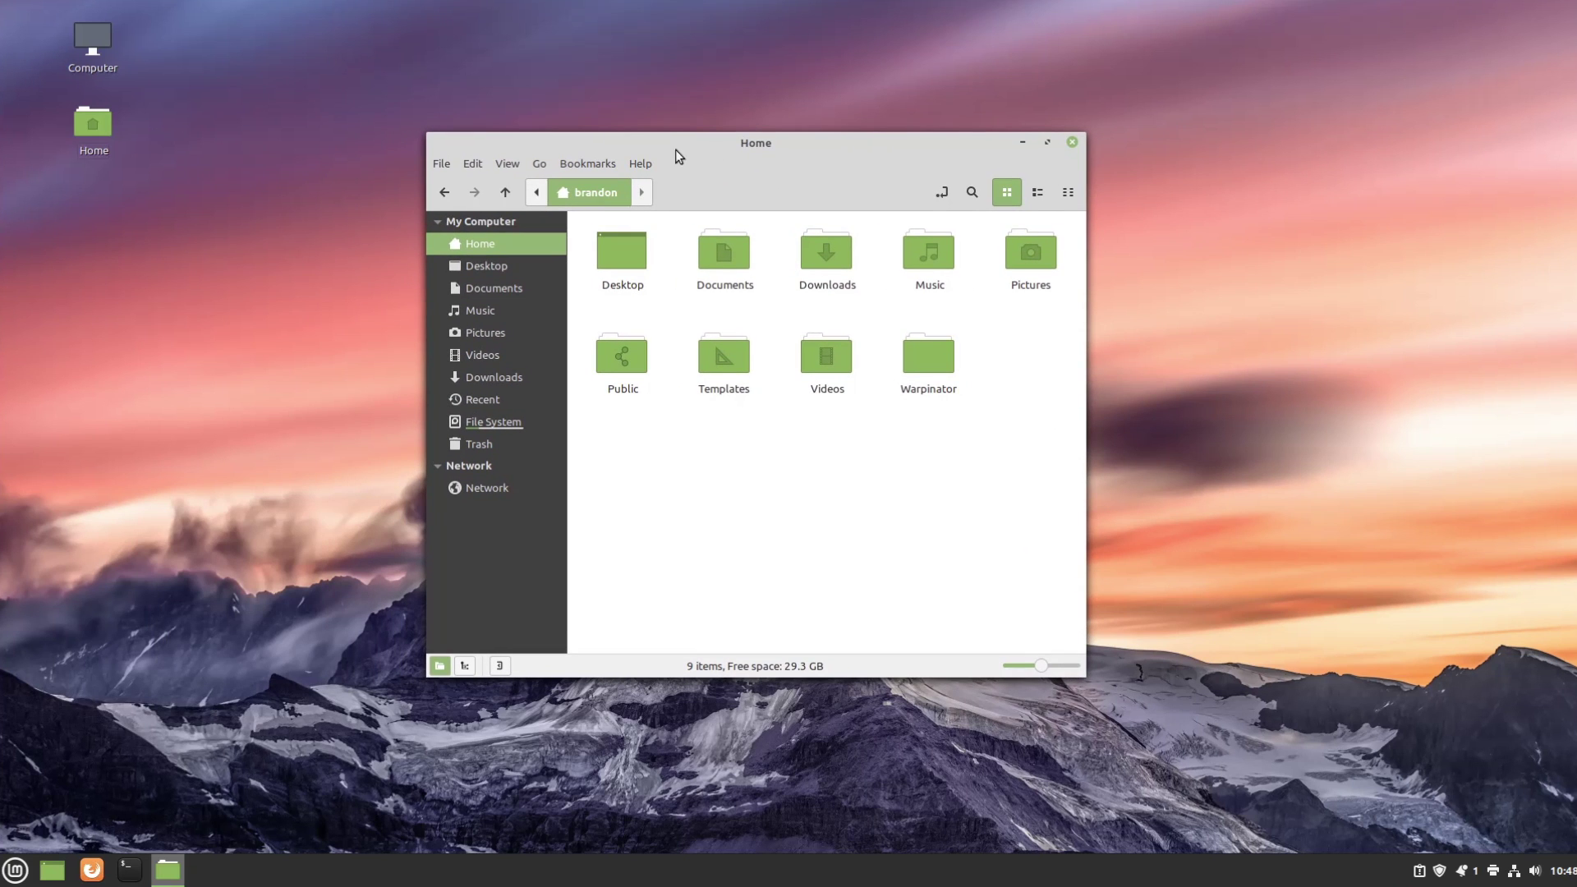
left_click(490, 419)
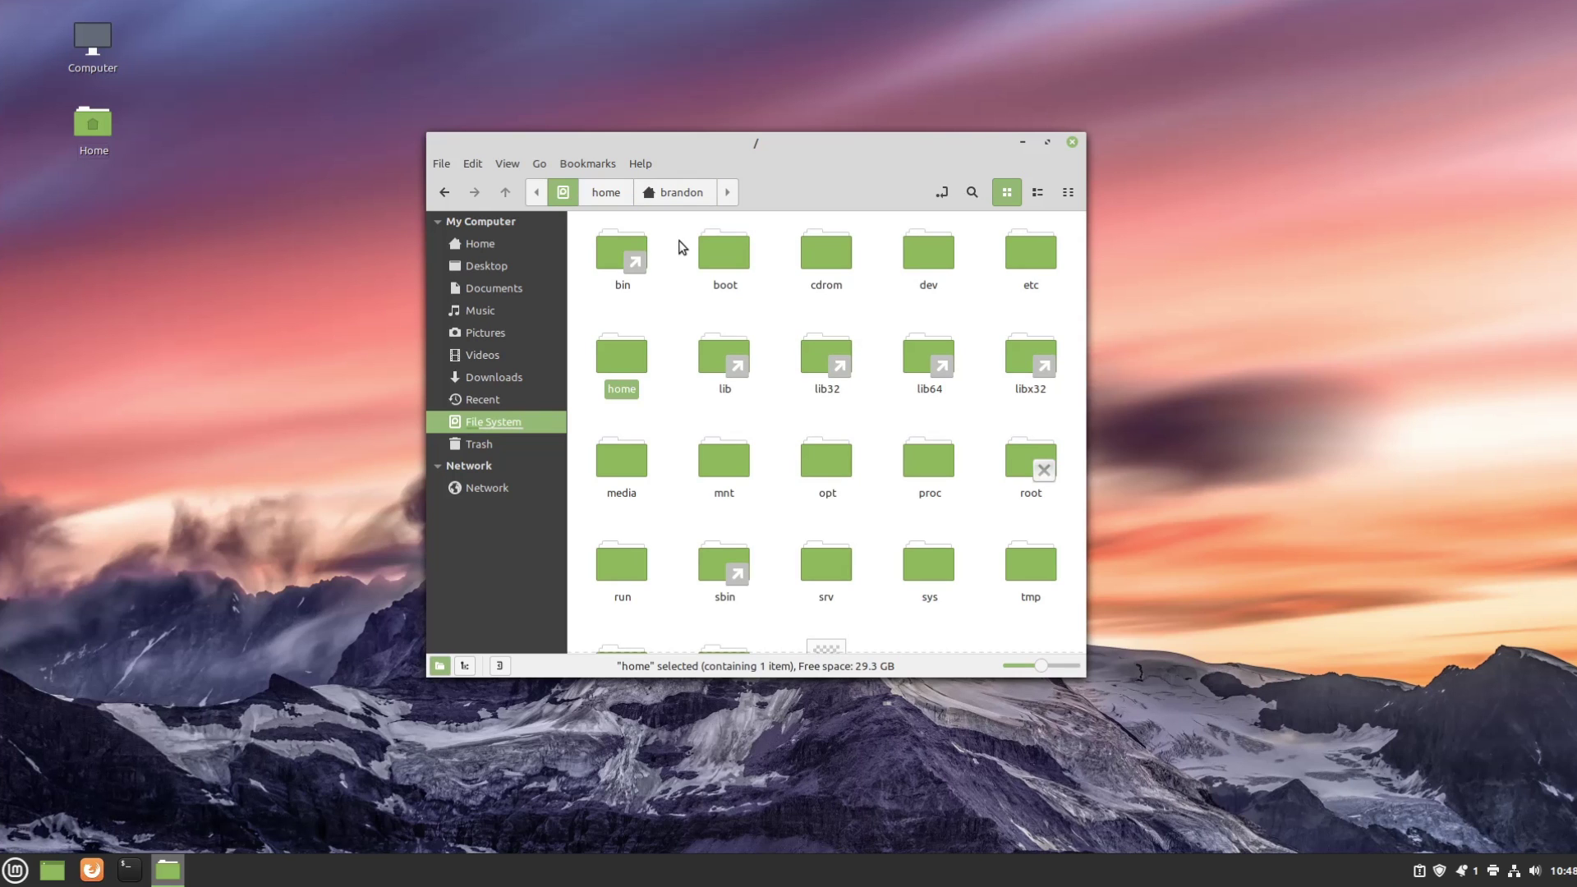
left_click(671, 305)
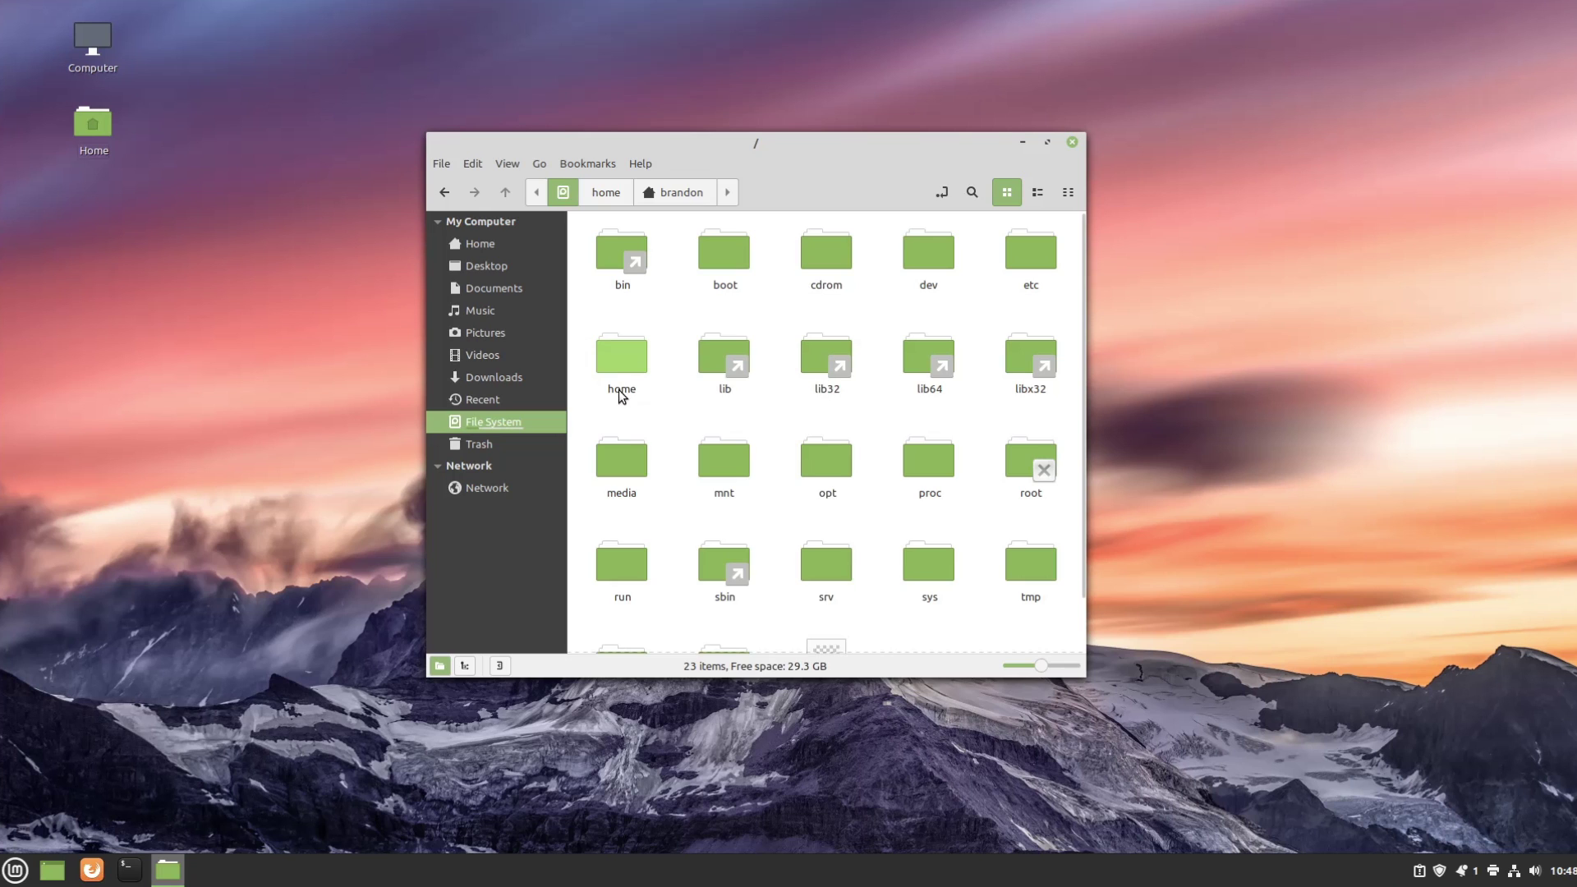
double_click(616, 356)
left_click(621, 257)
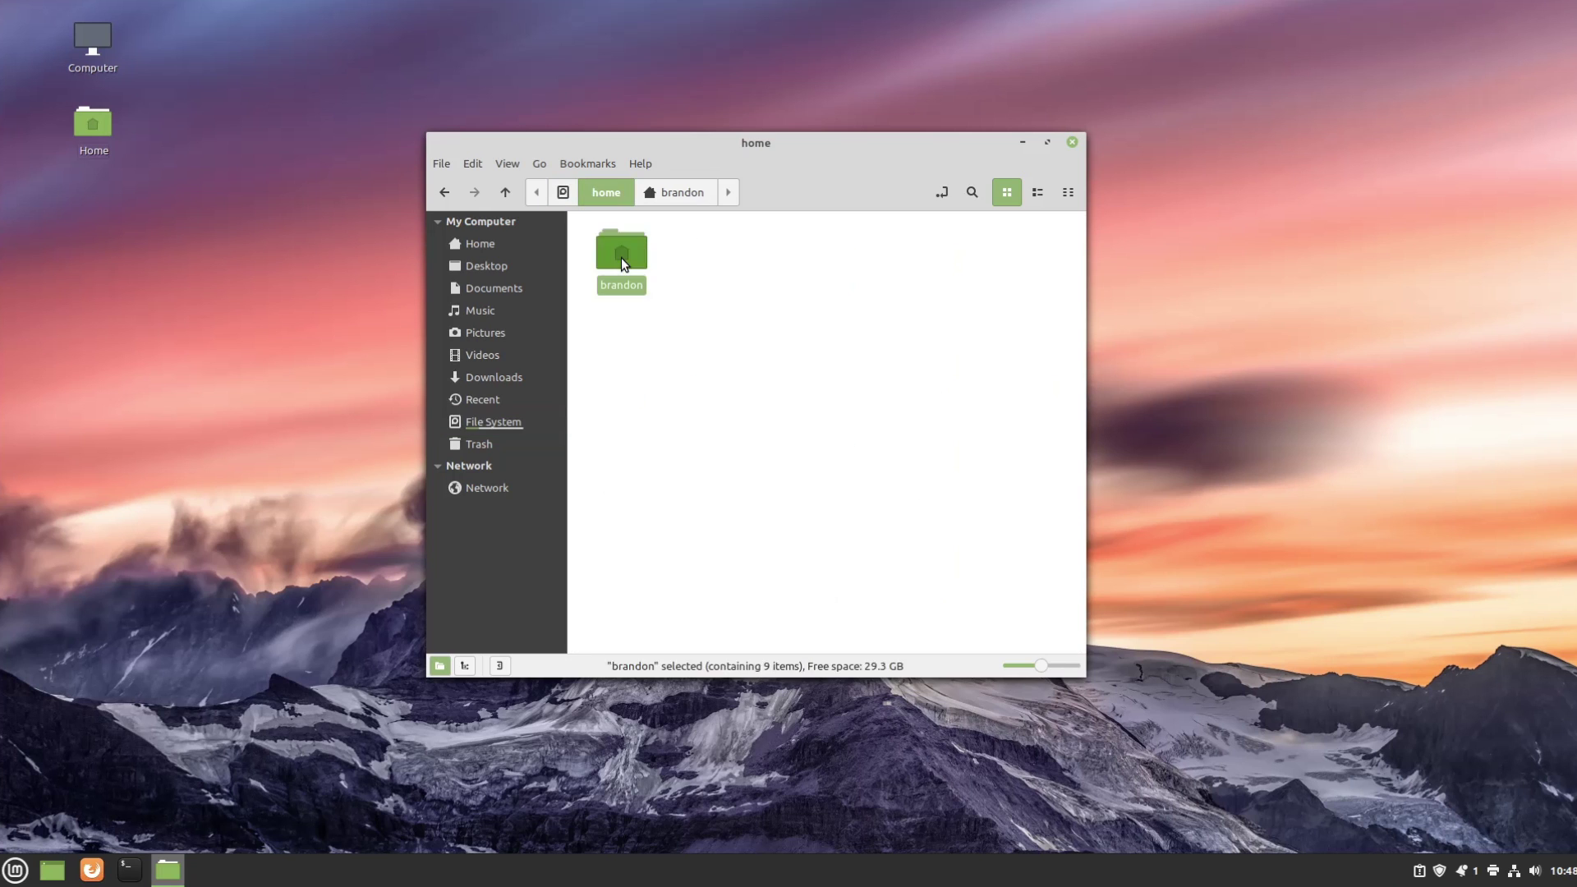
double_click(621, 257)
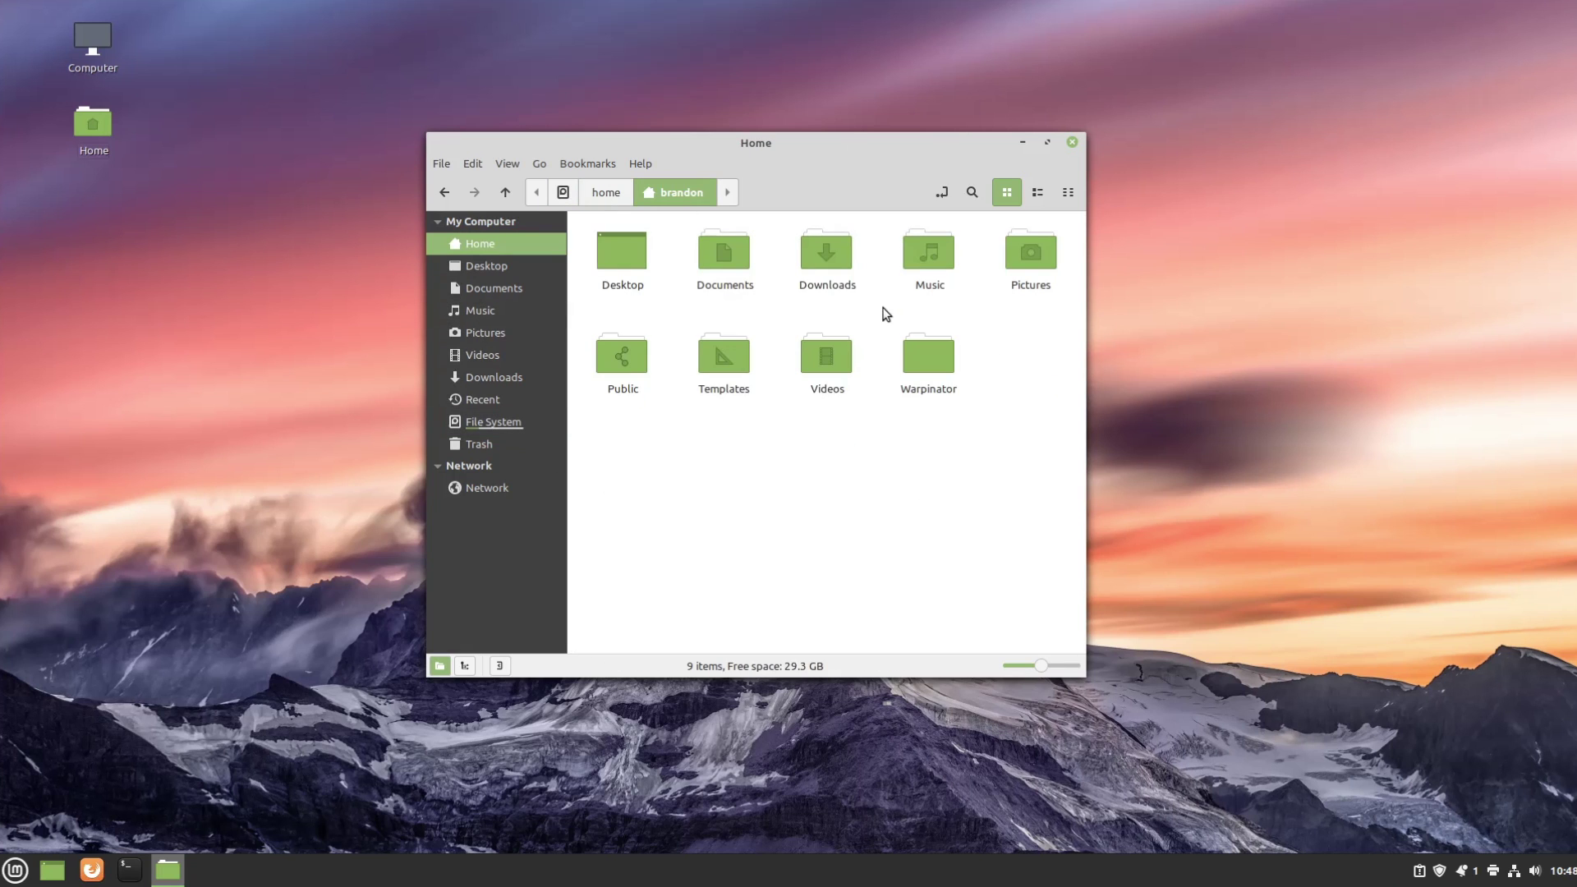
left_click_drag(880, 147, 600, 140)
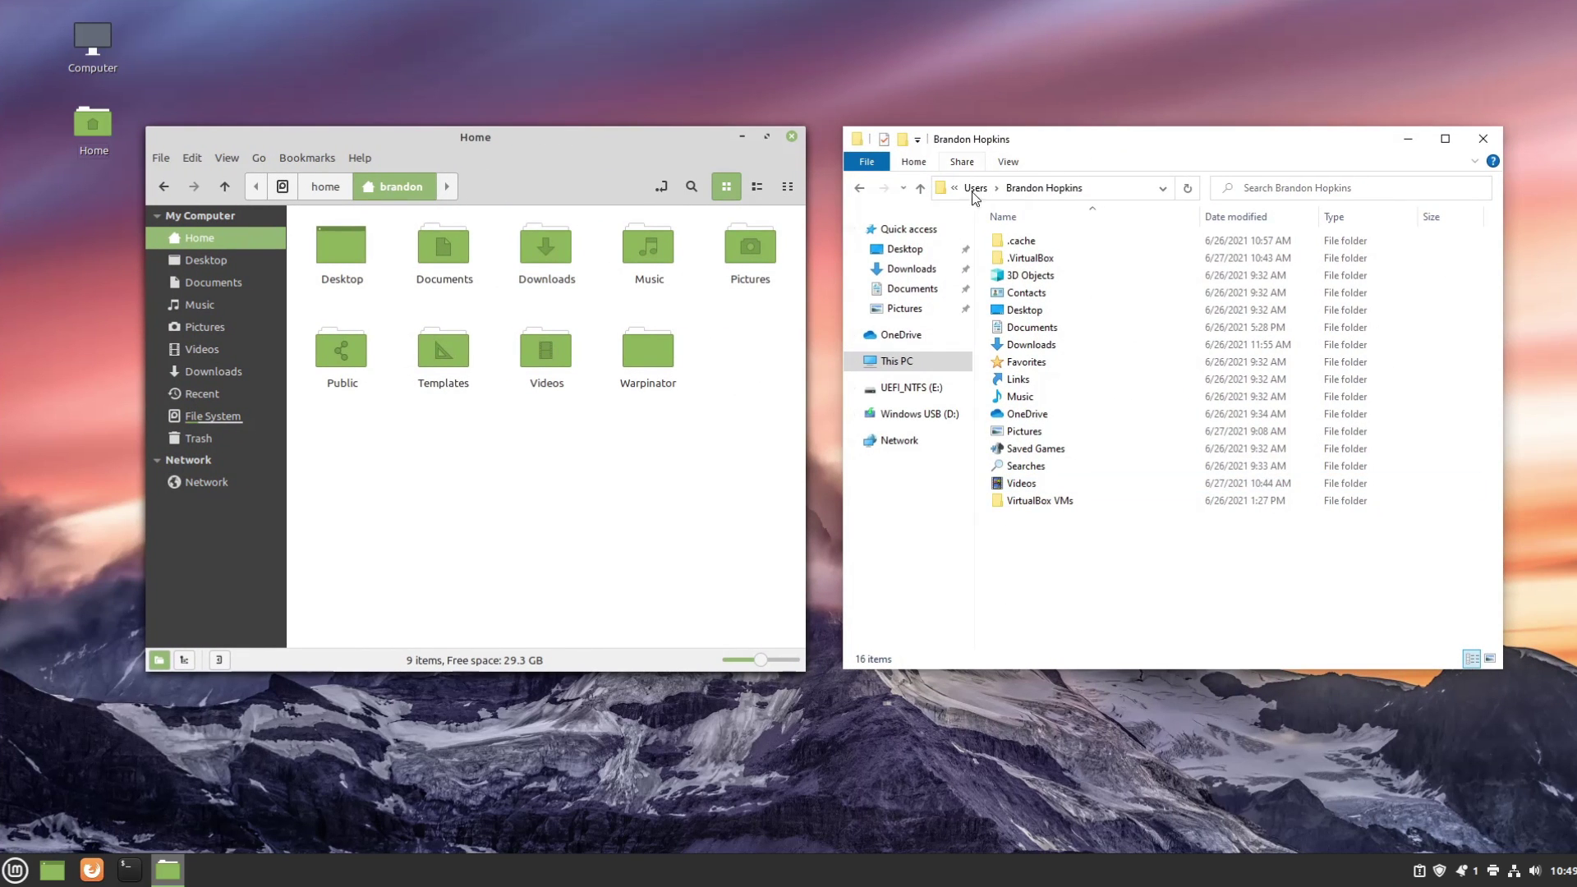
- Turn on Hidden items and browse AppData > Local > Mozilla > Firefox
left_click(1005, 163)
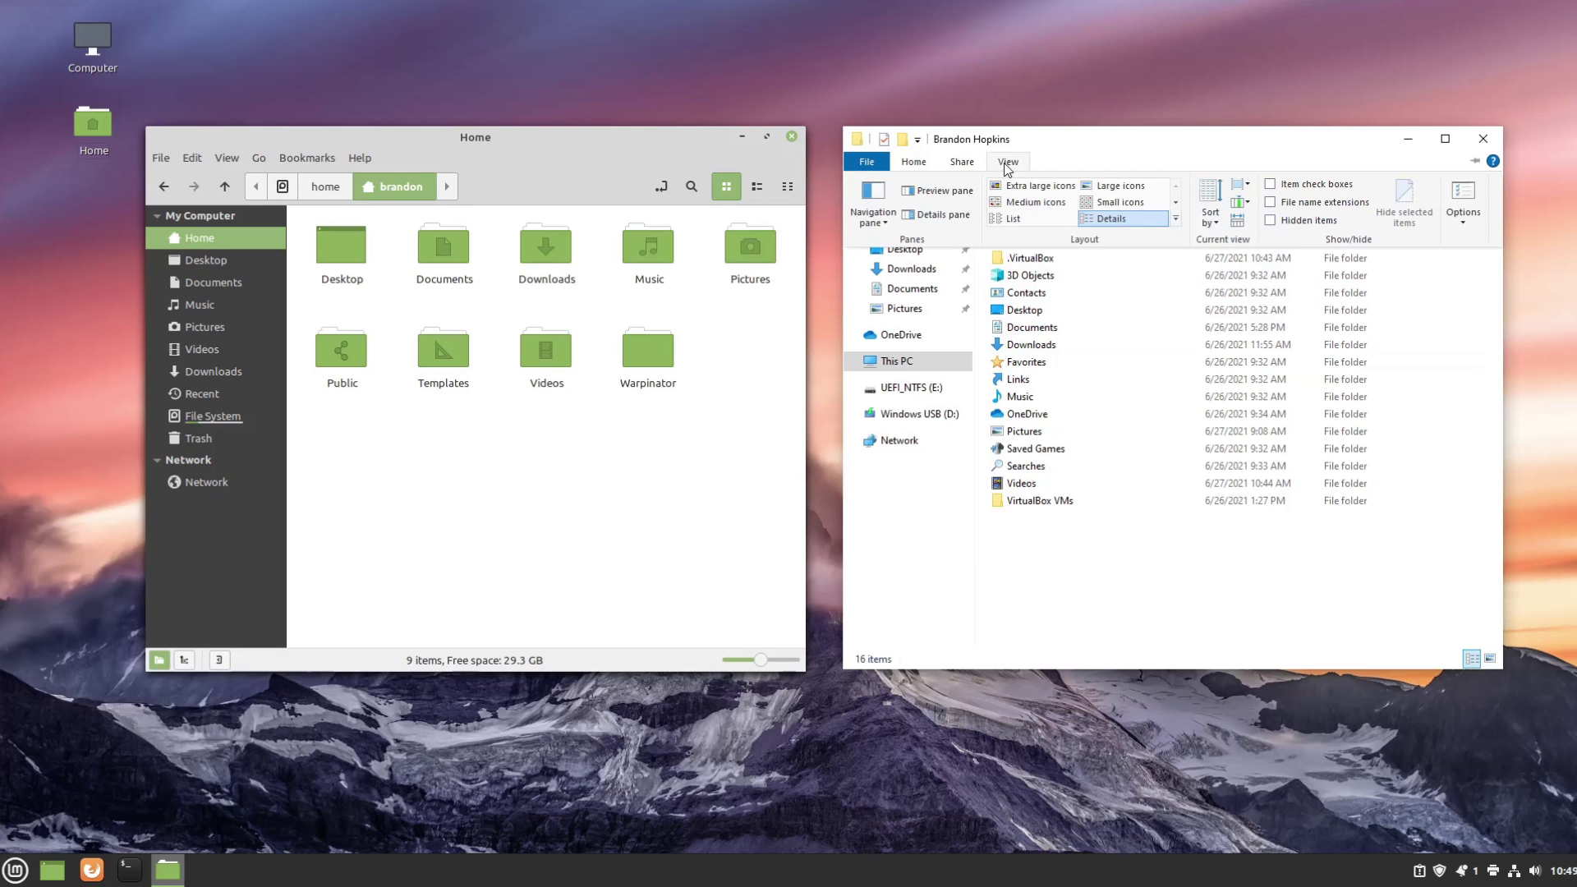
left_click(1294, 223)
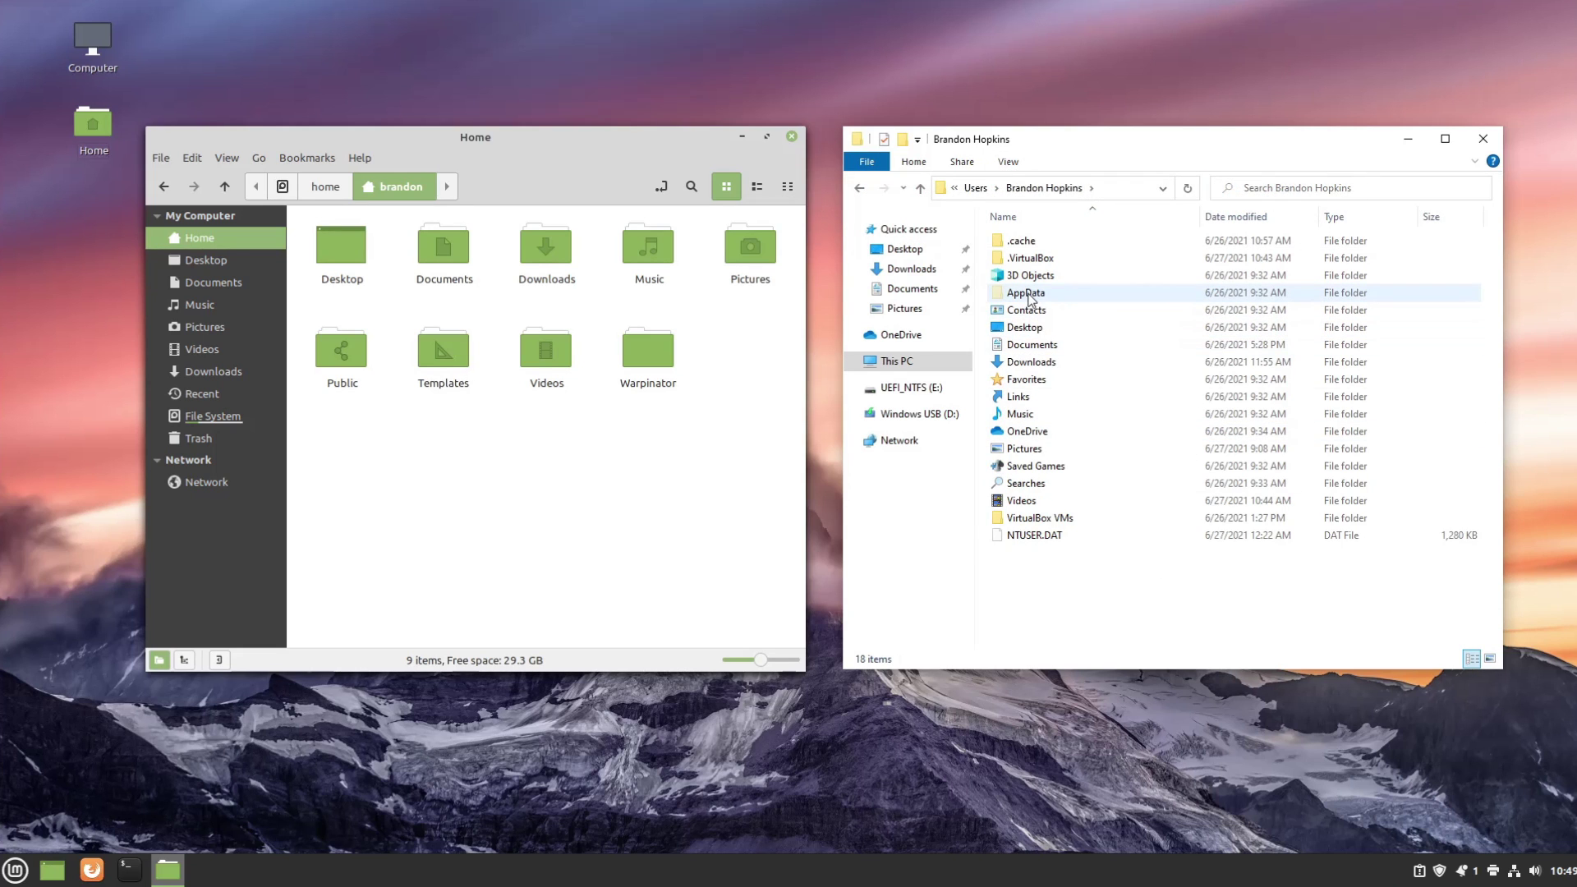
double_click(1026, 294)
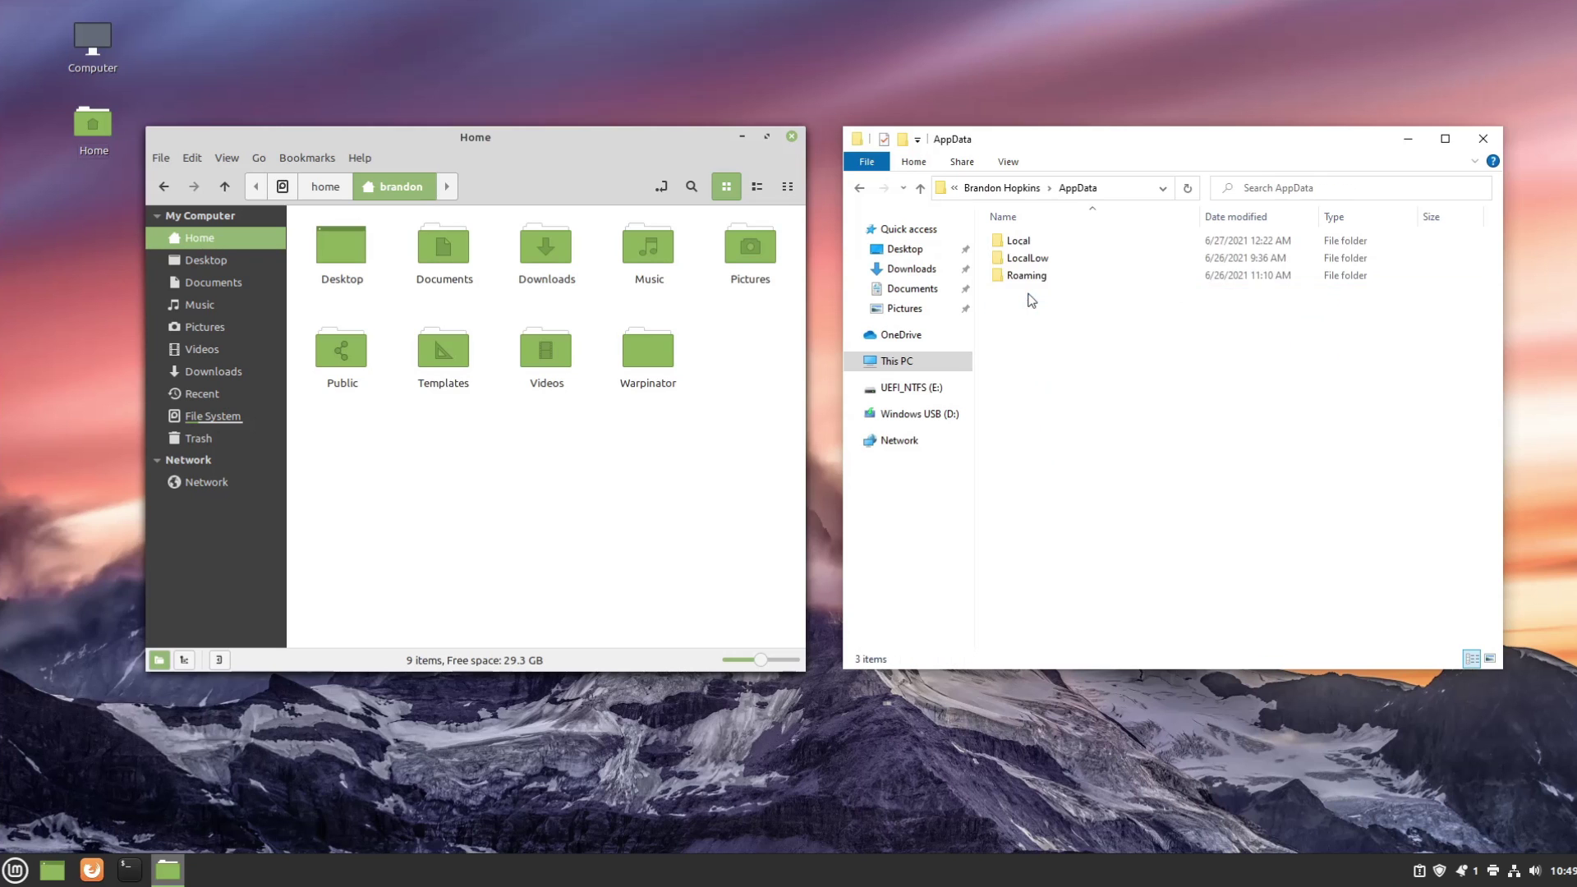
double_click(1059, 243)
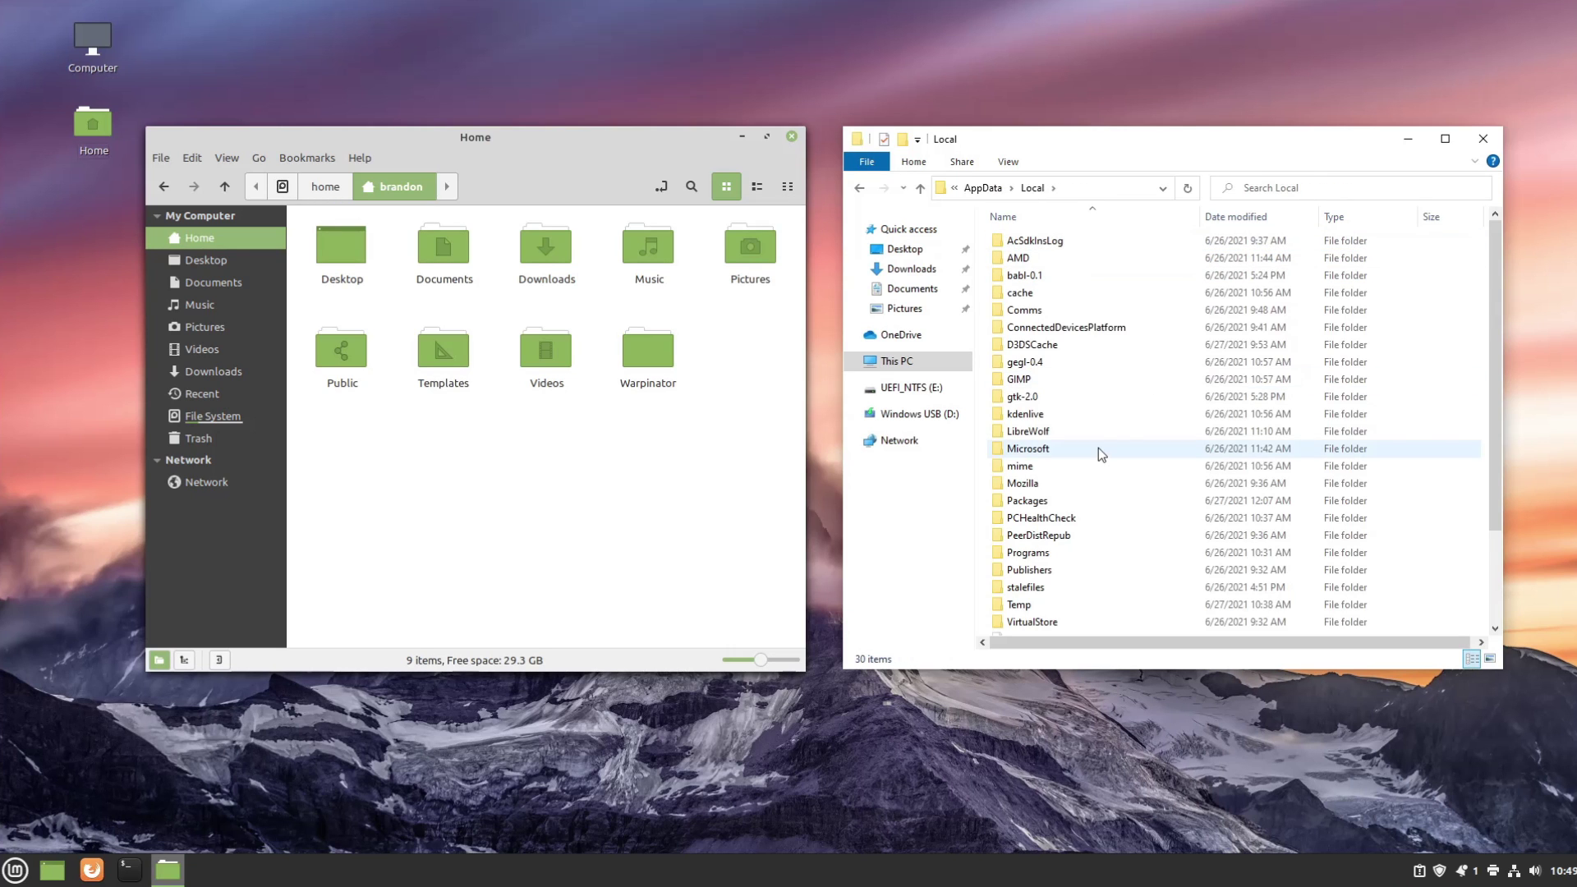
double_click(1049, 489)
double_click(1023, 243)
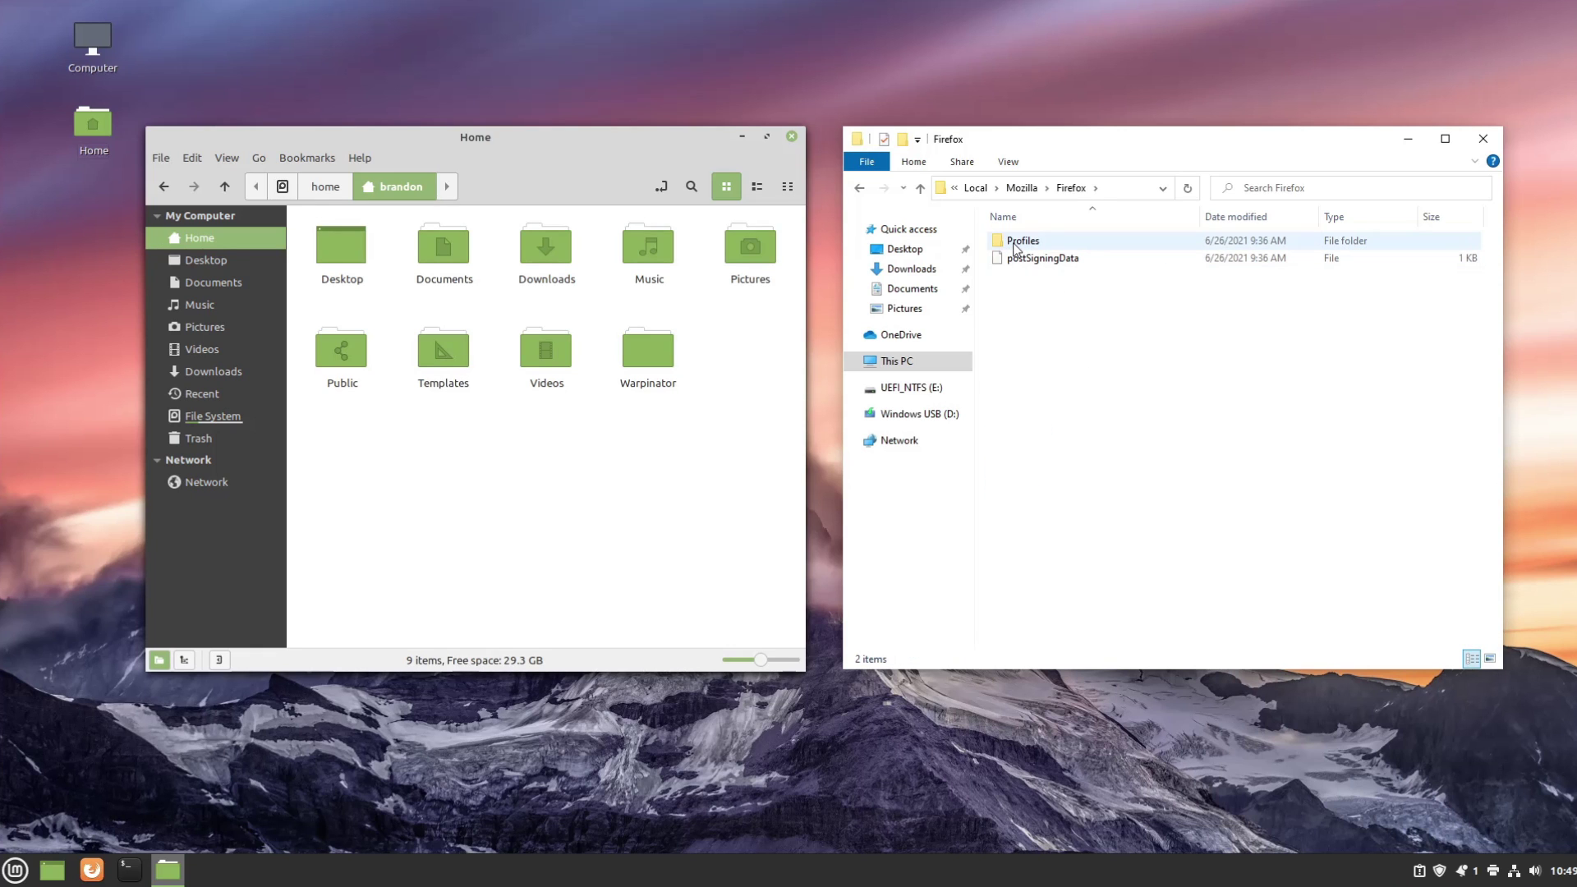
- Climb back through Local and AppData to the profile folder via the breadcrumb
left_click(985, 190)
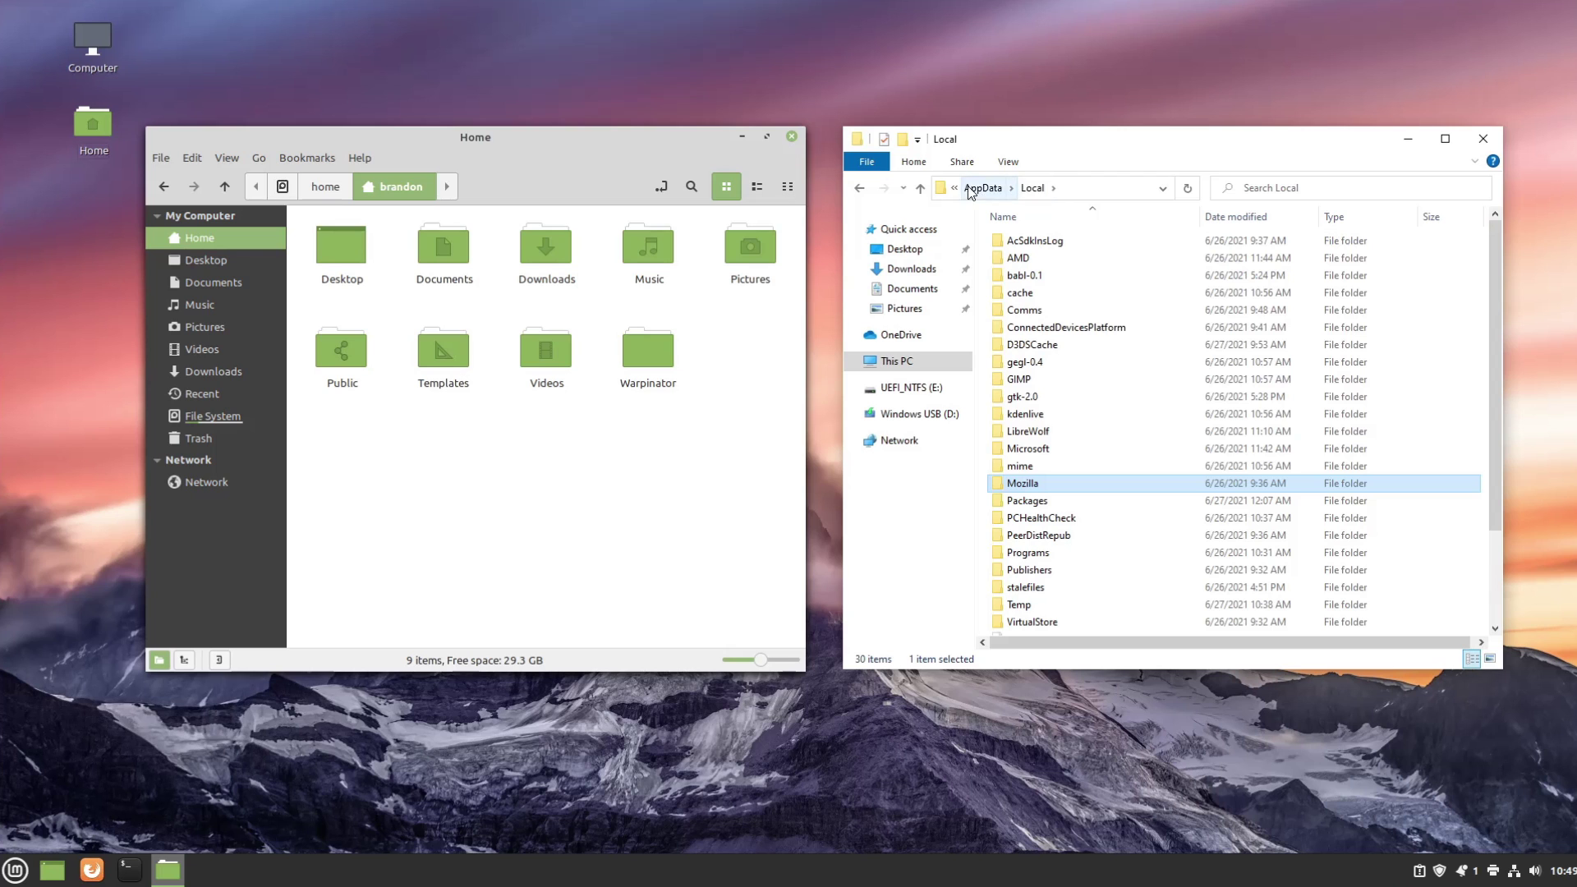
scroll(1102, 471, "down", 3)
scroll(1102, 472, "up", 3)
left_click(982, 189)
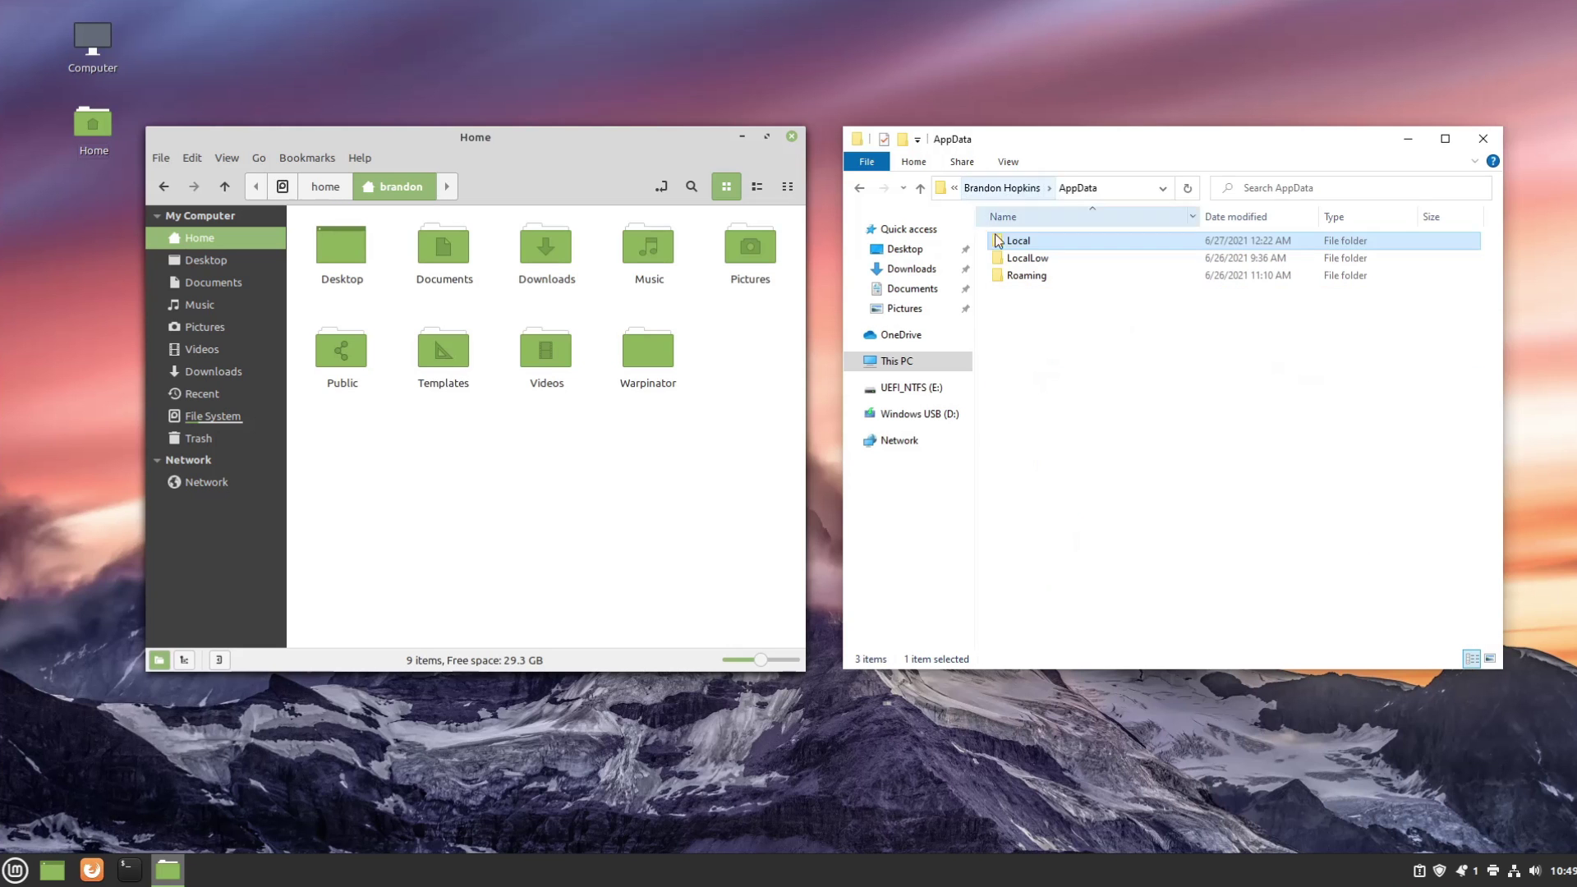
left_click(1004, 189)
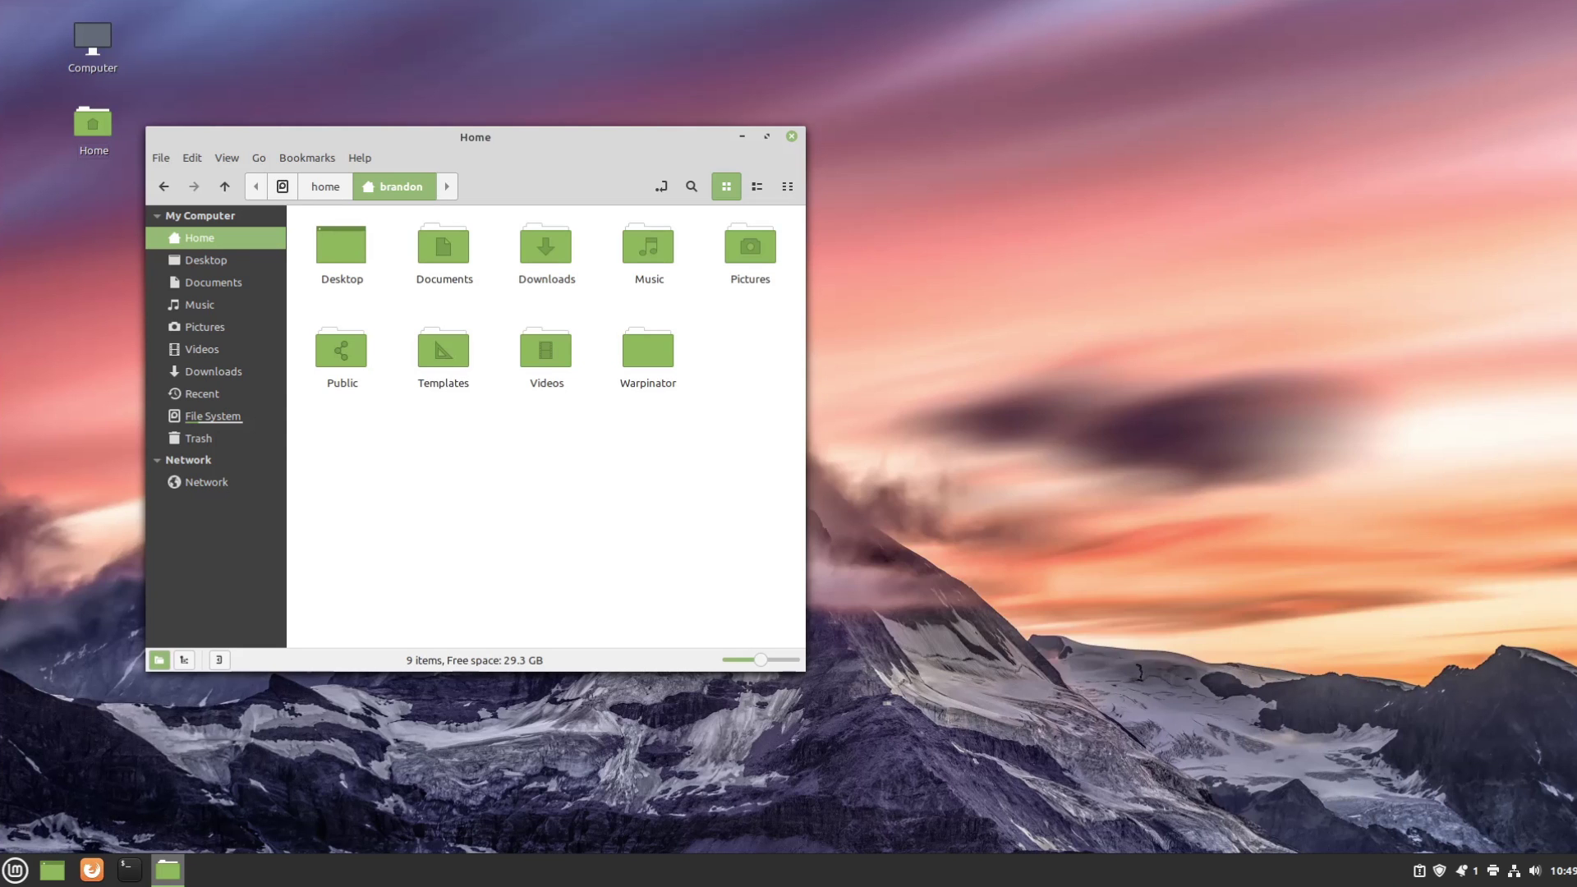
- Centre the window, turn on Show Hidden Files in Home, and scroll through the hidden items
left_click_drag(402, 145, 661, 139)
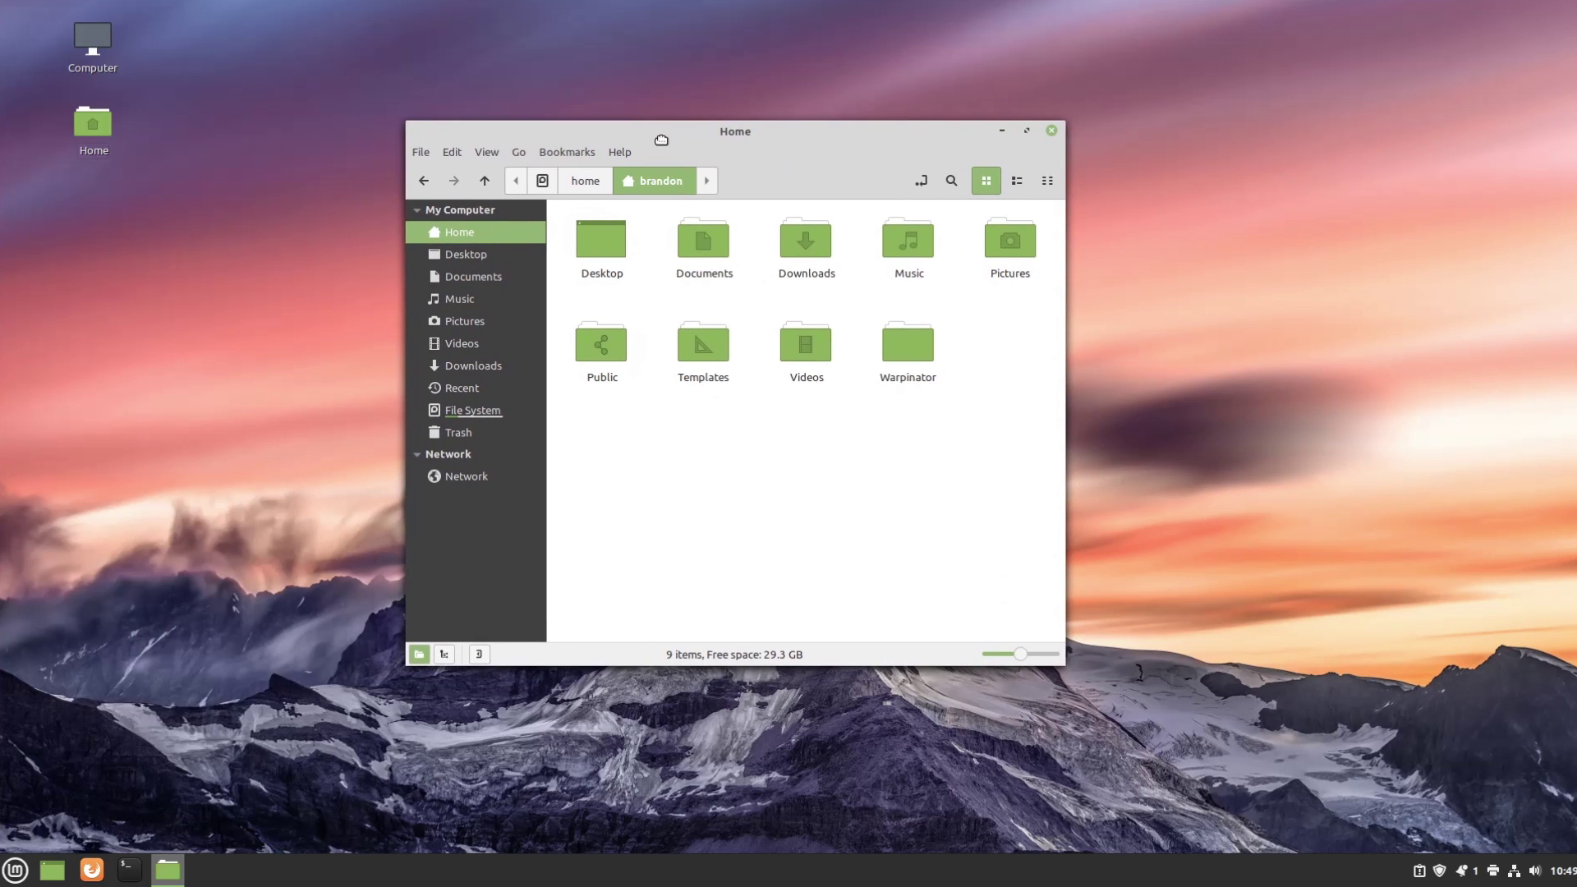
left_click(489, 151)
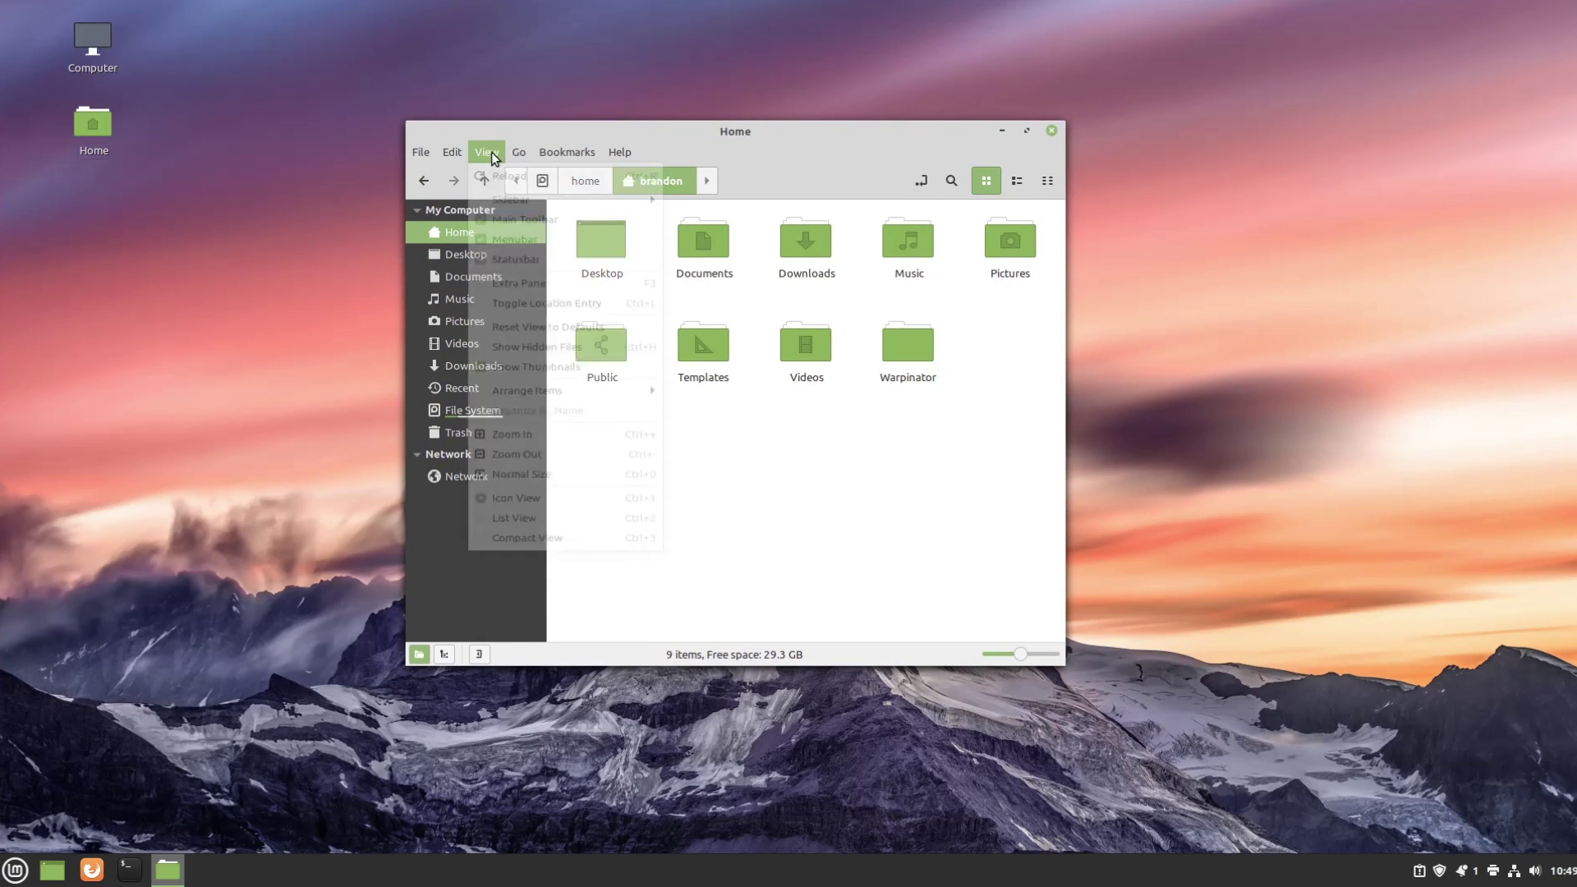
left_click(552, 363)
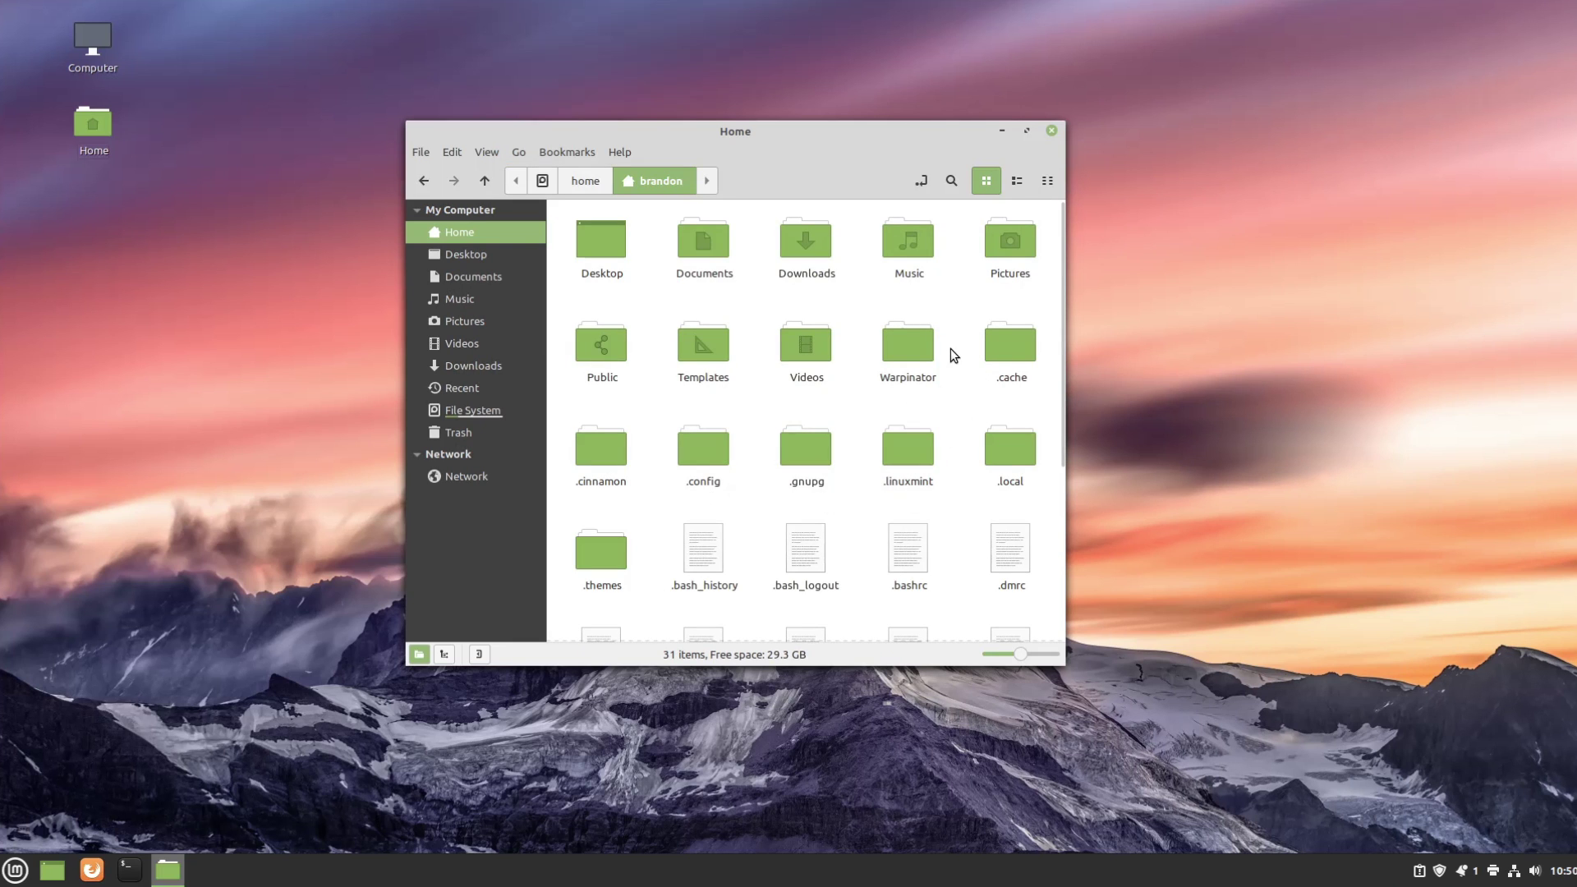
scroll(949, 348, "down", 3)
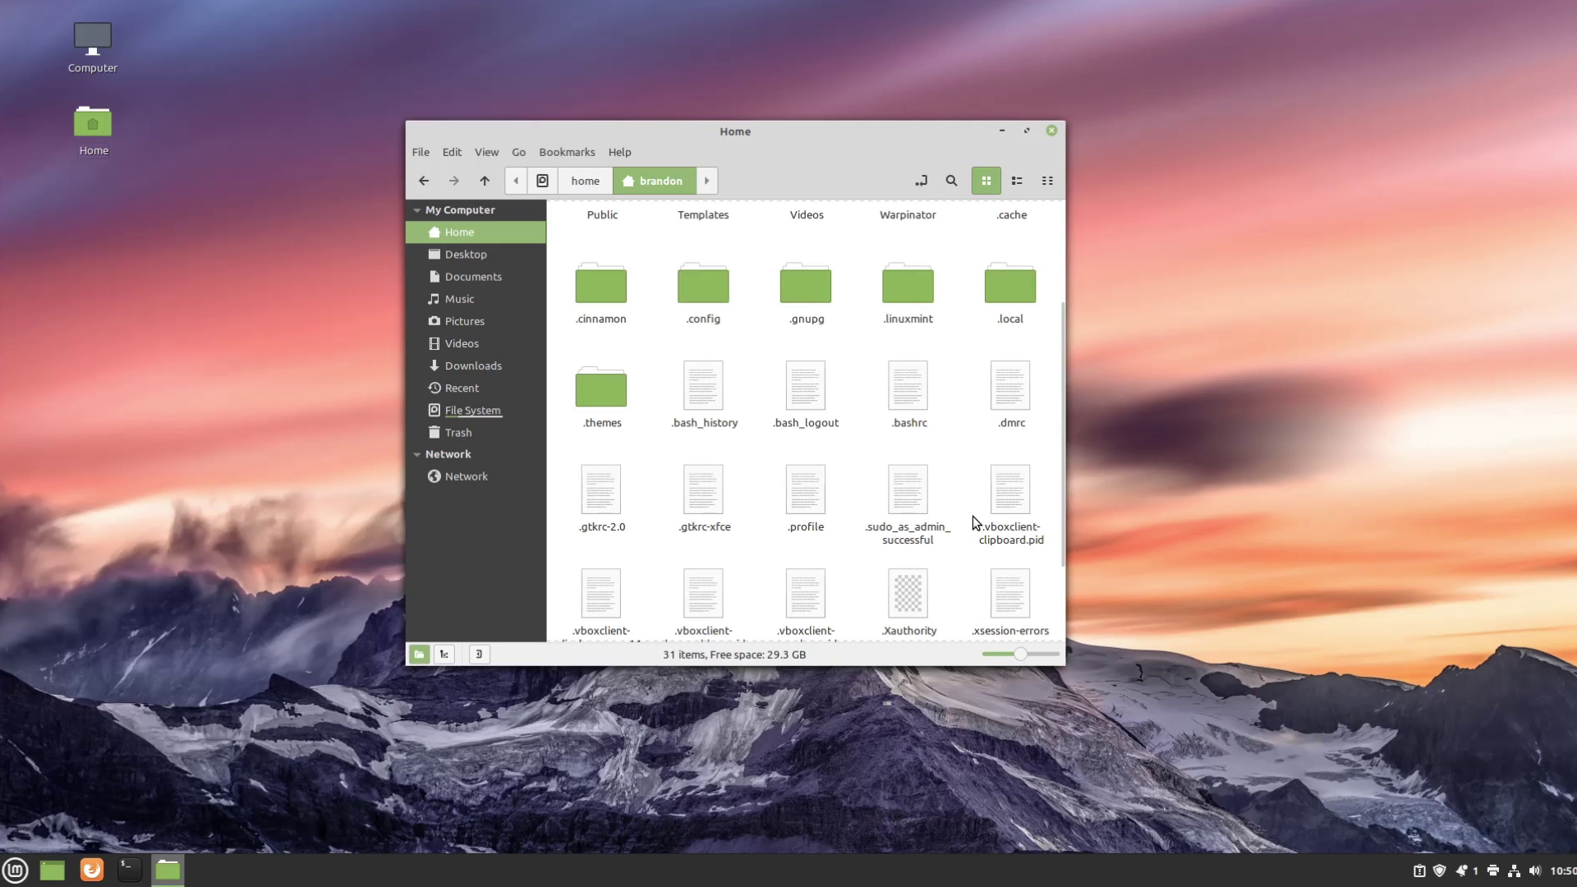
scroll(974, 519, "up", 3)
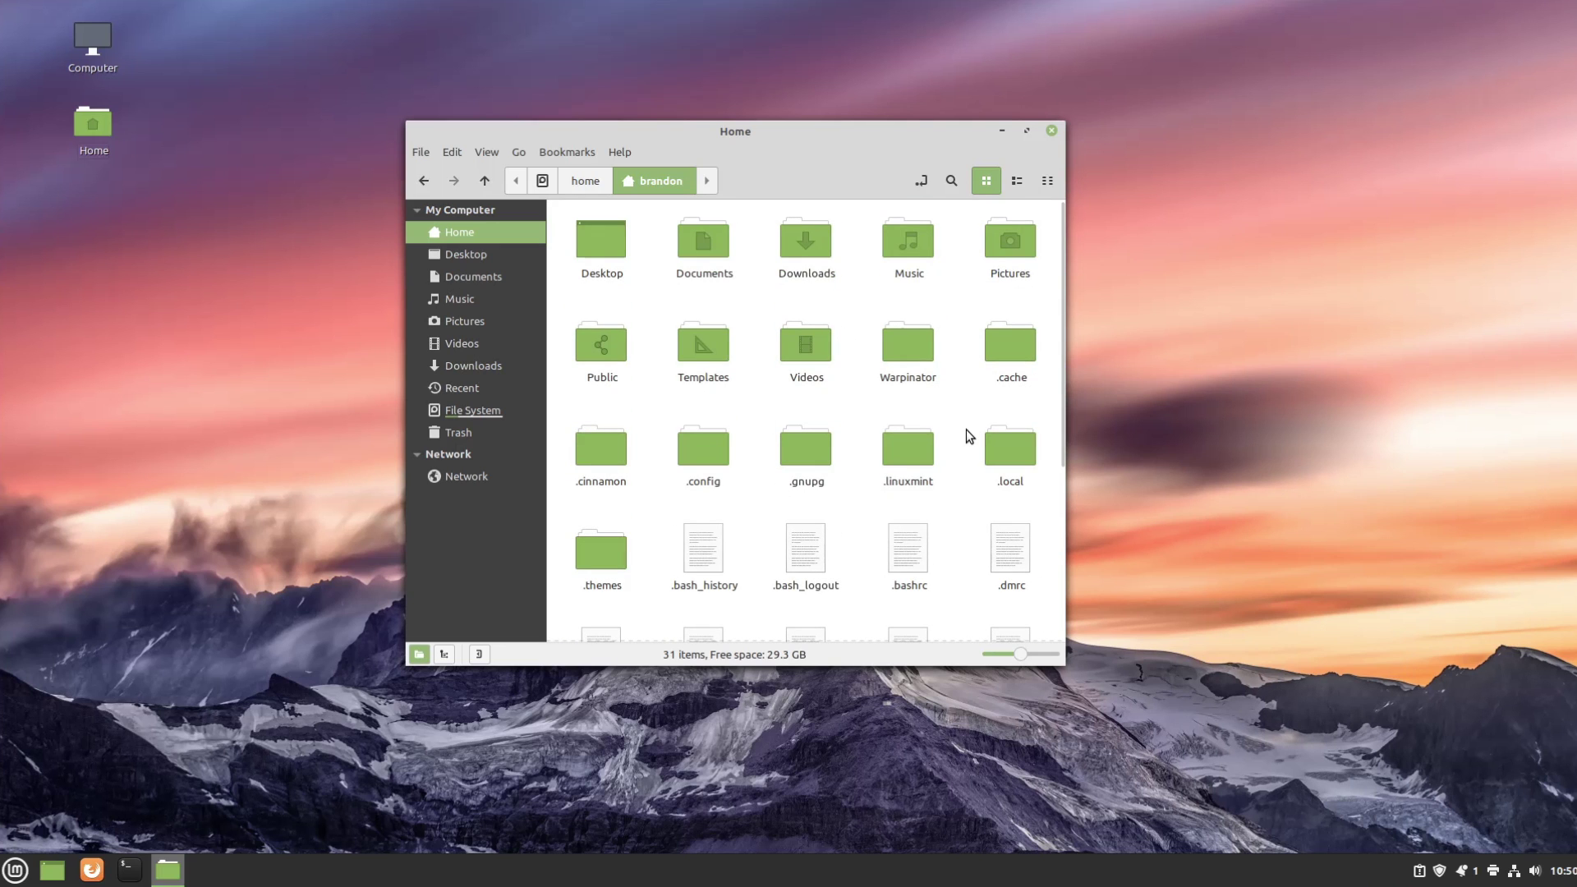
scroll(959, 505, "down", 1)
scroll(957, 499, "down", 3)
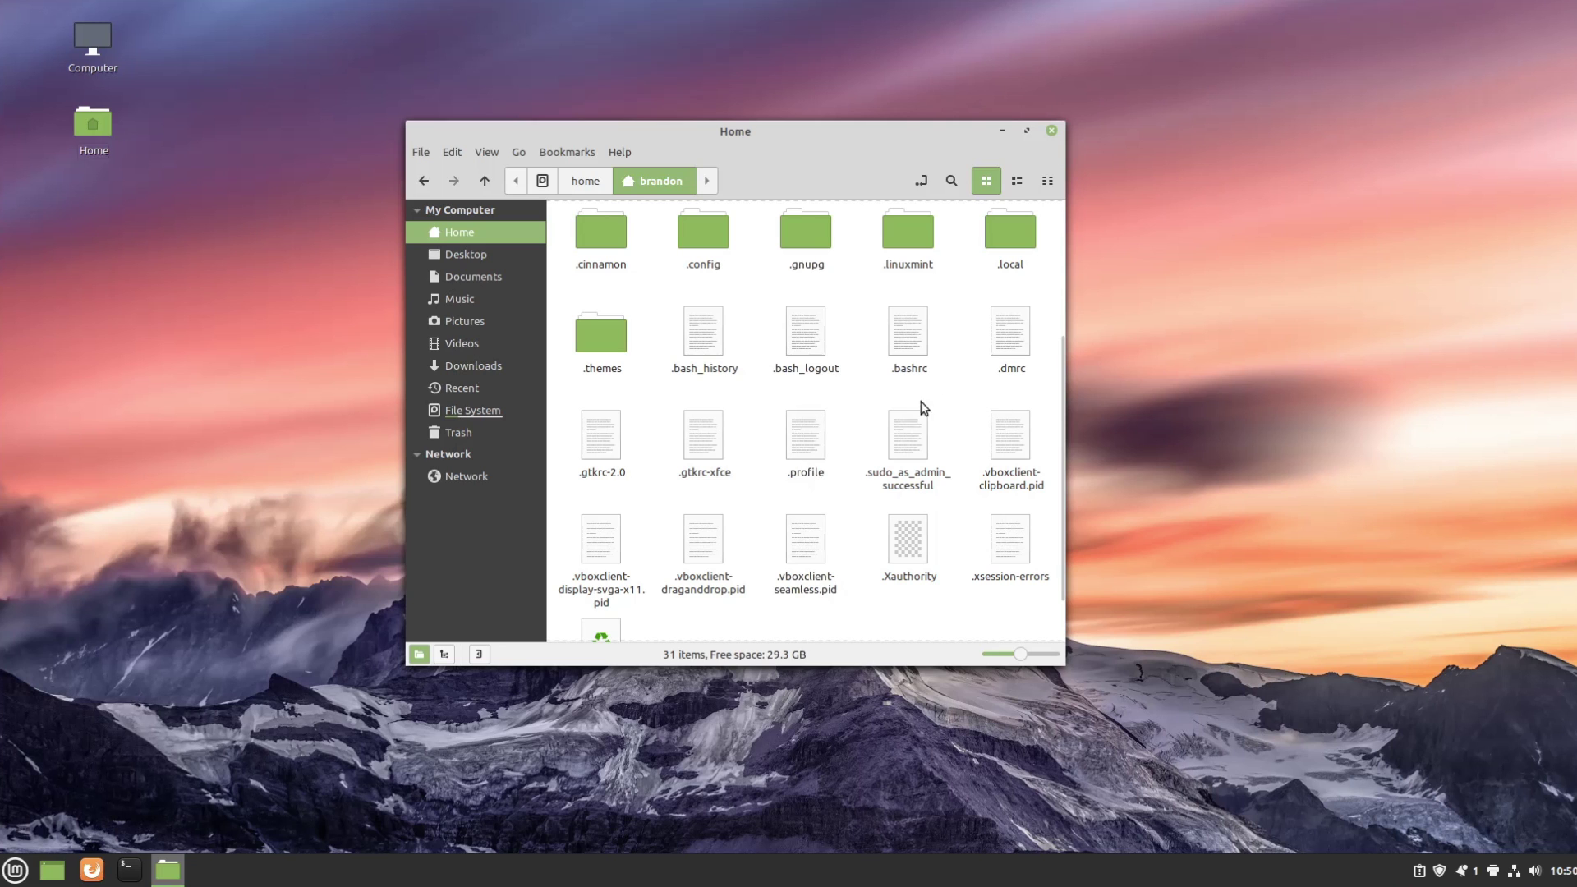
scroll(844, 467, "up", 3)
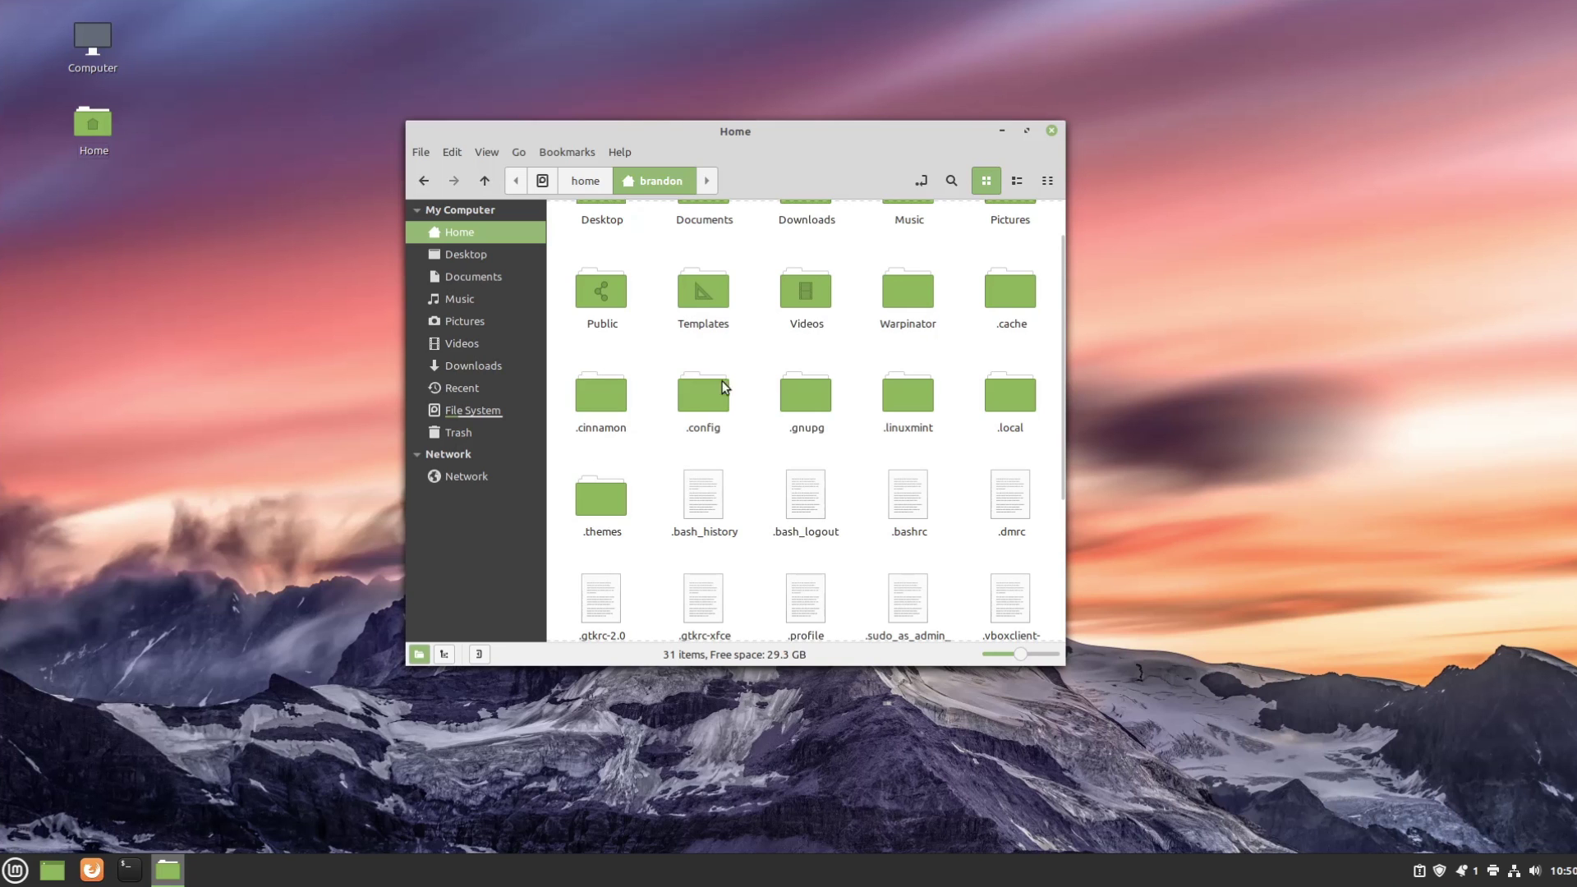
- Look inside the hidden .config folder, then return to Home
double_click(701, 410)
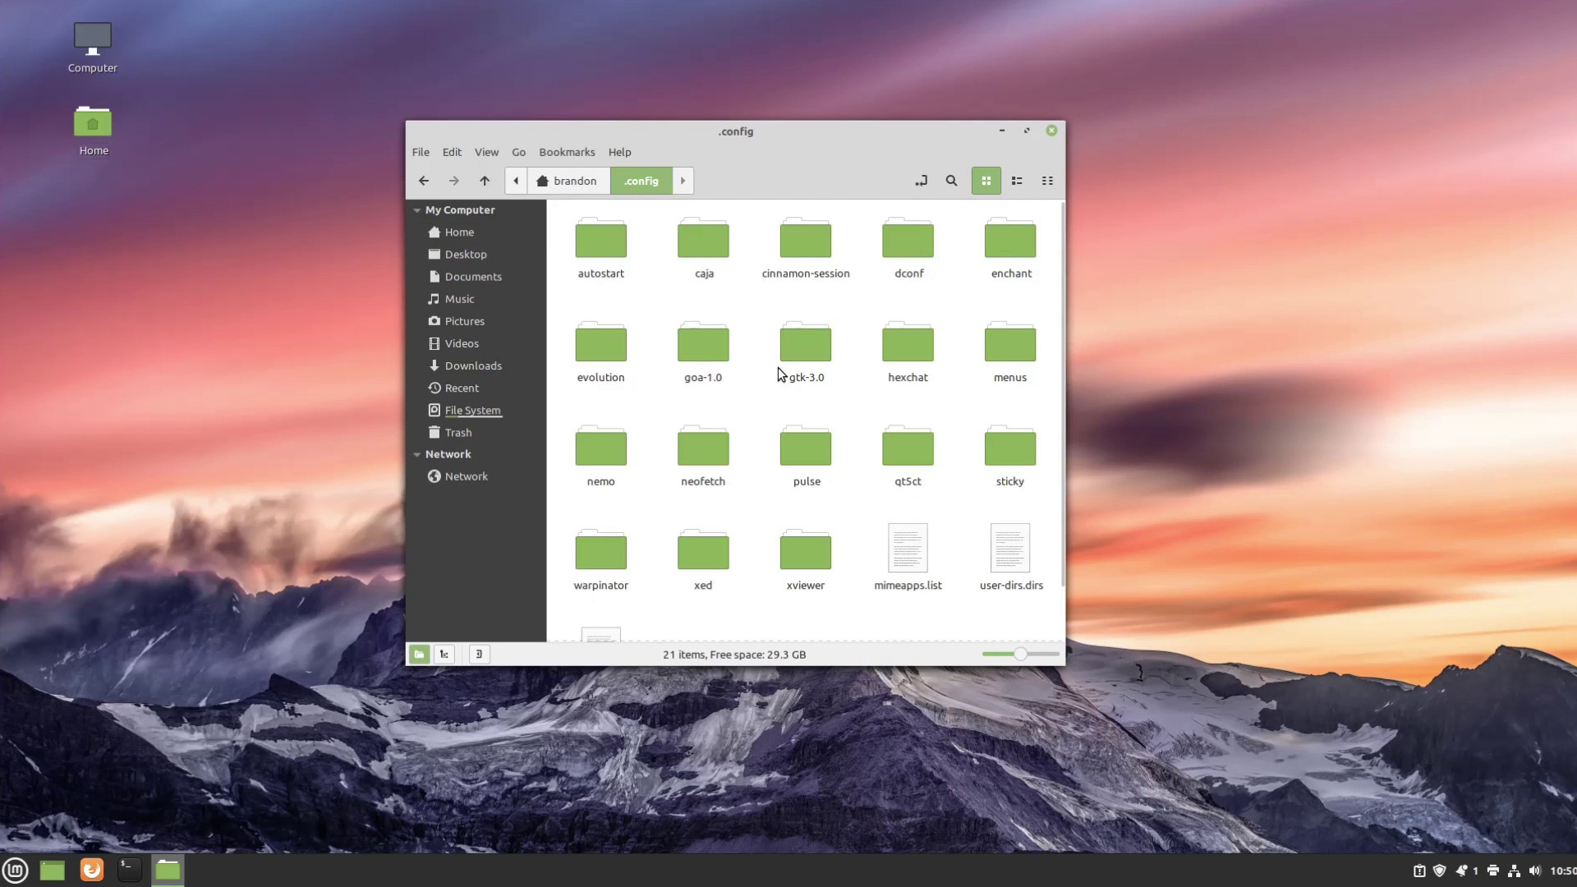
scroll(780, 374, "down", 1)
scroll(790, 375, "up", 1)
left_click(590, 180)
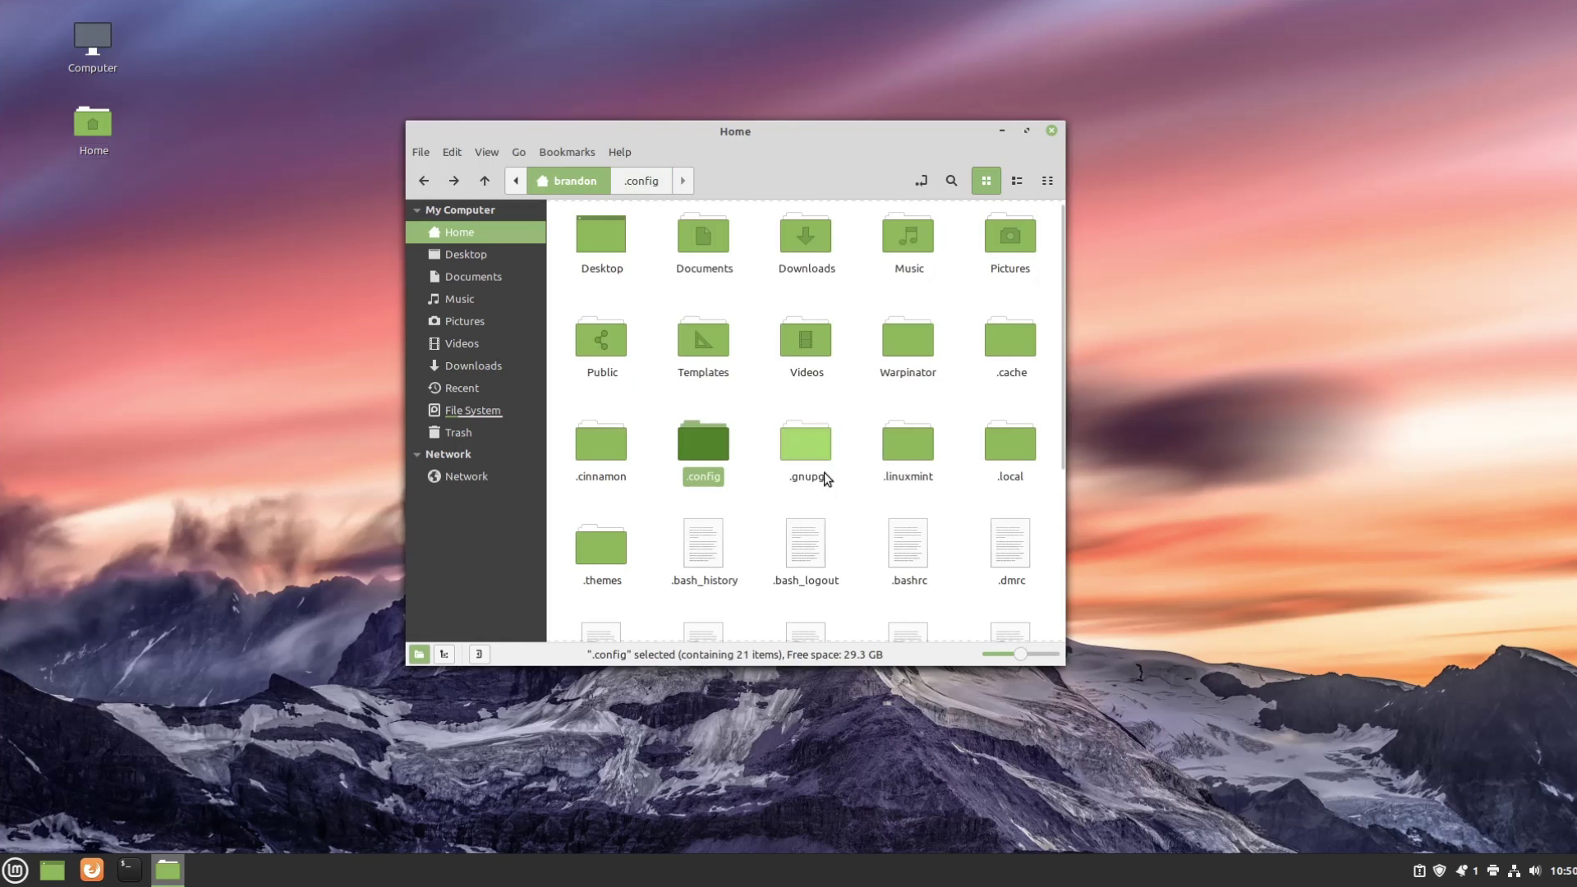
scroll(844, 526, "down", 5)
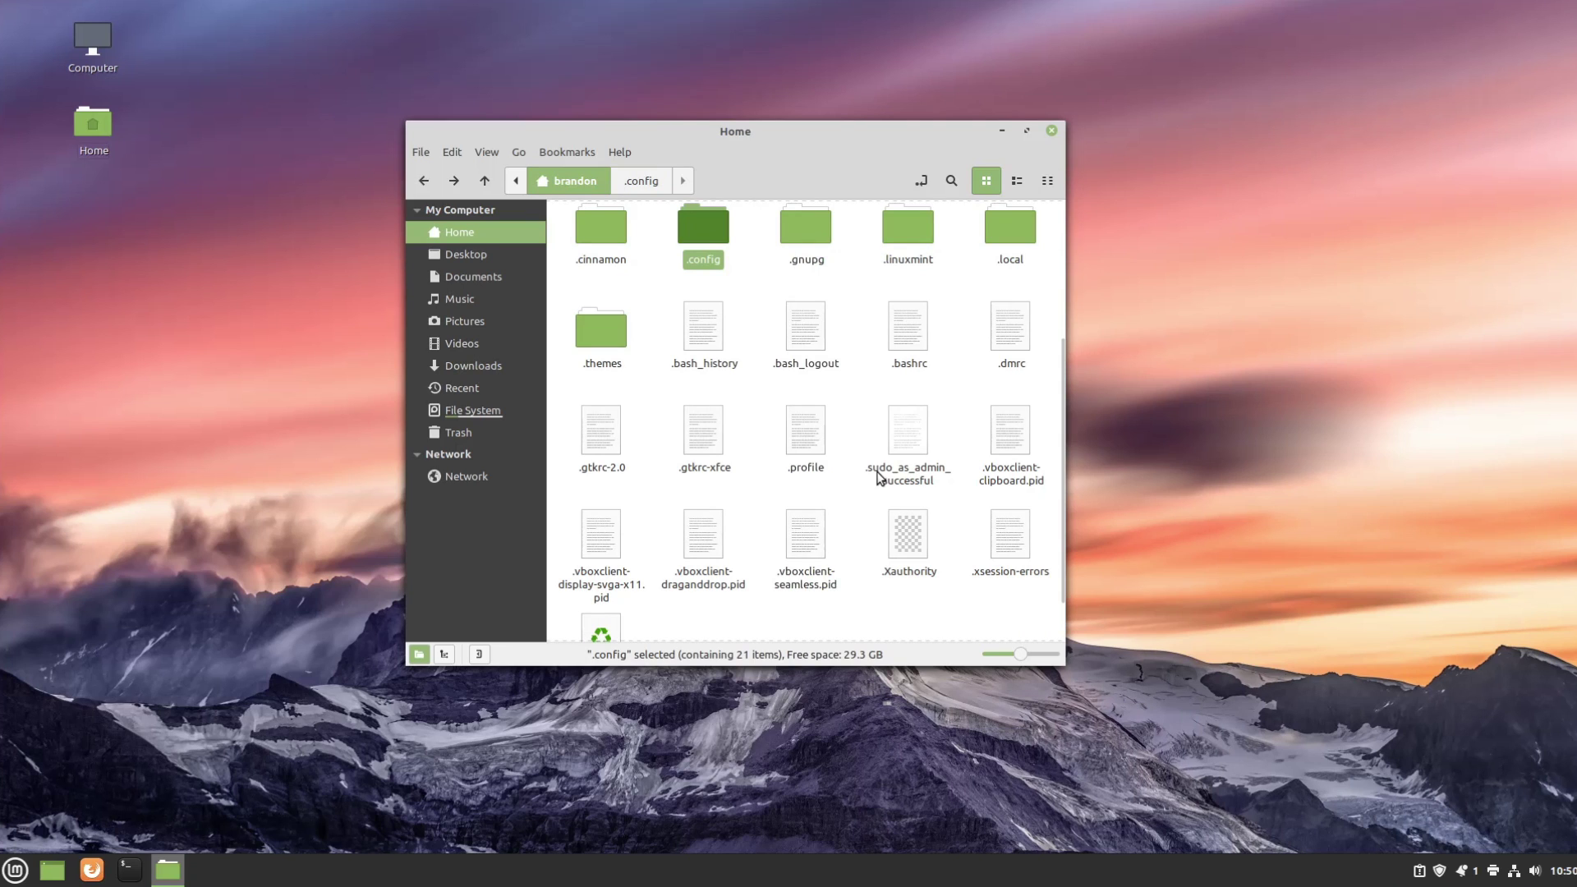
- Open .bashrc in Xed, then open a terminal and minimize it
double_click(906, 332)
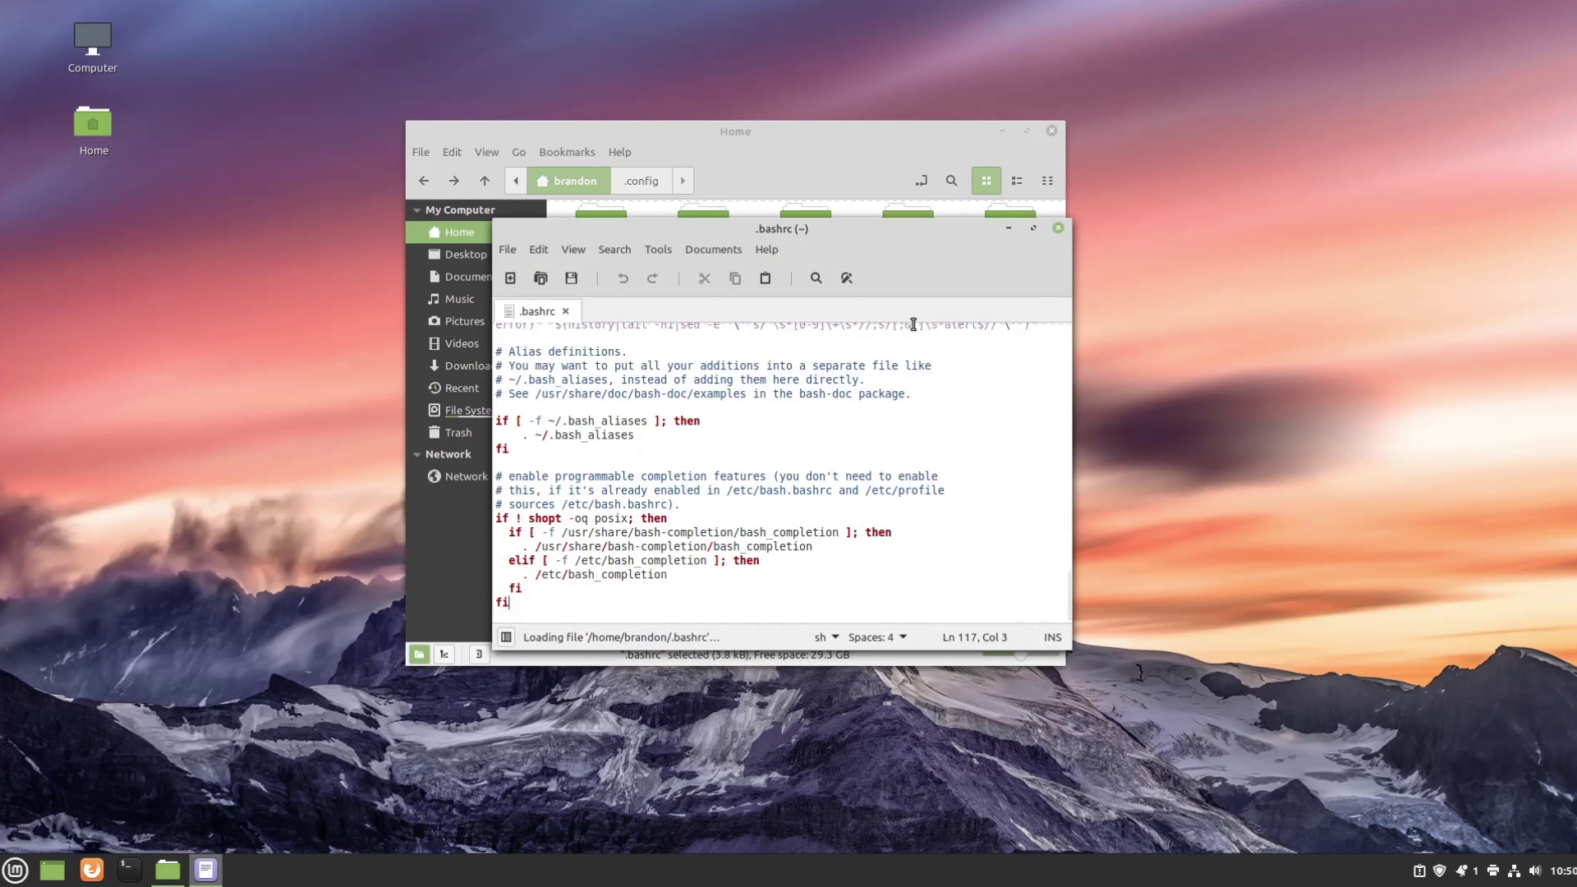
left_click_drag(601, 228, 372, 109)
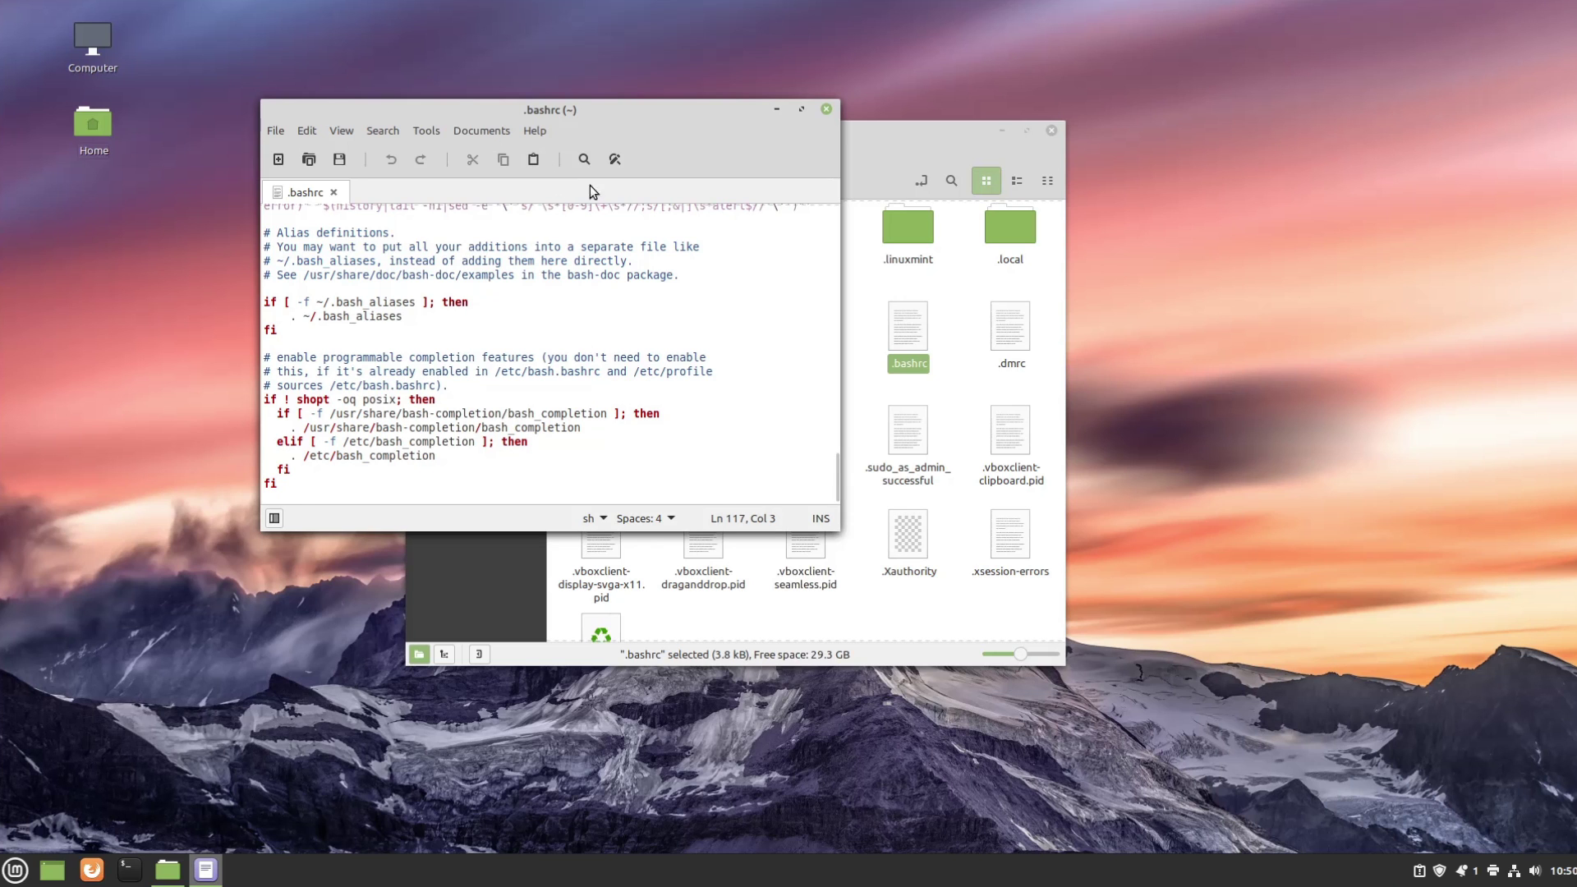
scroll(667, 384, "up", 4)
scroll(666, 383, "down", 4)
left_click(129, 870)
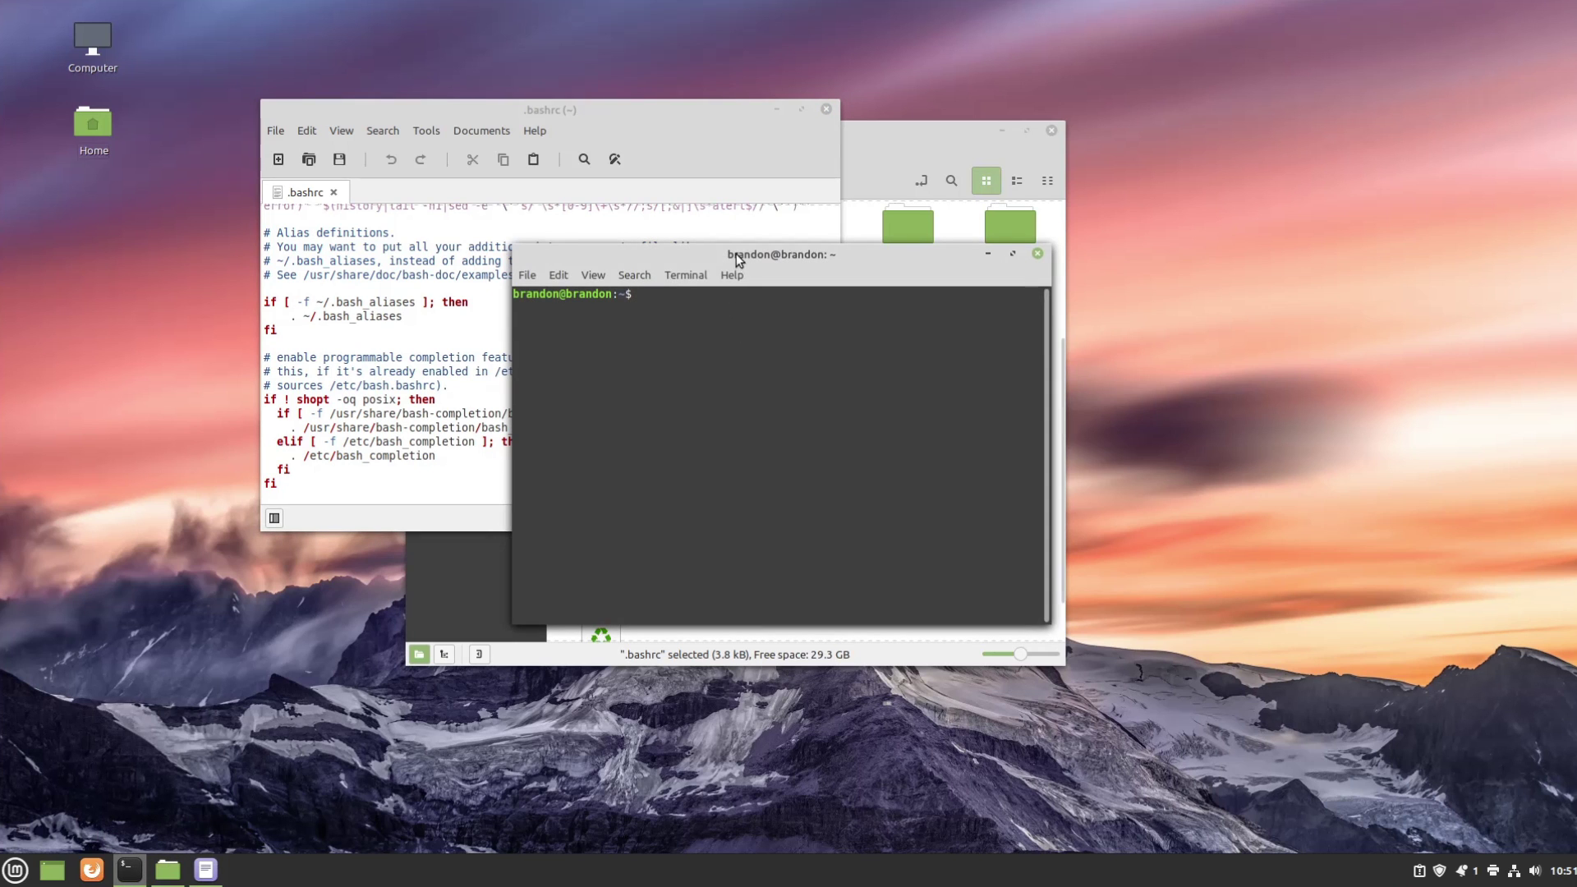
left_click_drag(736, 254, 873, 351)
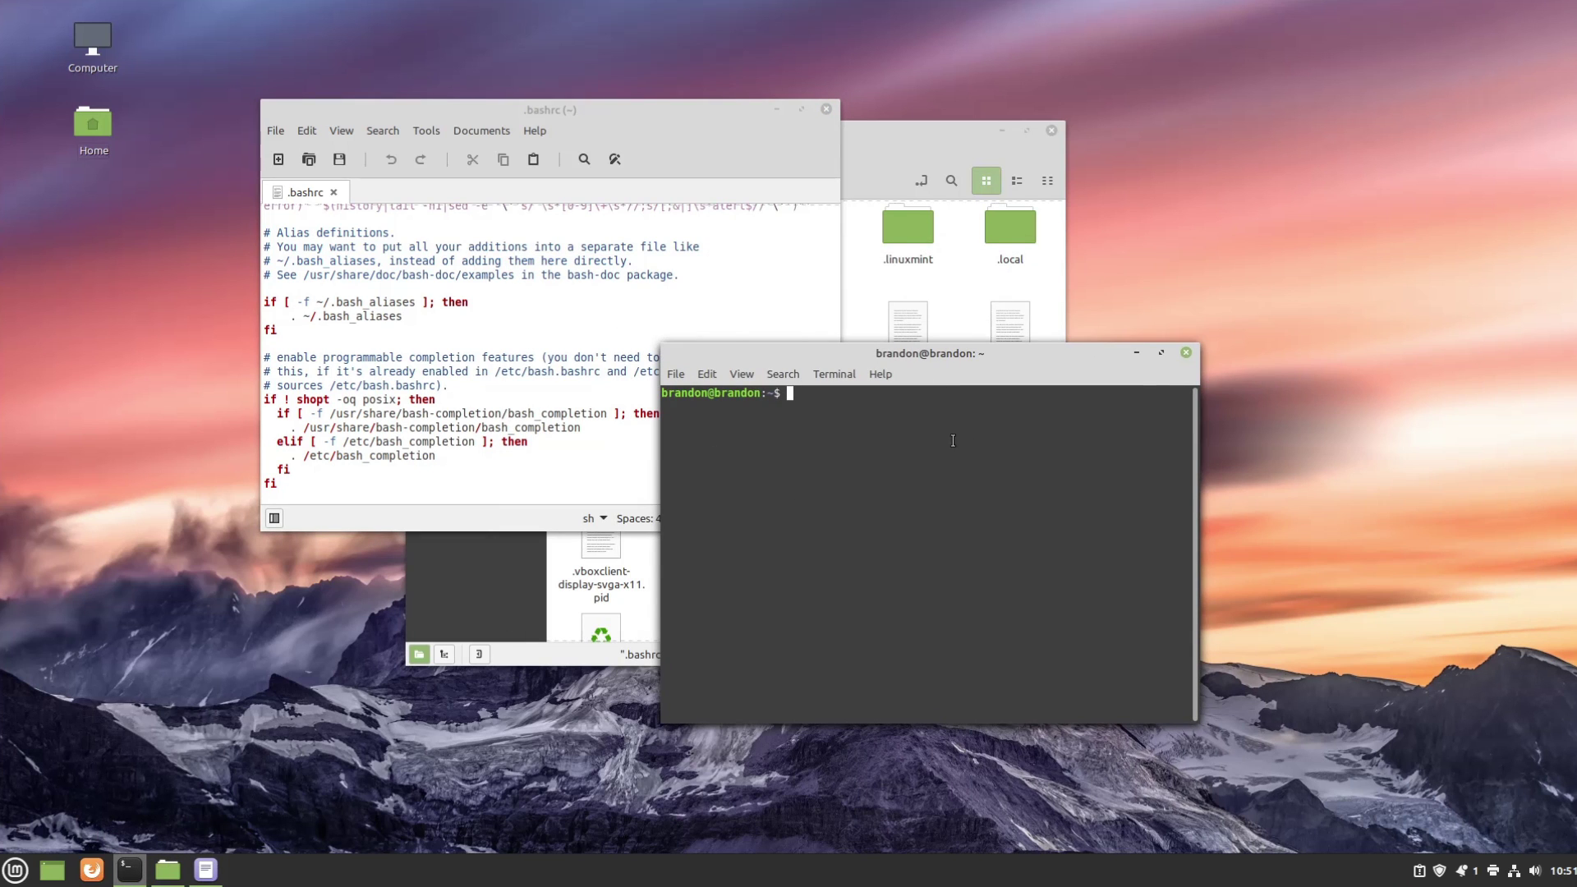
left_click(1135, 352)
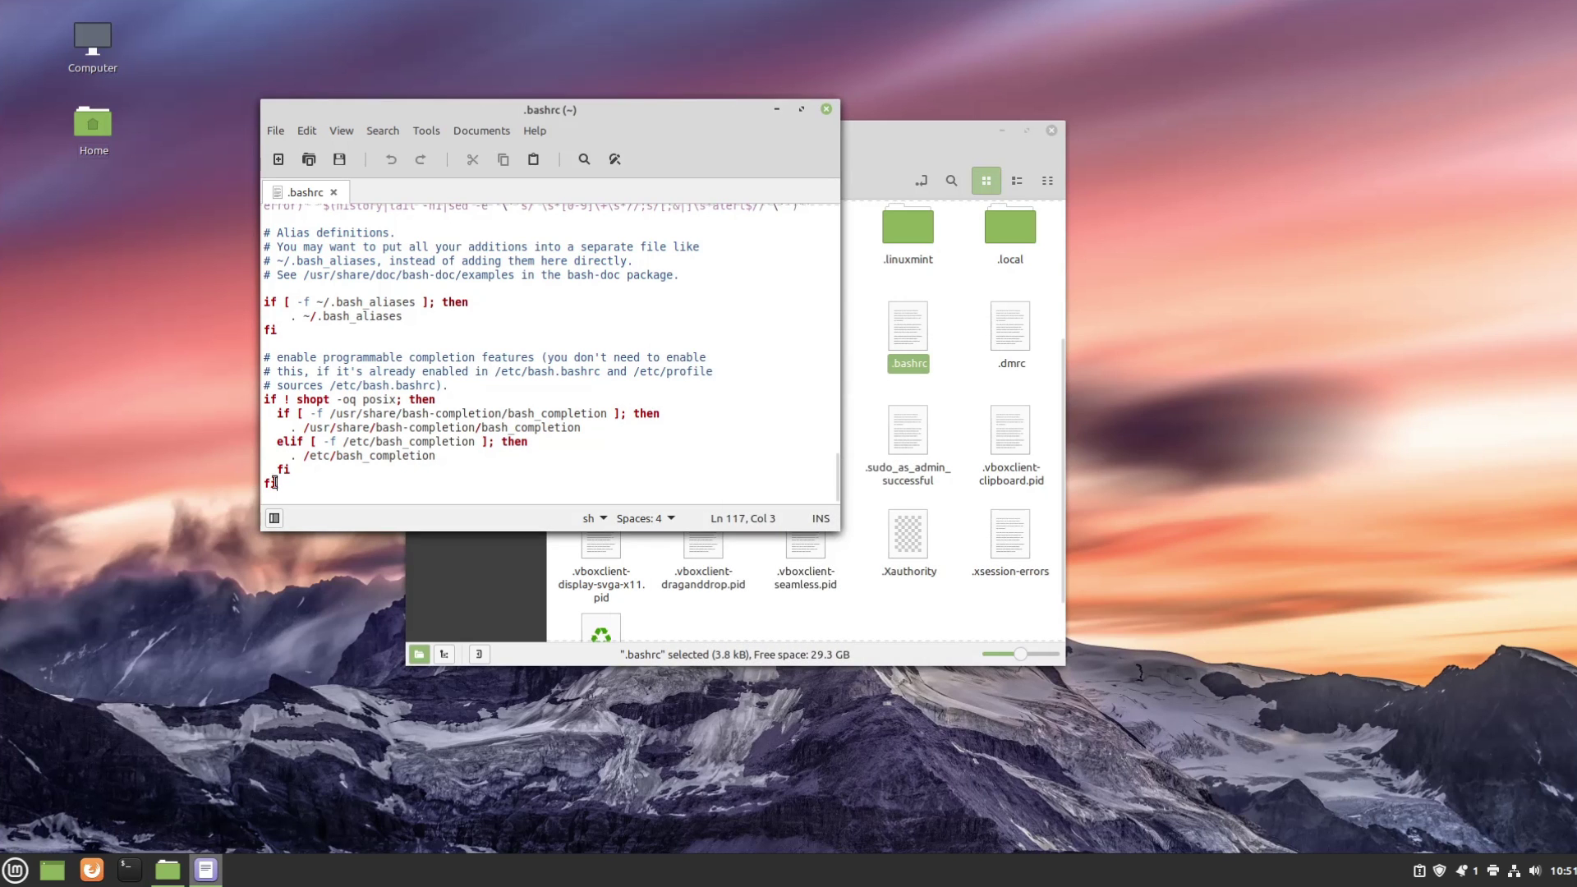
- Append a neofetch line to .bashrc, save it, and launch a new terminal showing neofetch
key("Return")
key("Return")
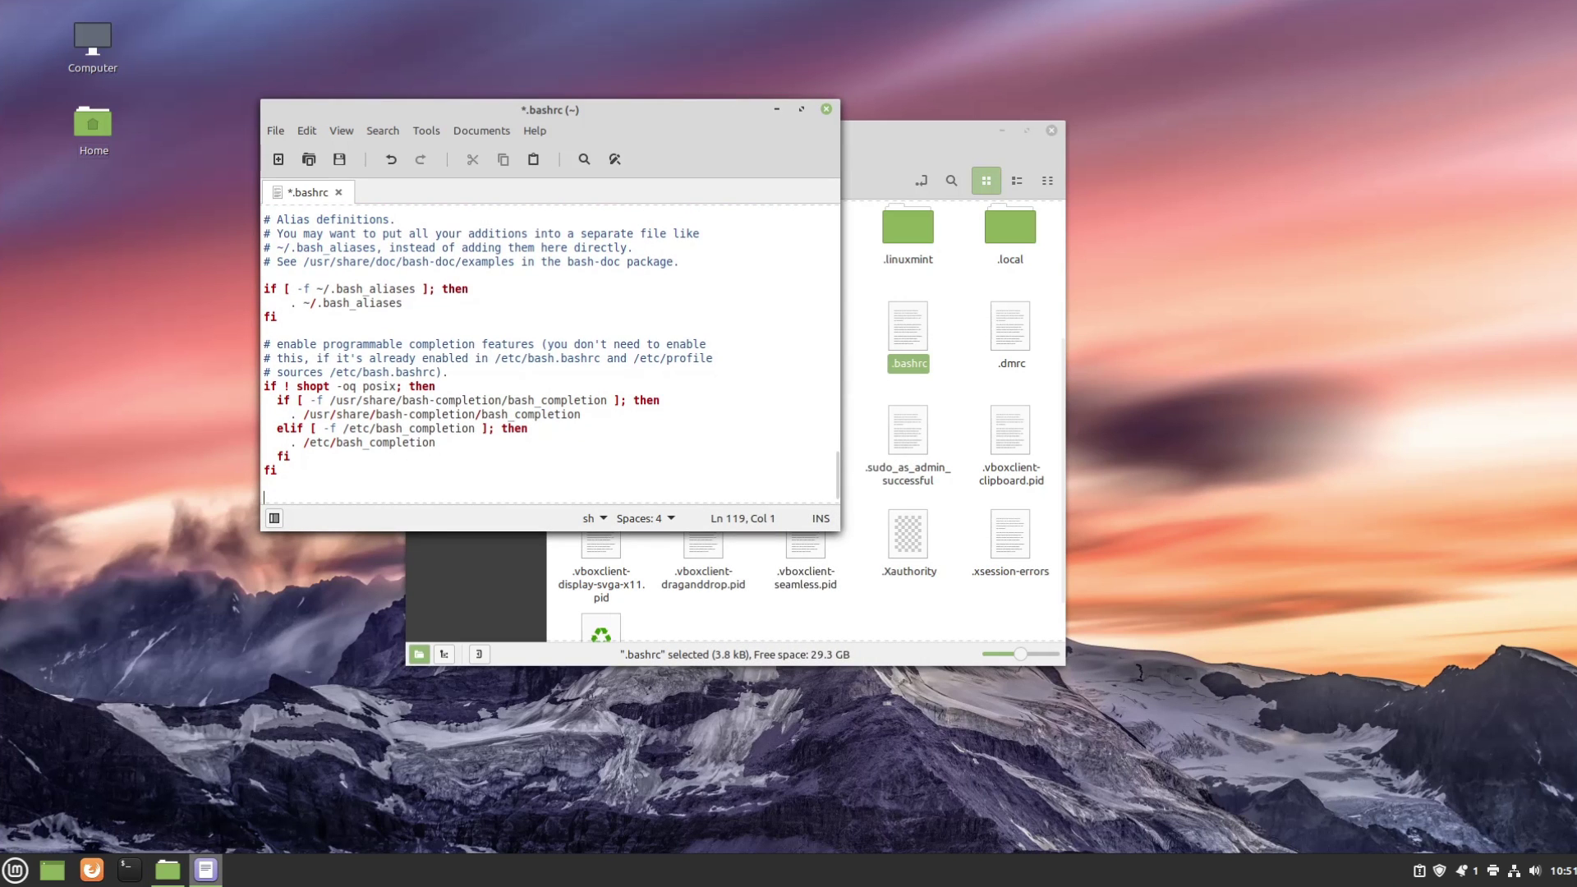
type("neofetch")
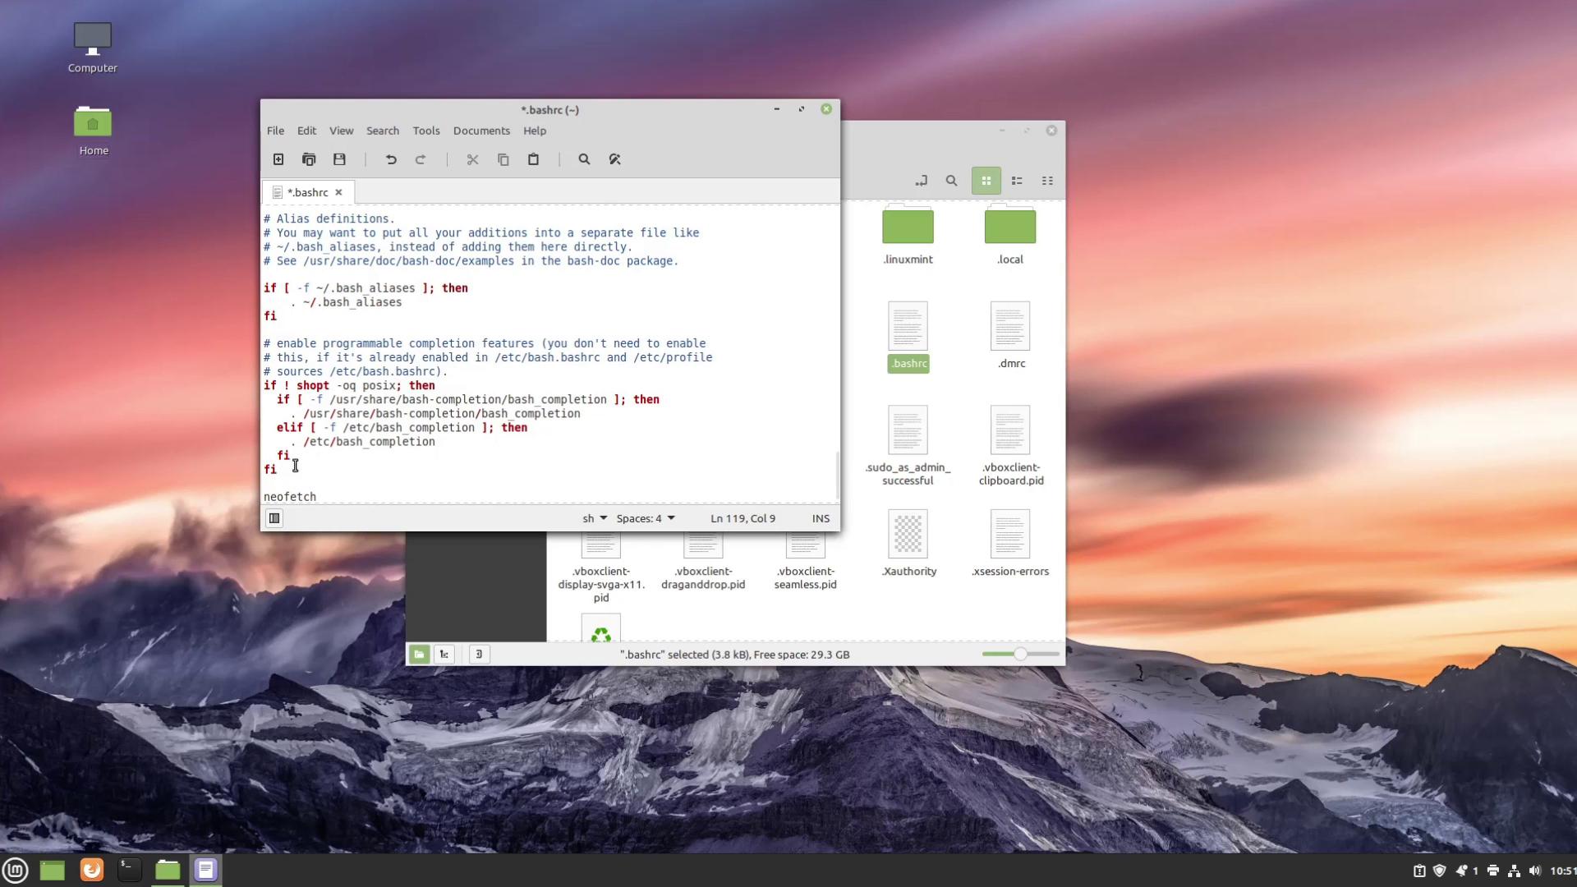
left_click(339, 160)
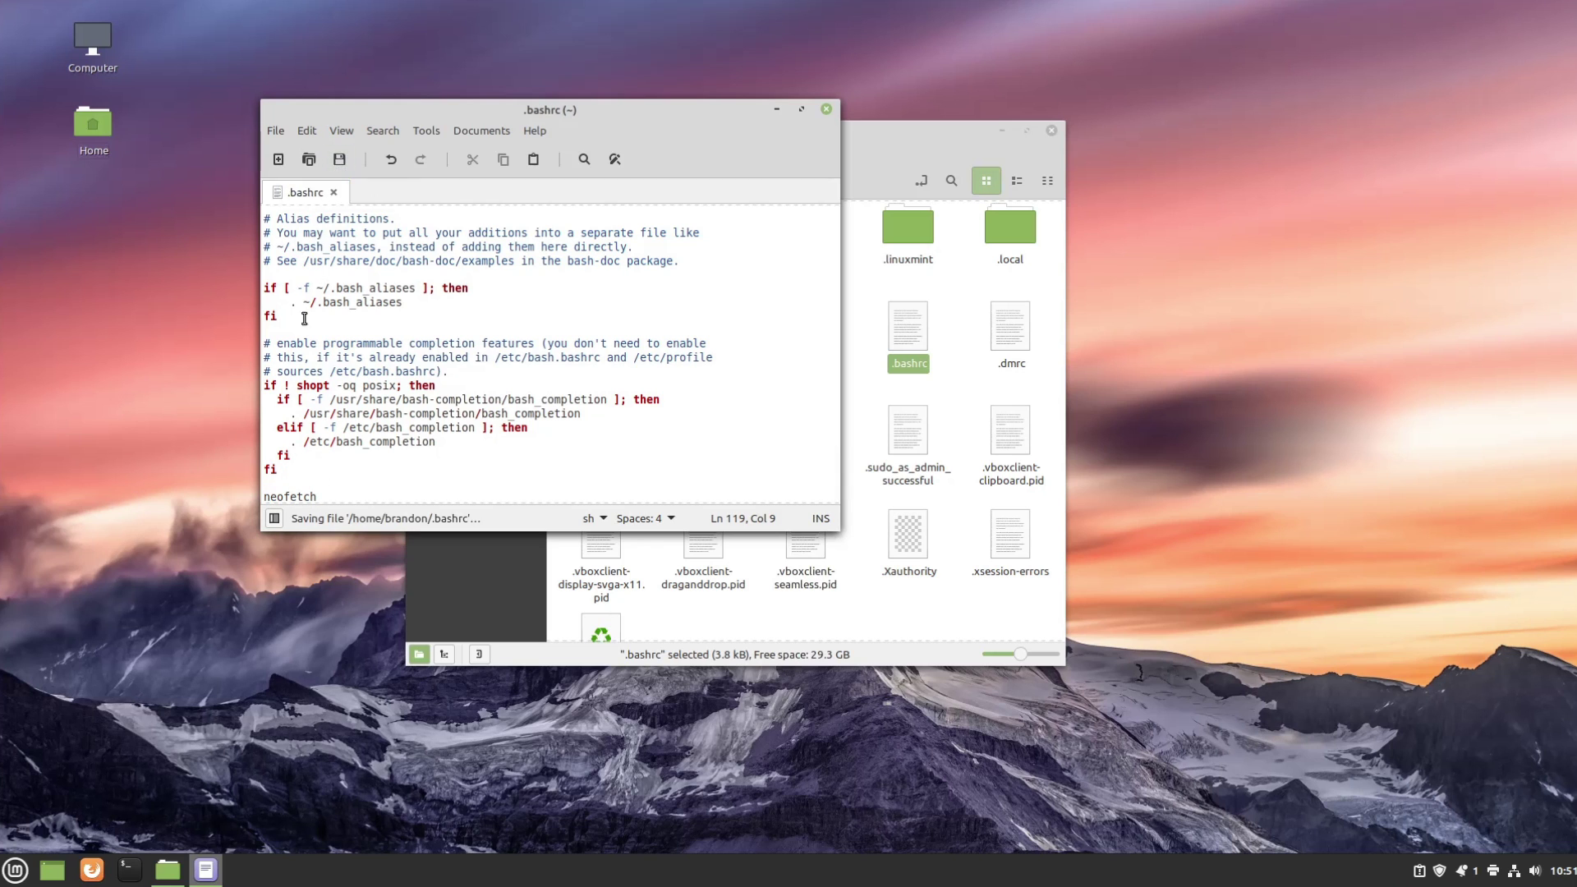
left_click(134, 869)
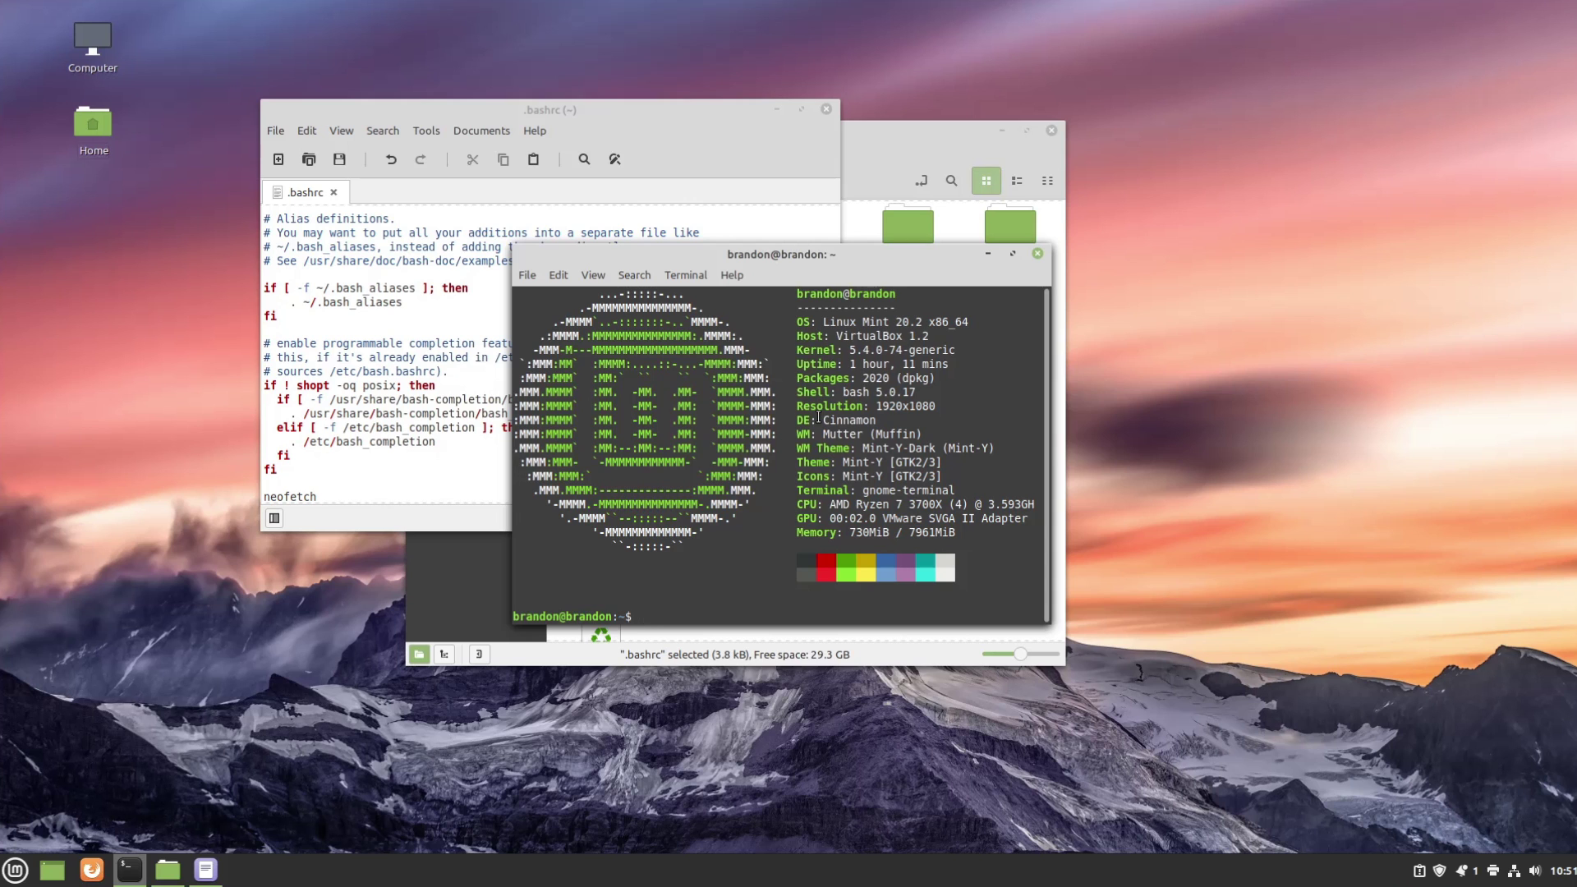
- Close the terminal, delete the neofetch line from .bashrc, save, and close Xed
left_click(1037, 256)
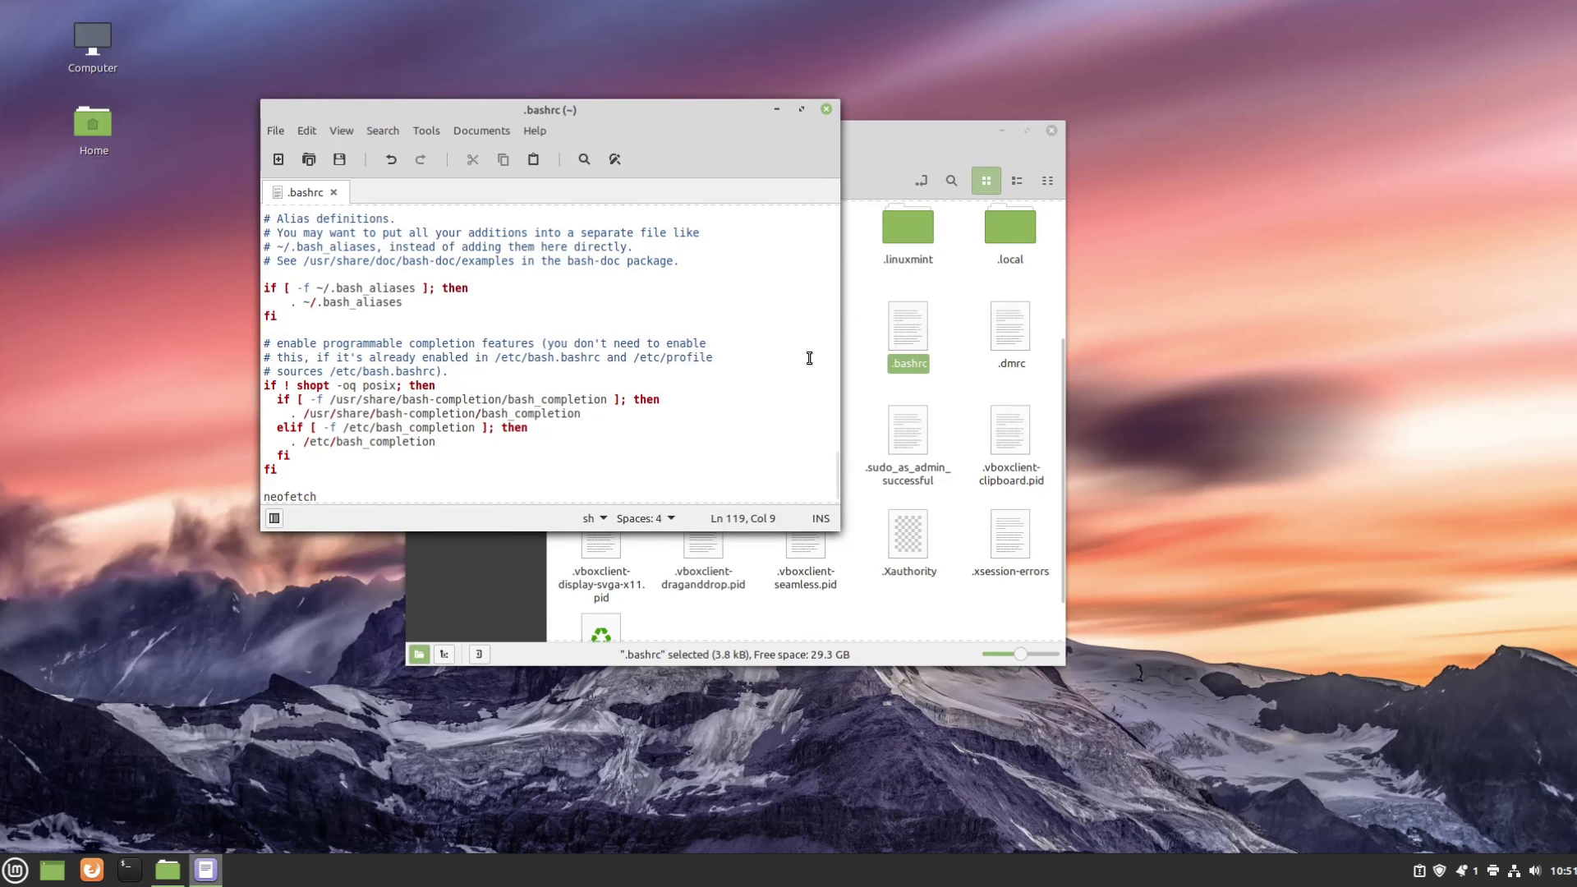
left_click_drag(317, 497, 240, 490)
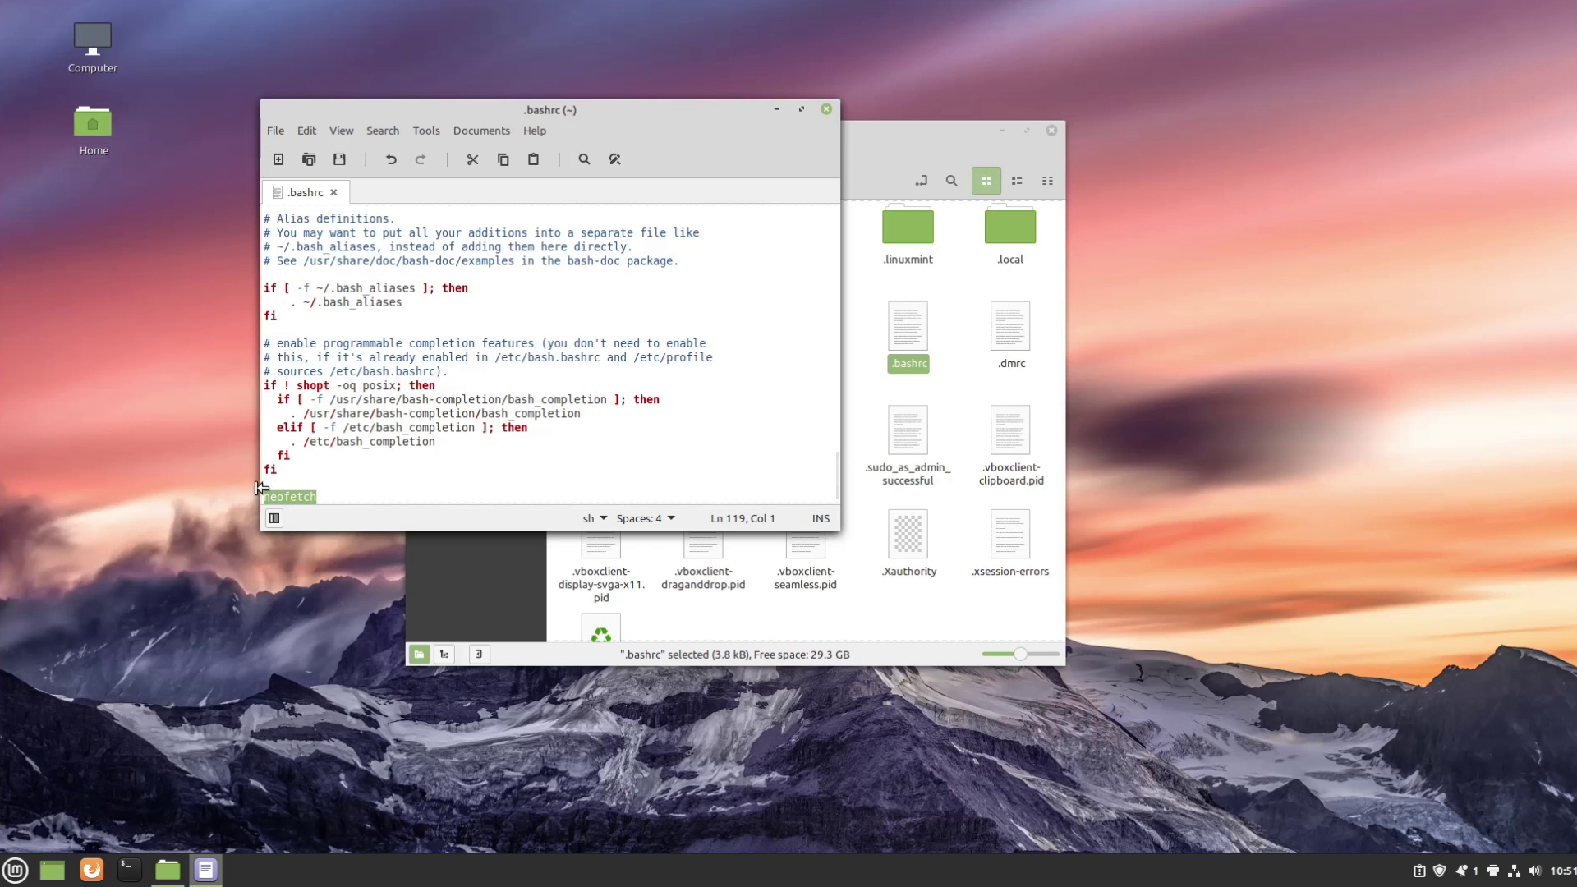
key("BackSpace")
key("BackSpace")
key("BackSpace")
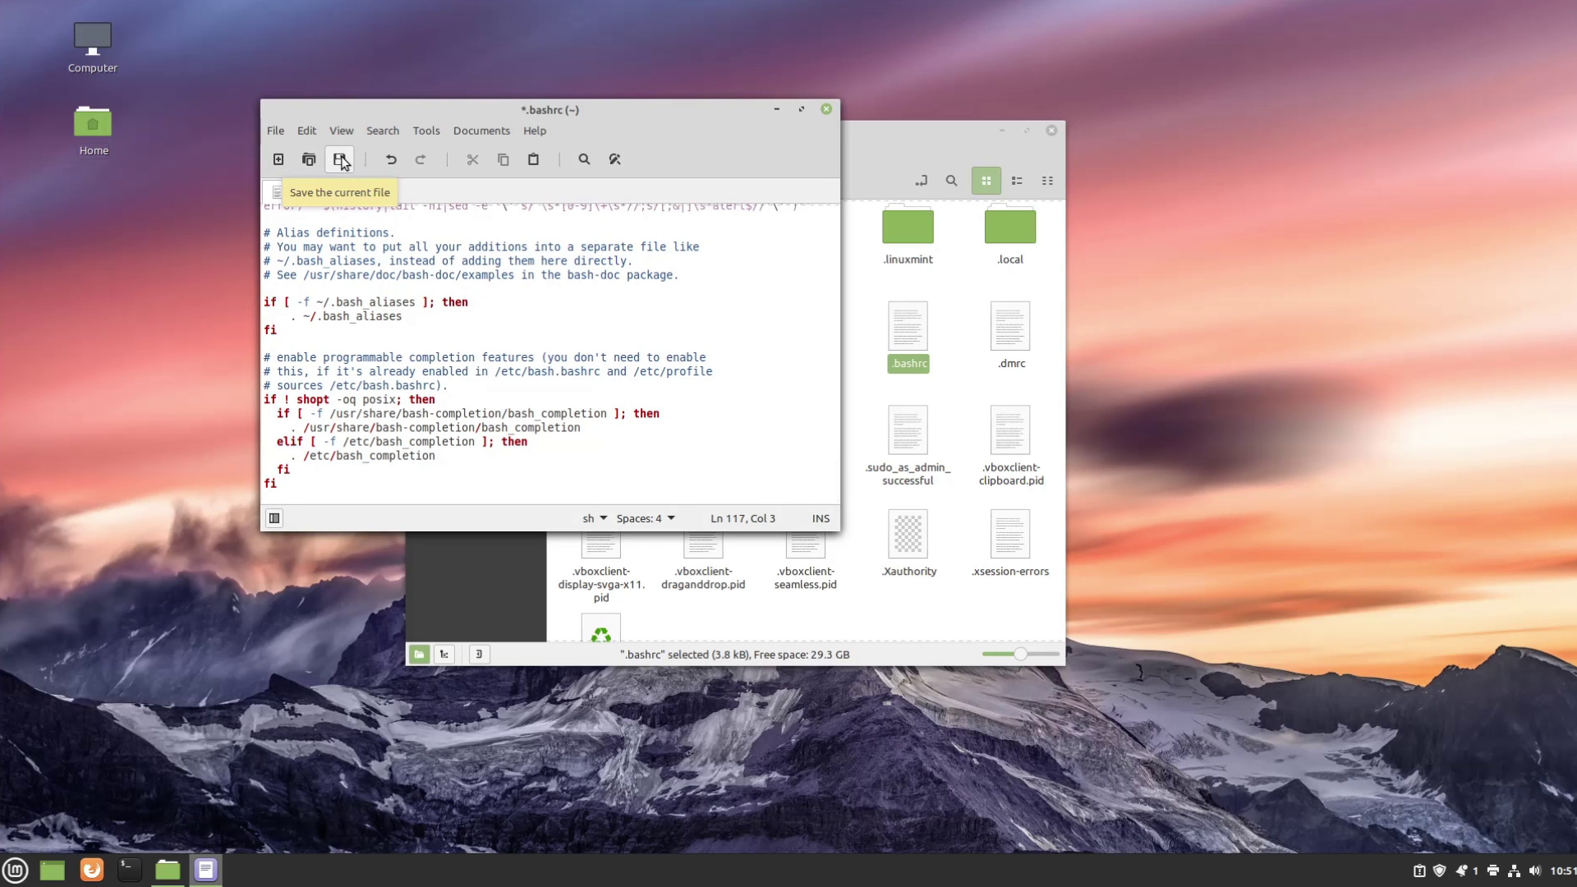
left_click(341, 162)
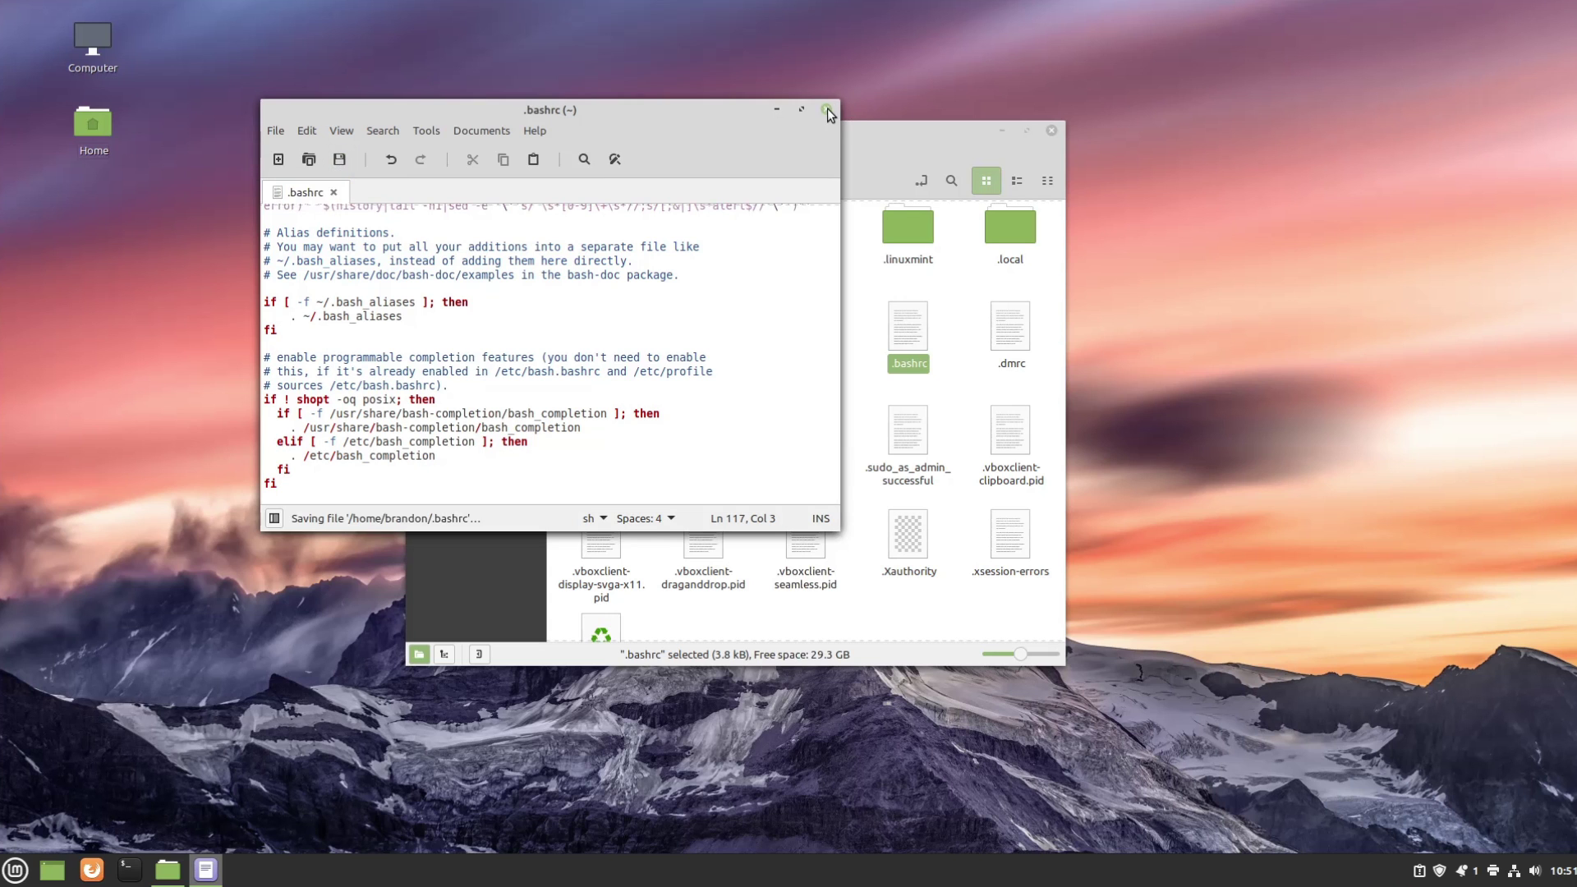
left_click(826, 109)
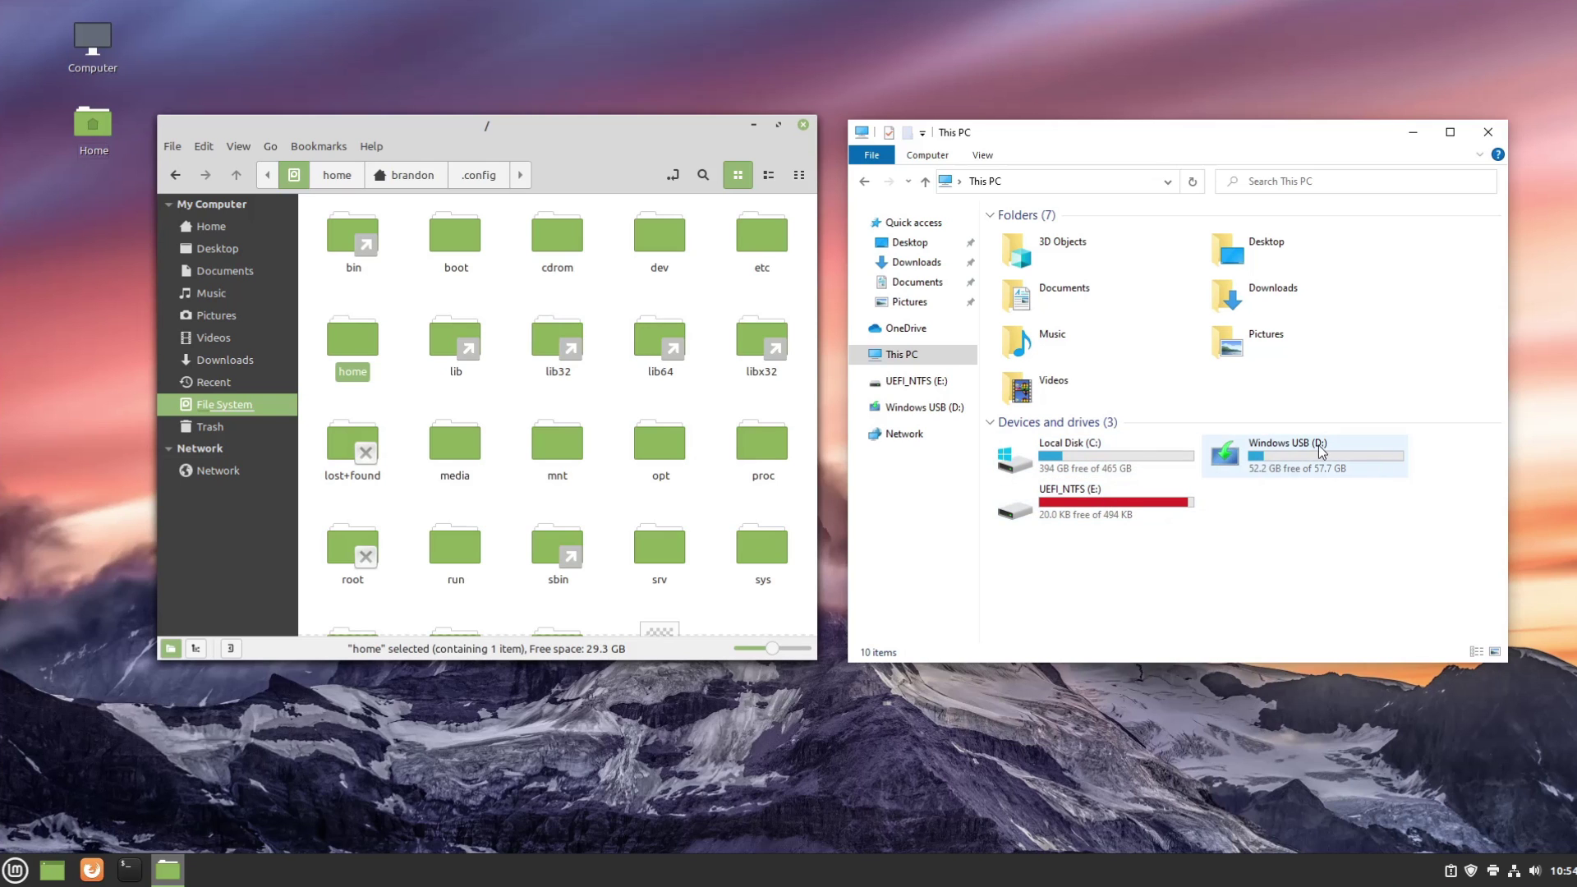
double_click(1095, 450)
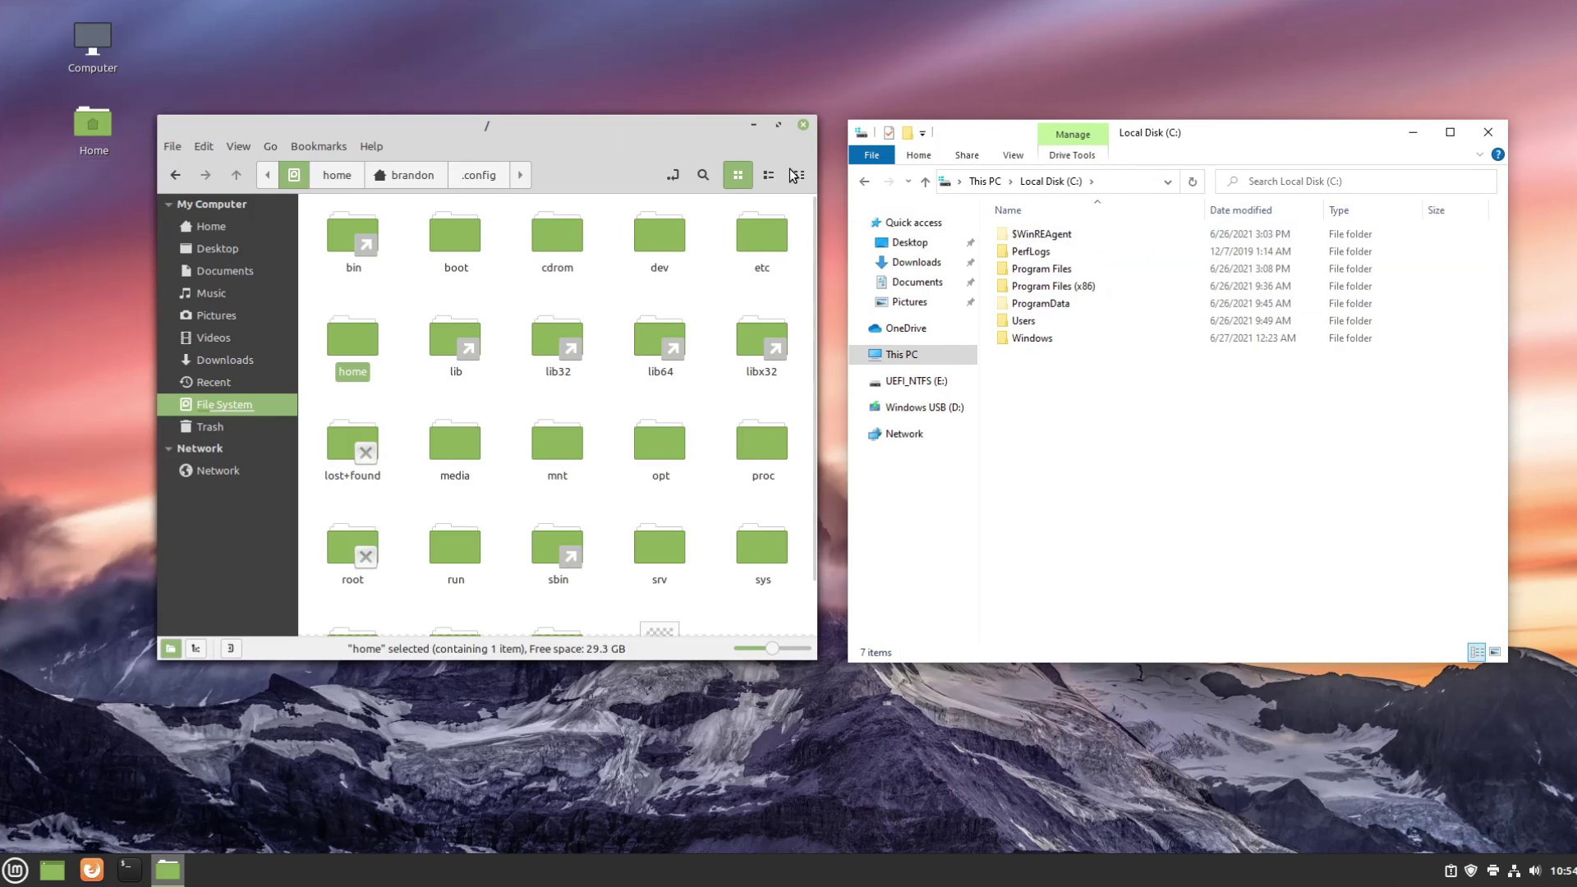
left_click(864, 181)
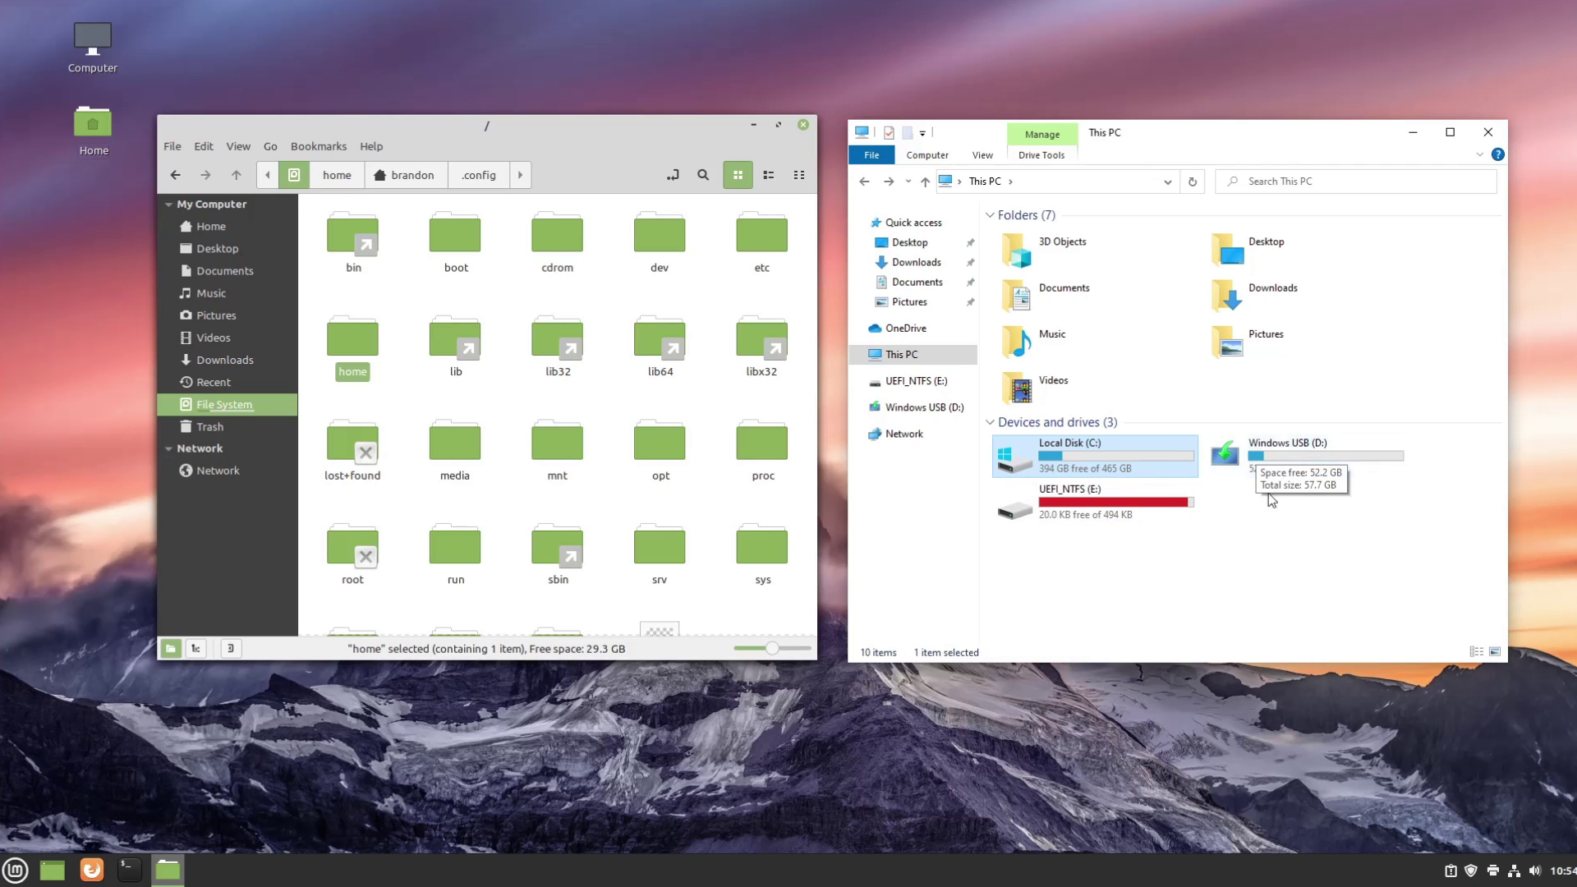
double_click(1317, 454)
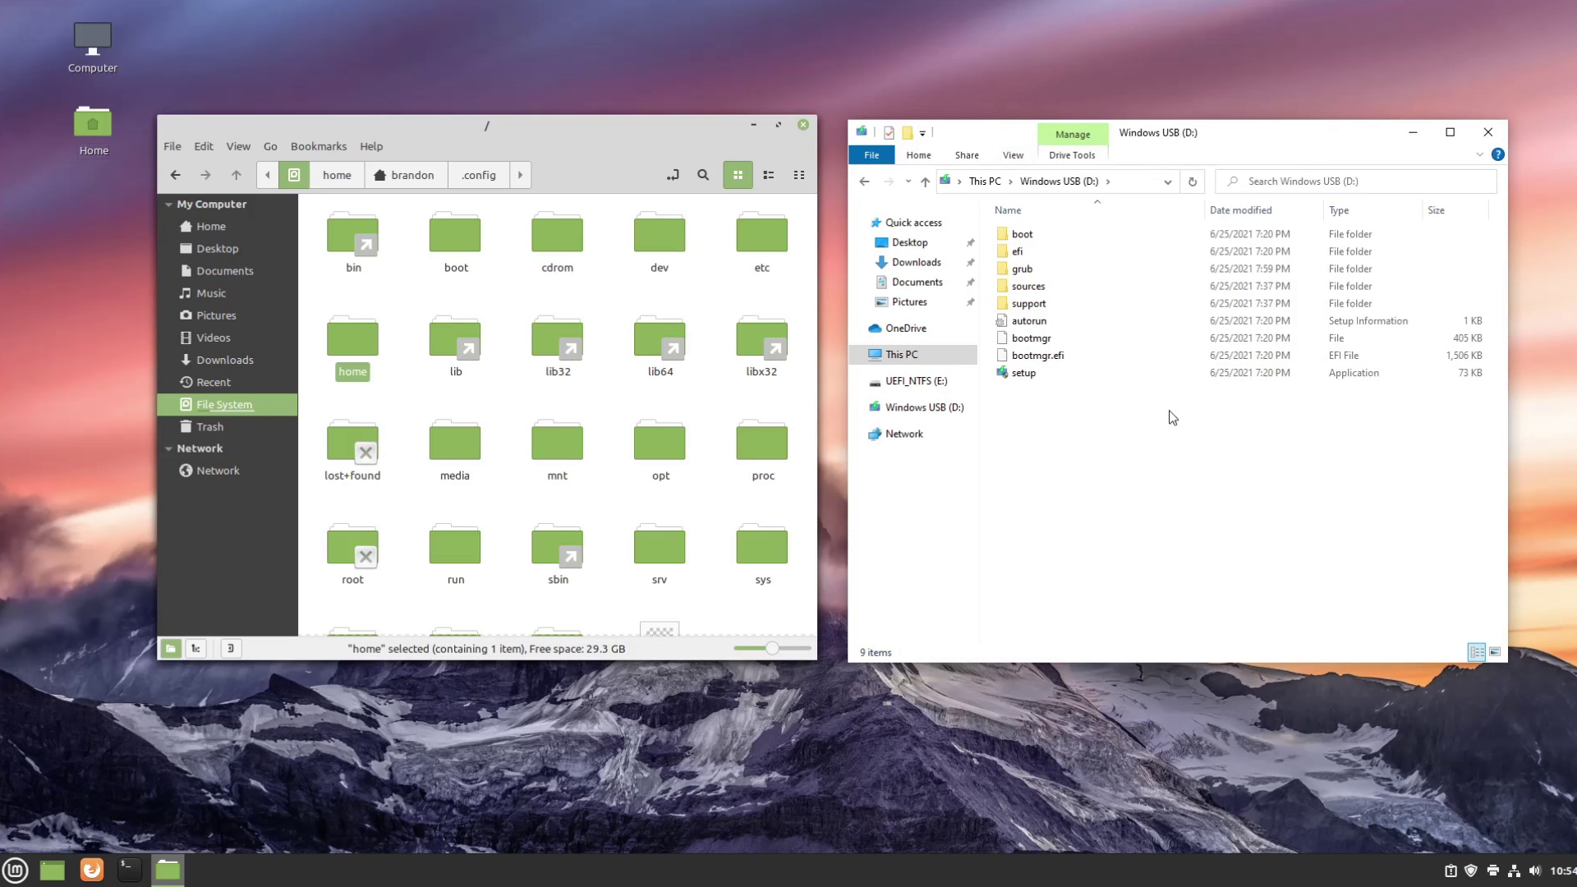
left_click(985, 180)
double_click(1077, 456)
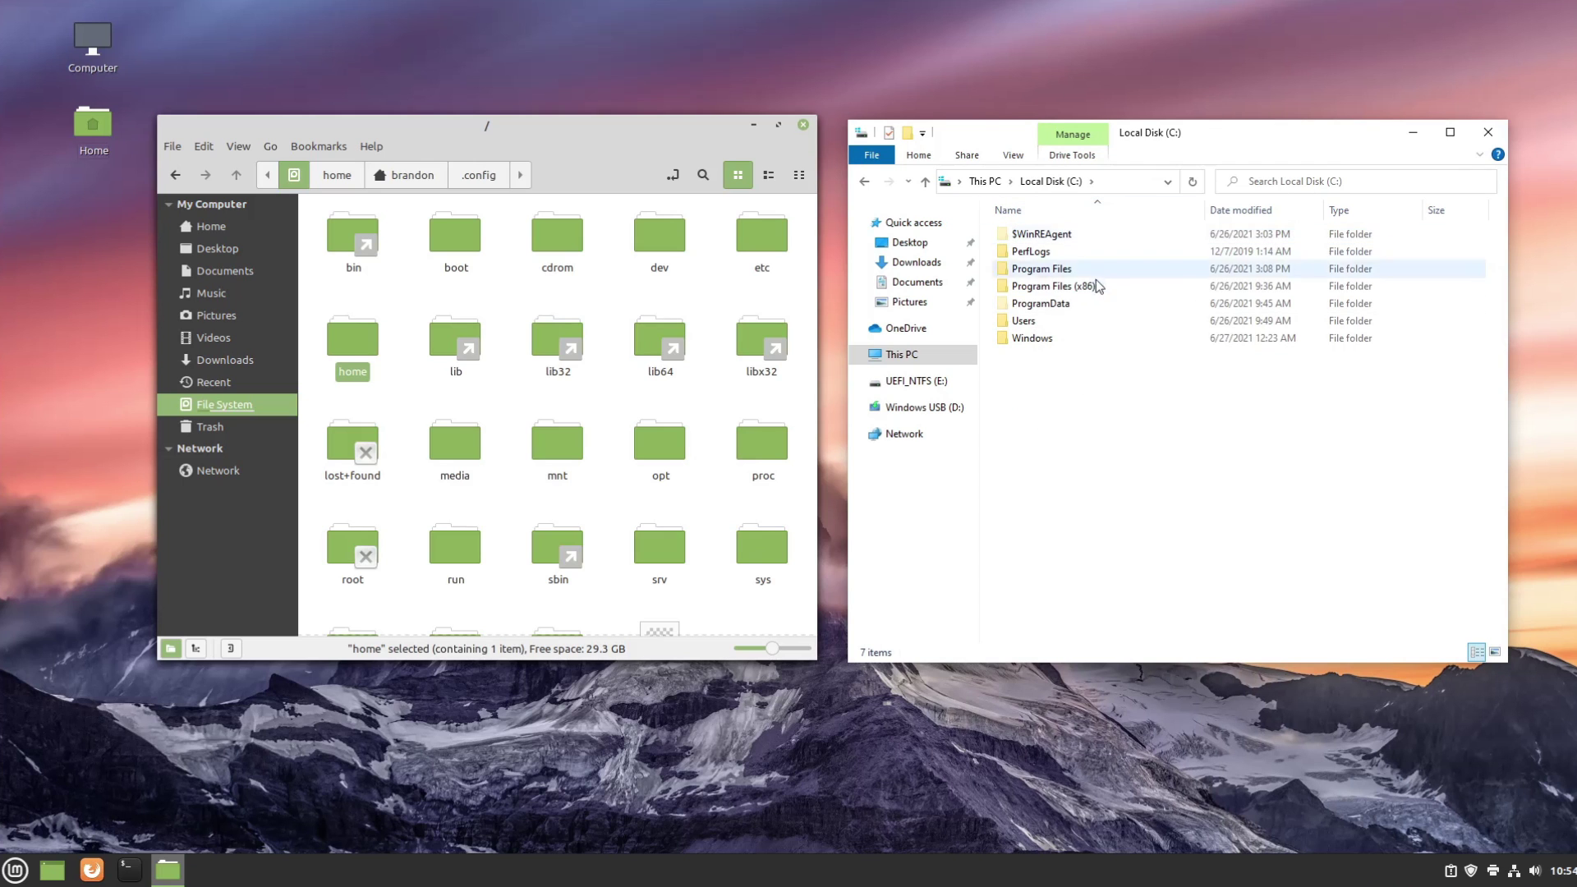
left_click(979, 181)
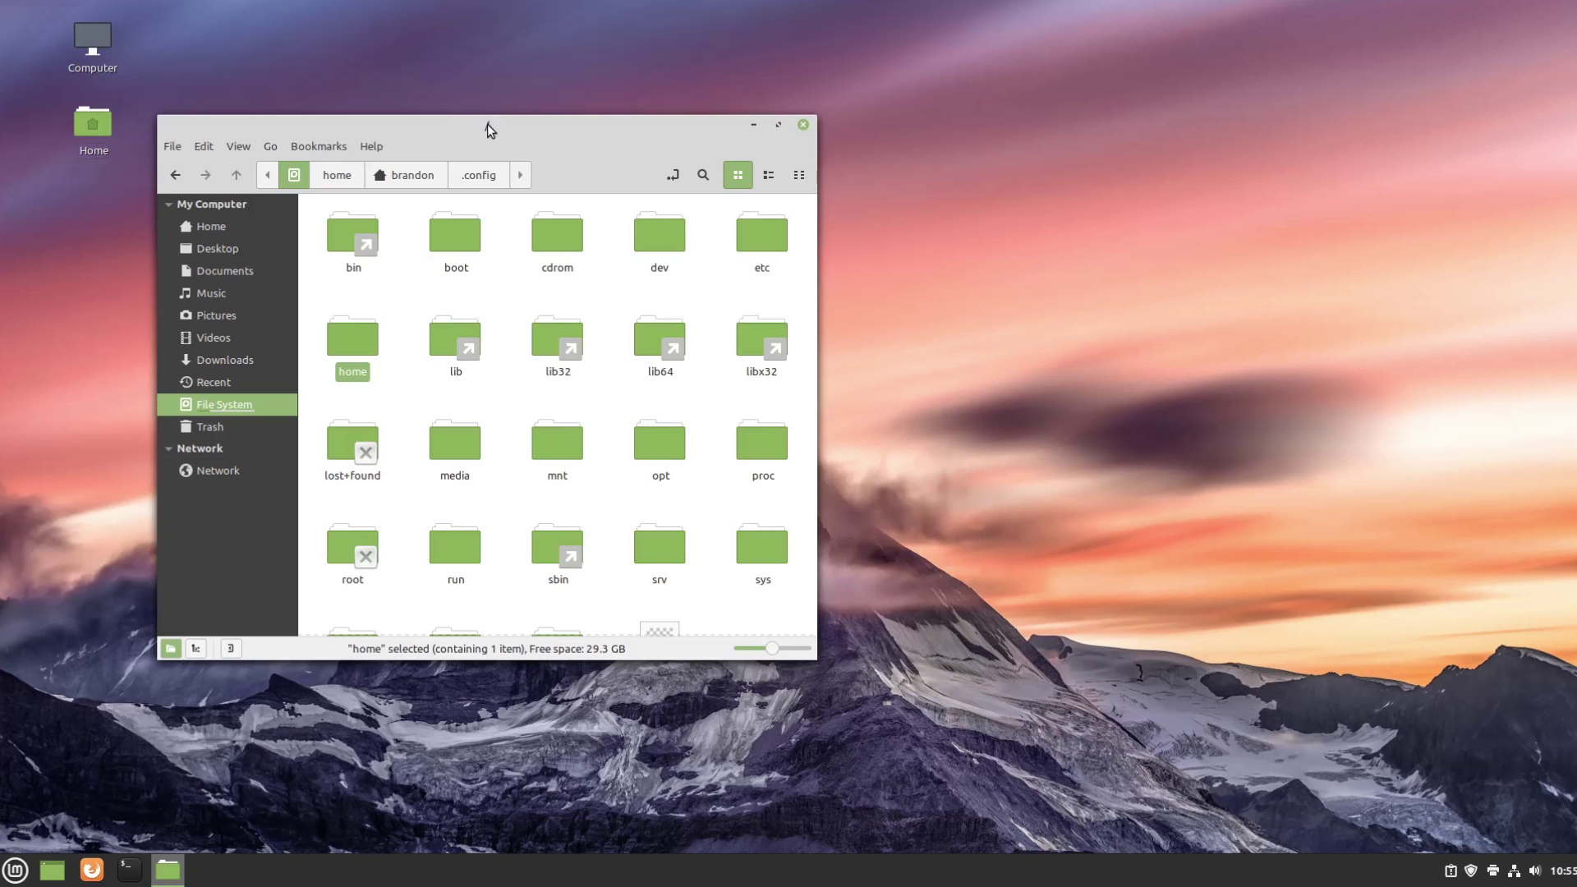
- Centre the Nemo root-folder window and clear the home and mnt folder selections
left_click_drag(486, 125, 749, 137)
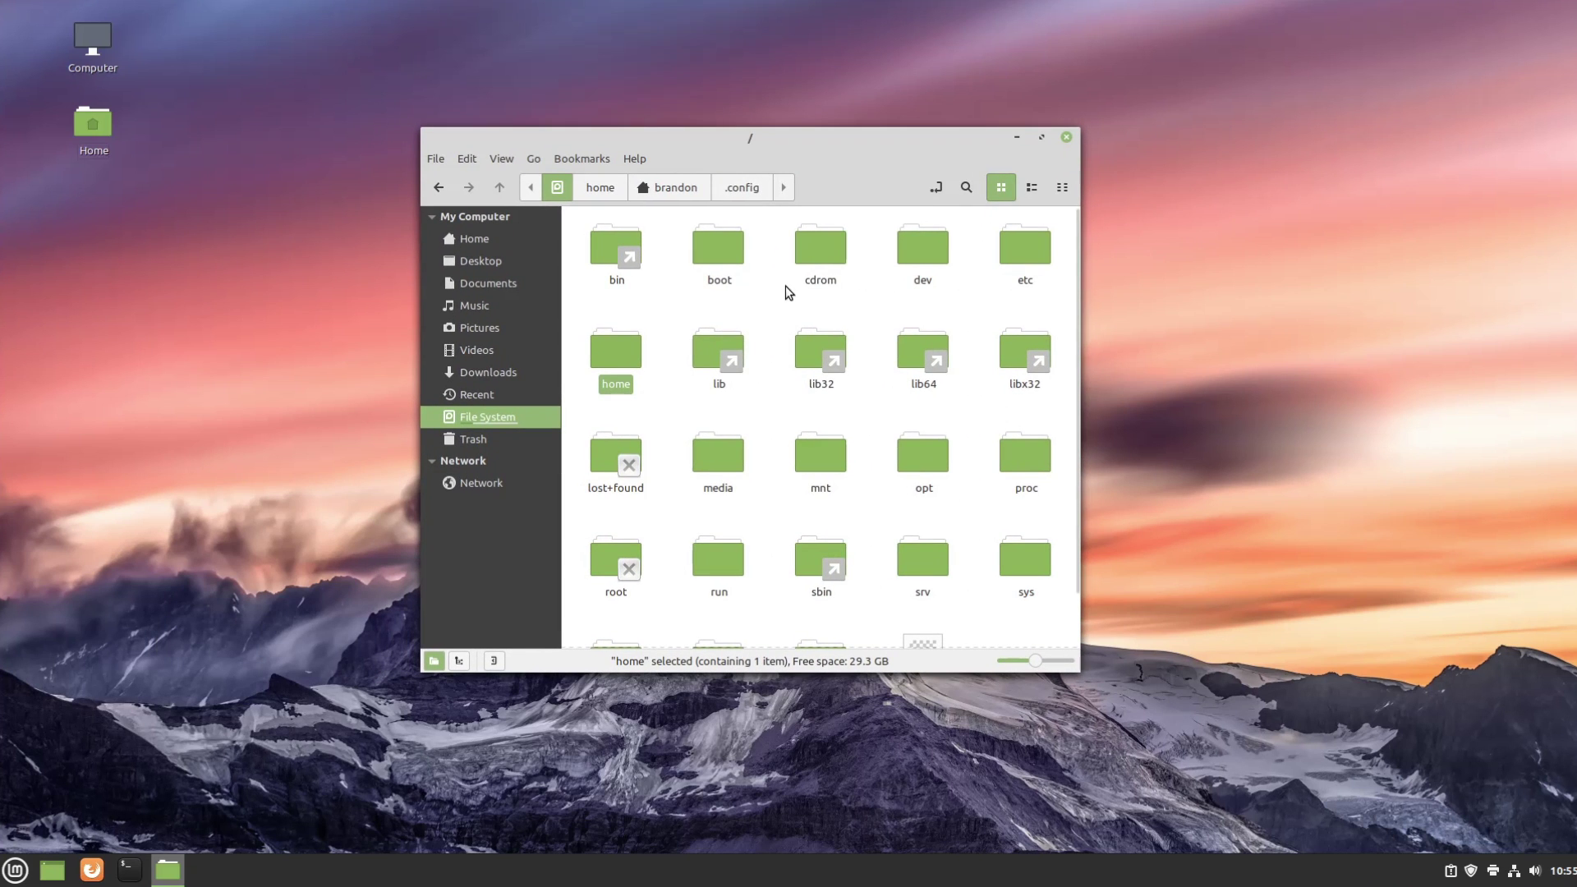
left_click(665, 360)
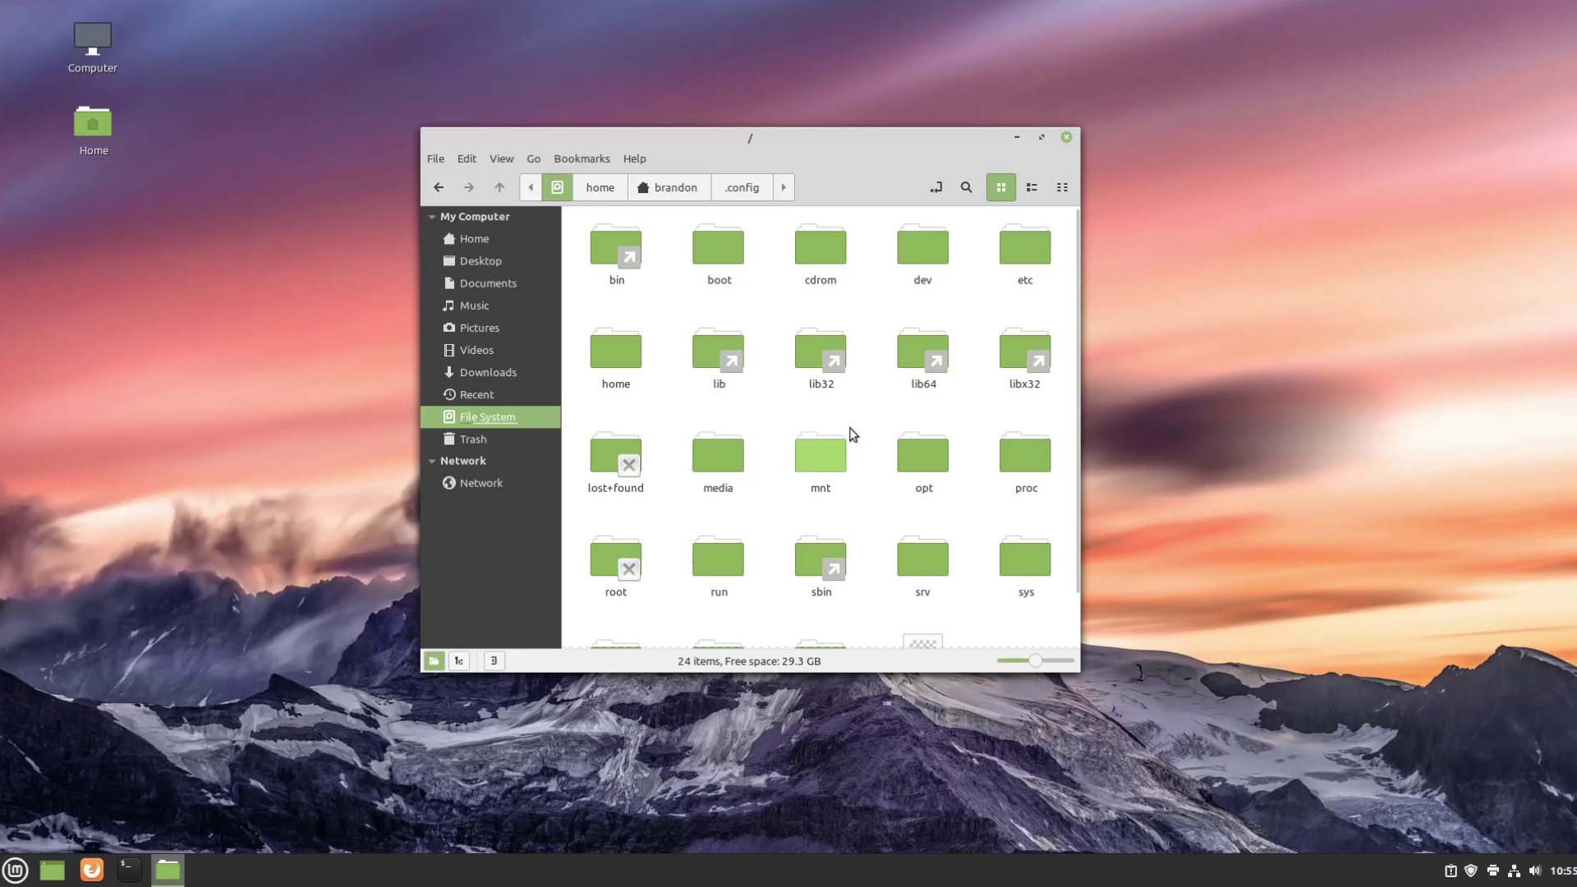
left_click_drag(854, 437, 667, 426)
left_click(763, 428)
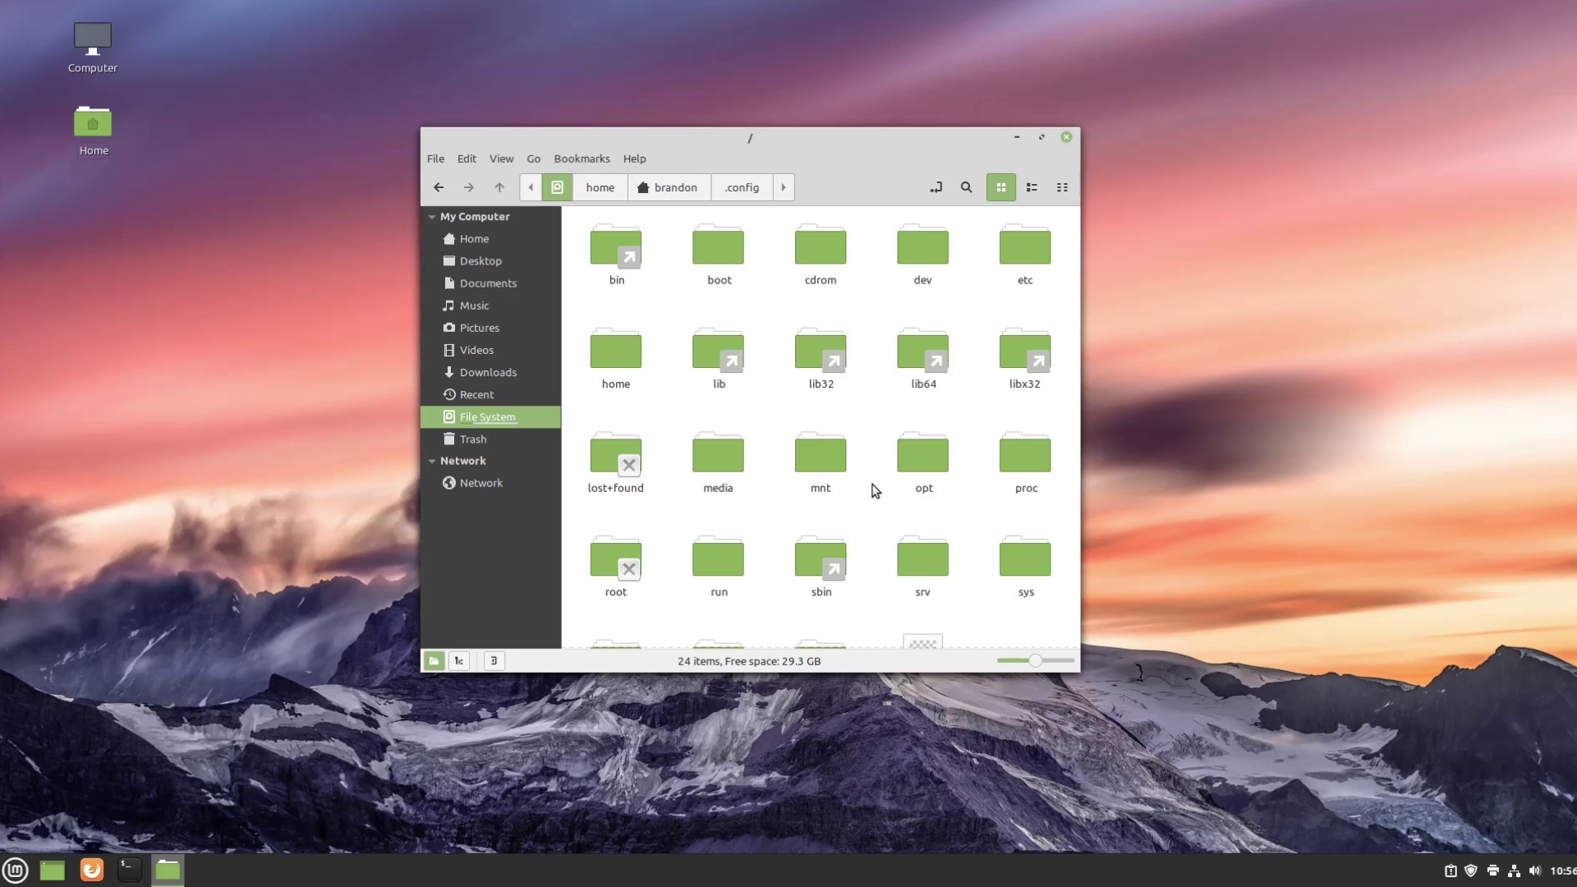
double_click(826, 460)
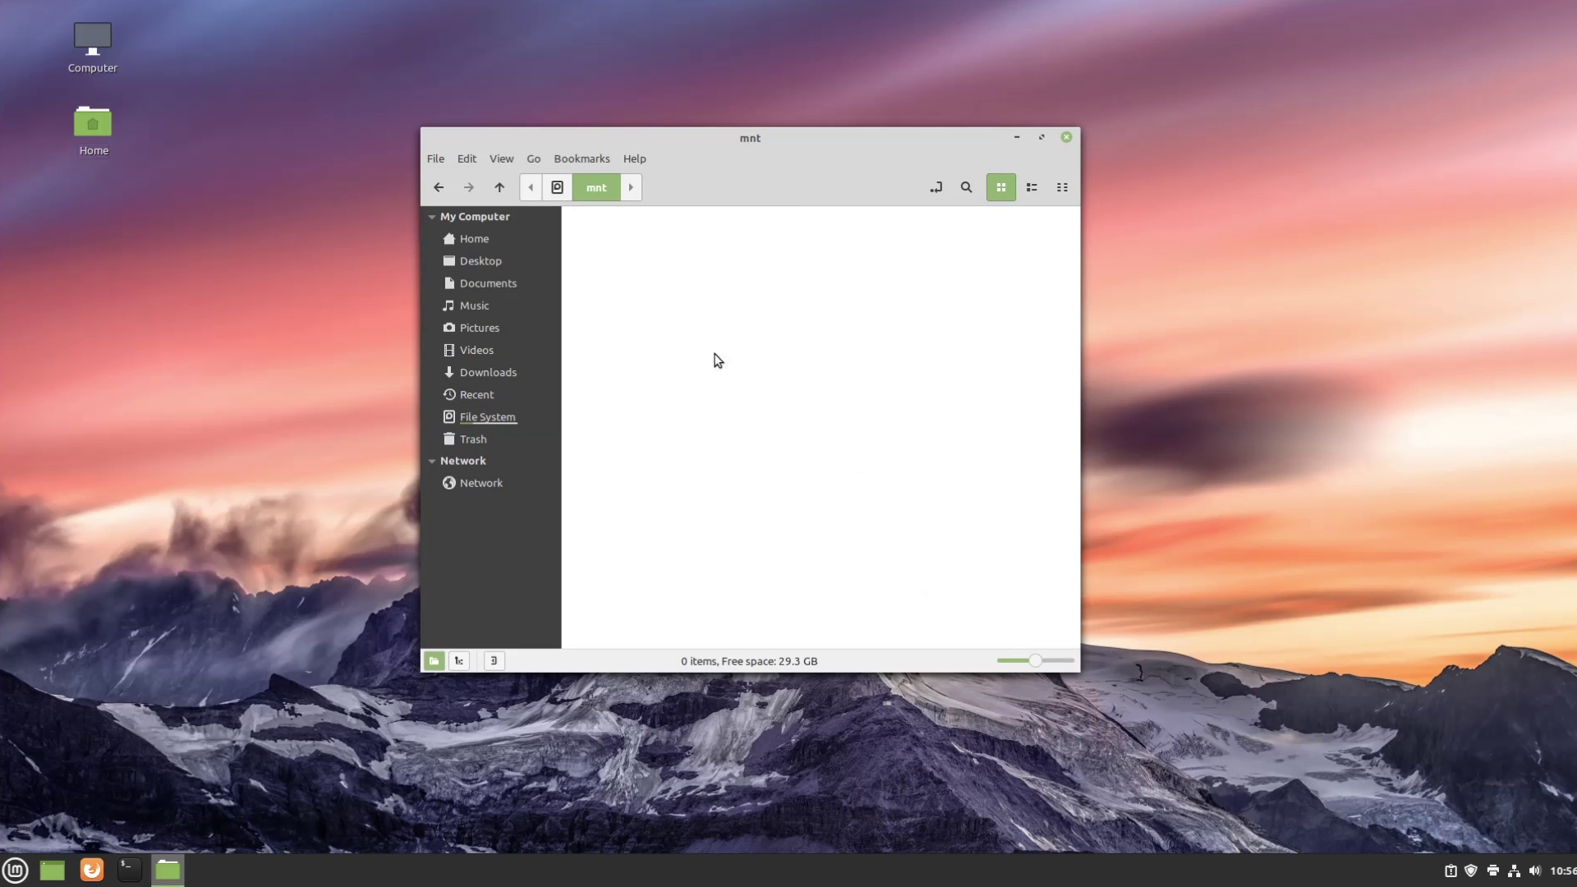
left_click(562, 189)
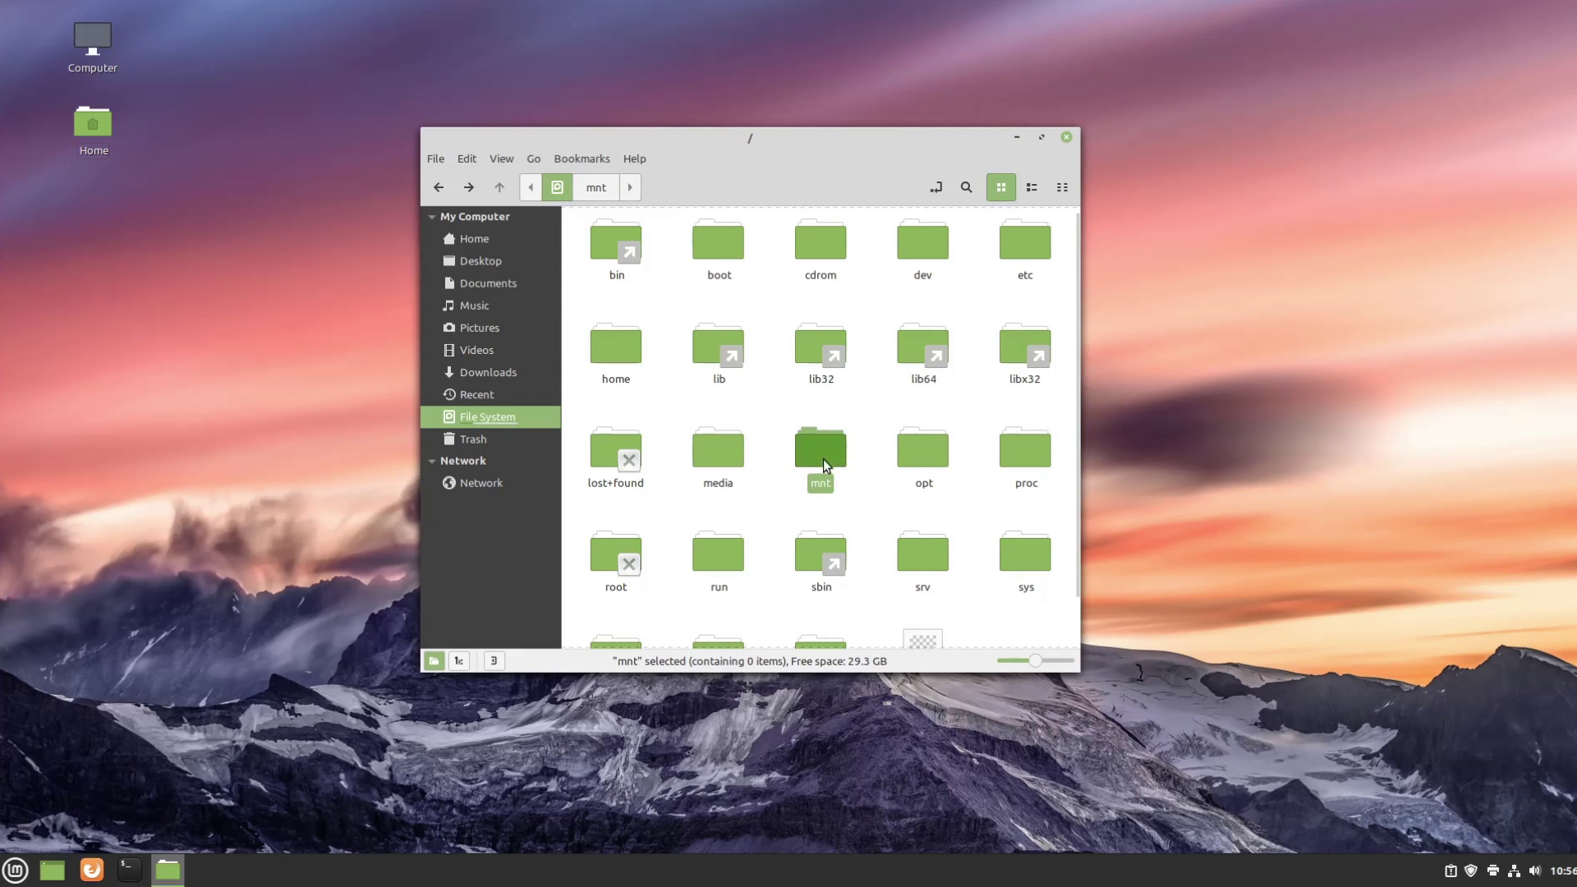
left_click(861, 486)
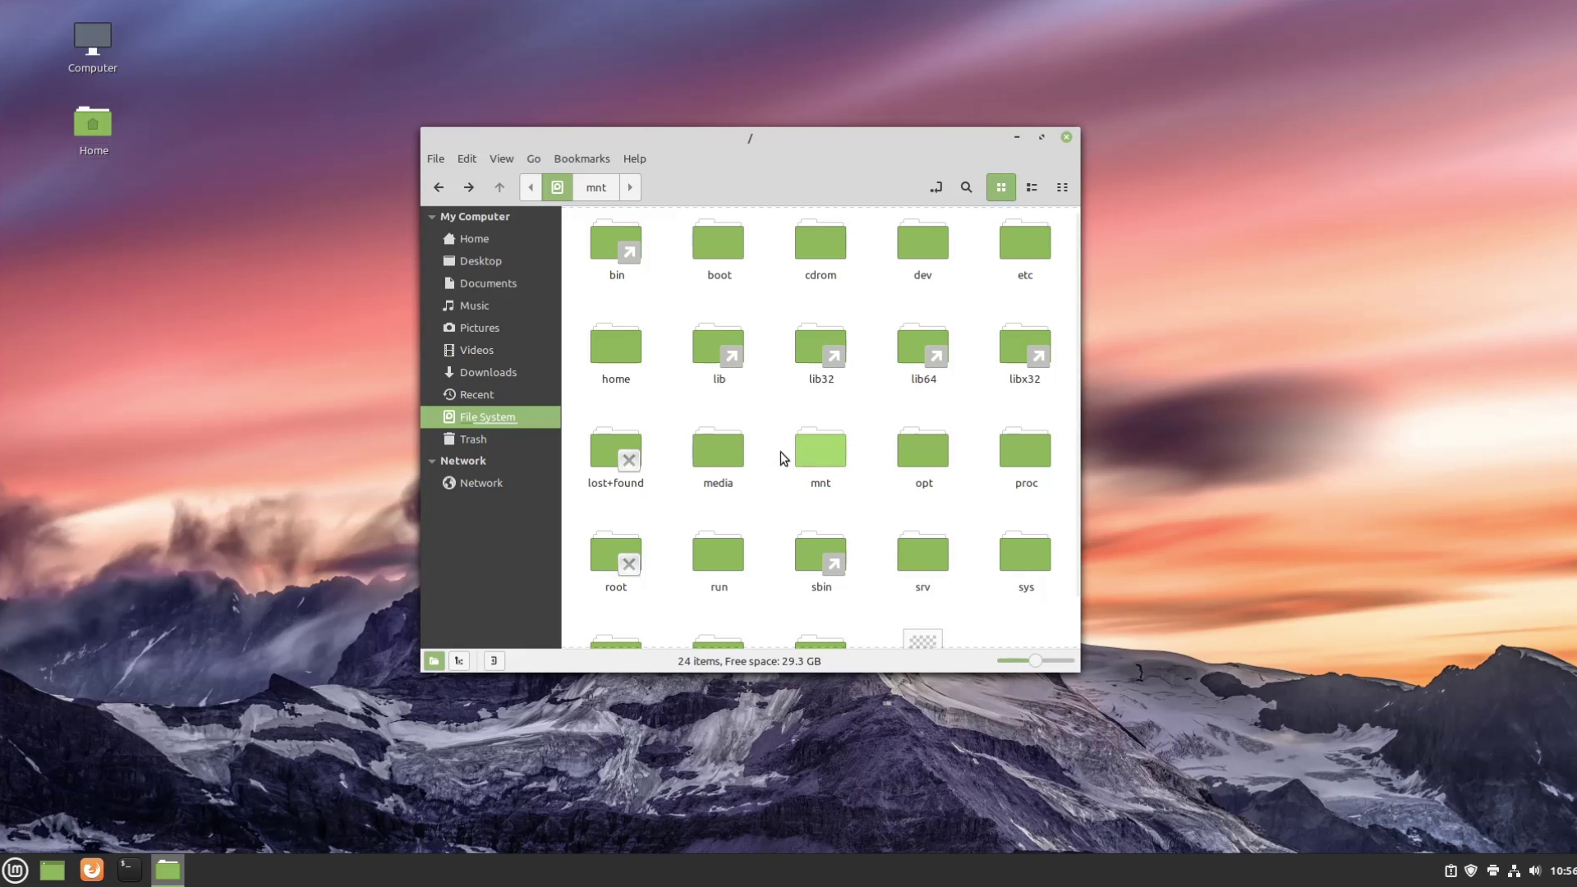
double_click(717, 457)
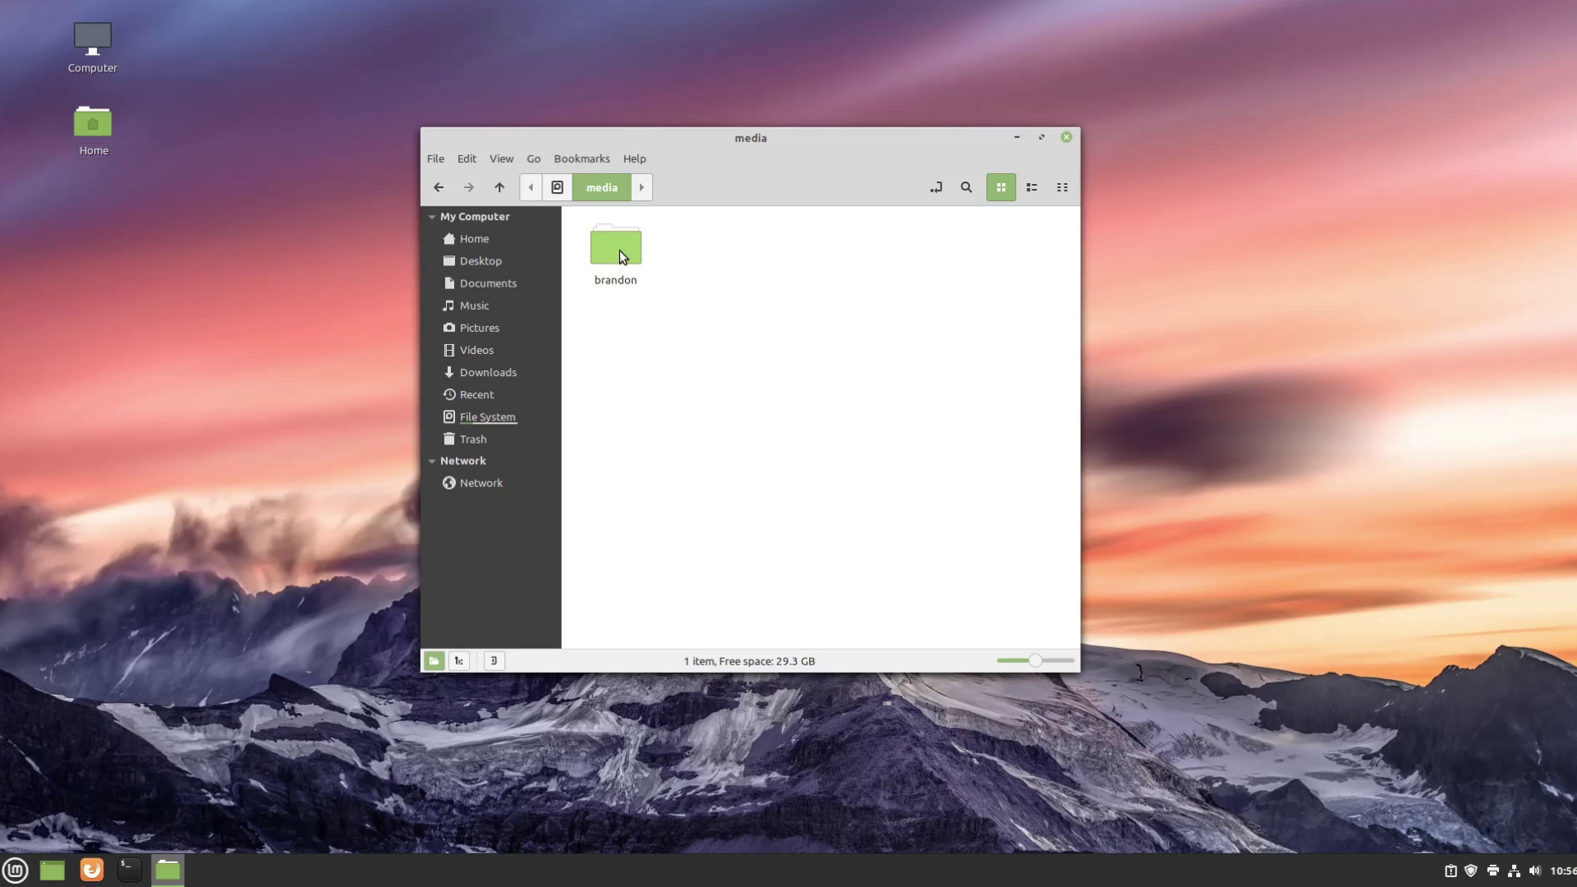
double_click(619, 250)
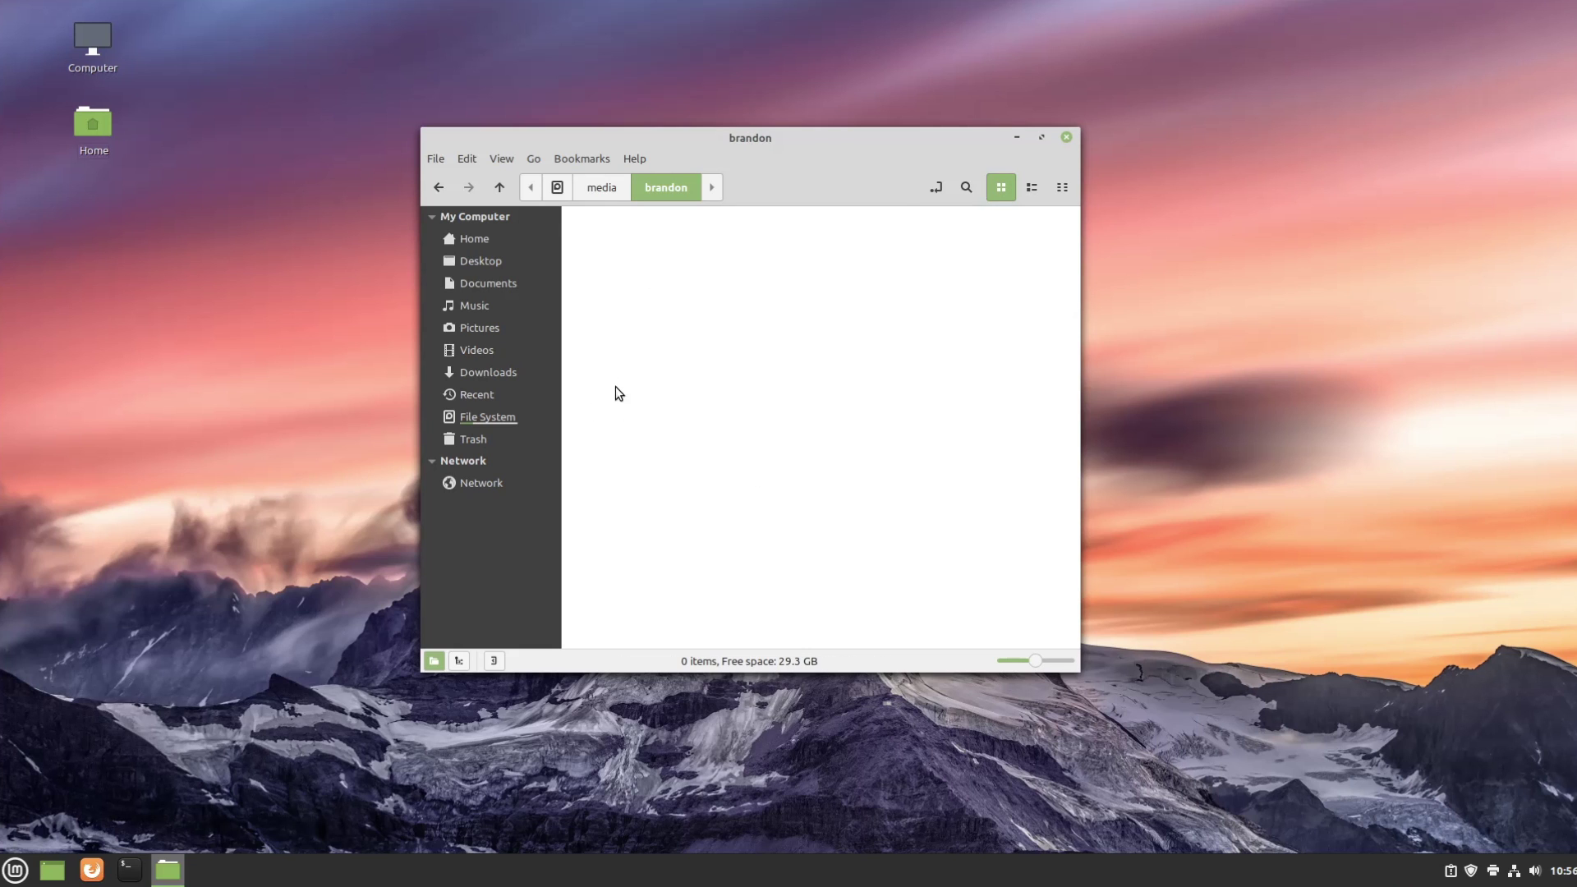
left_click(555, 191)
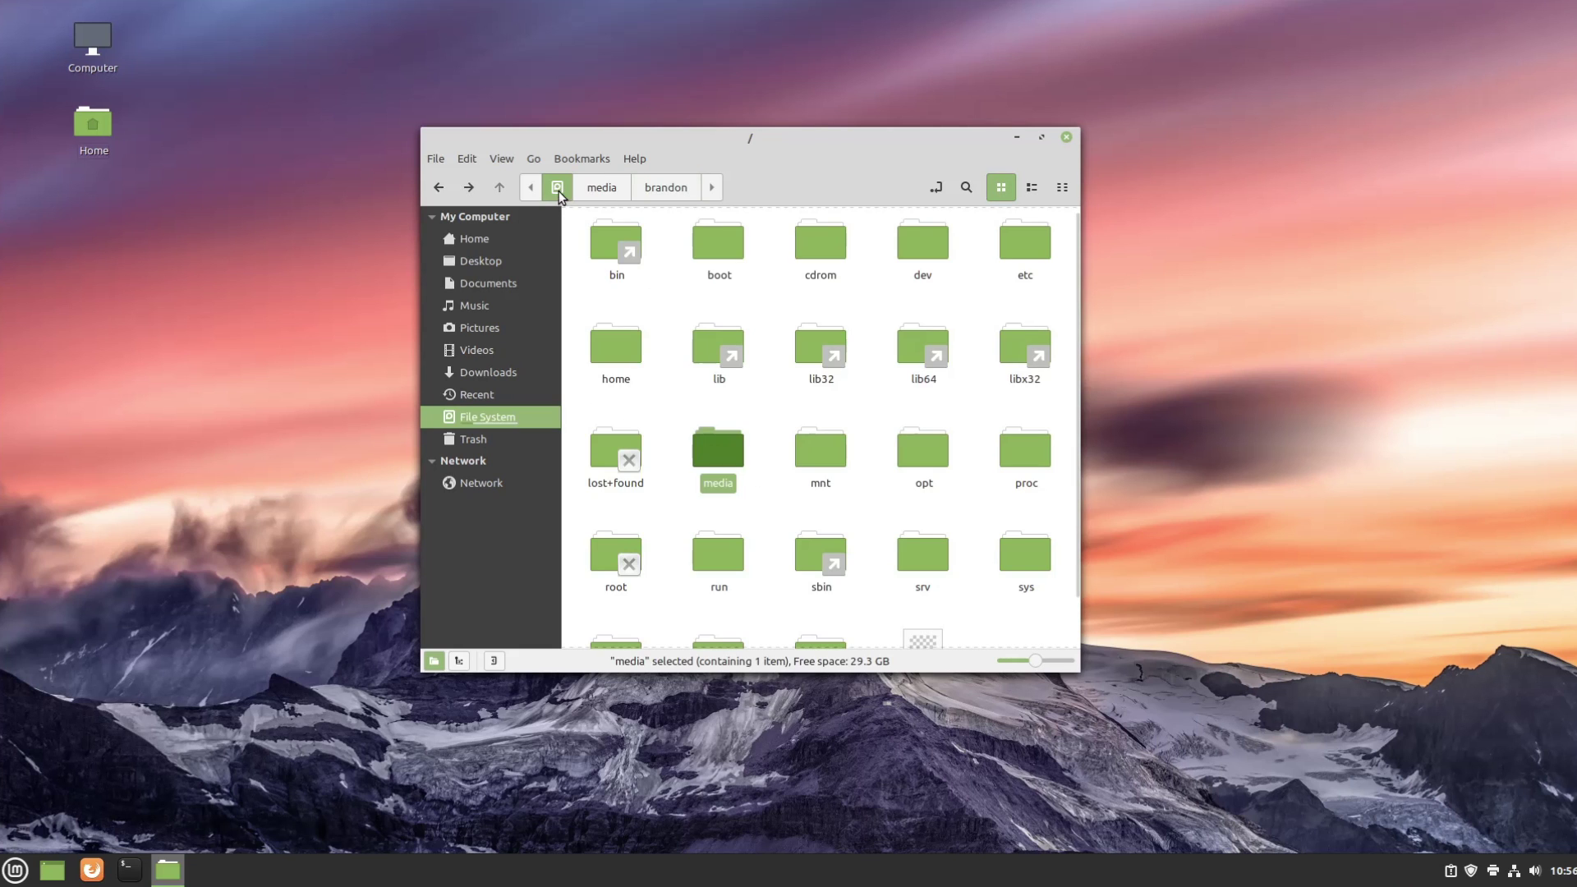
left_click(750, 458)
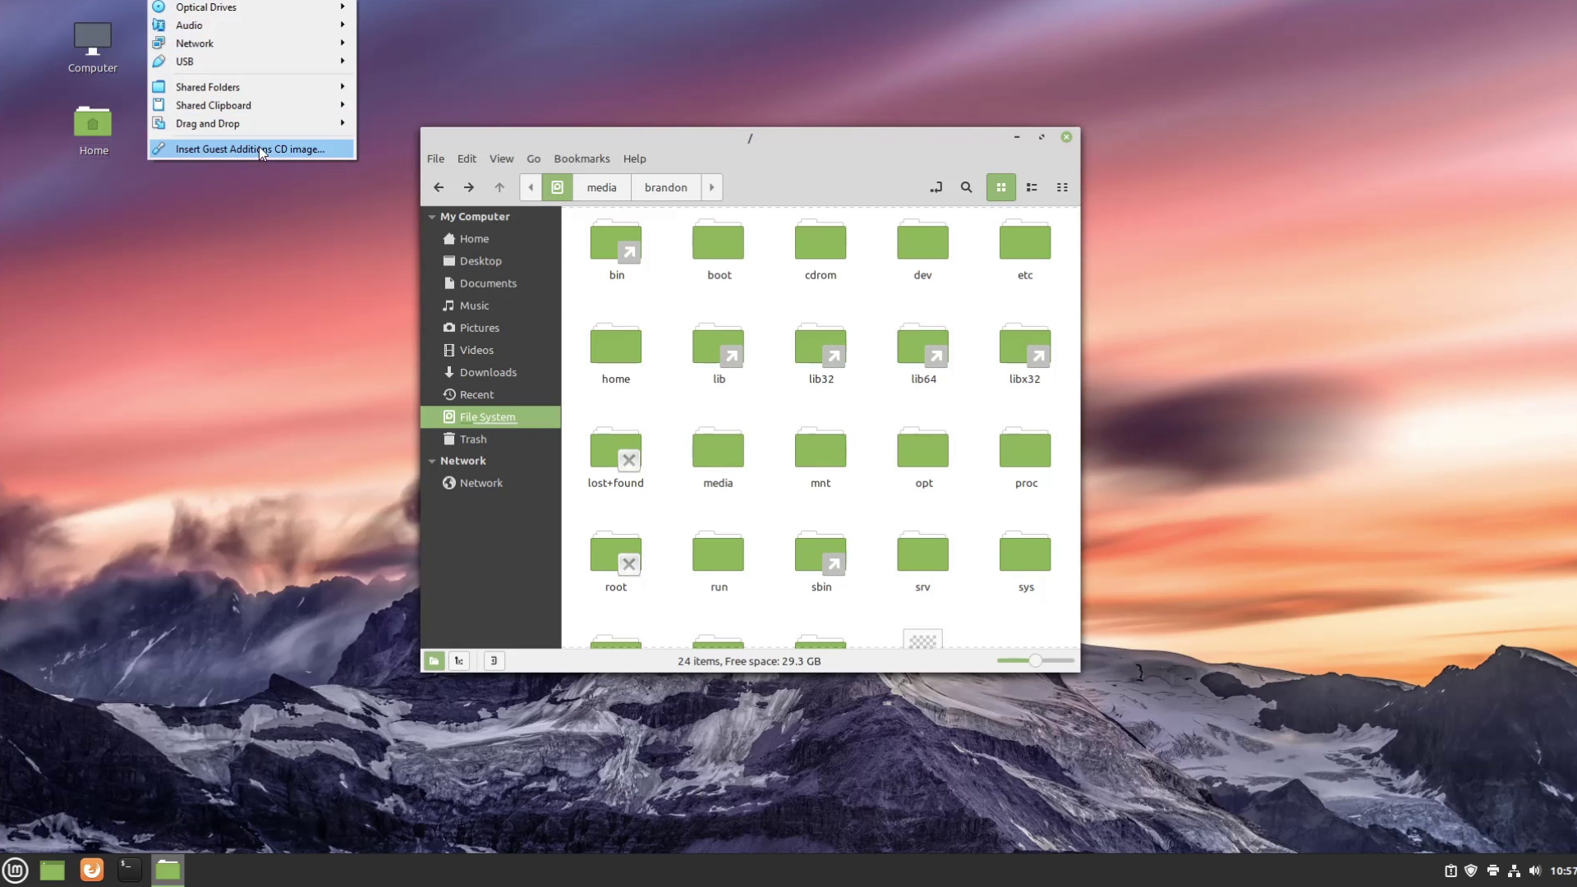
- Insert the Guest Additions CD, decline autorun, and open VBox_GAs_6.1.22 via media, revealing its full path
left_click(209, 149)
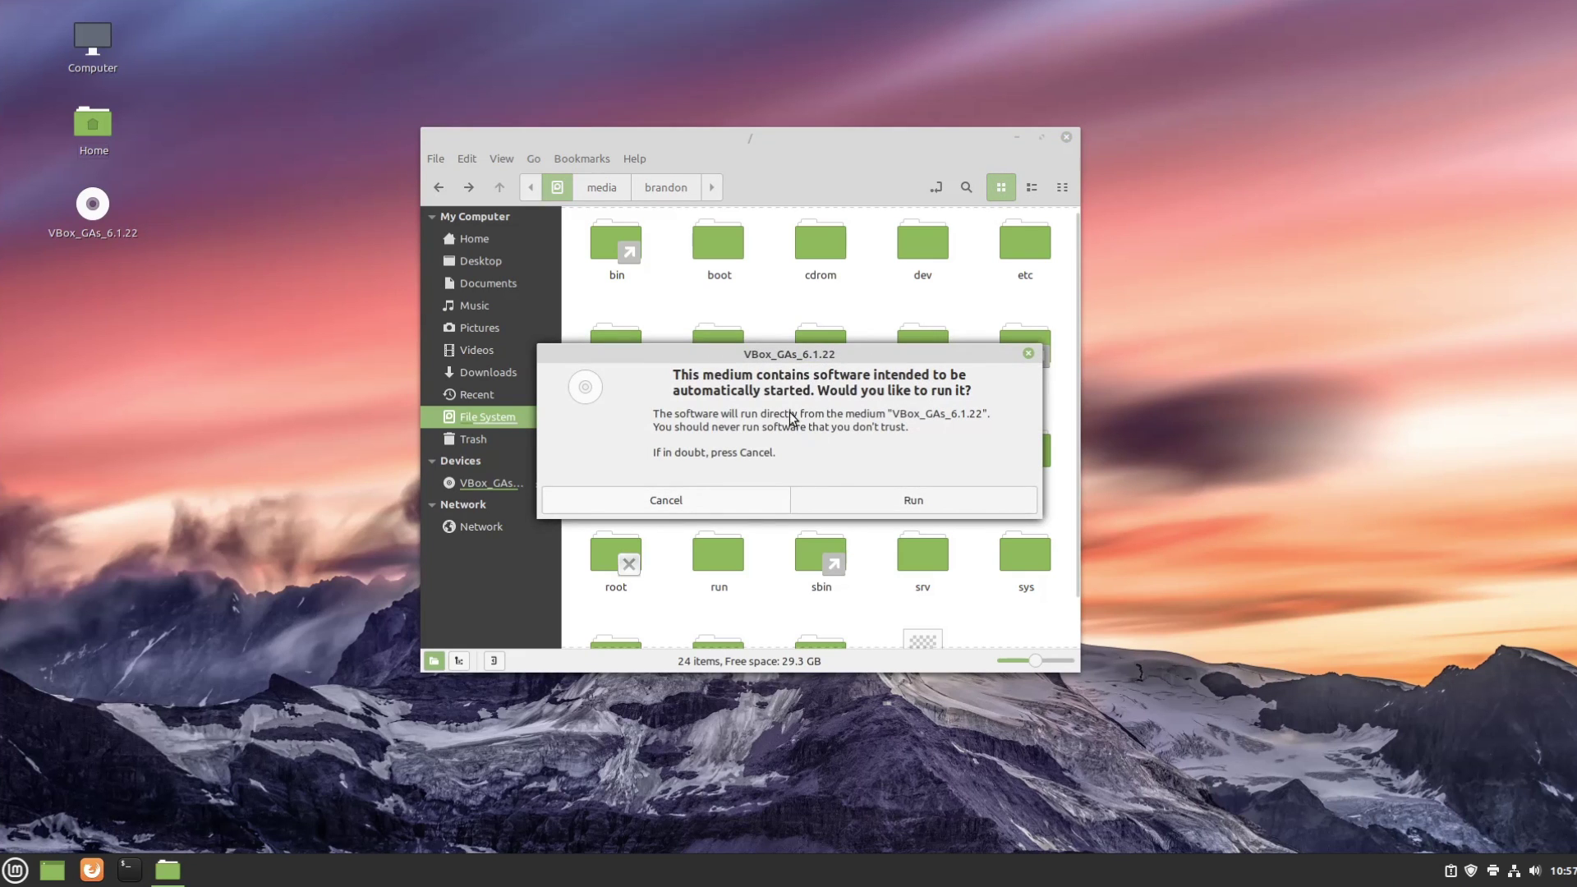
left_click(694, 506)
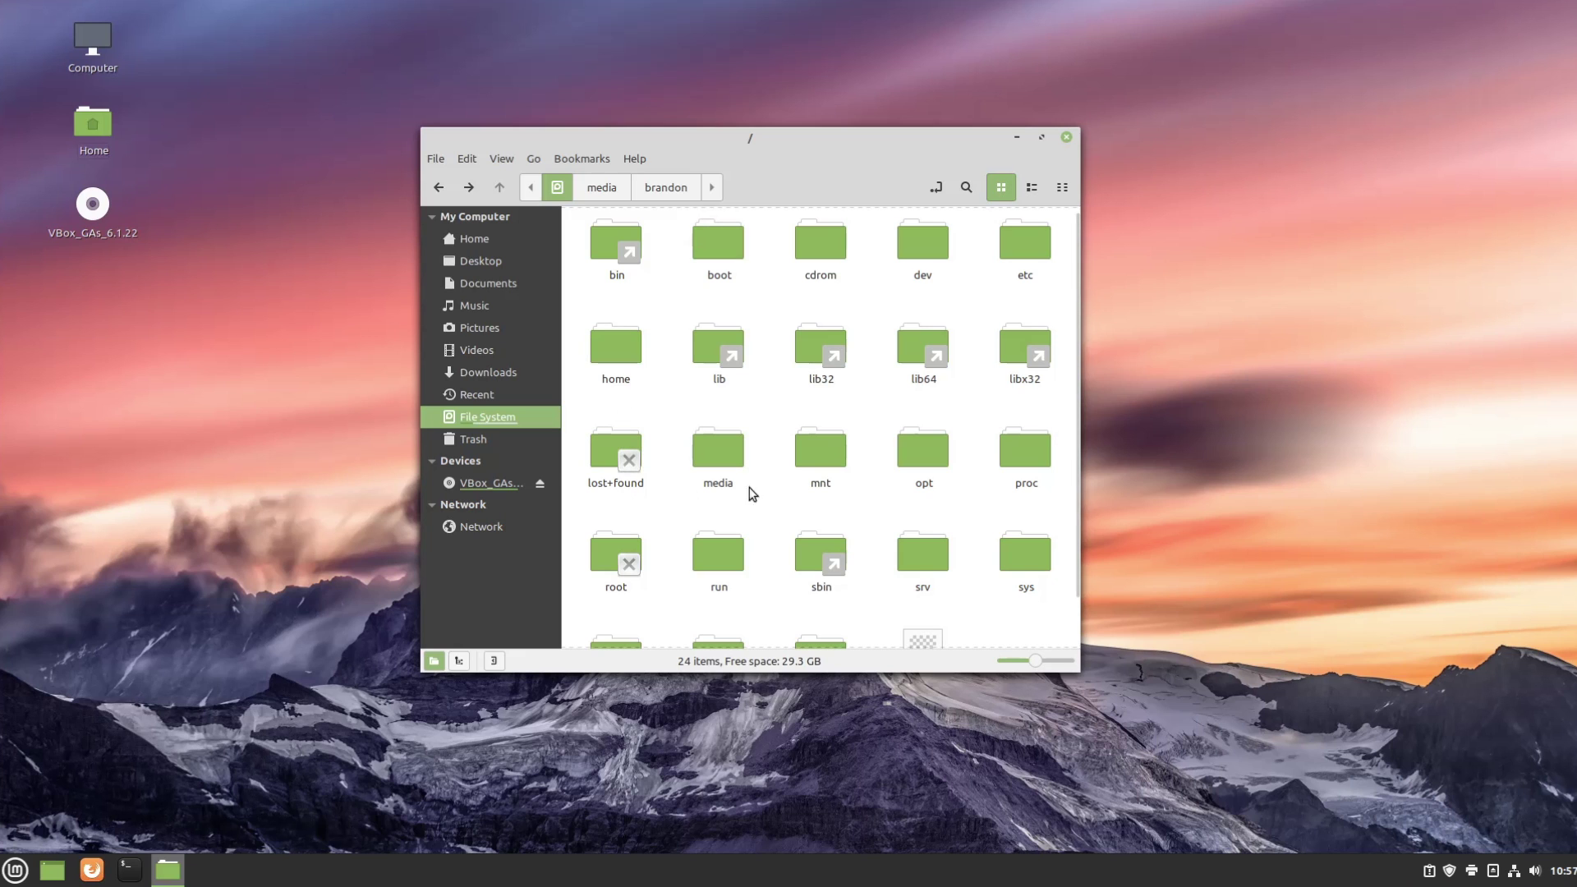
double_click(717, 450)
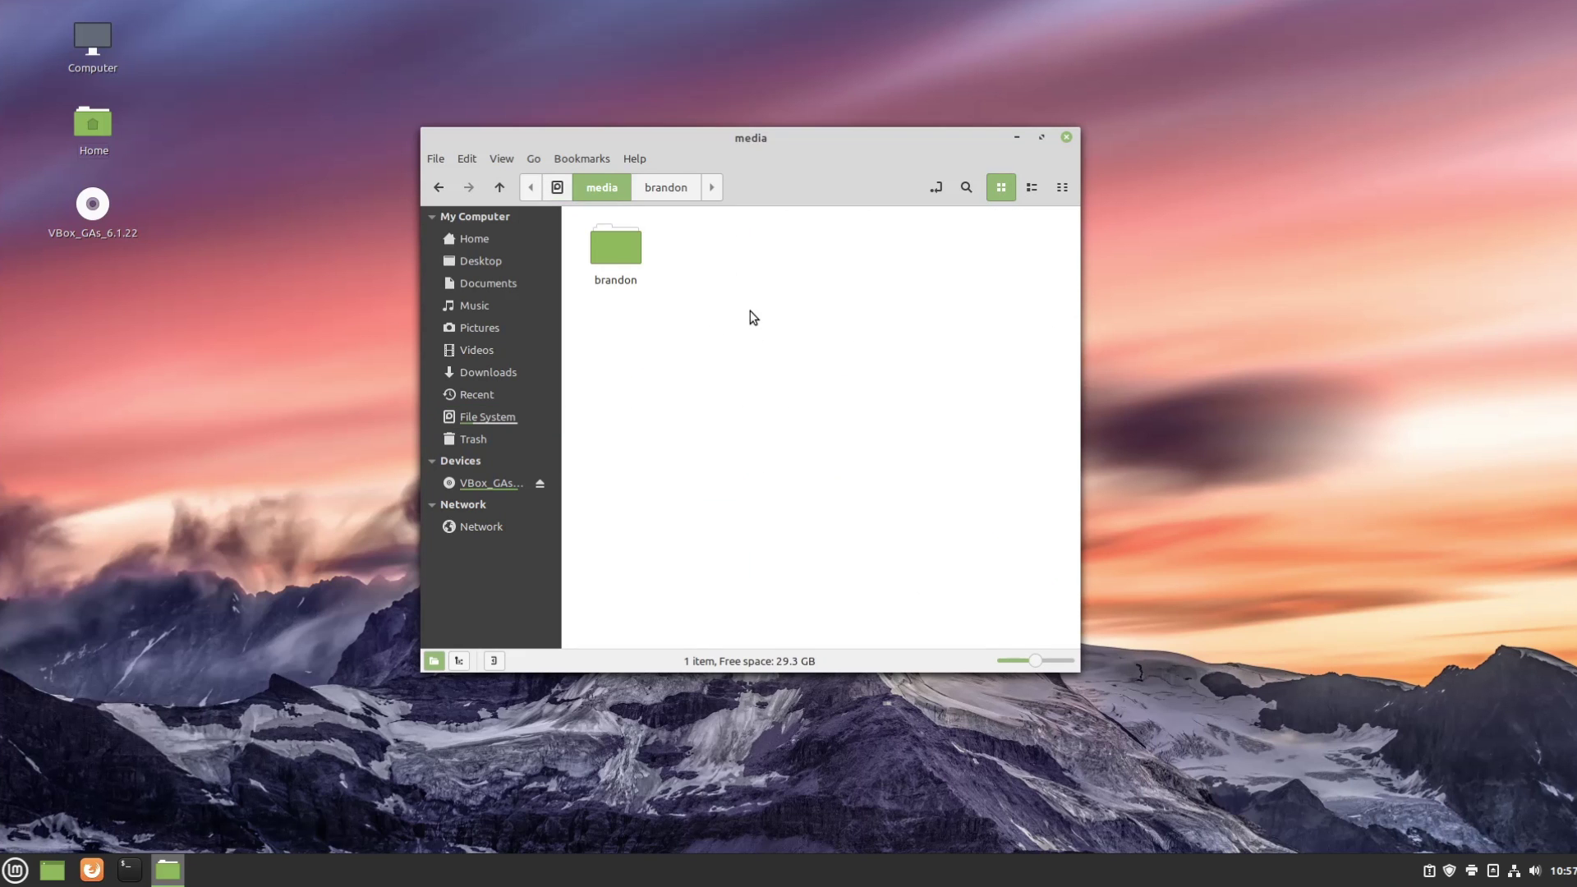
double_click(605, 245)
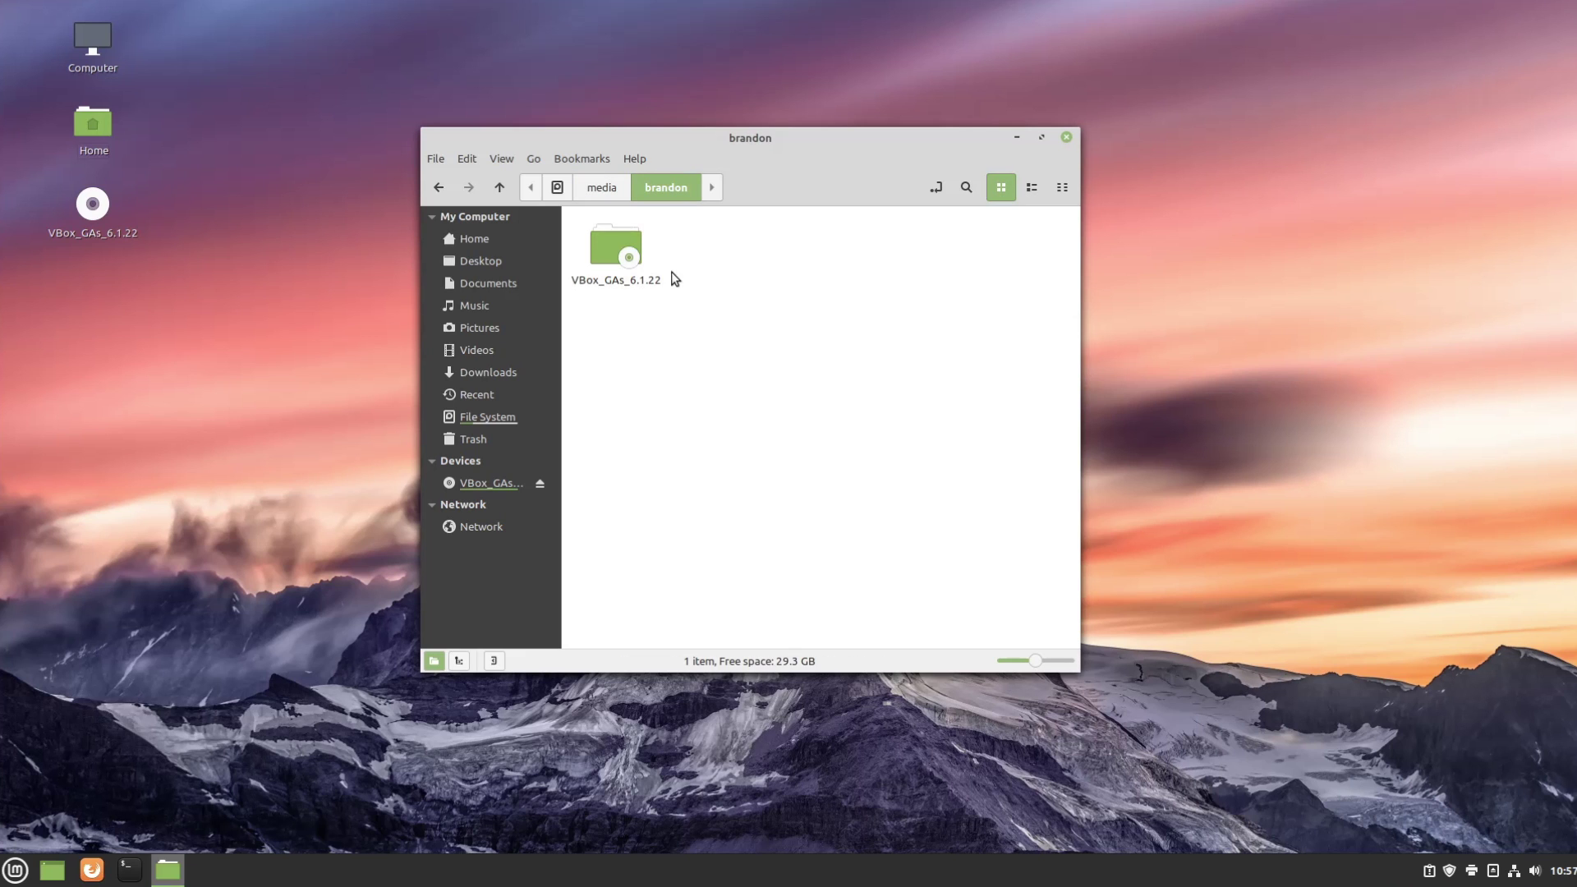
double_click(614, 245)
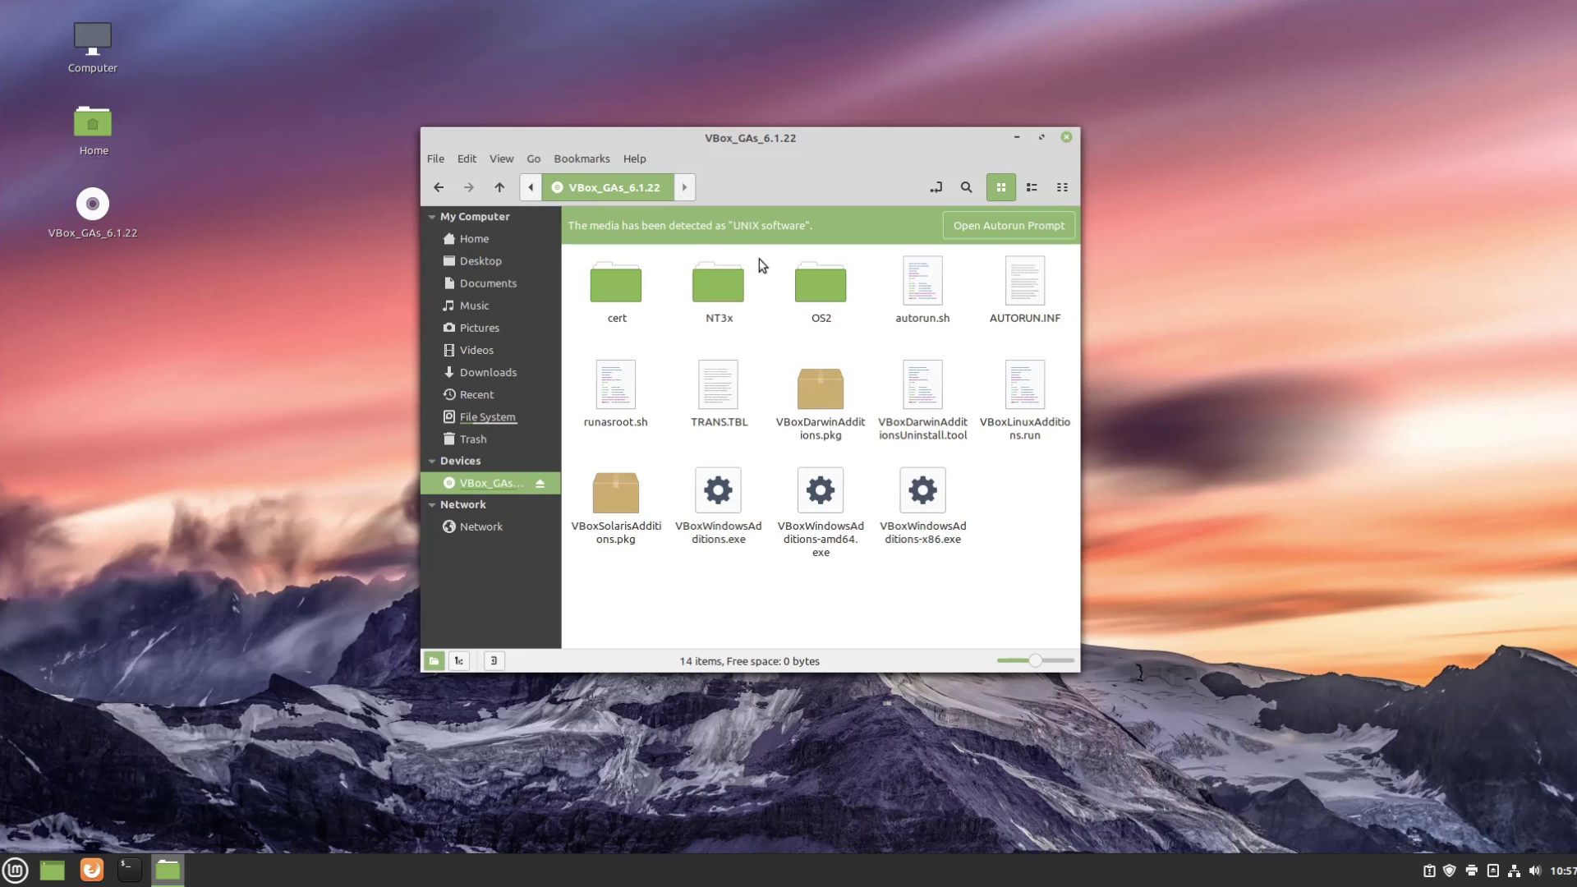
left_click(527, 197)
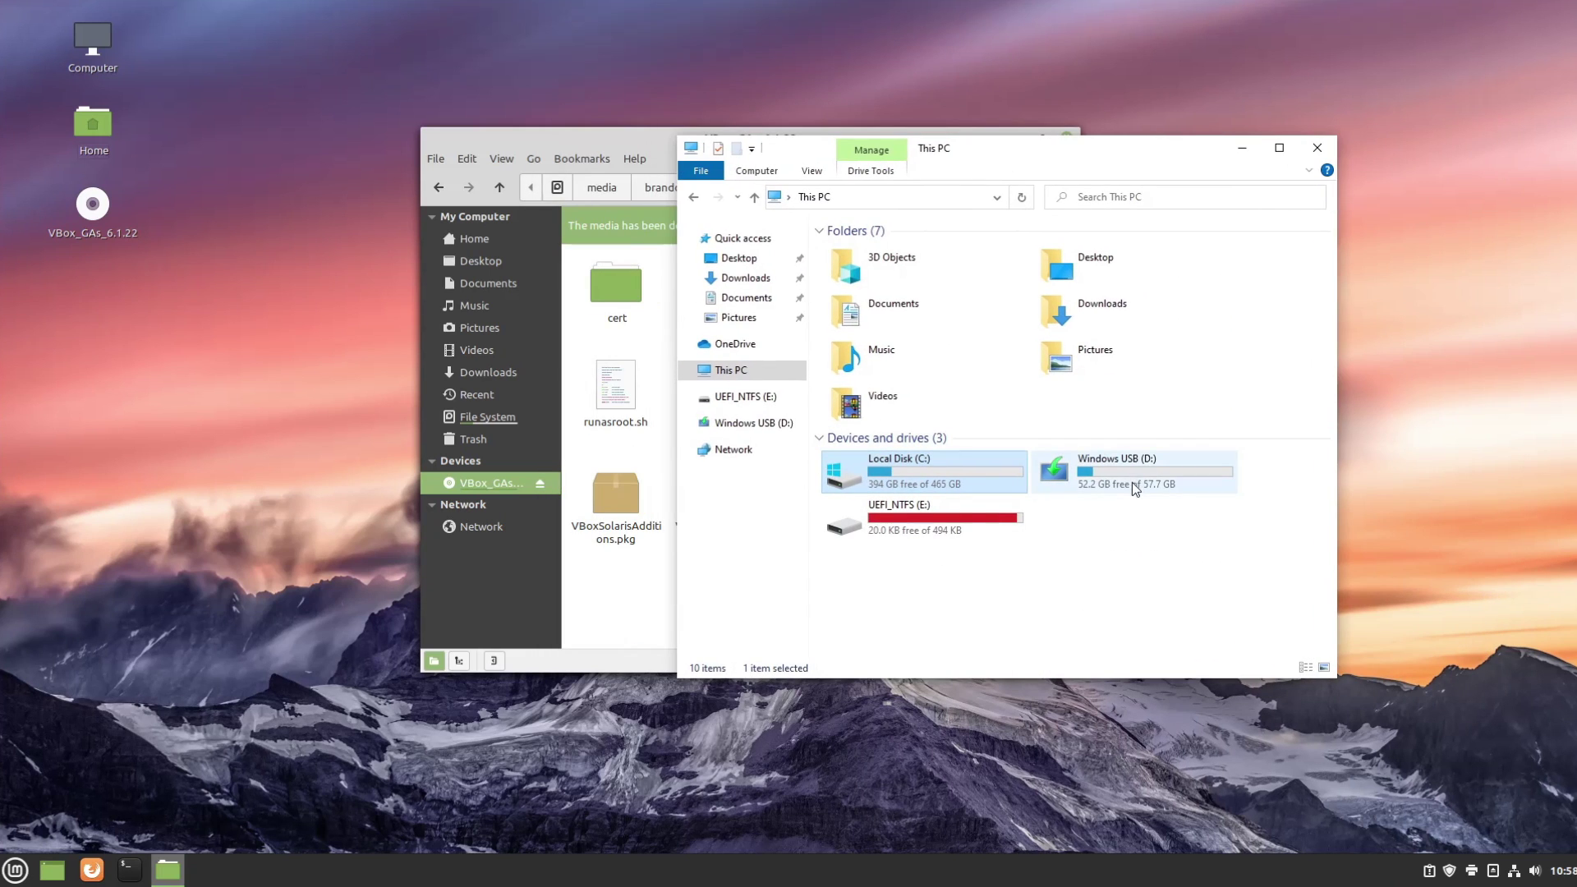
- Open Windows USB (D:), show D:\ as text in the address bar, then minimize Explorer
double_click(1132, 481)
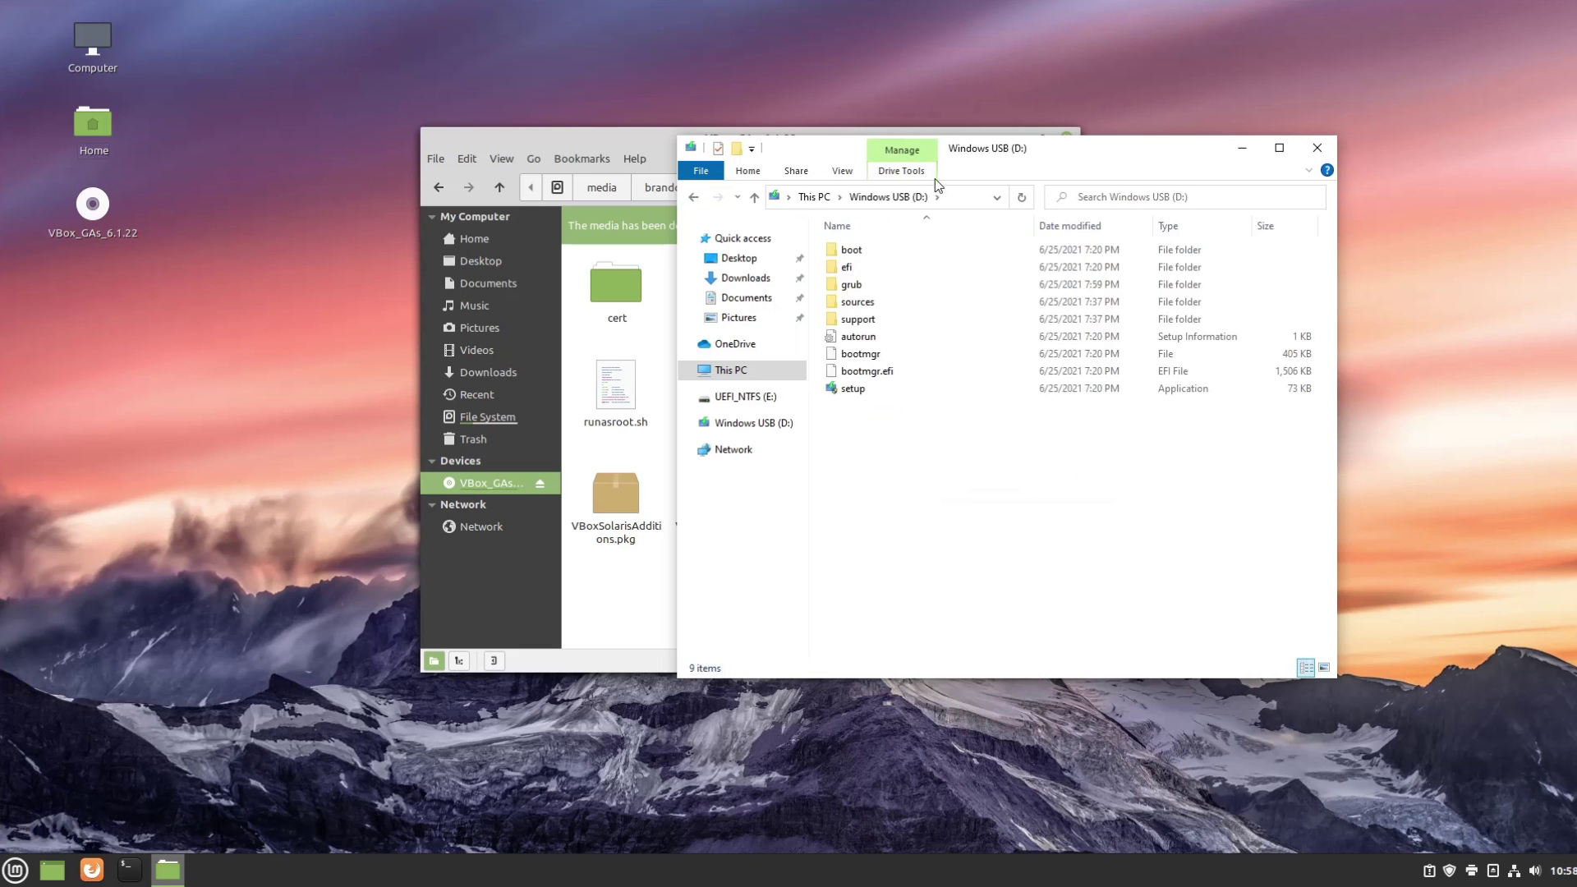
left_click(937, 197)
left_click(933, 197)
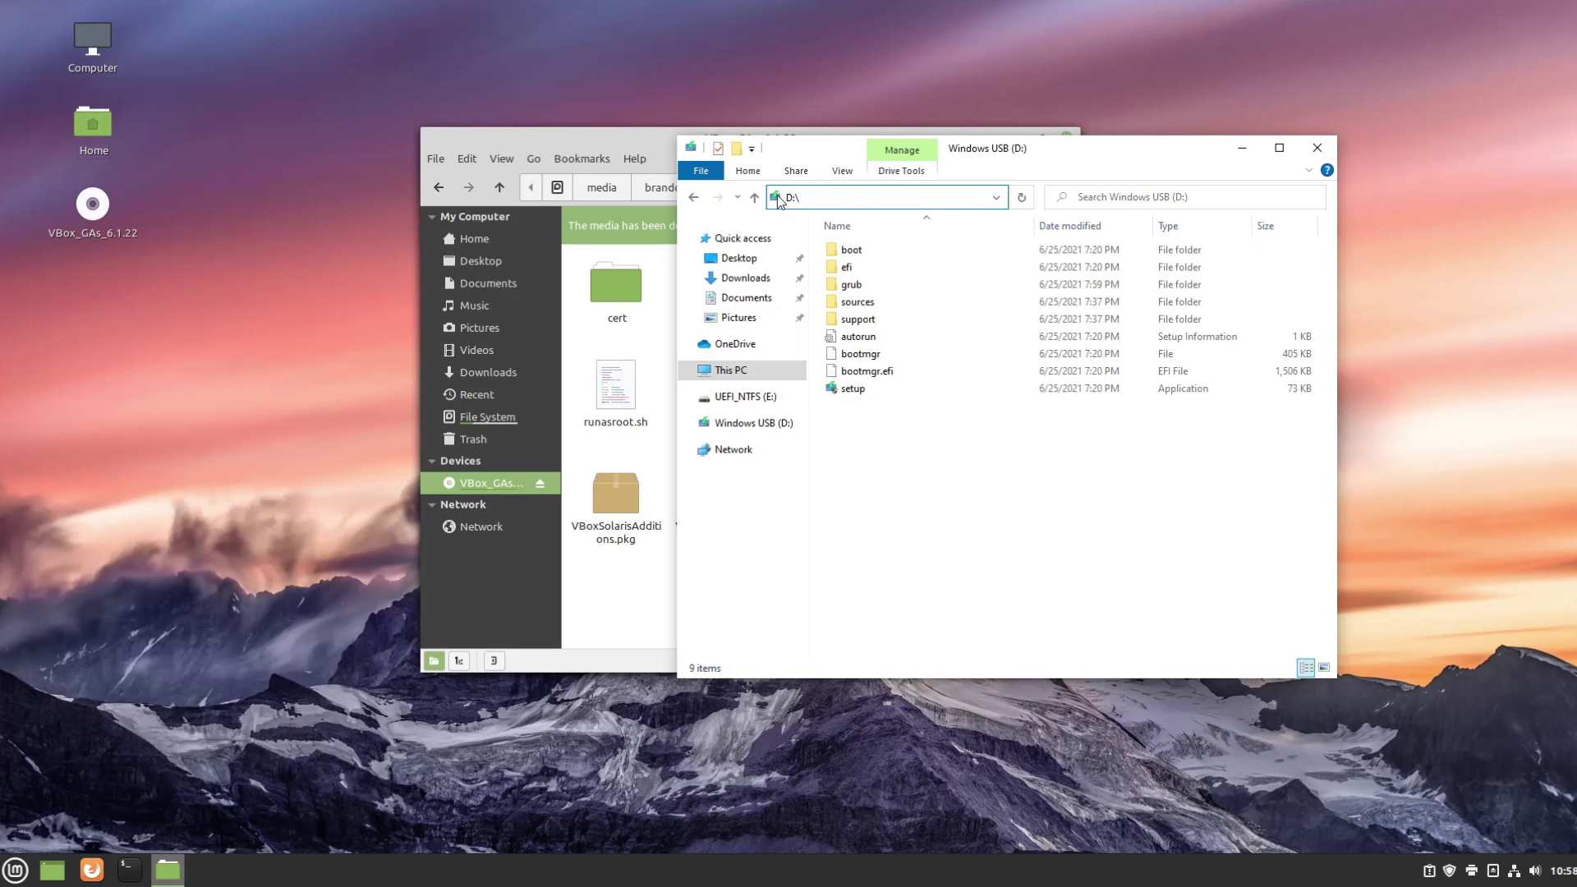
left_click(1242, 148)
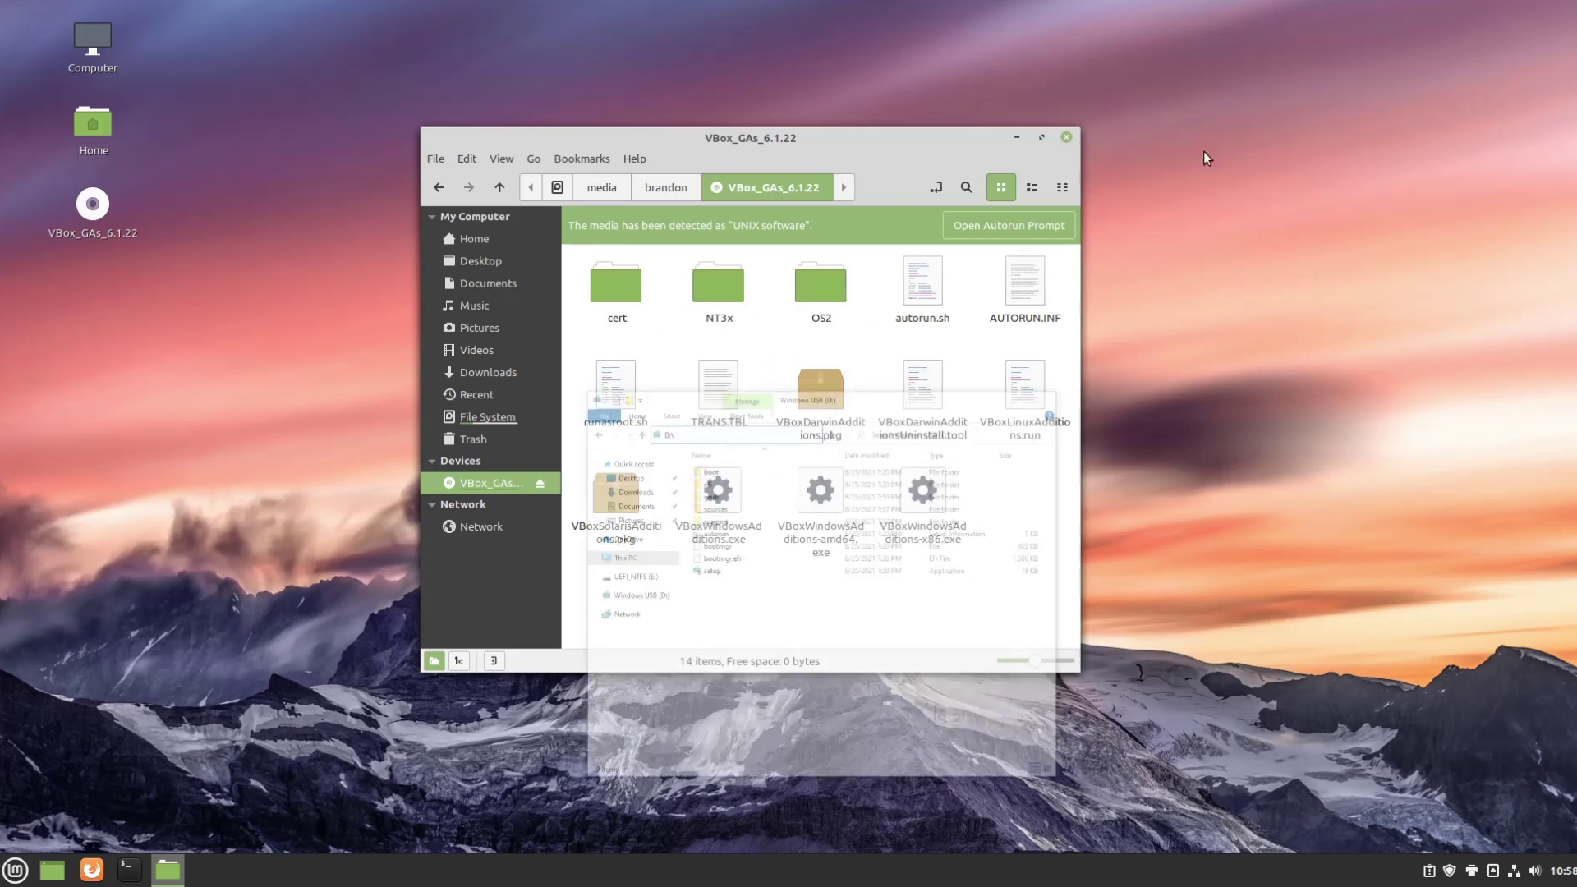
- Select the VBox_GAs_6.1.22 name in the typed path, then jump to the root and clear selections
left_click(936, 189)
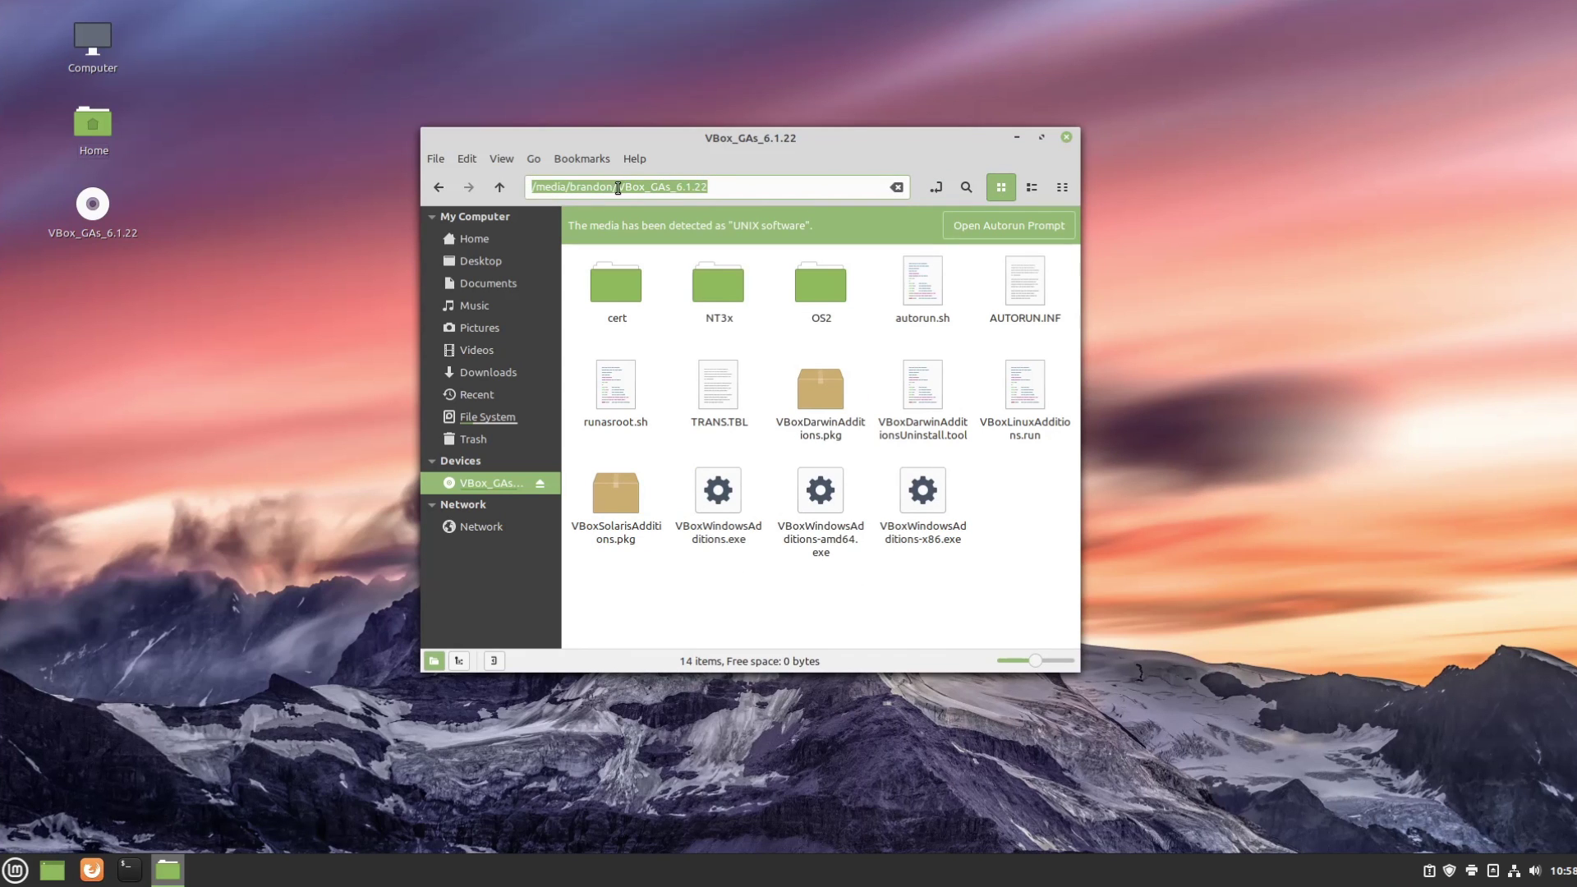
left_click_drag(617, 188, 714, 185)
left_click(488, 416)
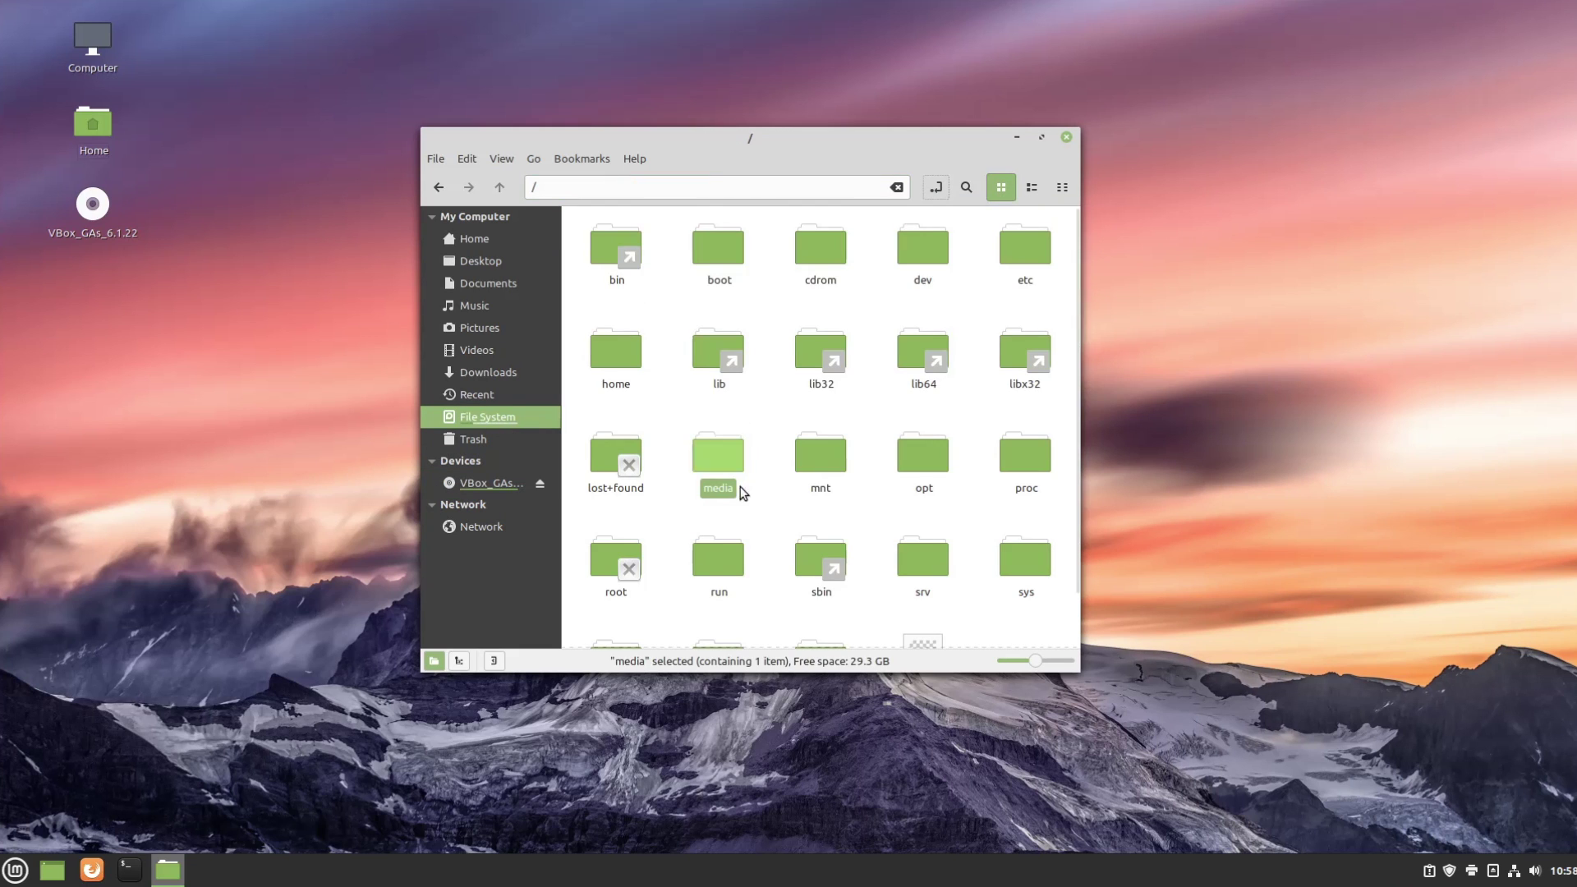
left_click(862, 455)
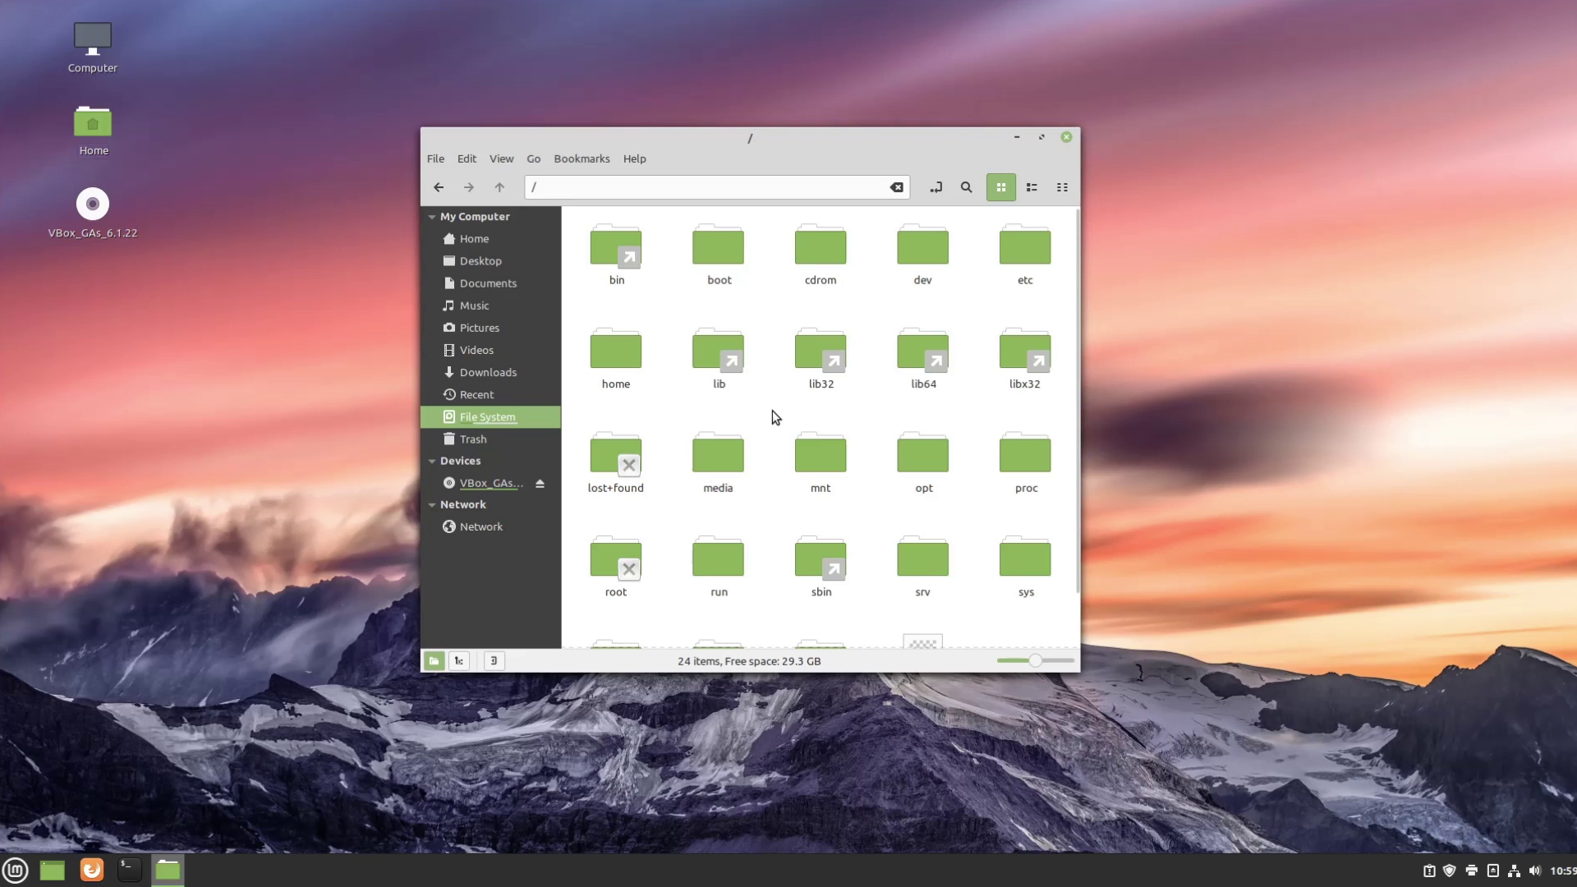
left_click_drag(652, 307, 575, 371)
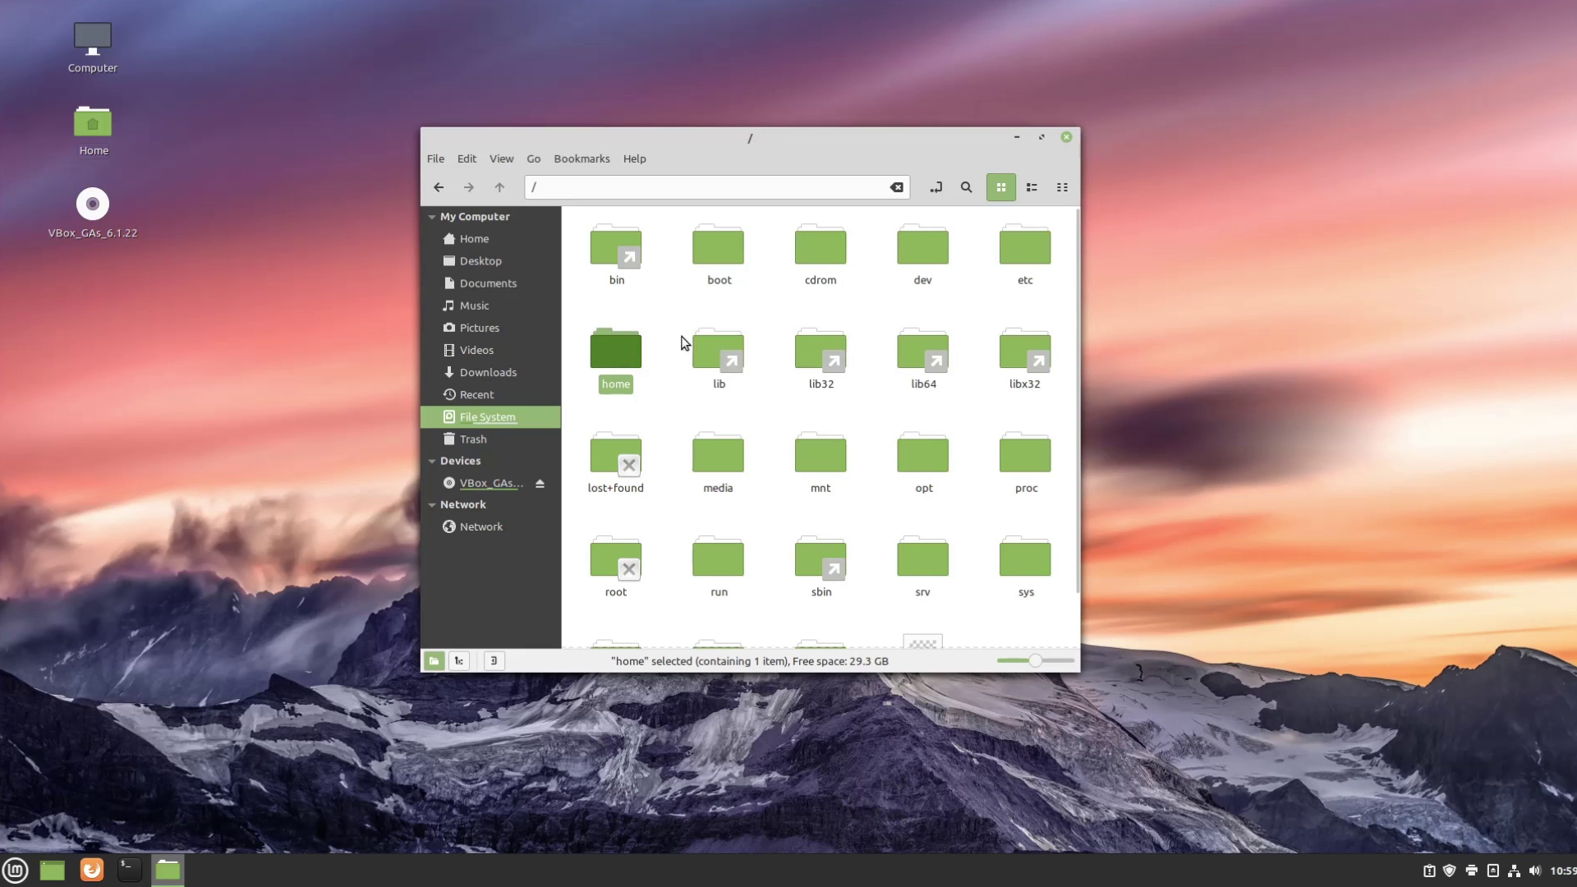
left_click(657, 339)
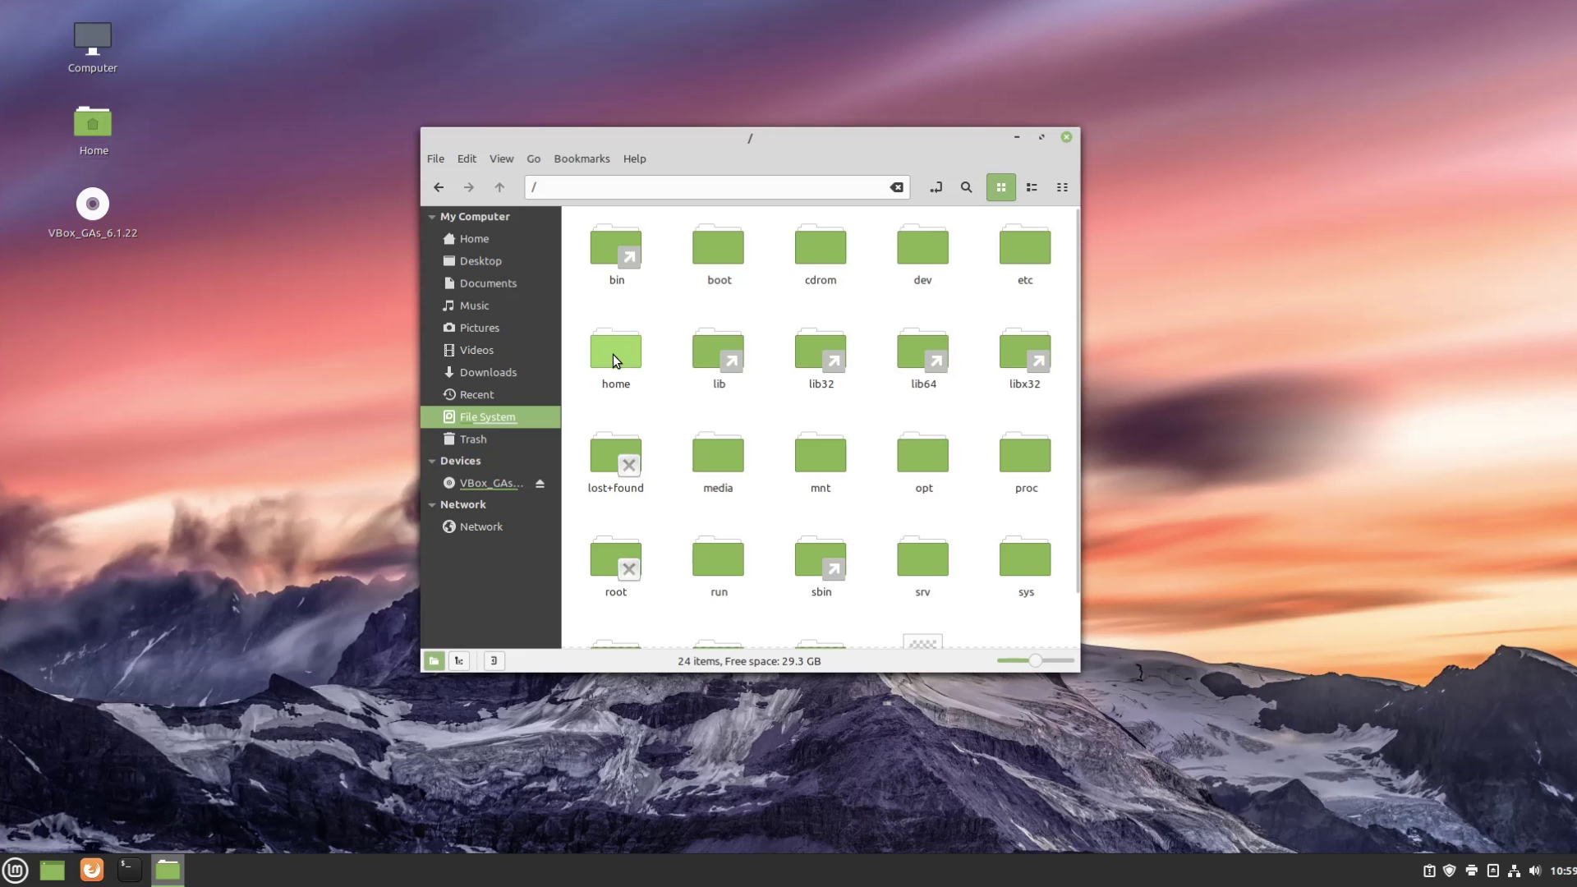
- Open /home and the user's folder, go back twice to /, then move the window up-right
double_click(612, 353)
double_click(617, 259)
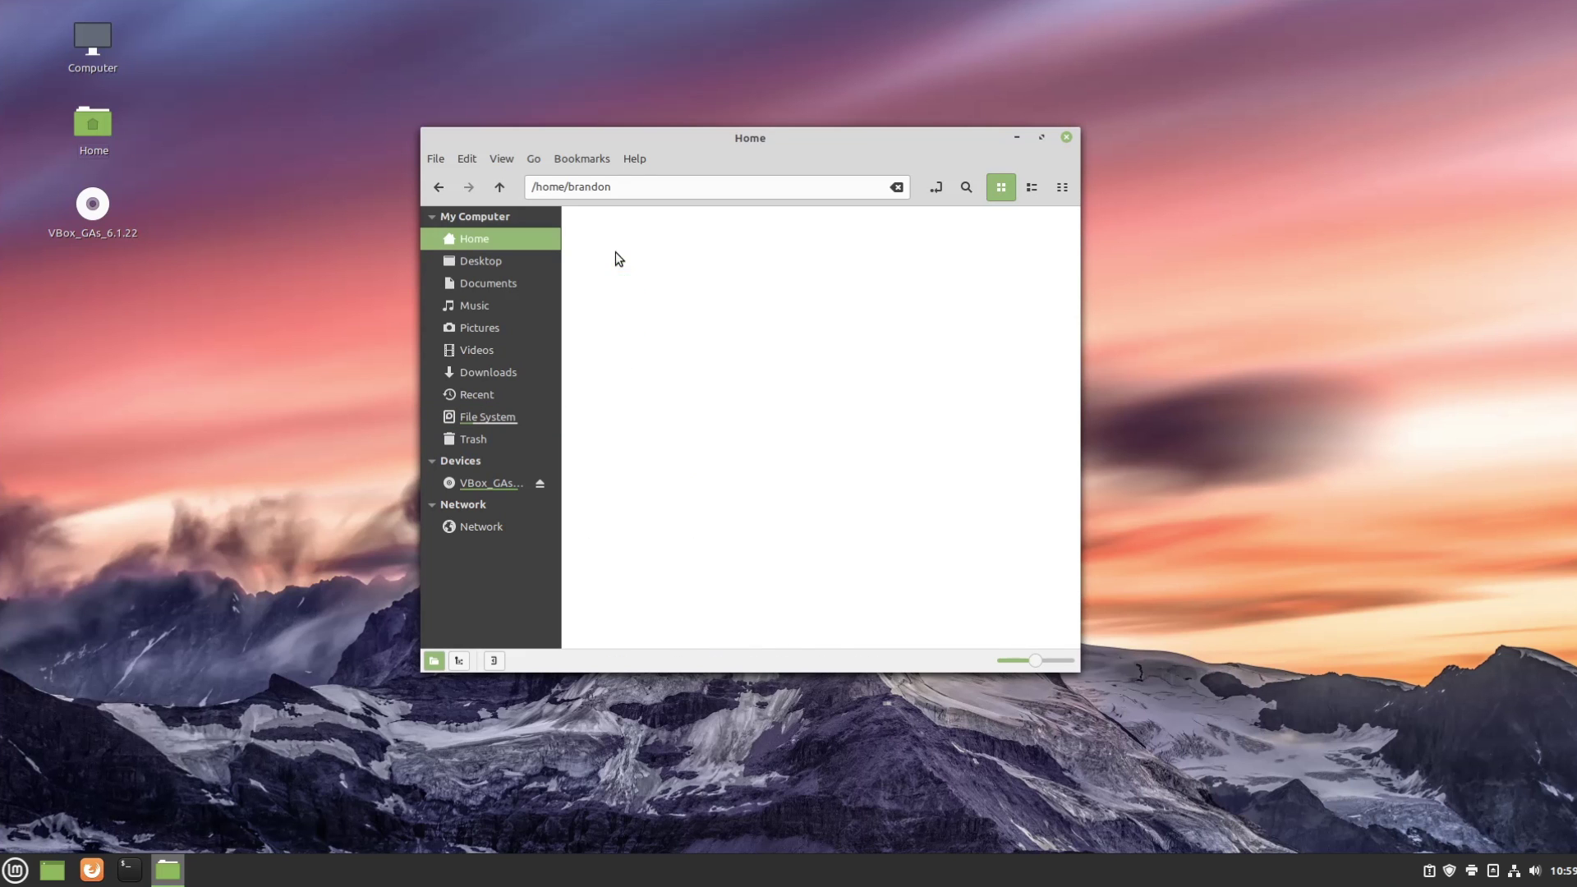
scroll(878, 536, "down", 5)
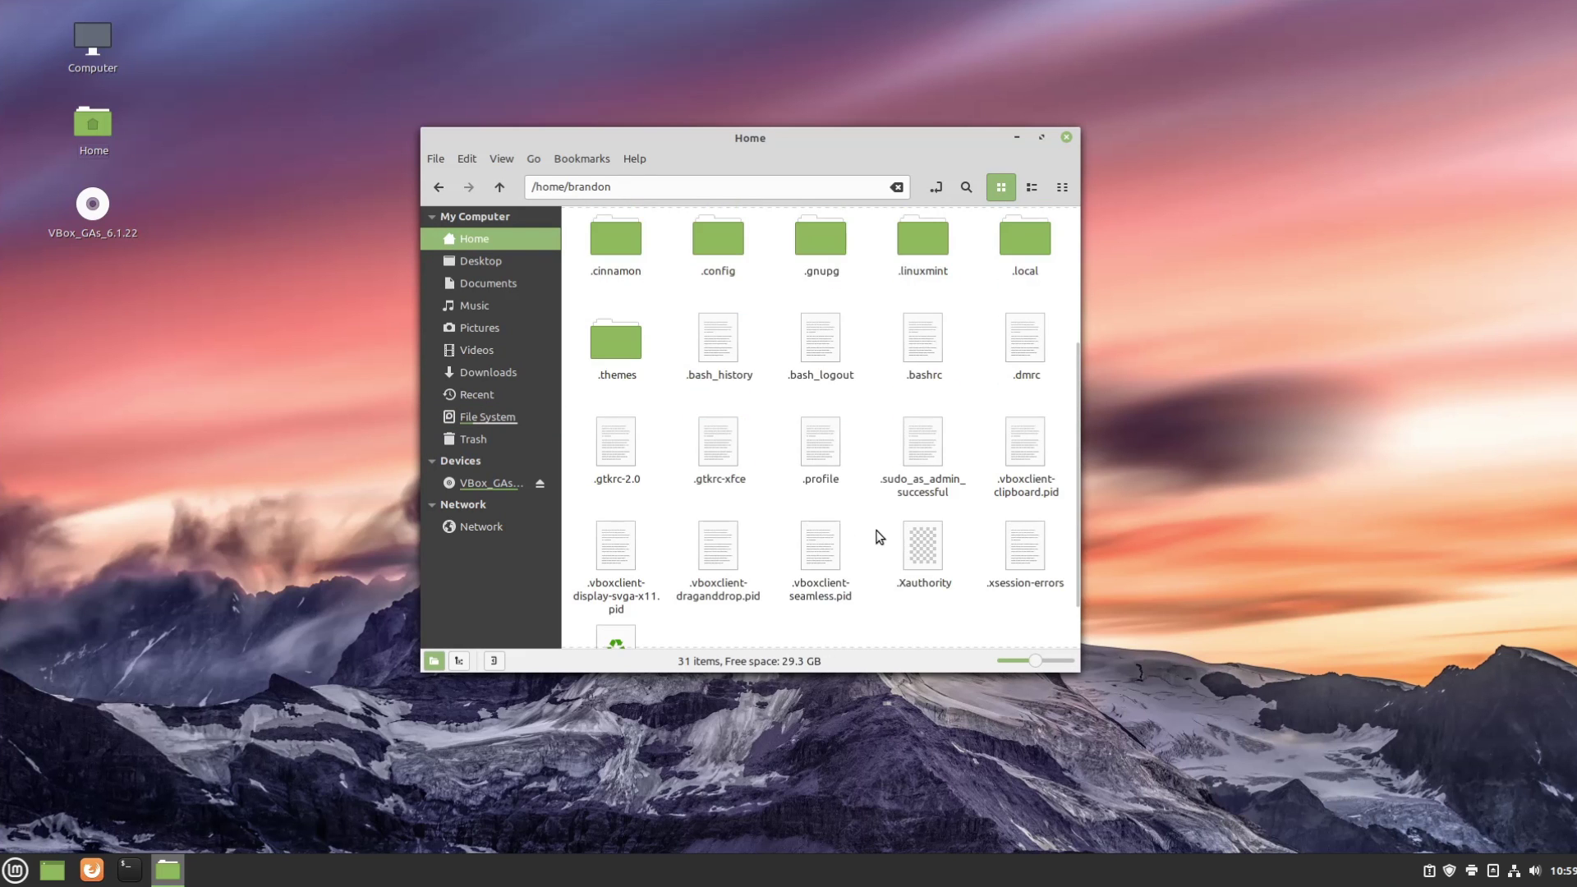
scroll(878, 536, "up", 5)
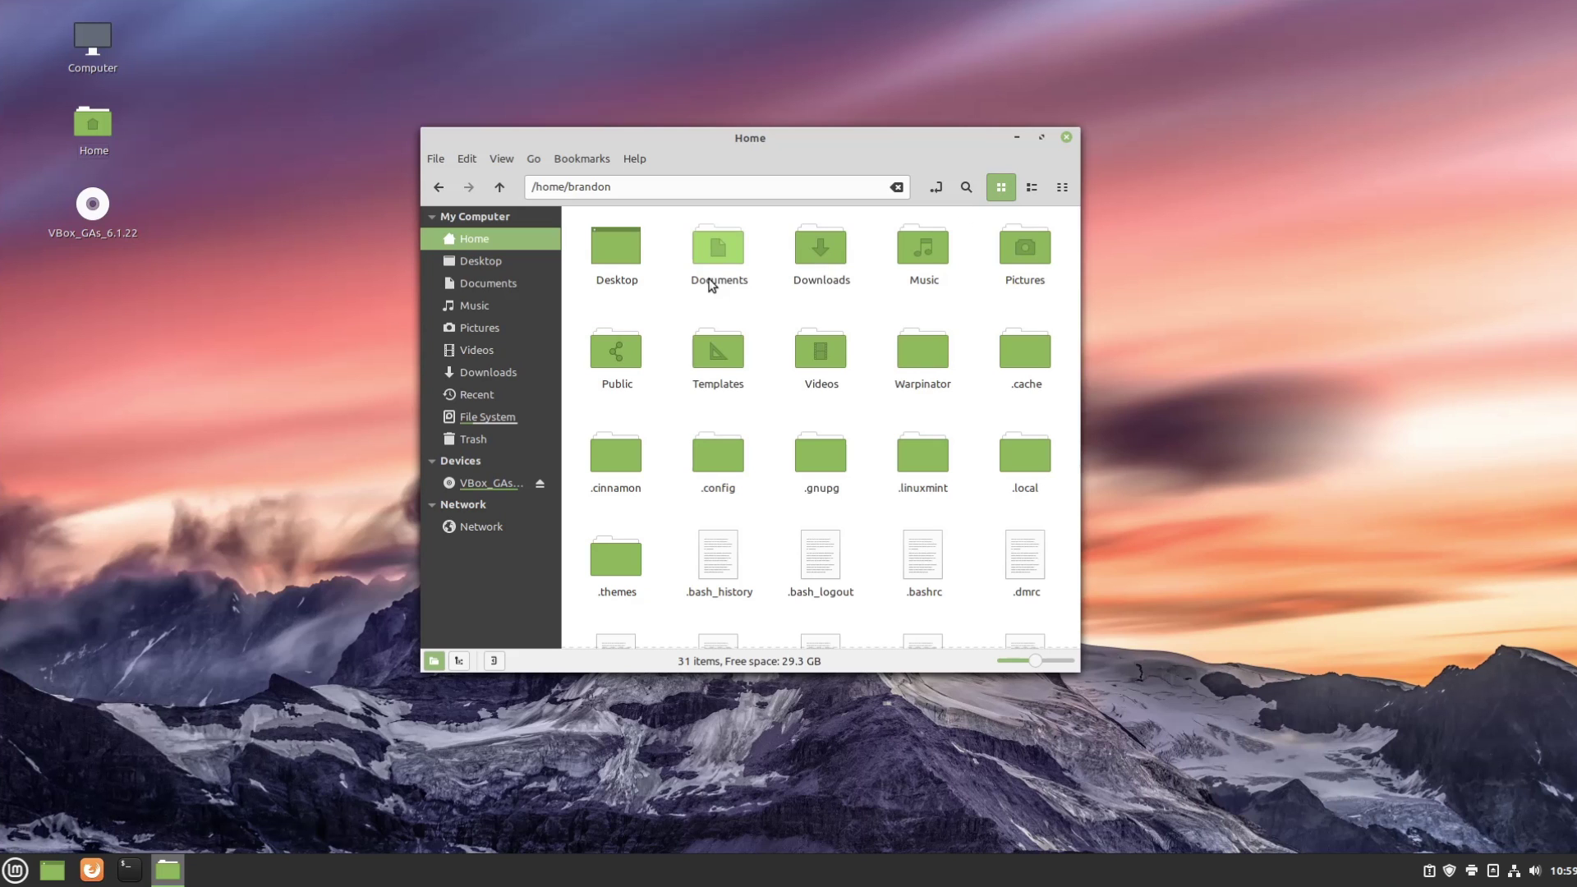
left_click(449, 192)
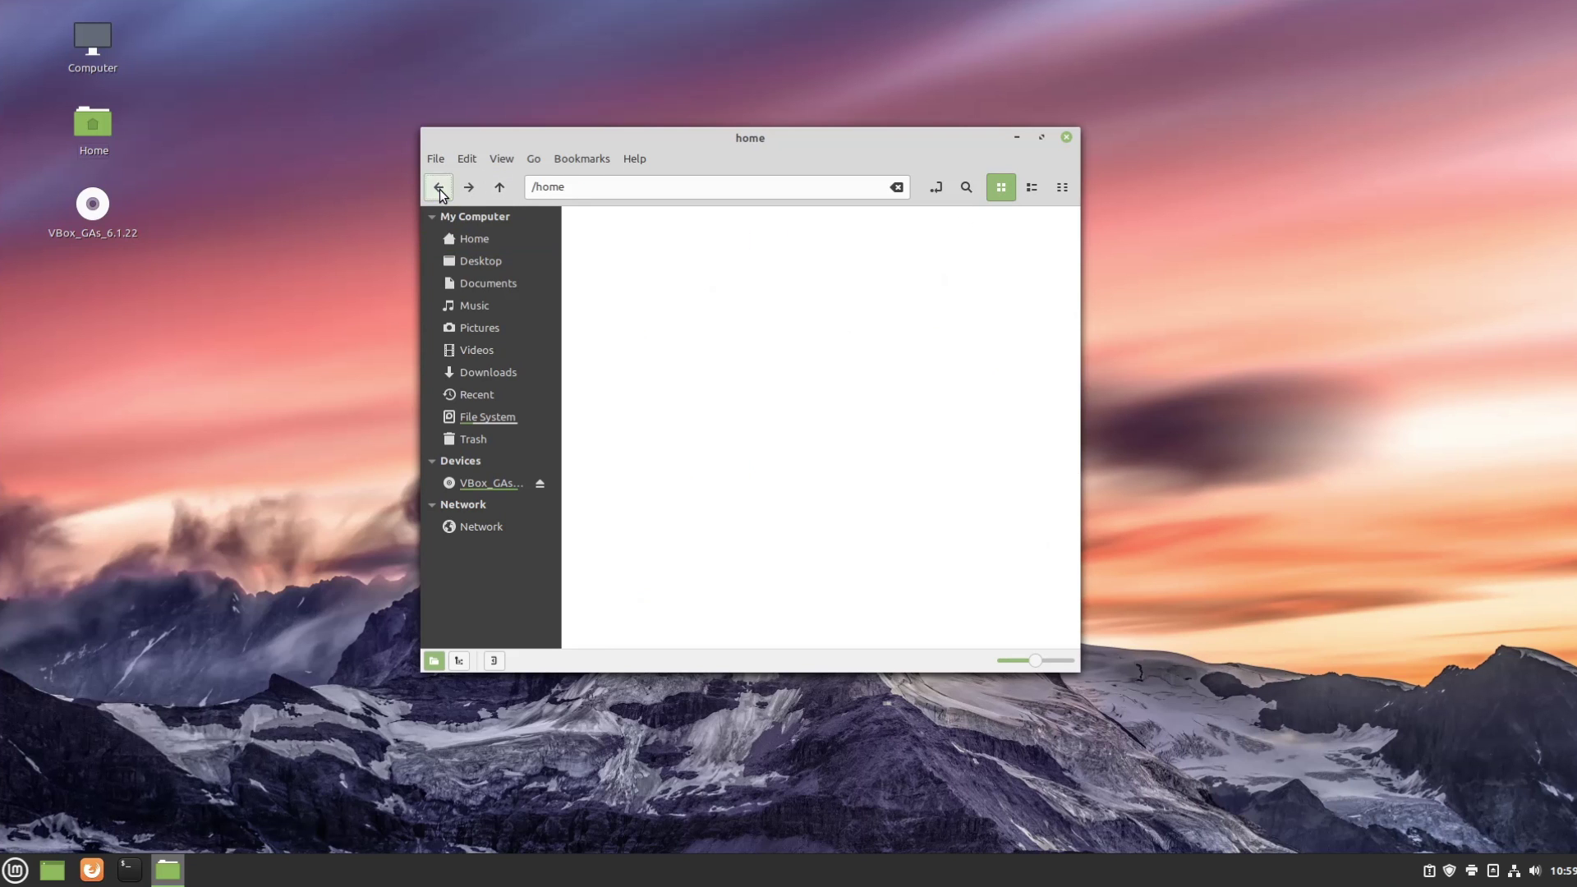
left_click(449, 192)
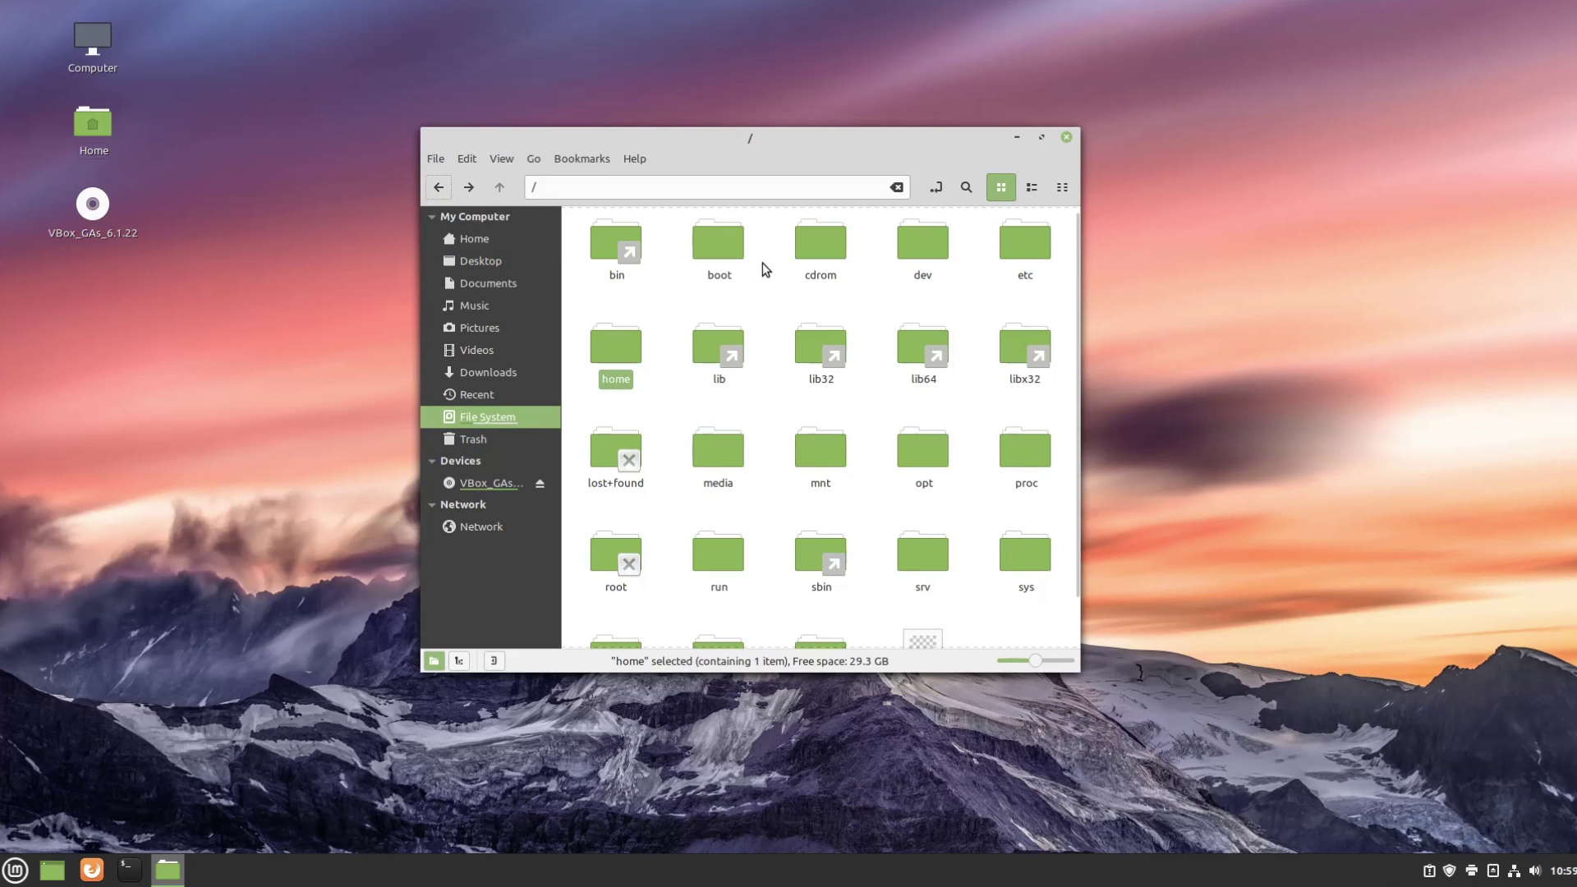
scroll(941, 402, "down", 1)
scroll(895, 475, "up", 1)
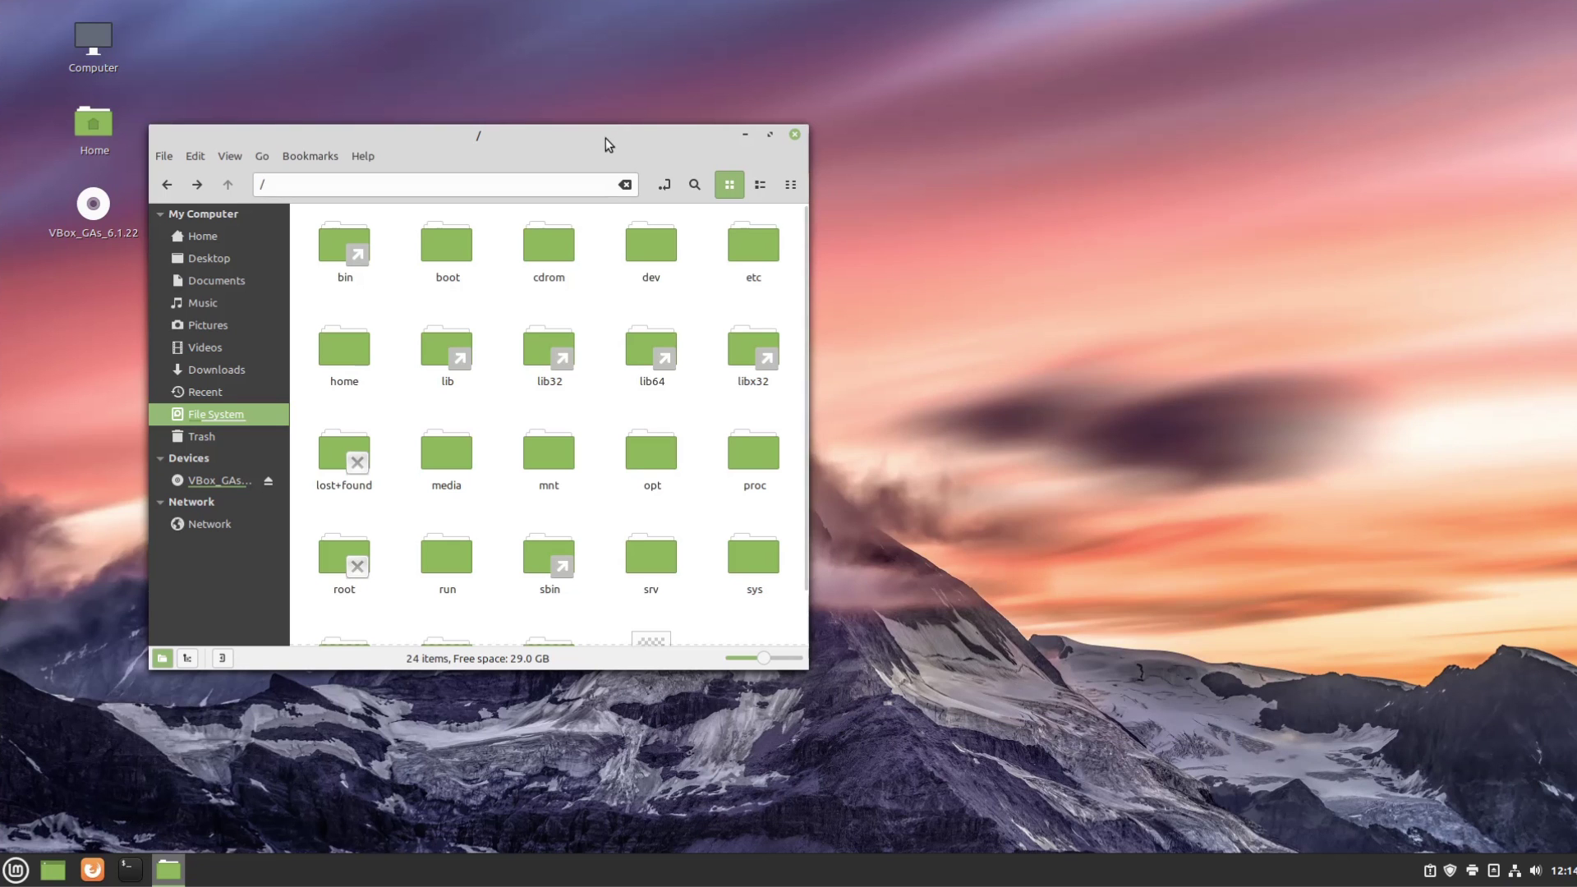
left_click_drag(604, 138, 884, 98)
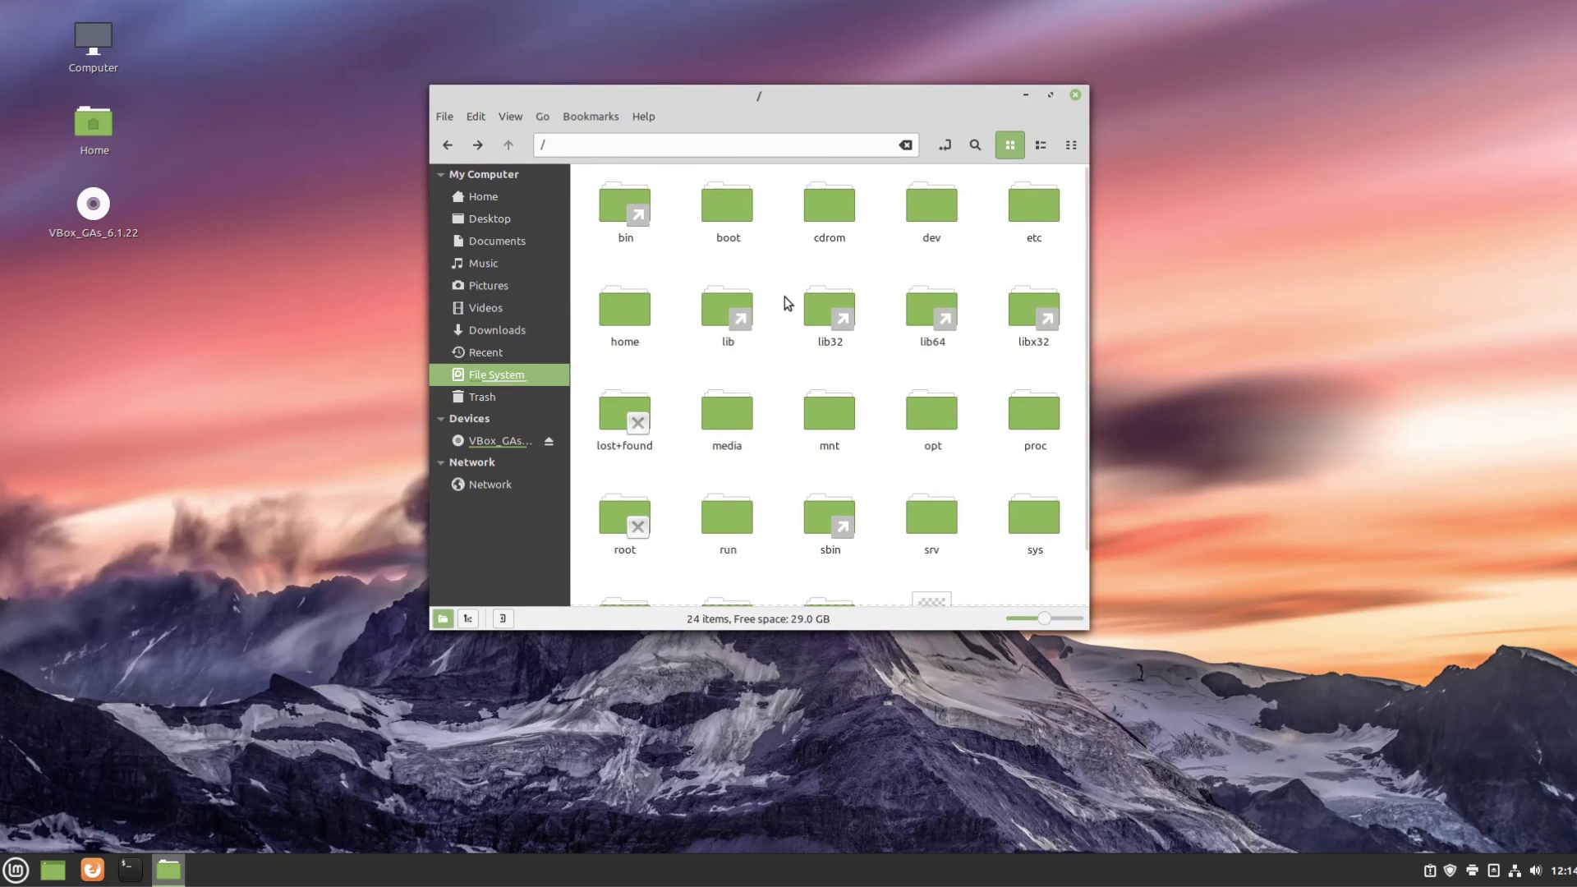
- Browse opt, google and earth into /opt/google/earth/pro and scroll its 120 program files
double_click(933, 418)
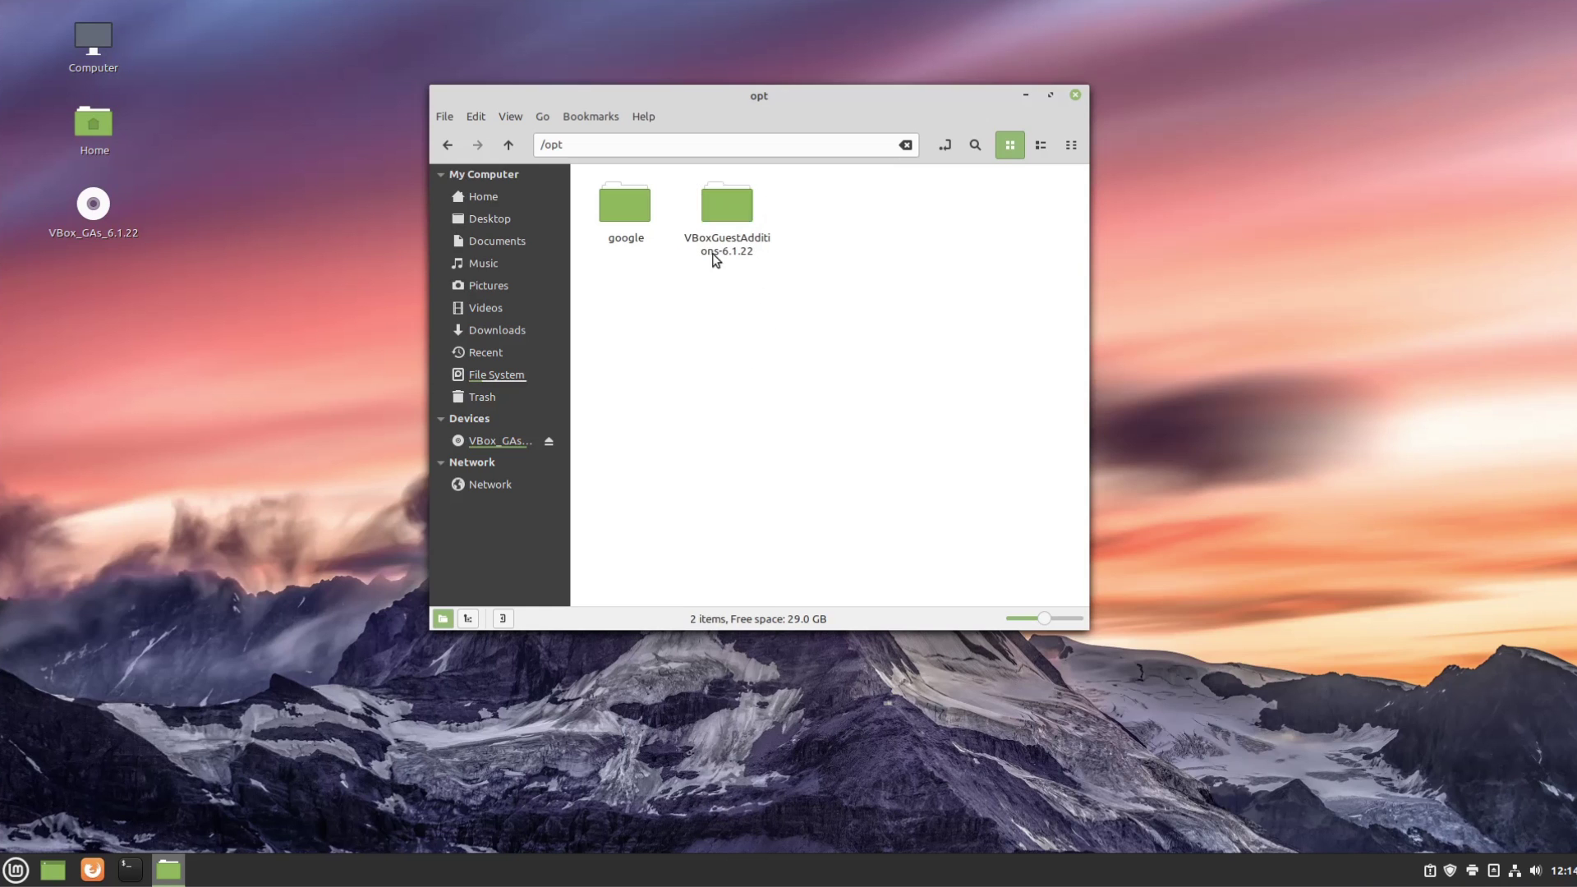
left_click(623, 204)
double_click(621, 199)
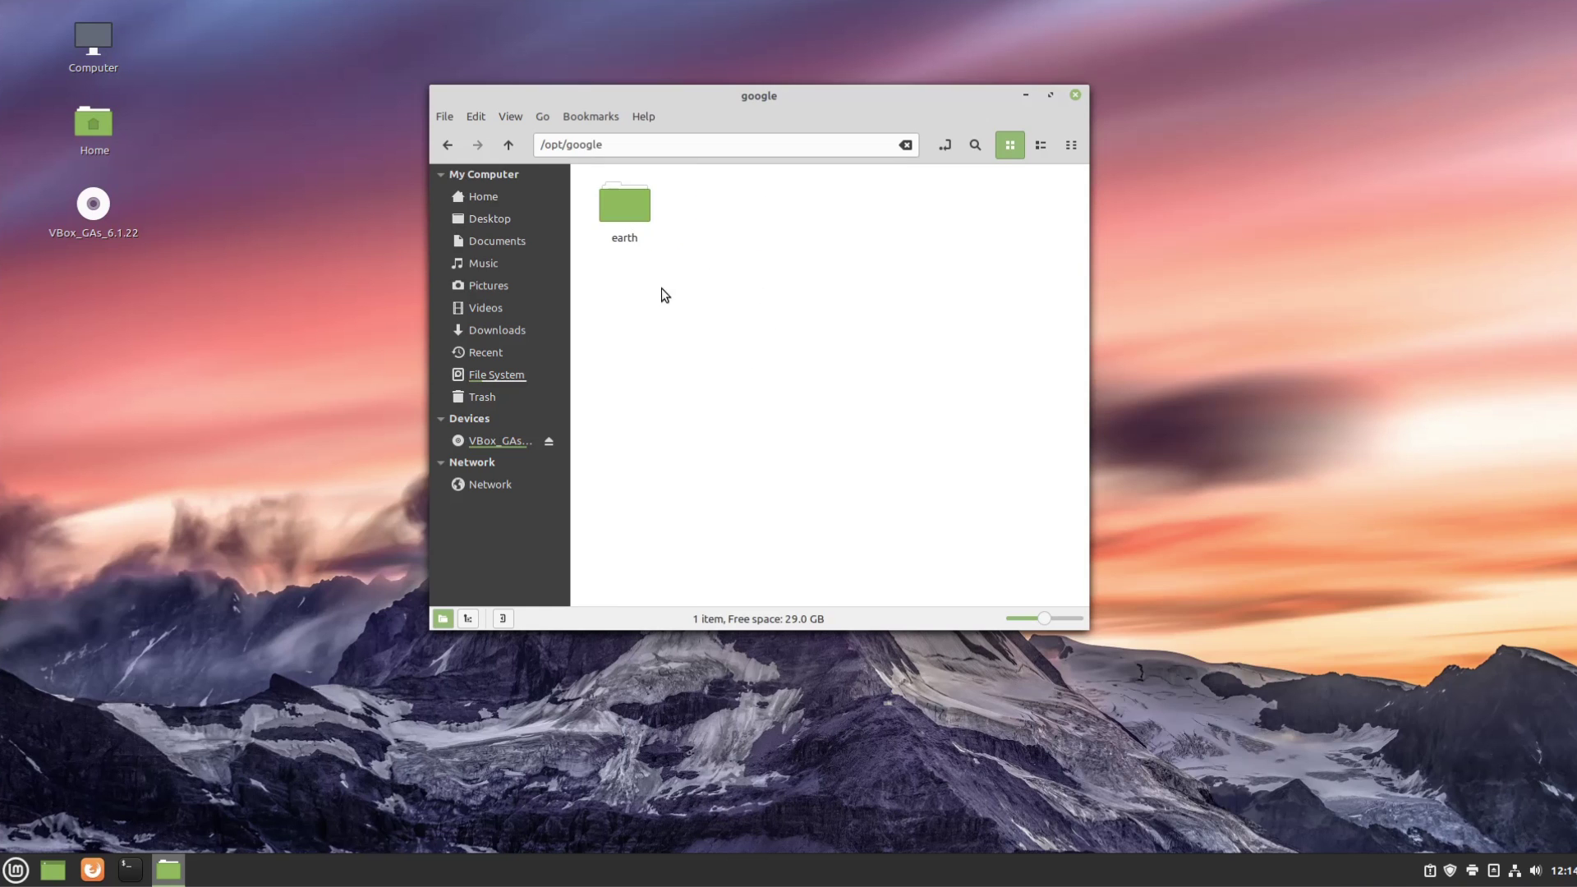
double_click(623, 208)
double_click(624, 209)
scroll(759, 361, "down", 2)
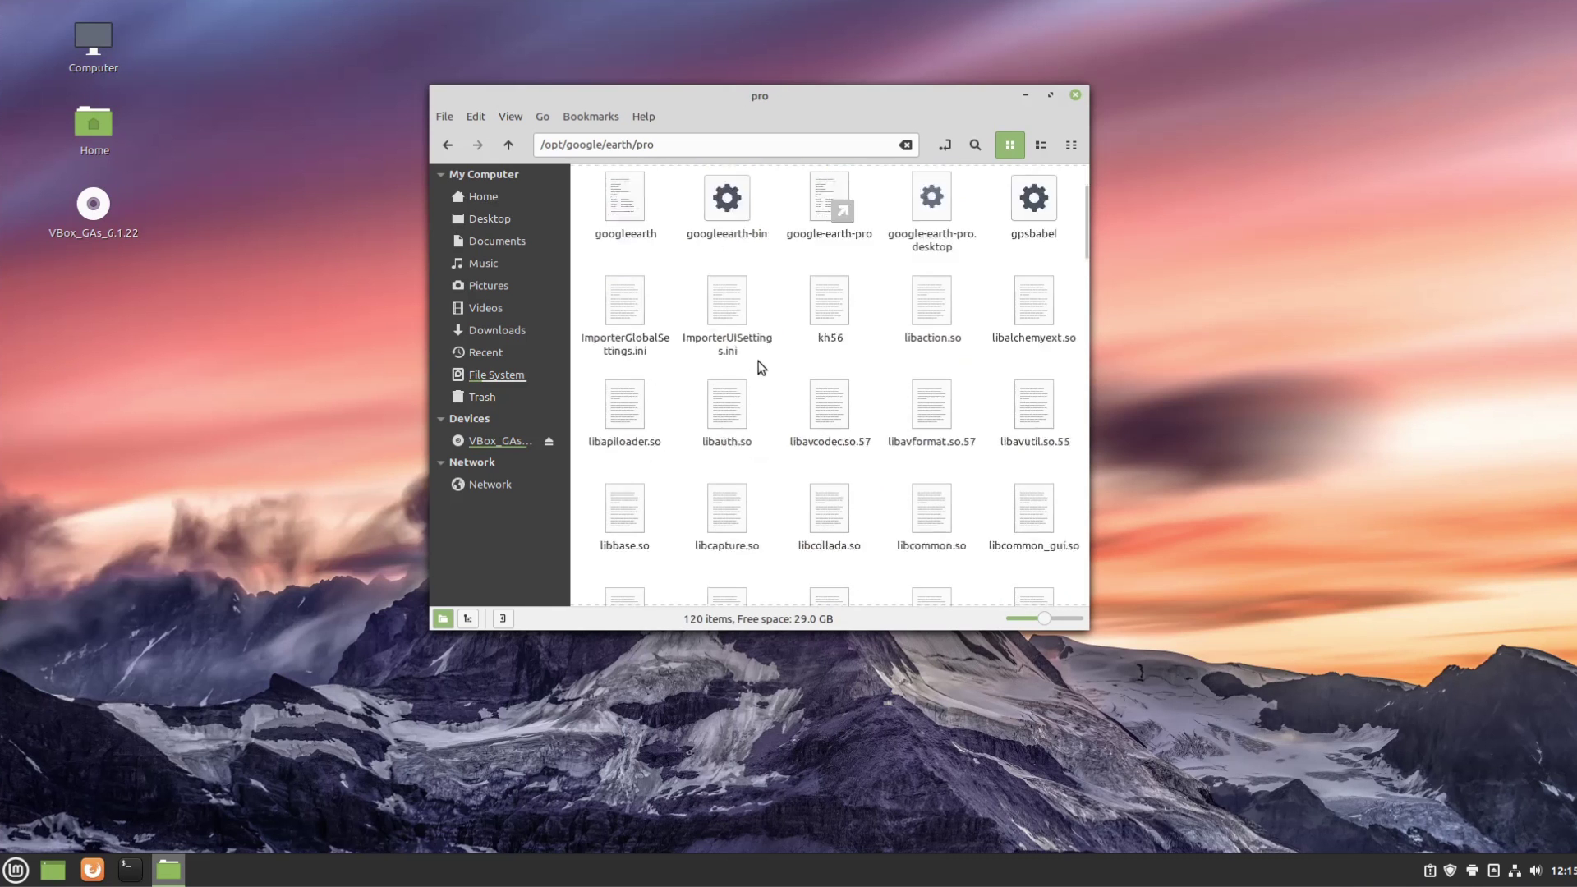
scroll(761, 367, "down", 2)
scroll(756, 362, "up", 4)
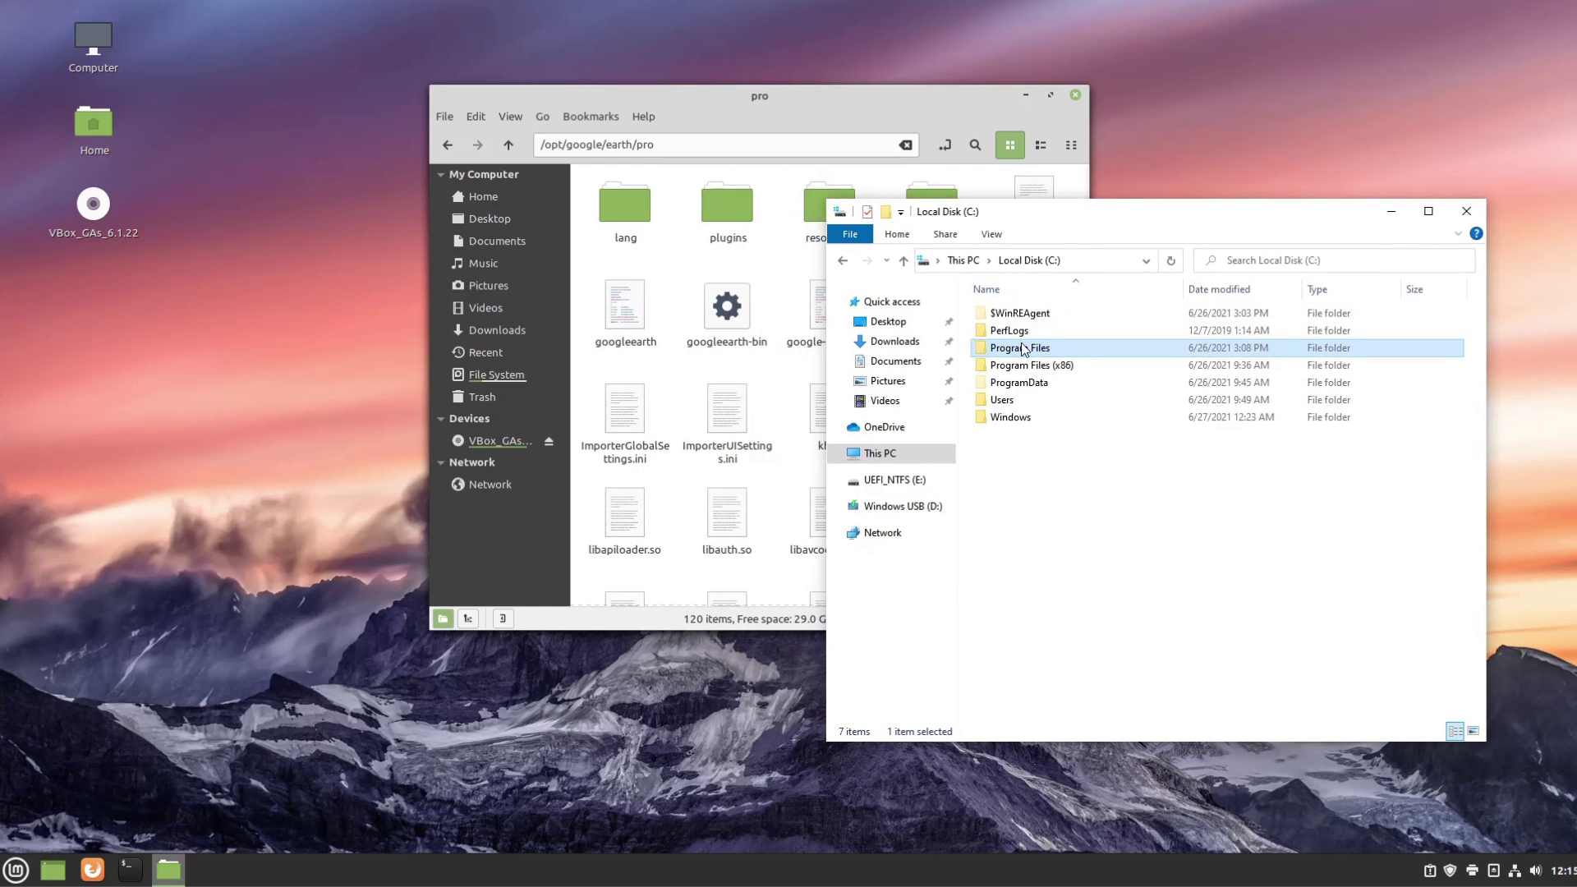
- In Explorer, look in Program Files' kdenlive and Windows Mail folders, then close Explorer
double_click(1055, 349)
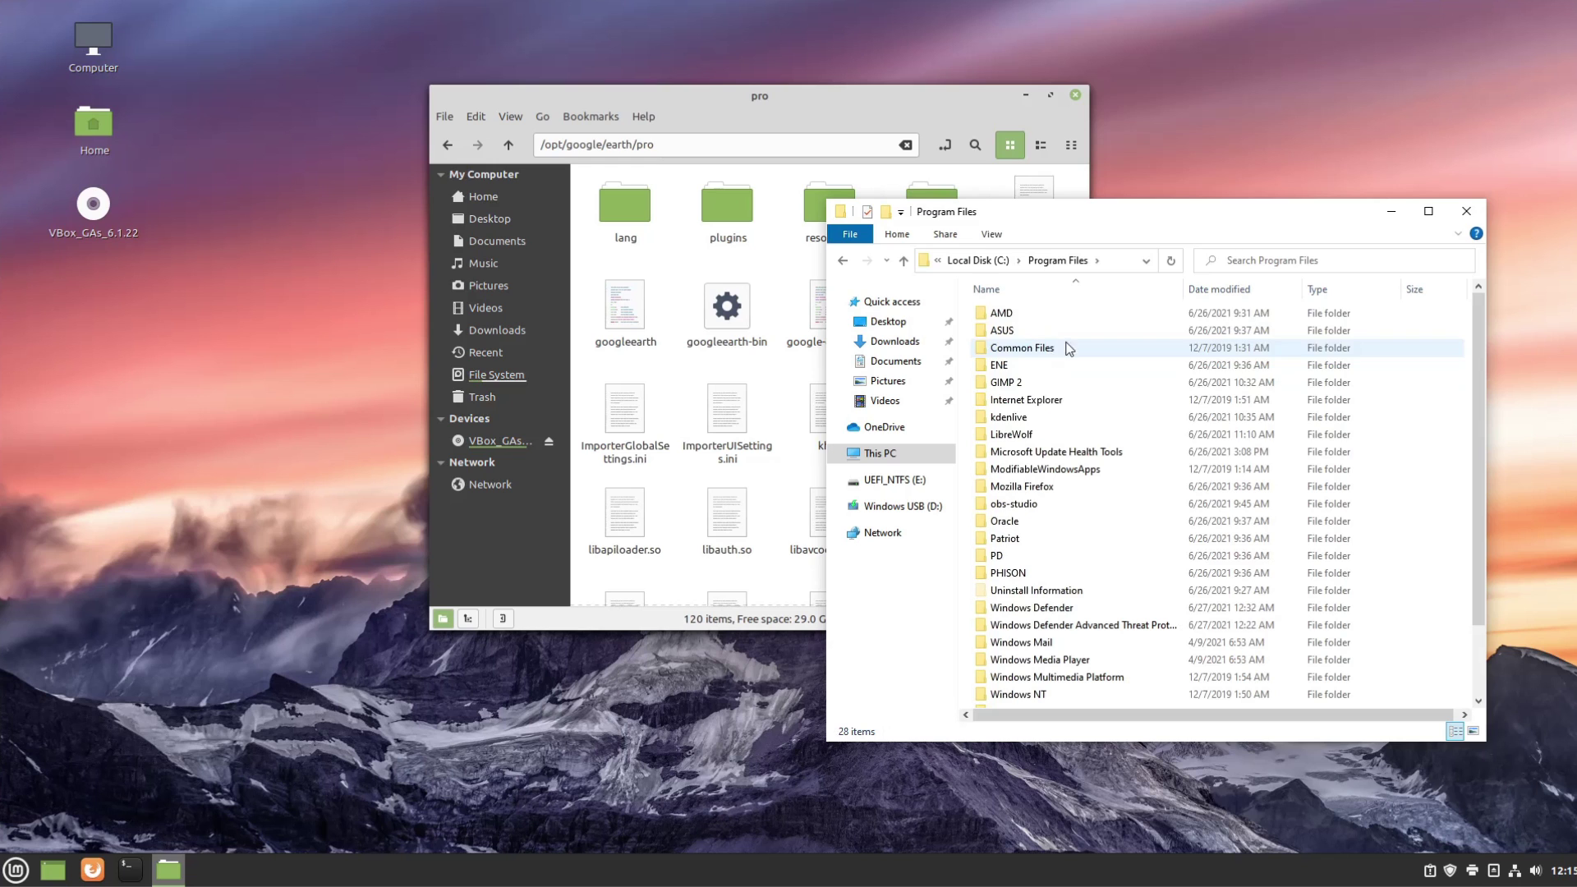
double_click(1043, 417)
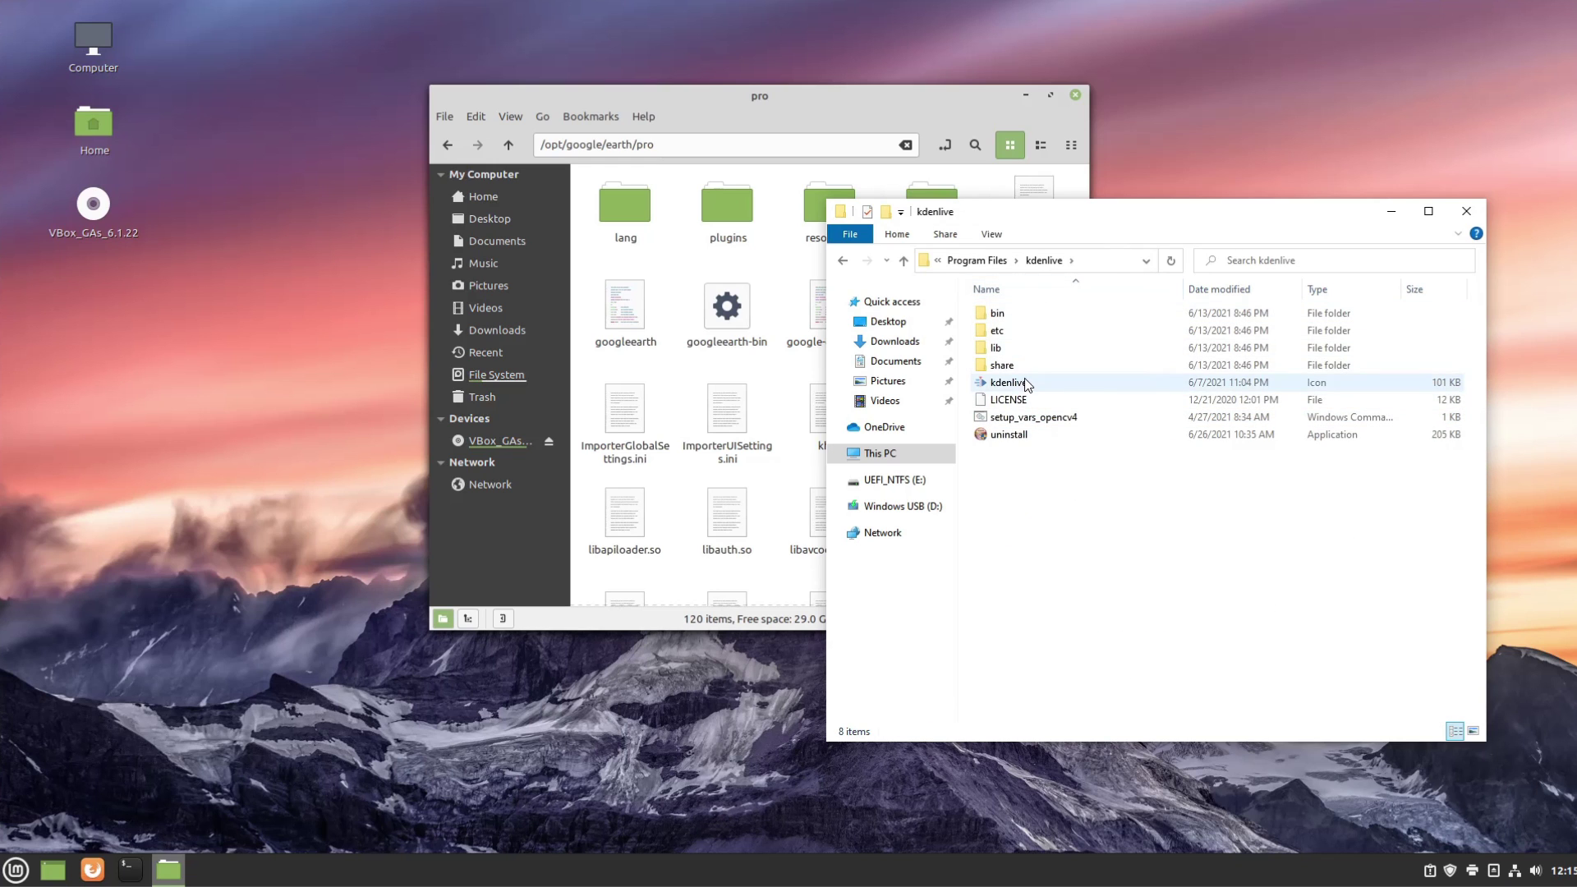
key("BackSpace")
double_click(1055, 399)
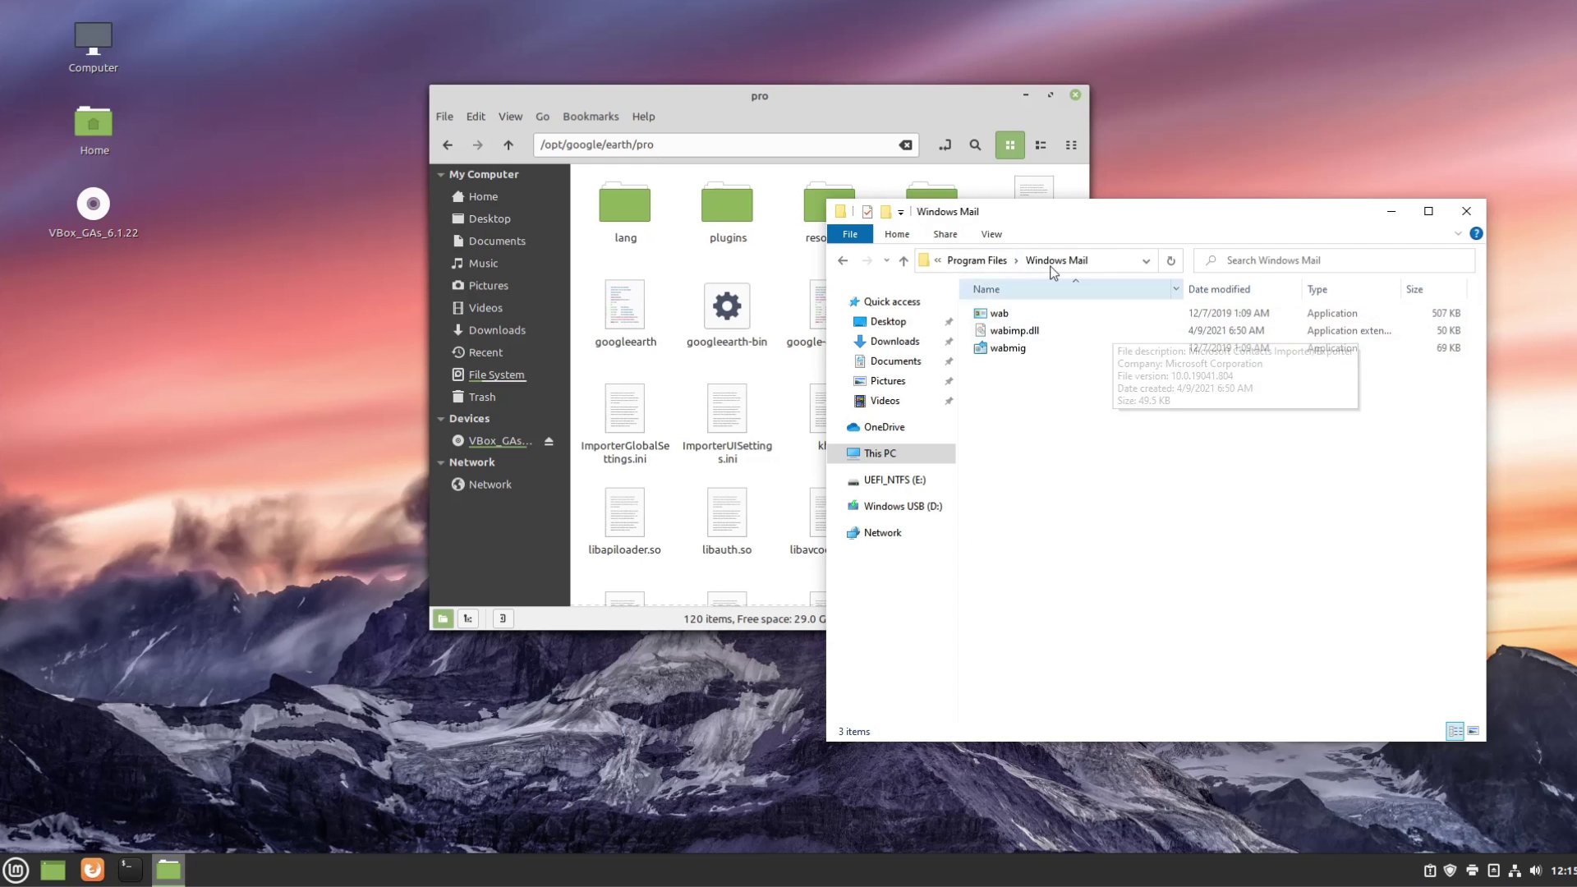
key("alt+F4")
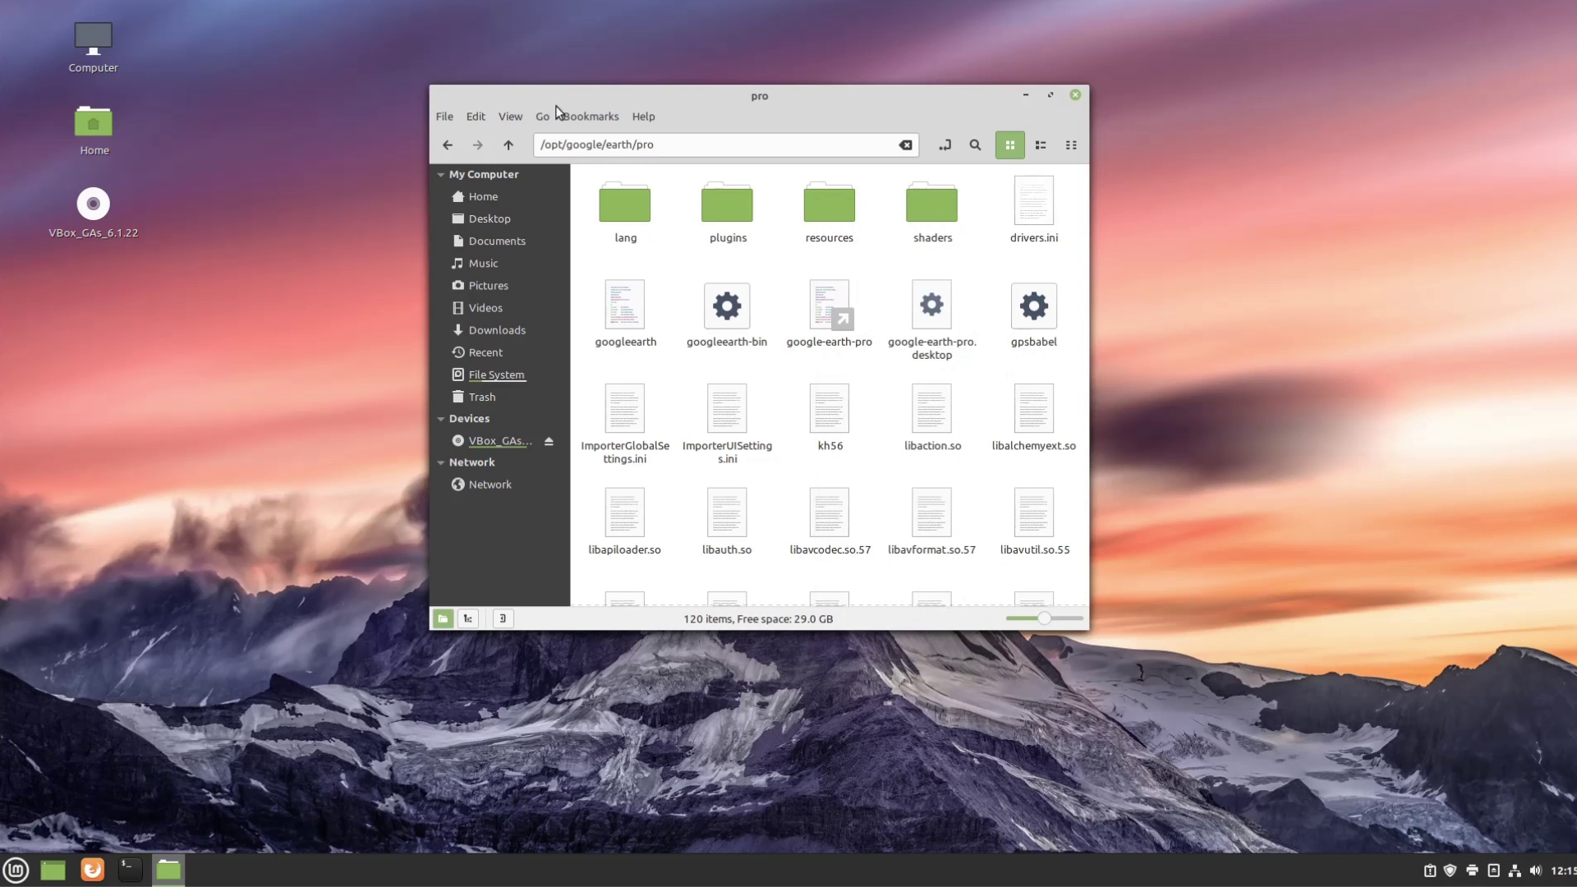
- Go back three levels from the pro folder to the root folder
left_click(446, 145)
left_click(446, 145)
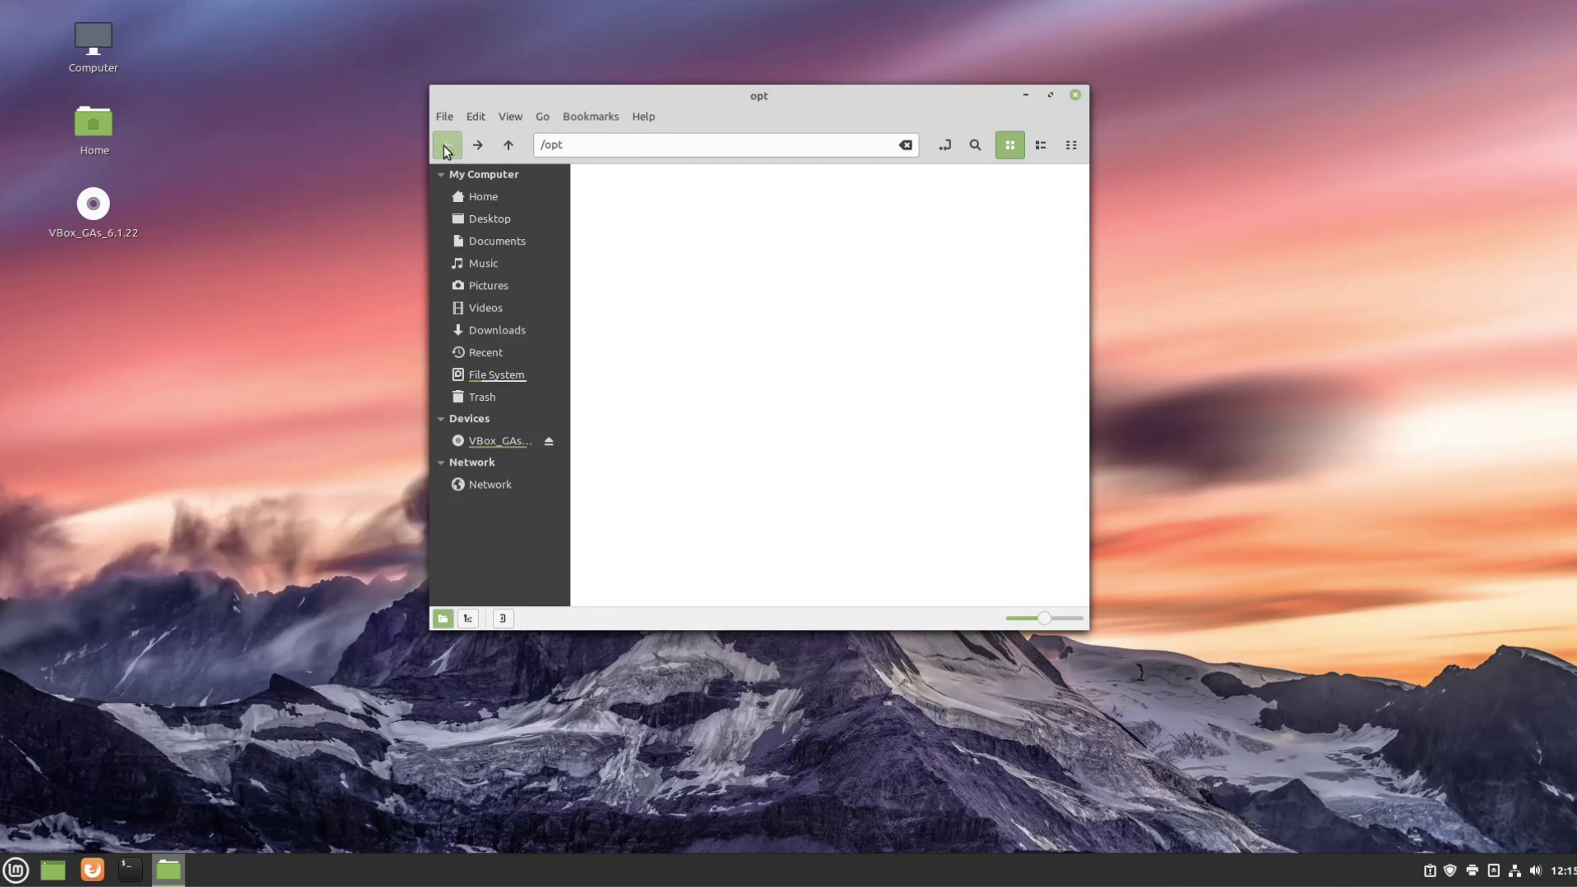
left_click(447, 146)
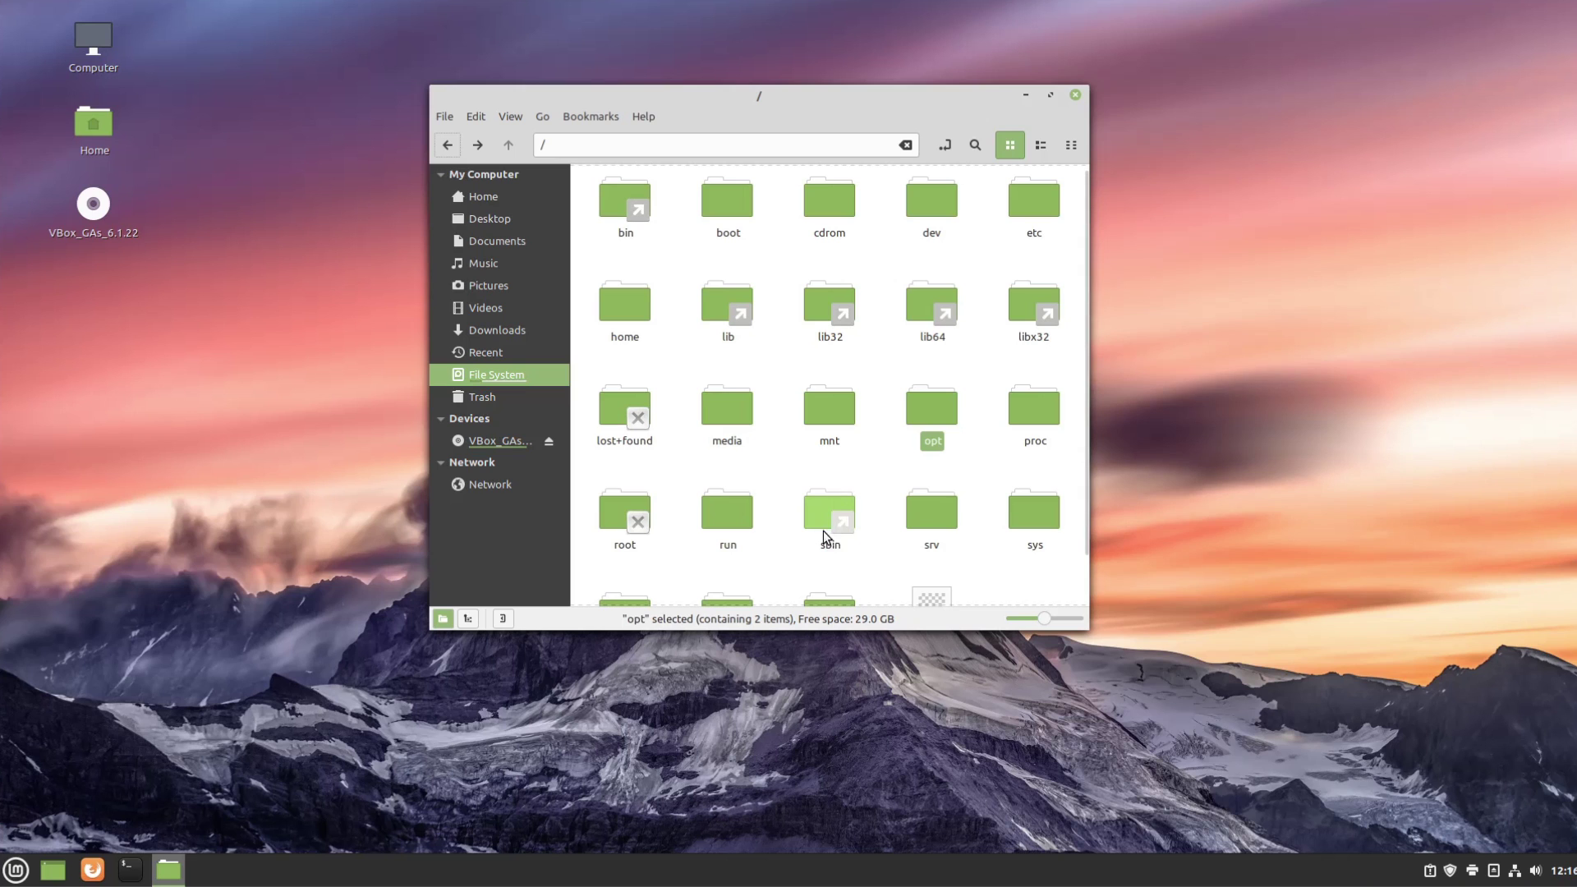
- Open /bin and scroll through its 1,975 programs such as bash, cat and chmod
double_click(619, 200)
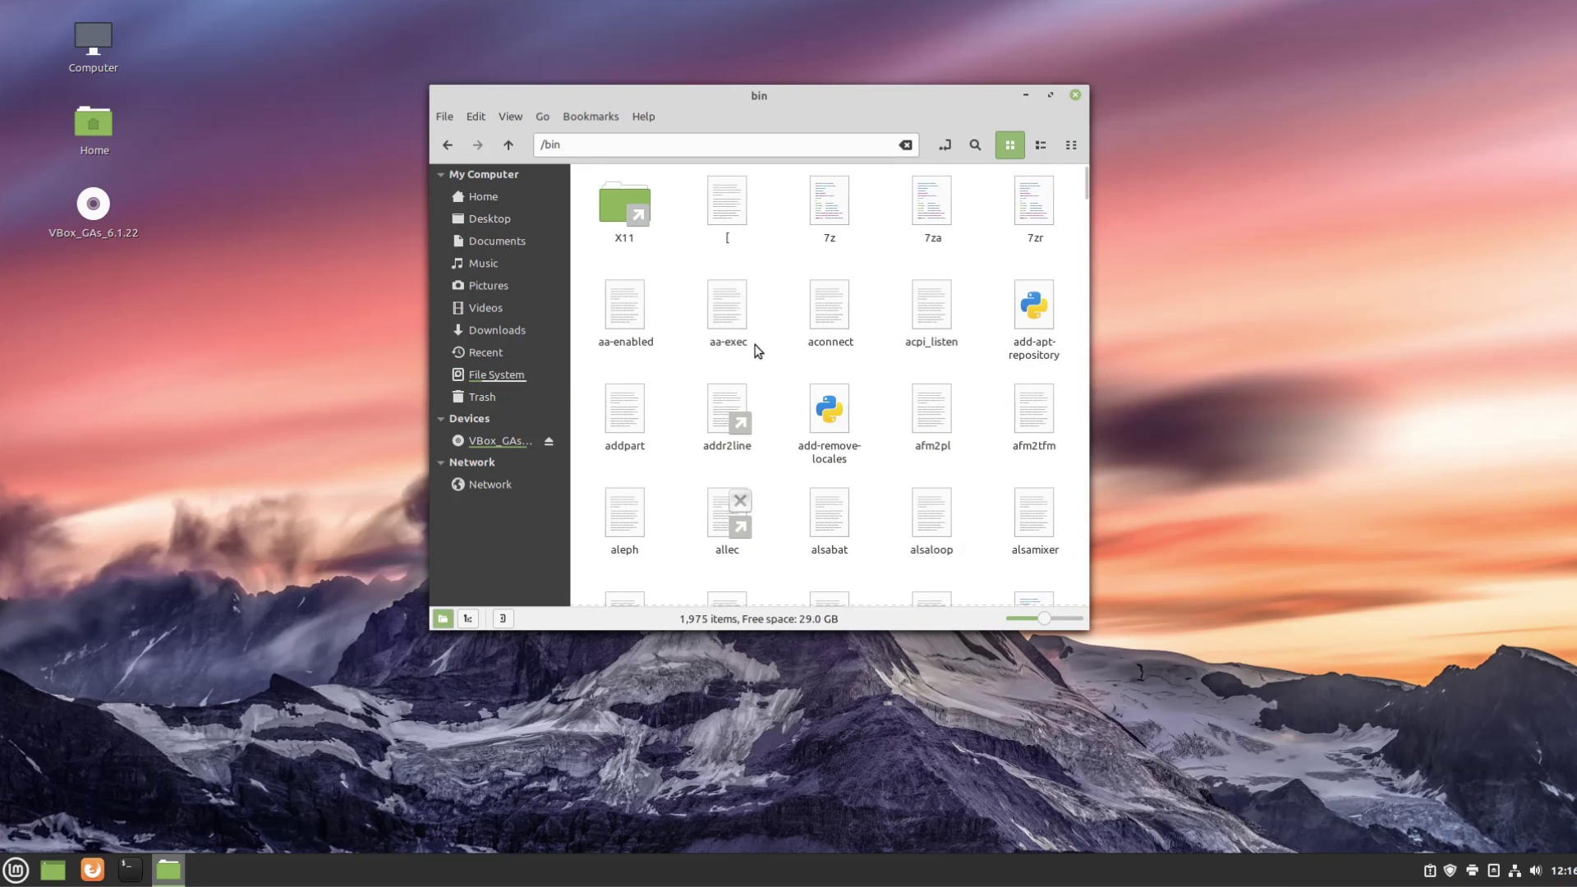
scroll(792, 338, "down", 3)
scroll(795, 344, "down", 5)
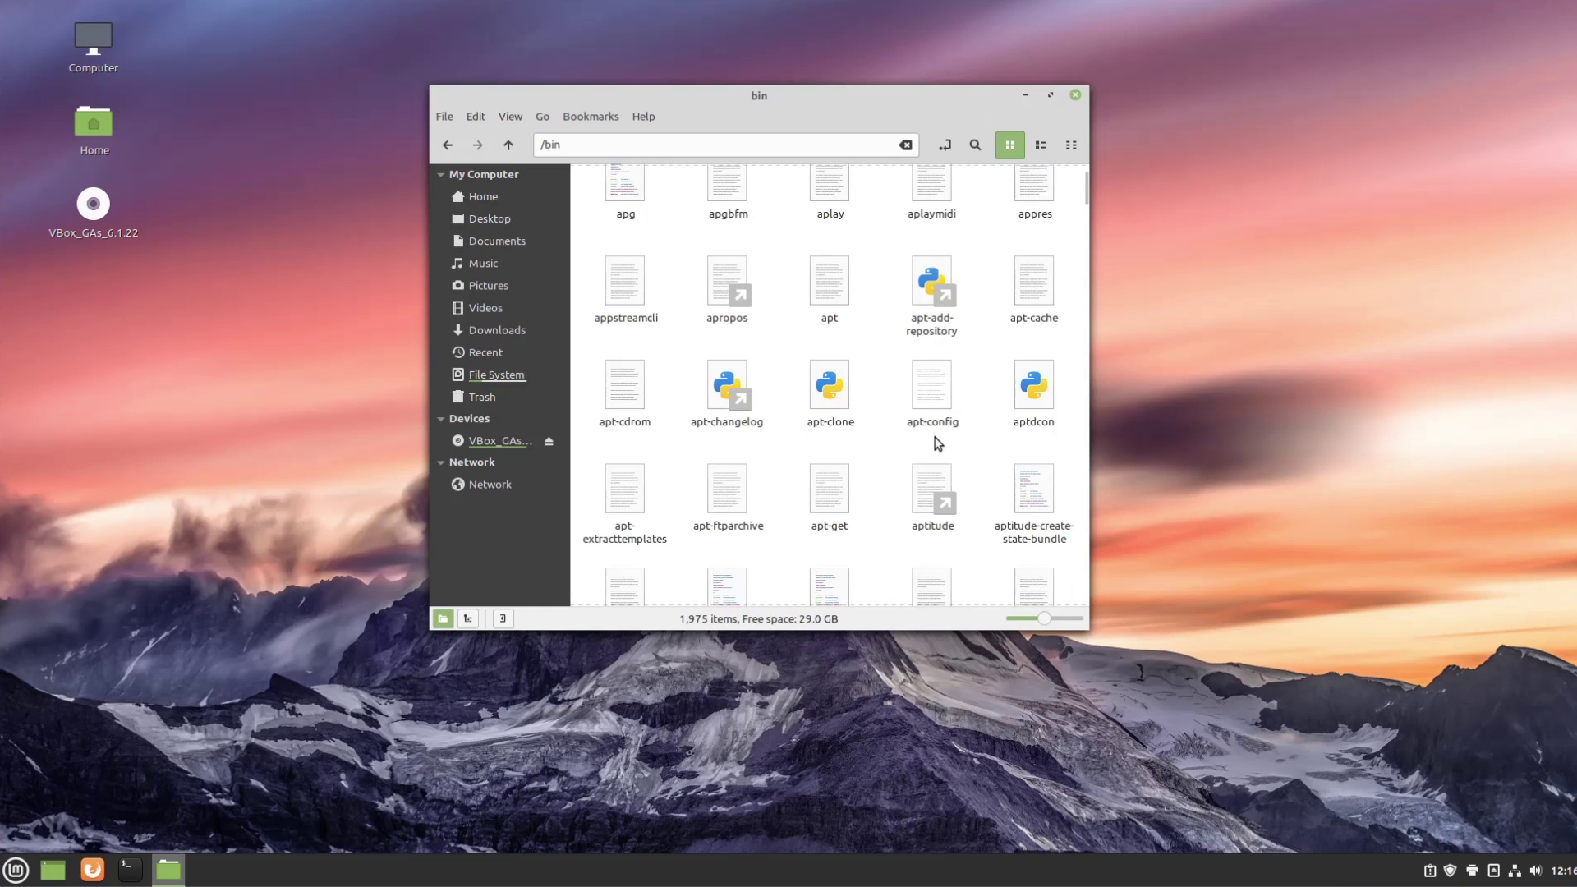
scroll(914, 459, "down", 1)
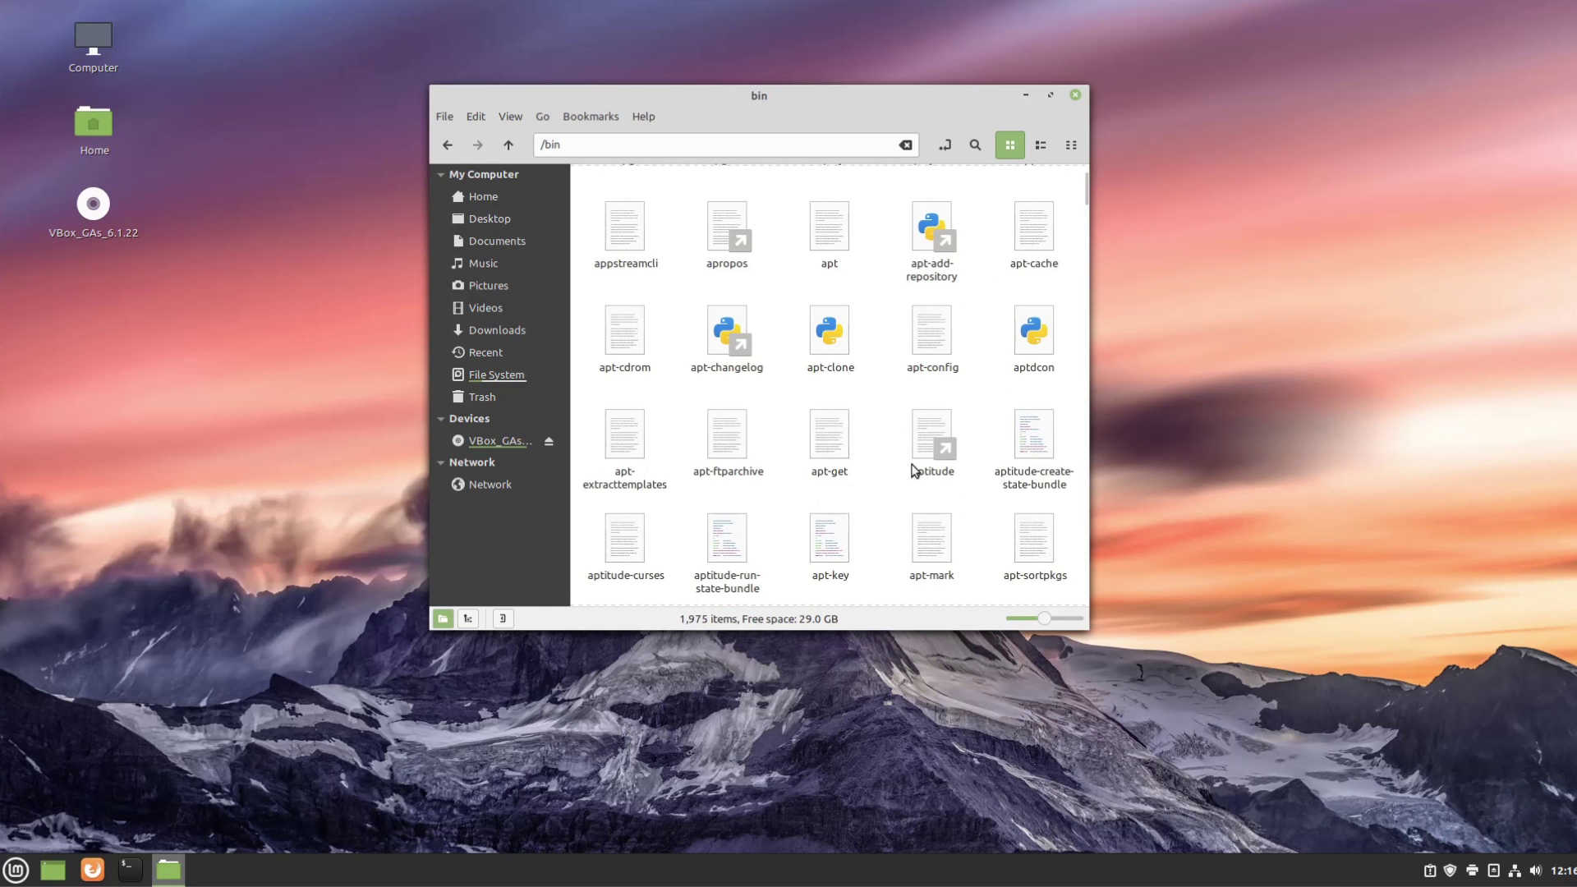
scroll(877, 466, "down", 9)
scroll(876, 465, "down", 15)
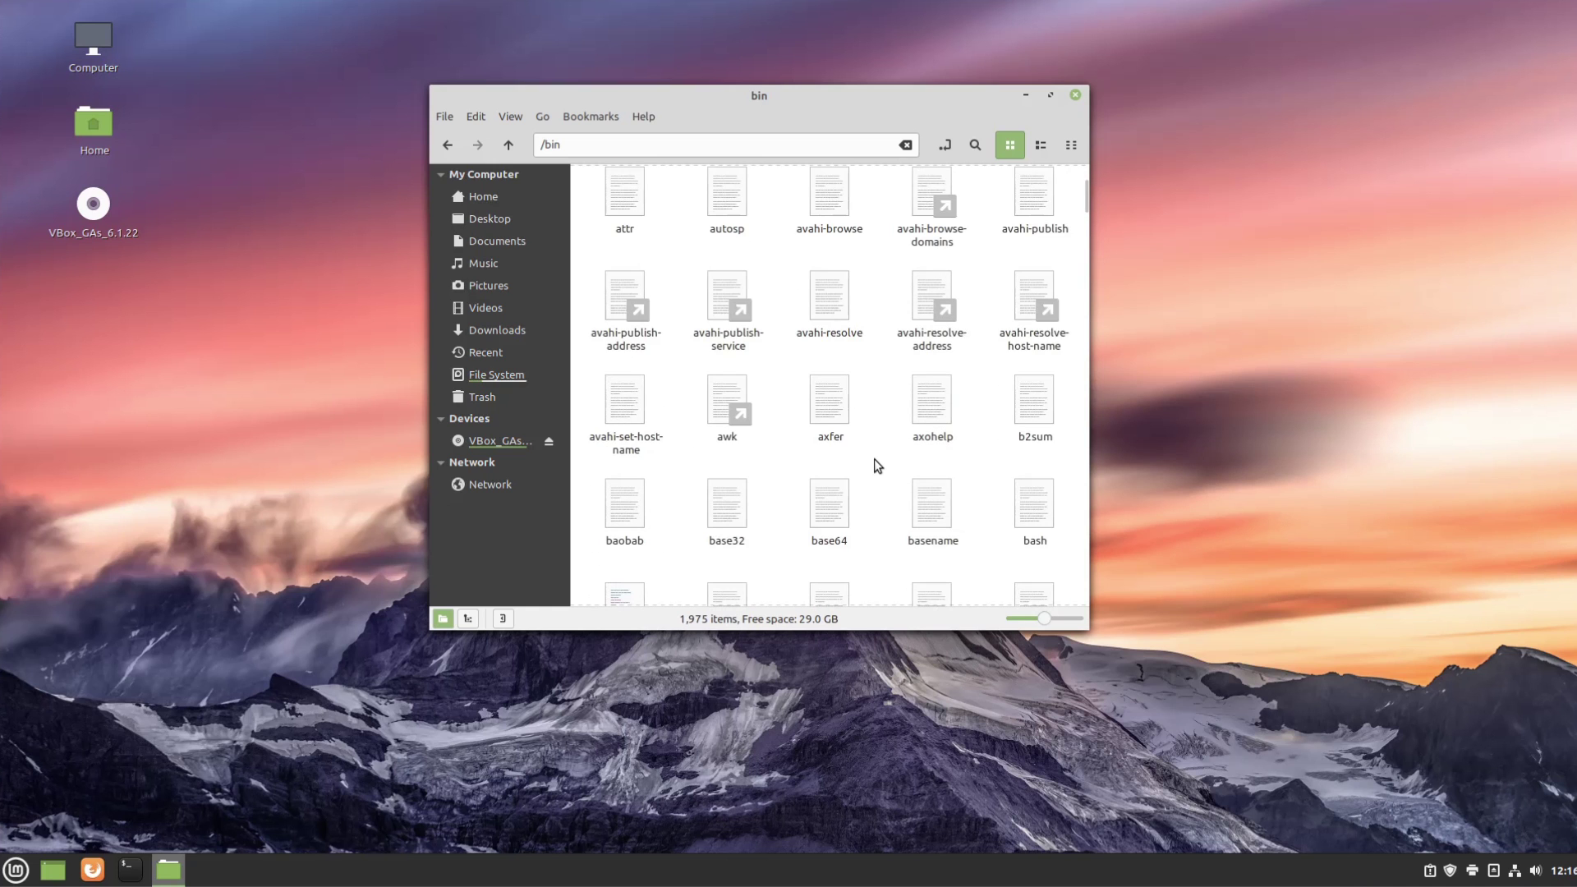
scroll(860, 454, "down", 10)
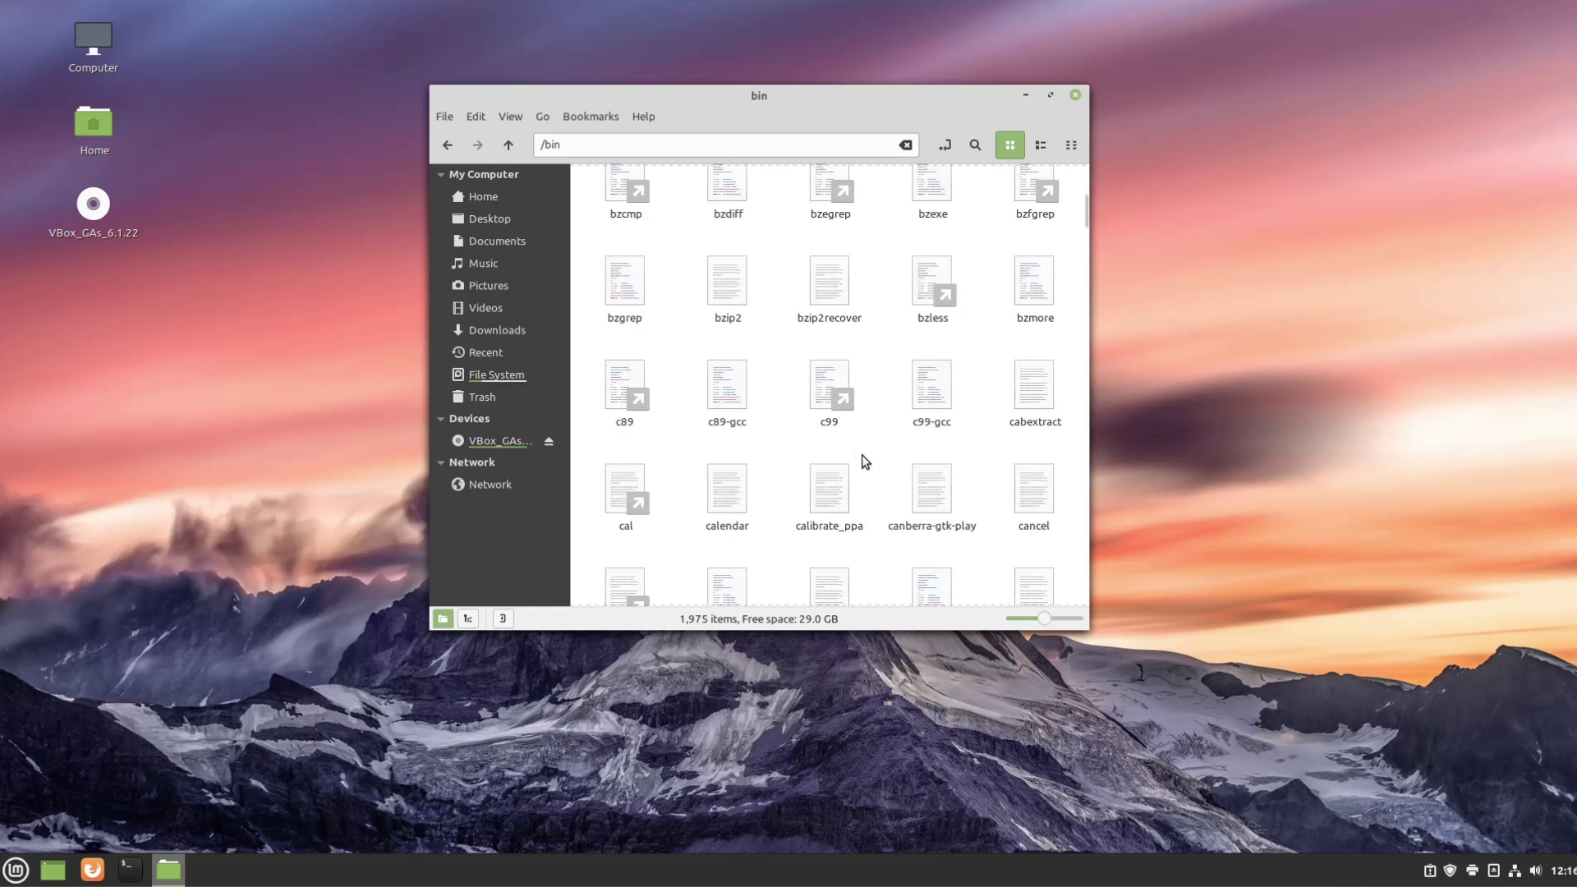
scroll(860, 455, "up", 2)
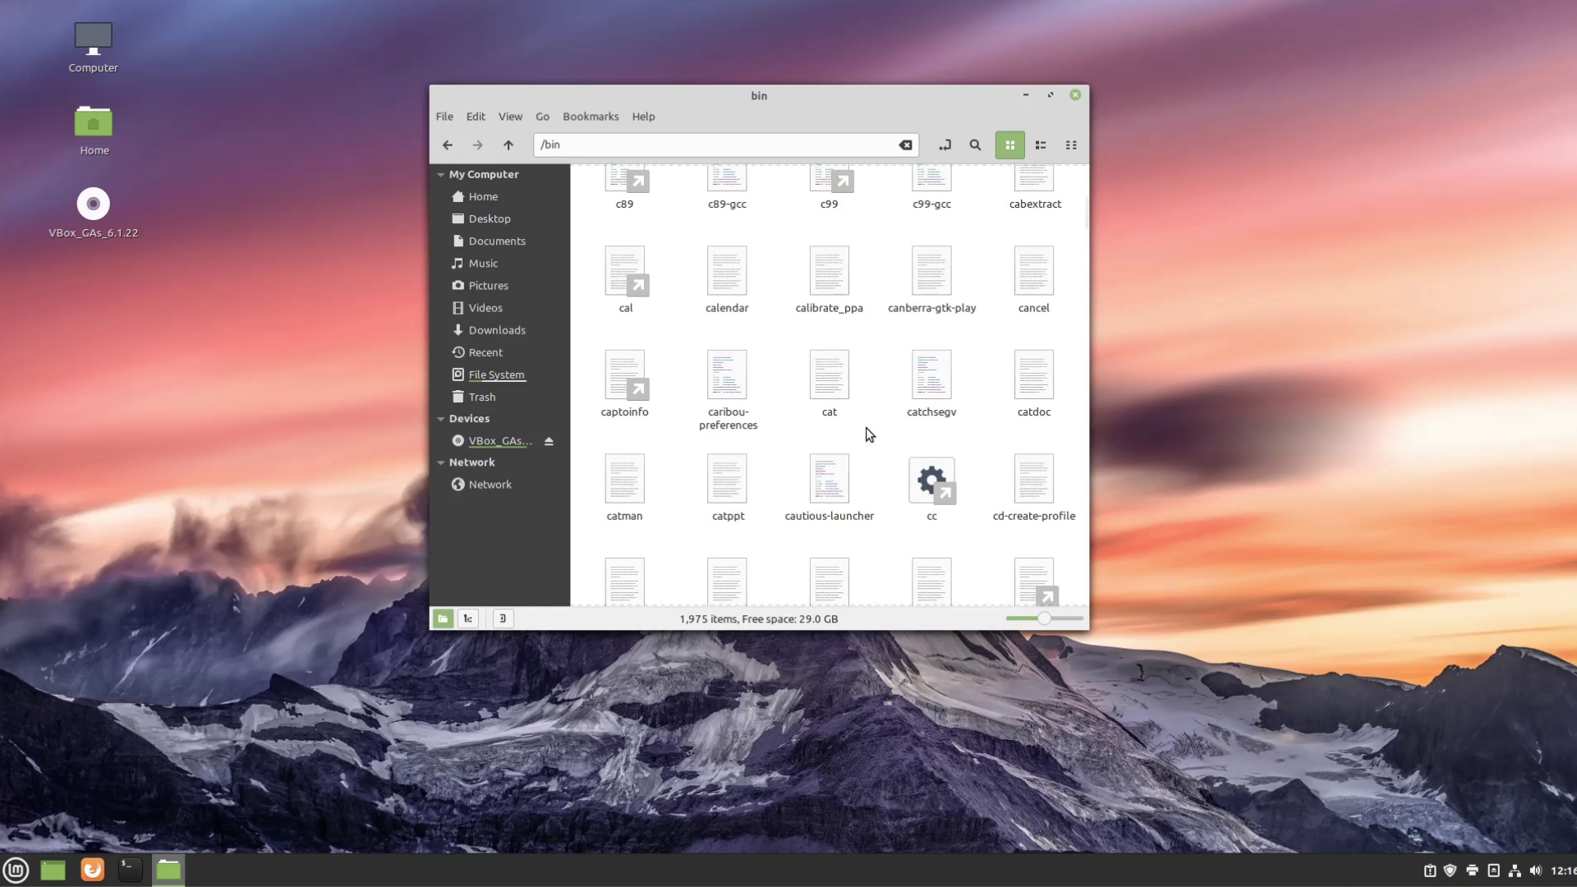
scroll(865, 428, "down", 2)
scroll(879, 426, "down", 5)
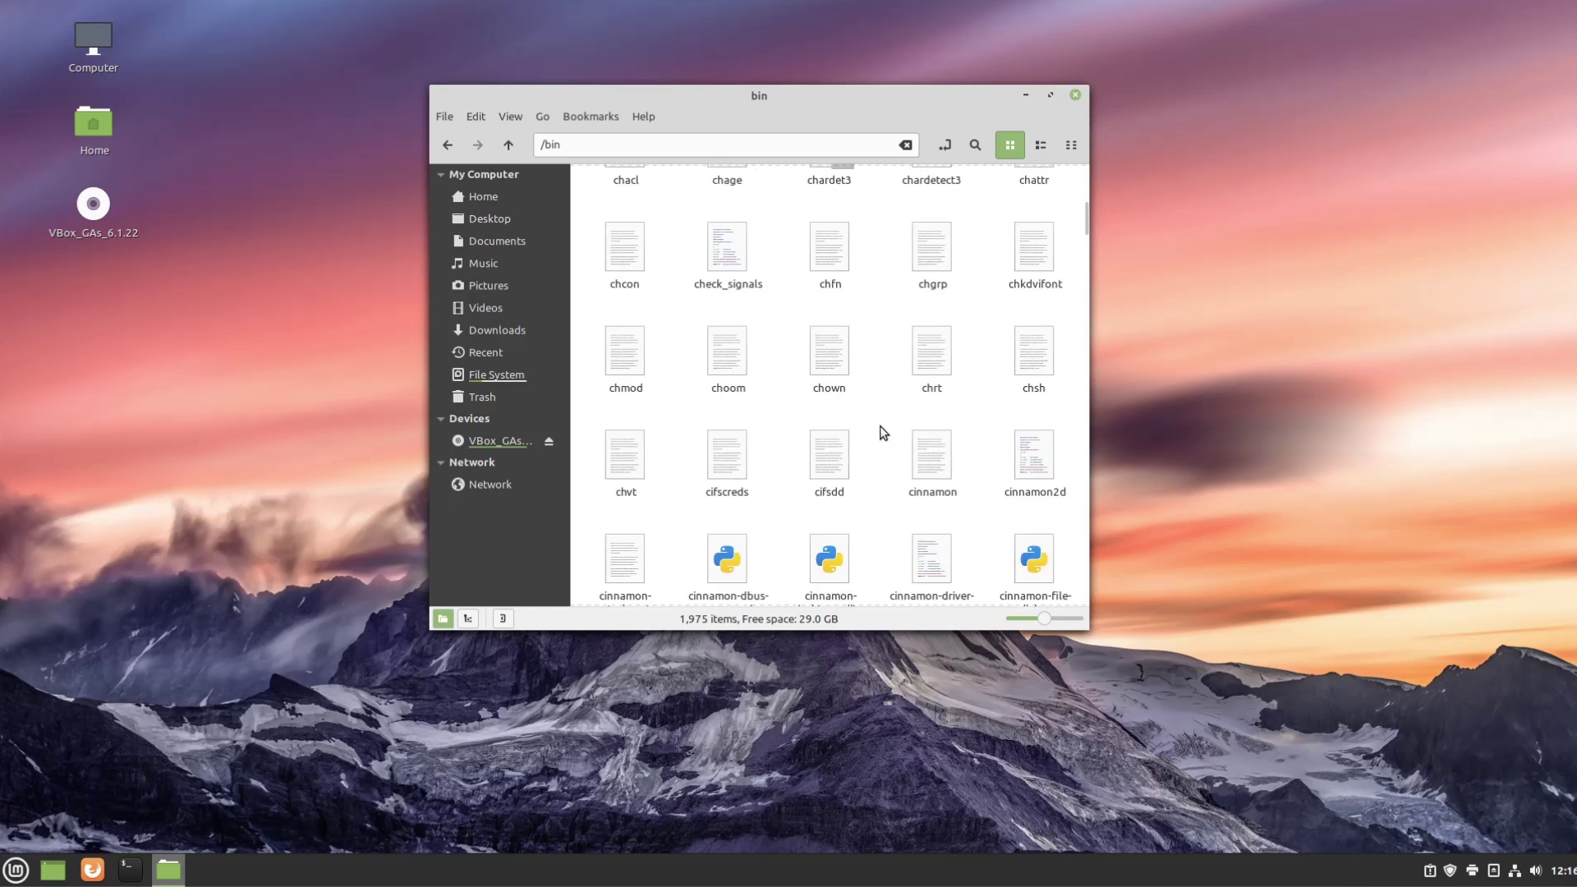
scroll(879, 425, "down", 4)
scroll(880, 425, "up", 9)
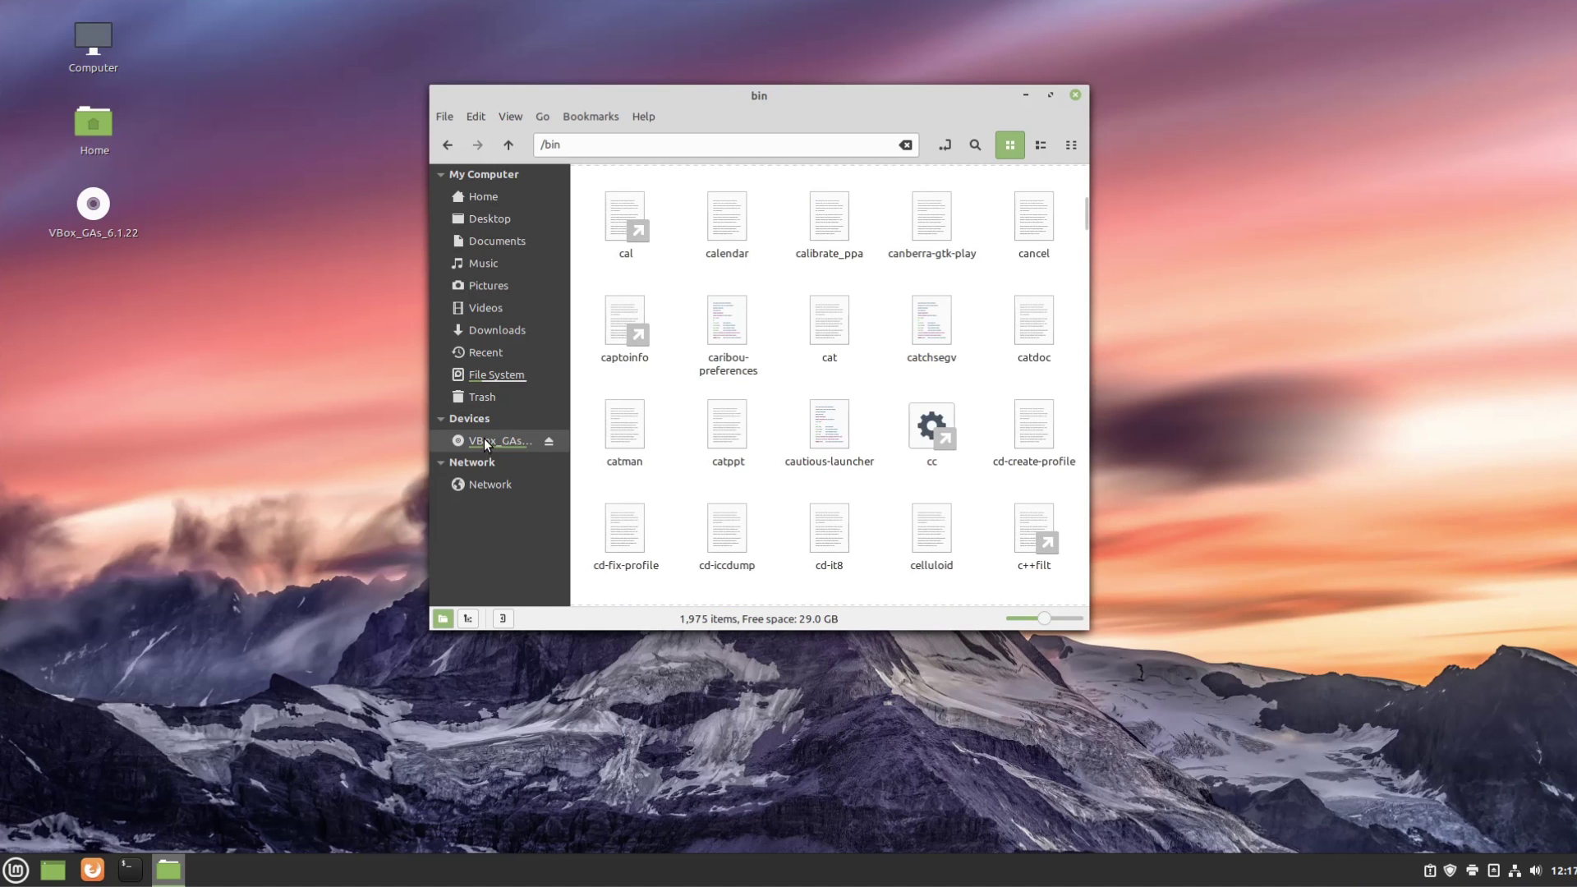
- Move Nemo, showing the root folder, to the left and take Explorer up to Local Disk (C:)
left_click(499, 374)
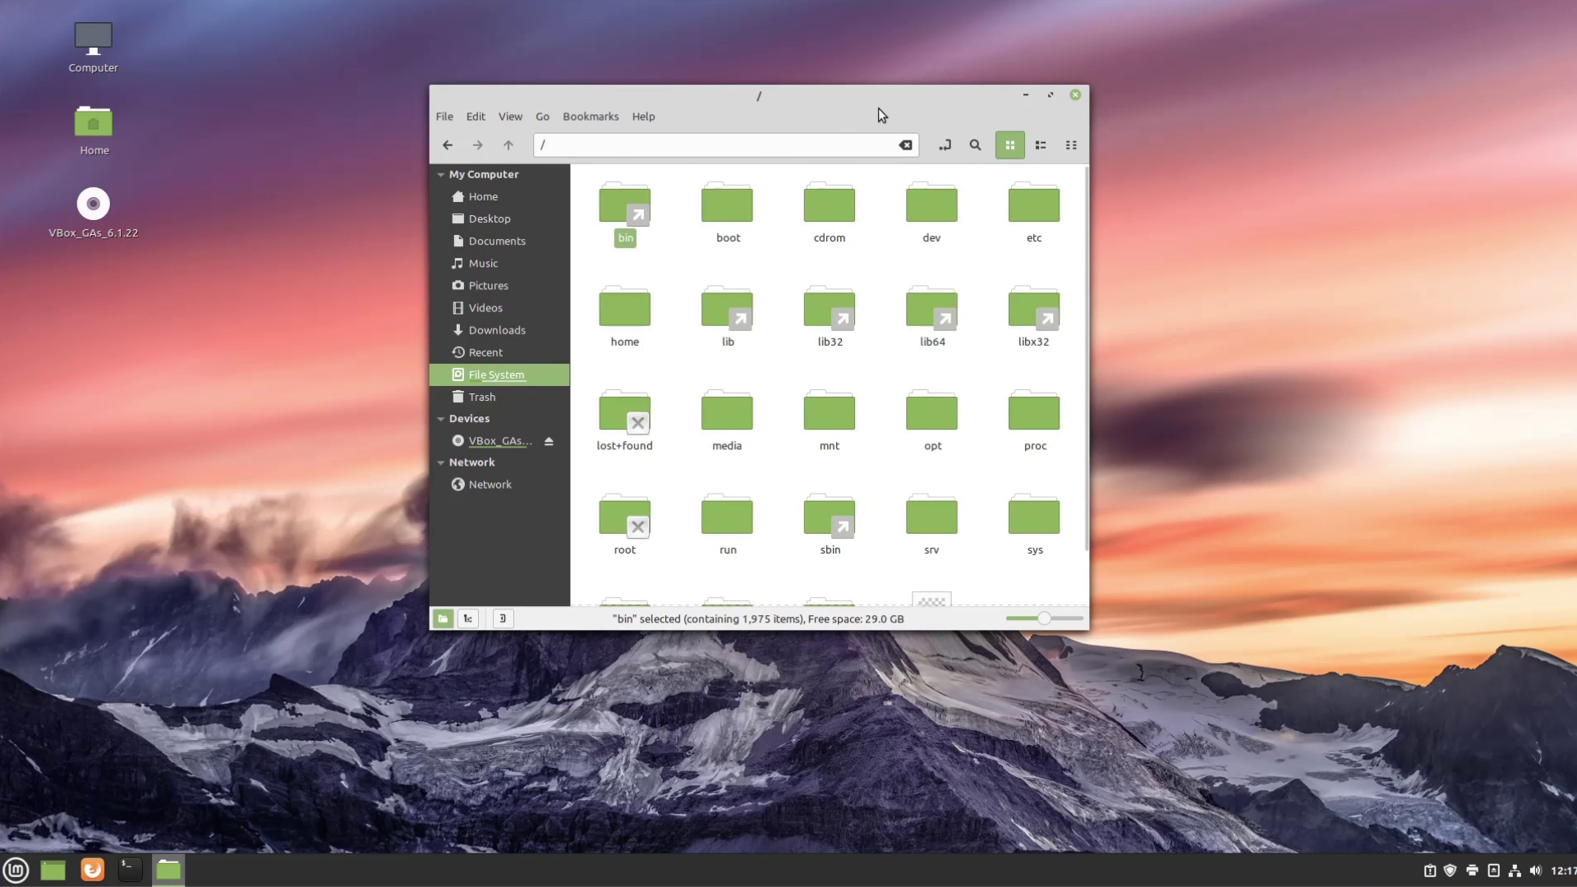
left_click_drag(878, 107, 603, 133)
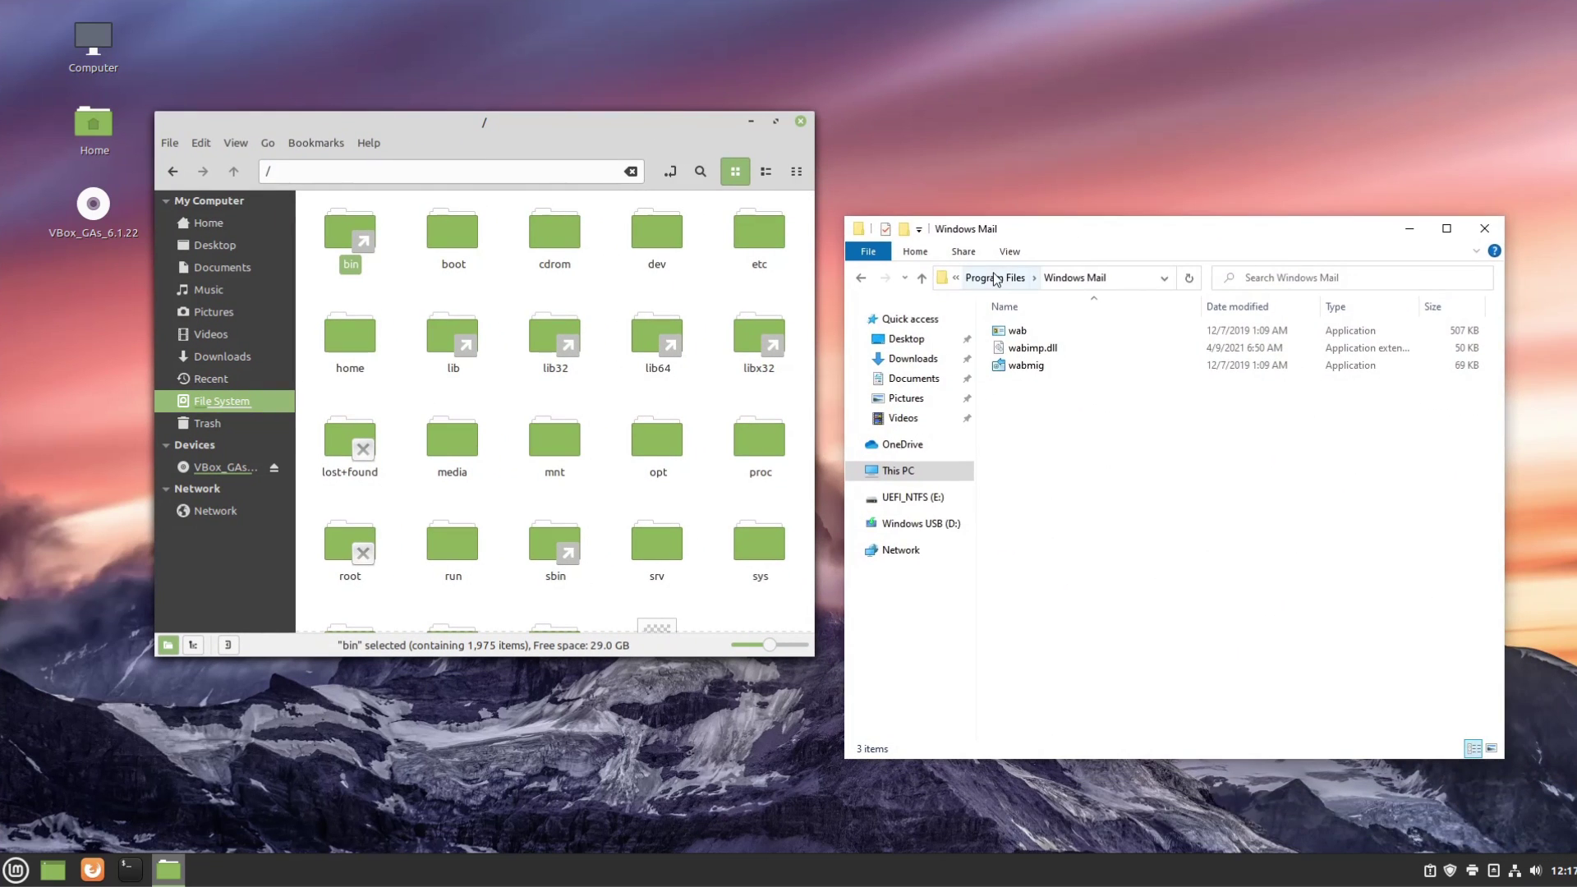
left_click(995, 280)
left_click(992, 284)
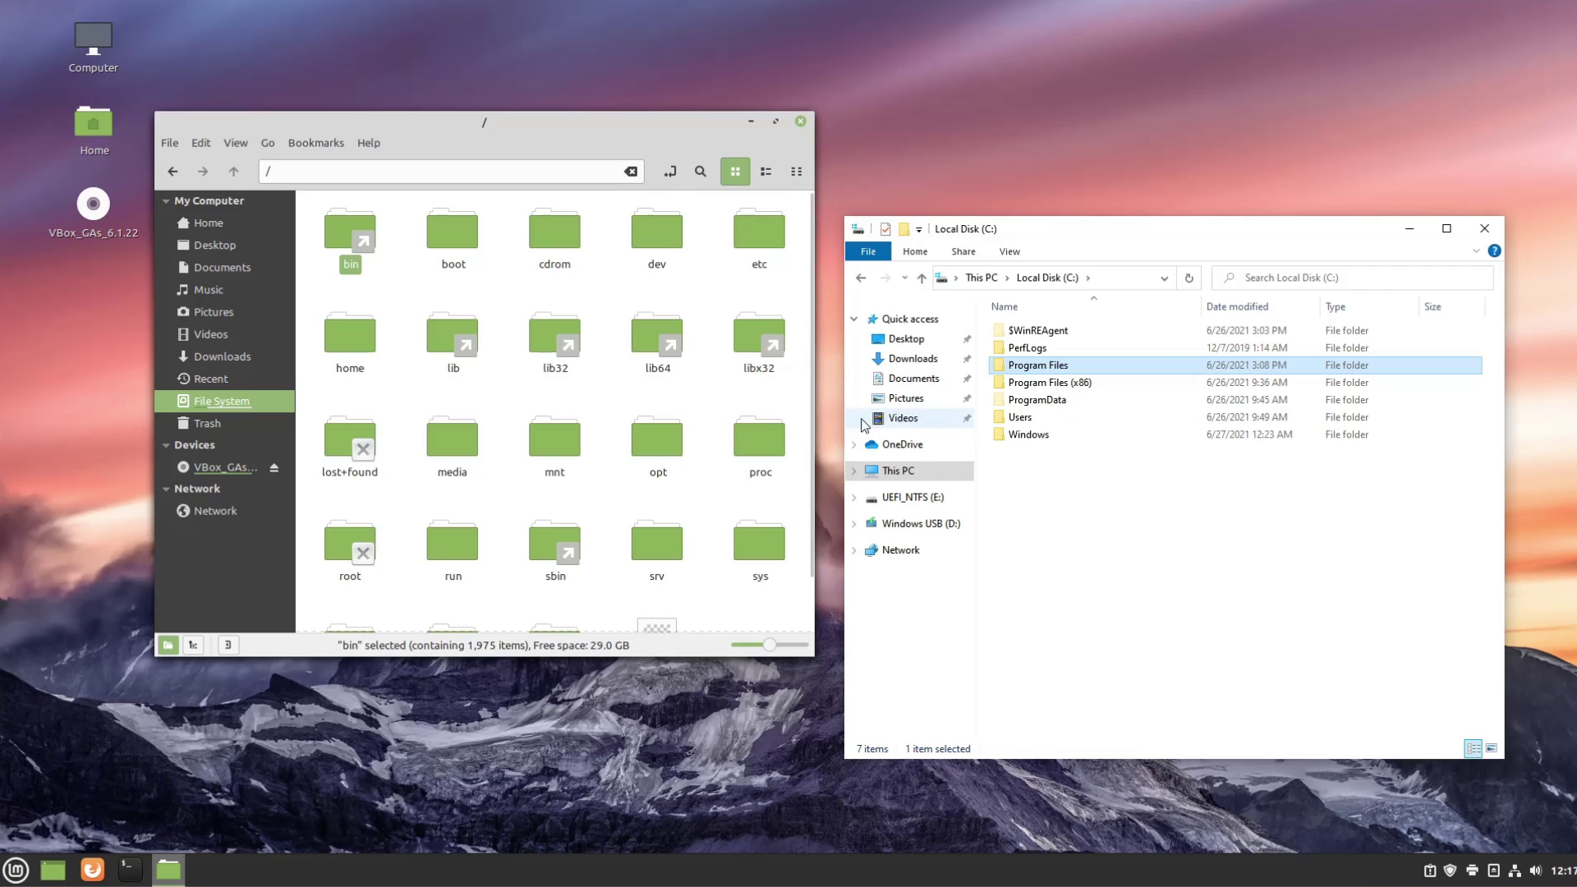
- Open C:\Windows, scroll through it, open its 7-item Boot folder, then close Explorer
double_click(1040, 436)
scroll(1135, 413, "down", 13)
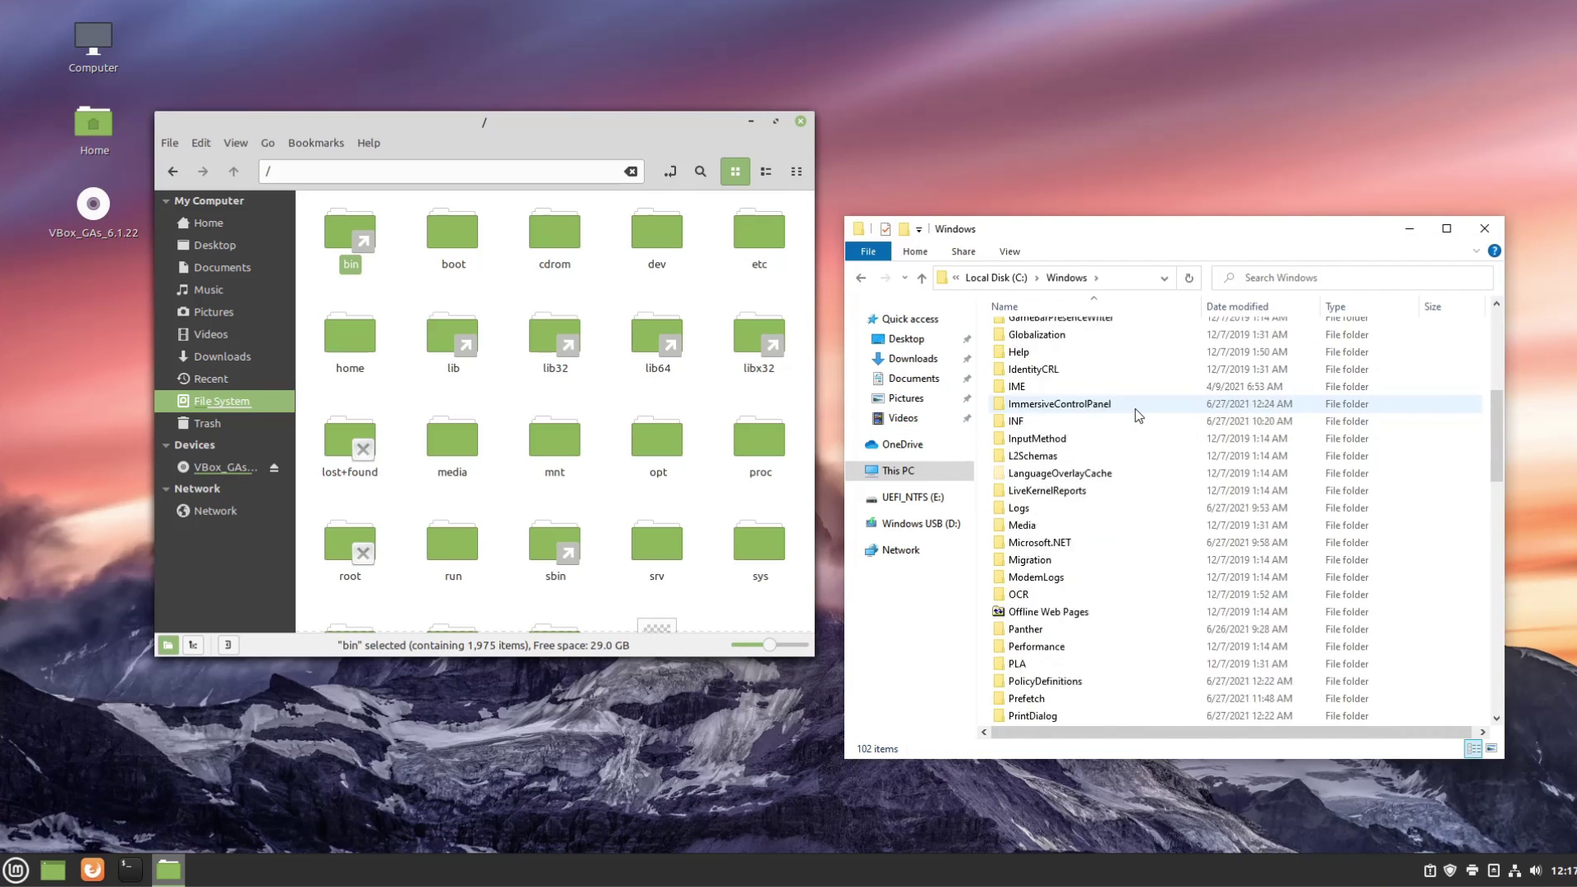
scroll(1137, 414, "down", 8)
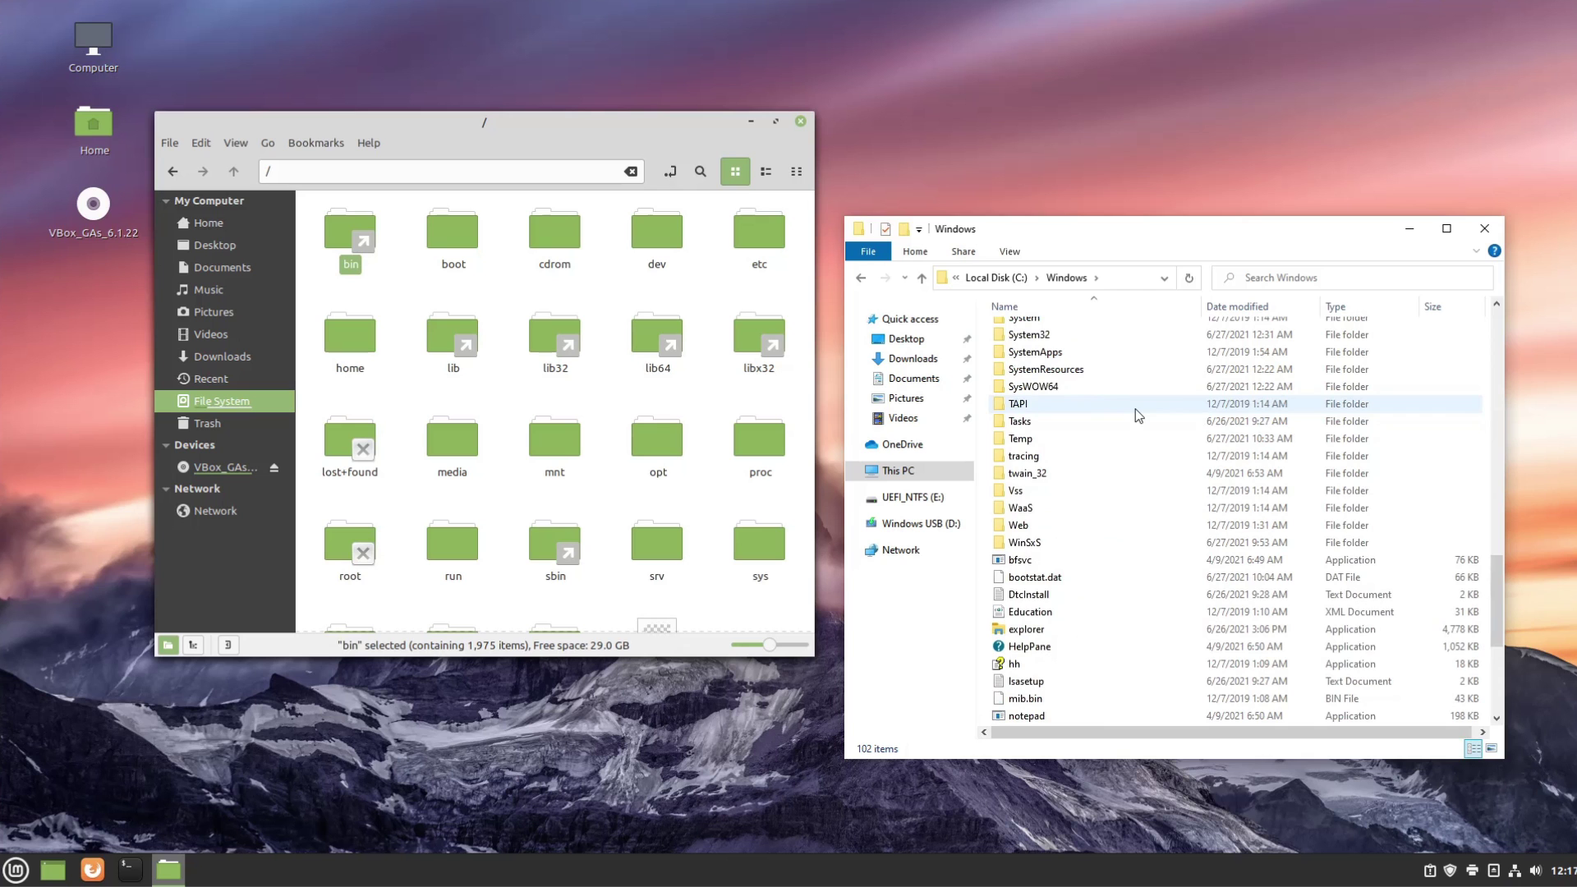
scroll(1139, 415, "up", 8)
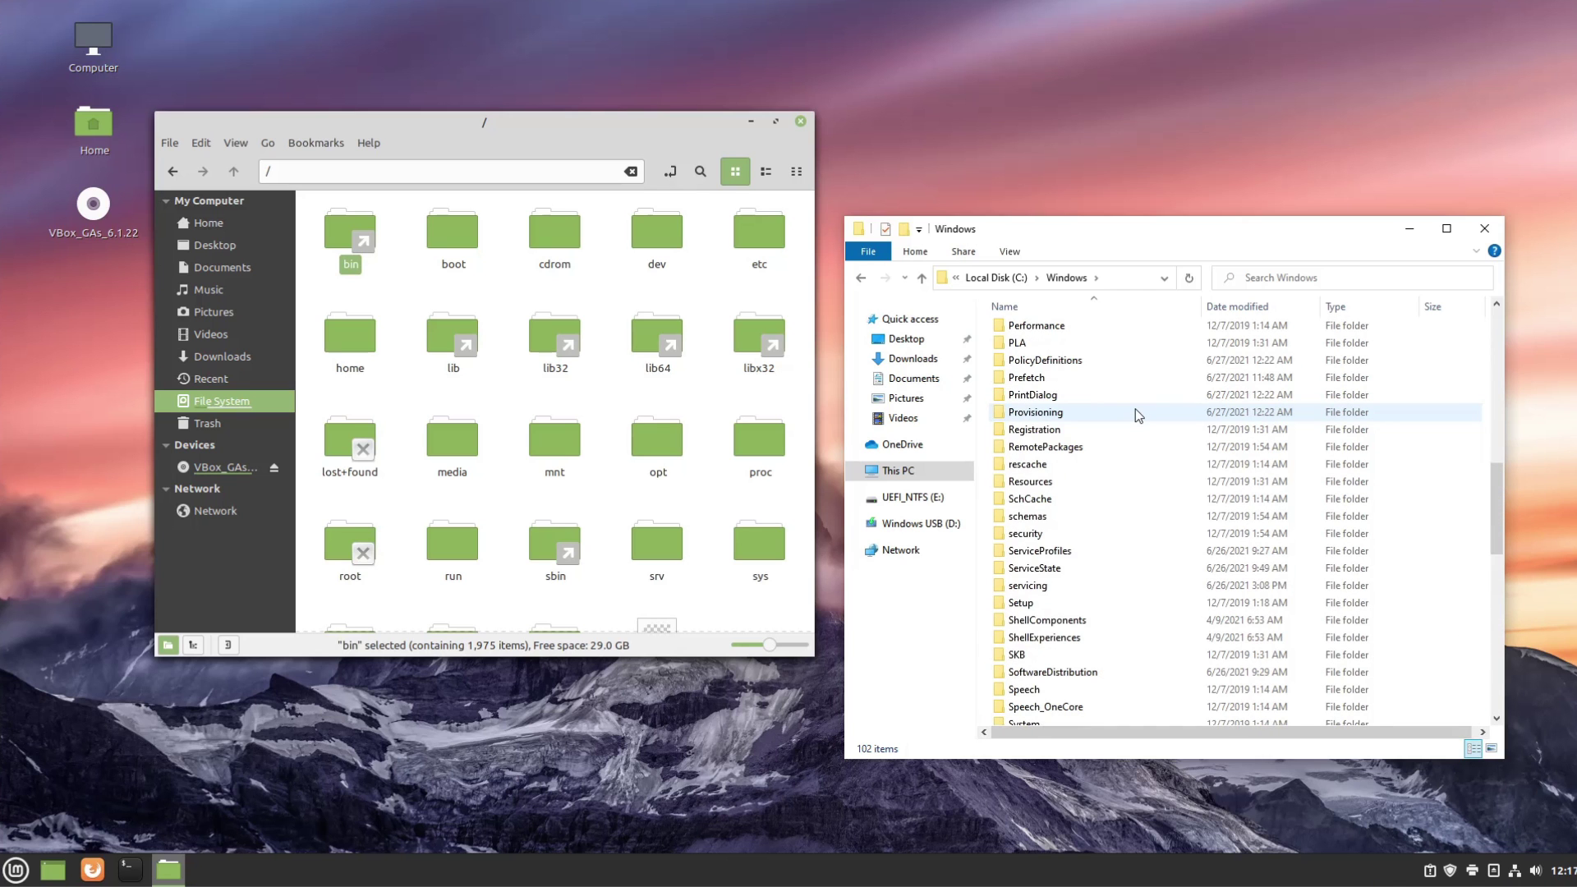
scroll(1098, 404, "up", 8)
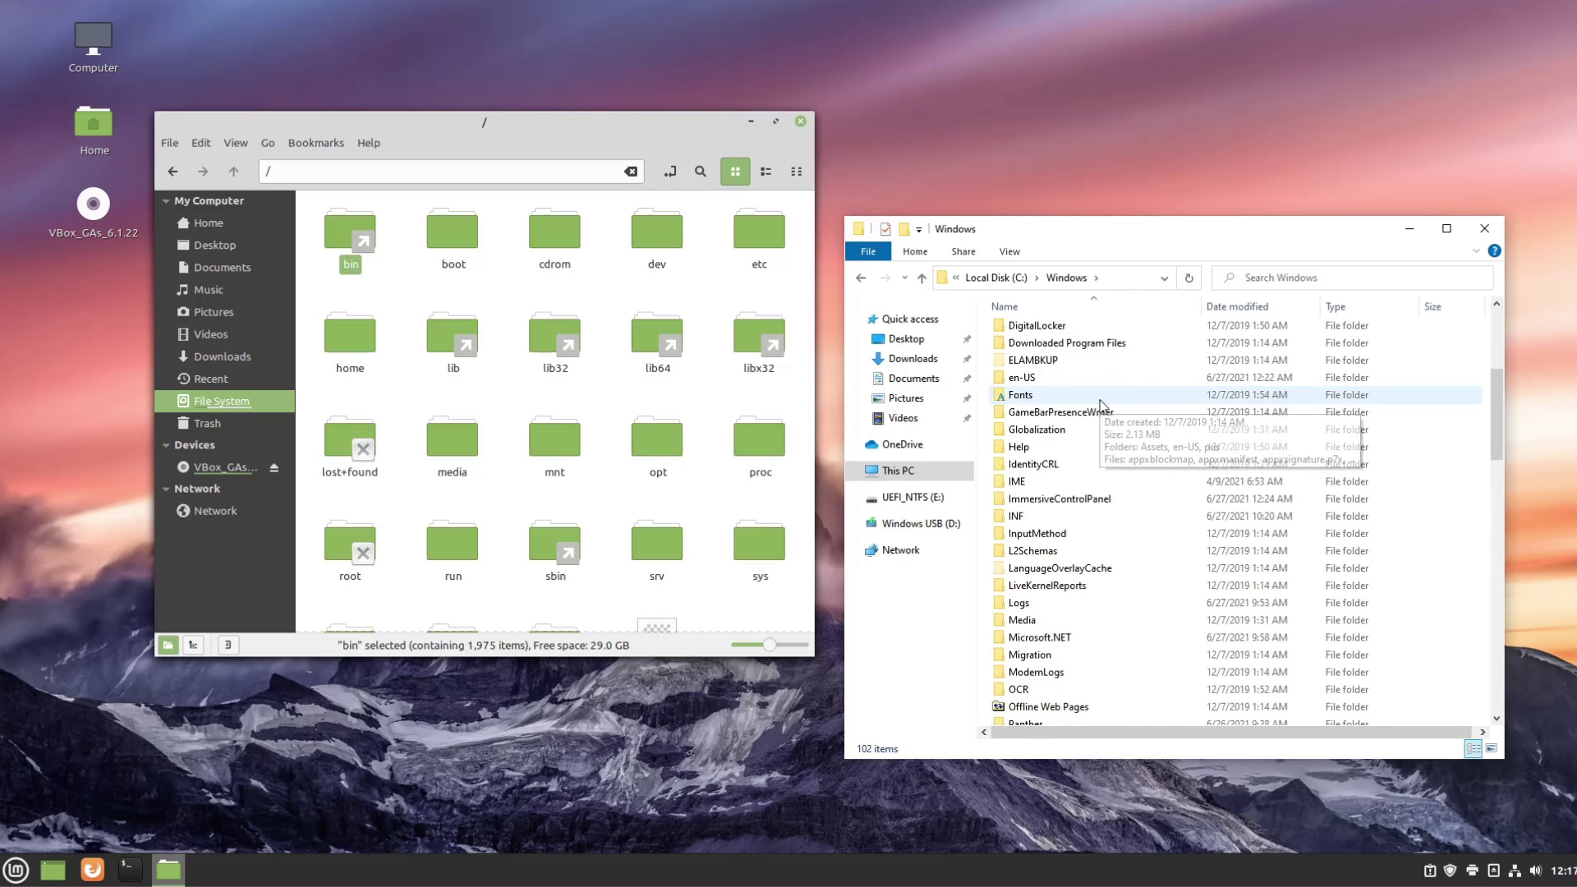
scroll(1100, 404, "up", 5)
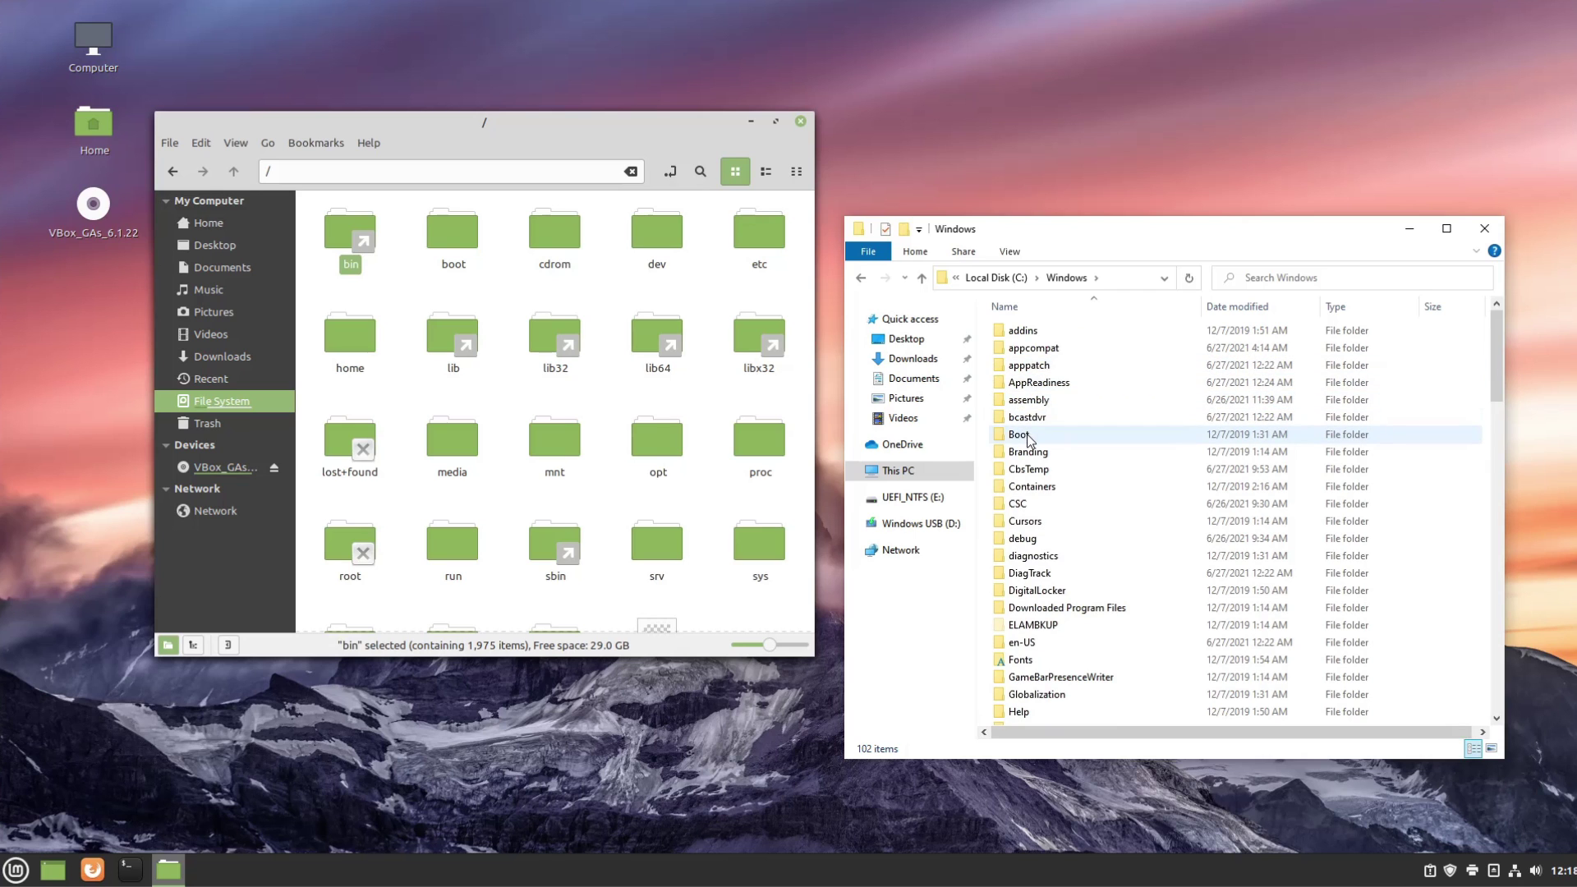
double_click(1028, 437)
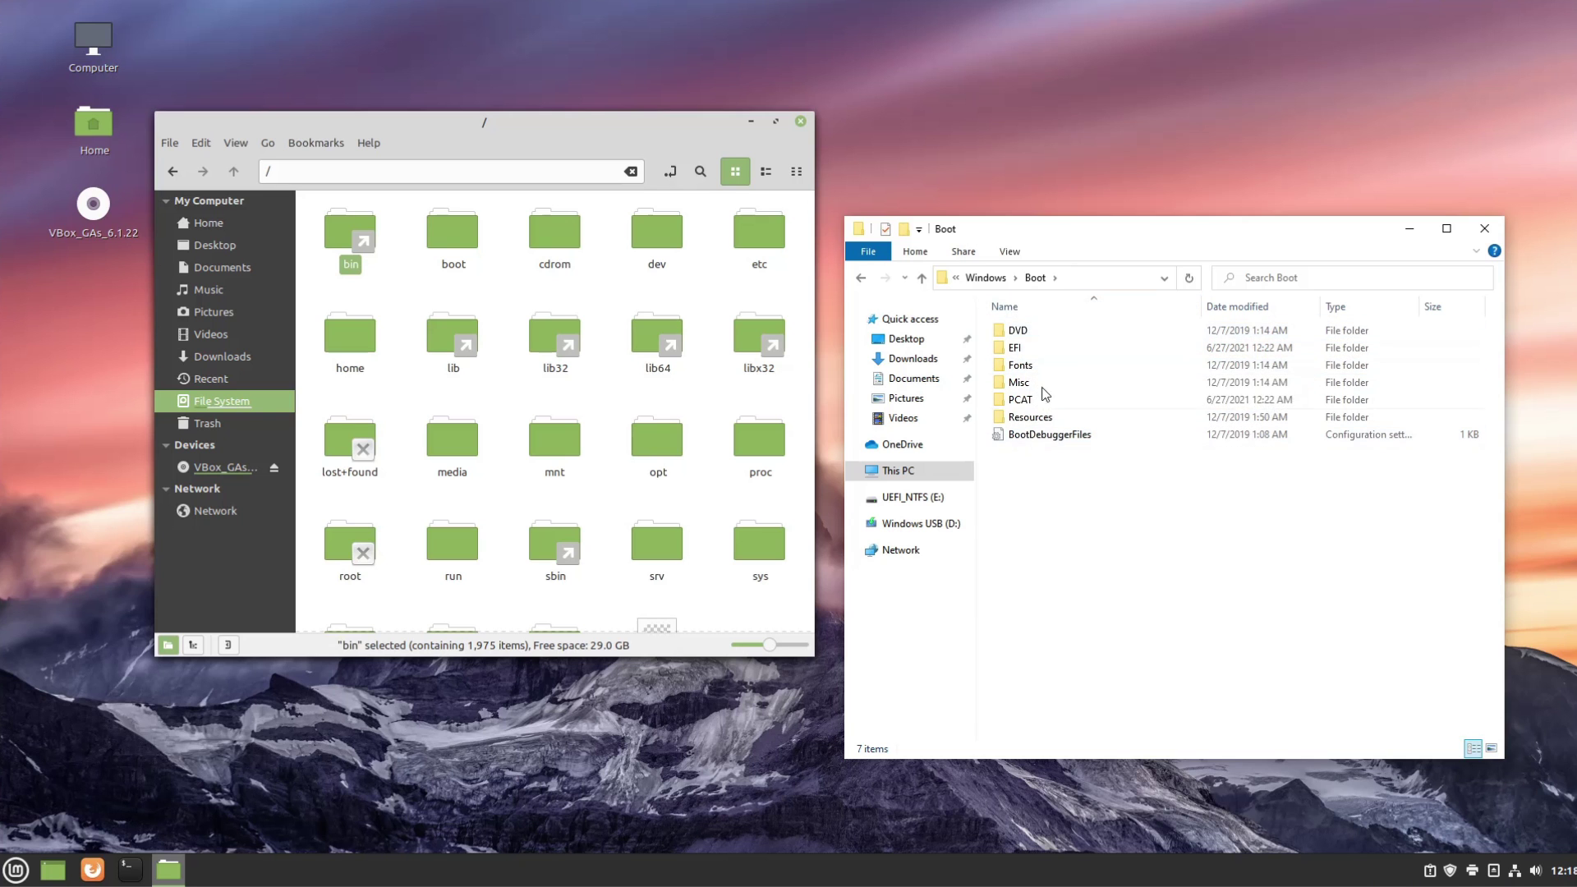
key("alt+F4")
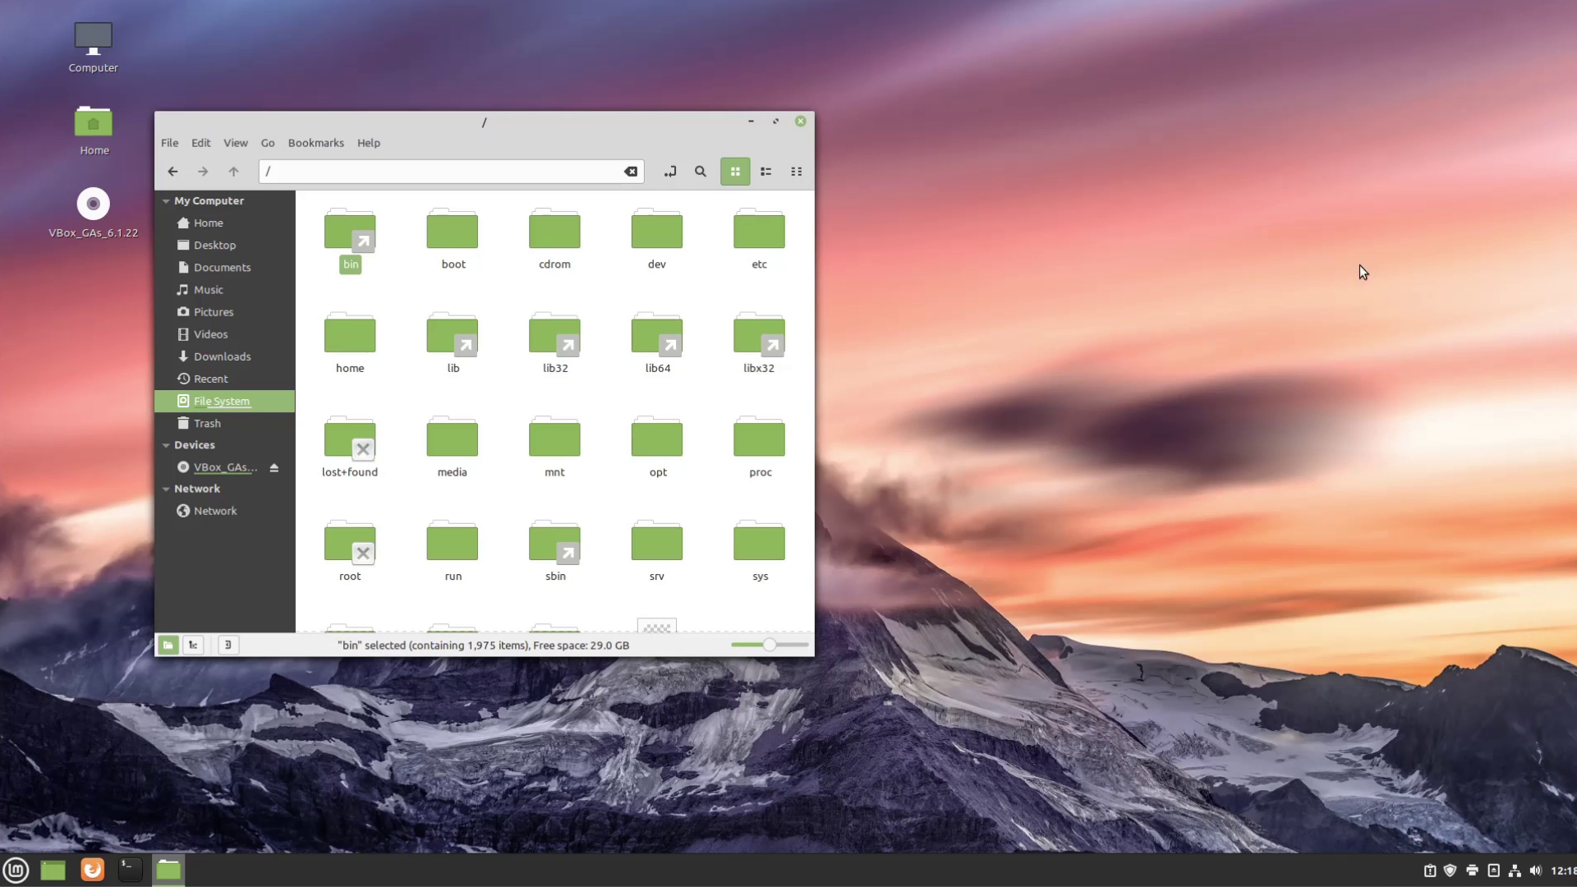
- Center the Nemo window and glance into /boot before returning to the root folder
left_click_drag(473, 122, 751, 134)
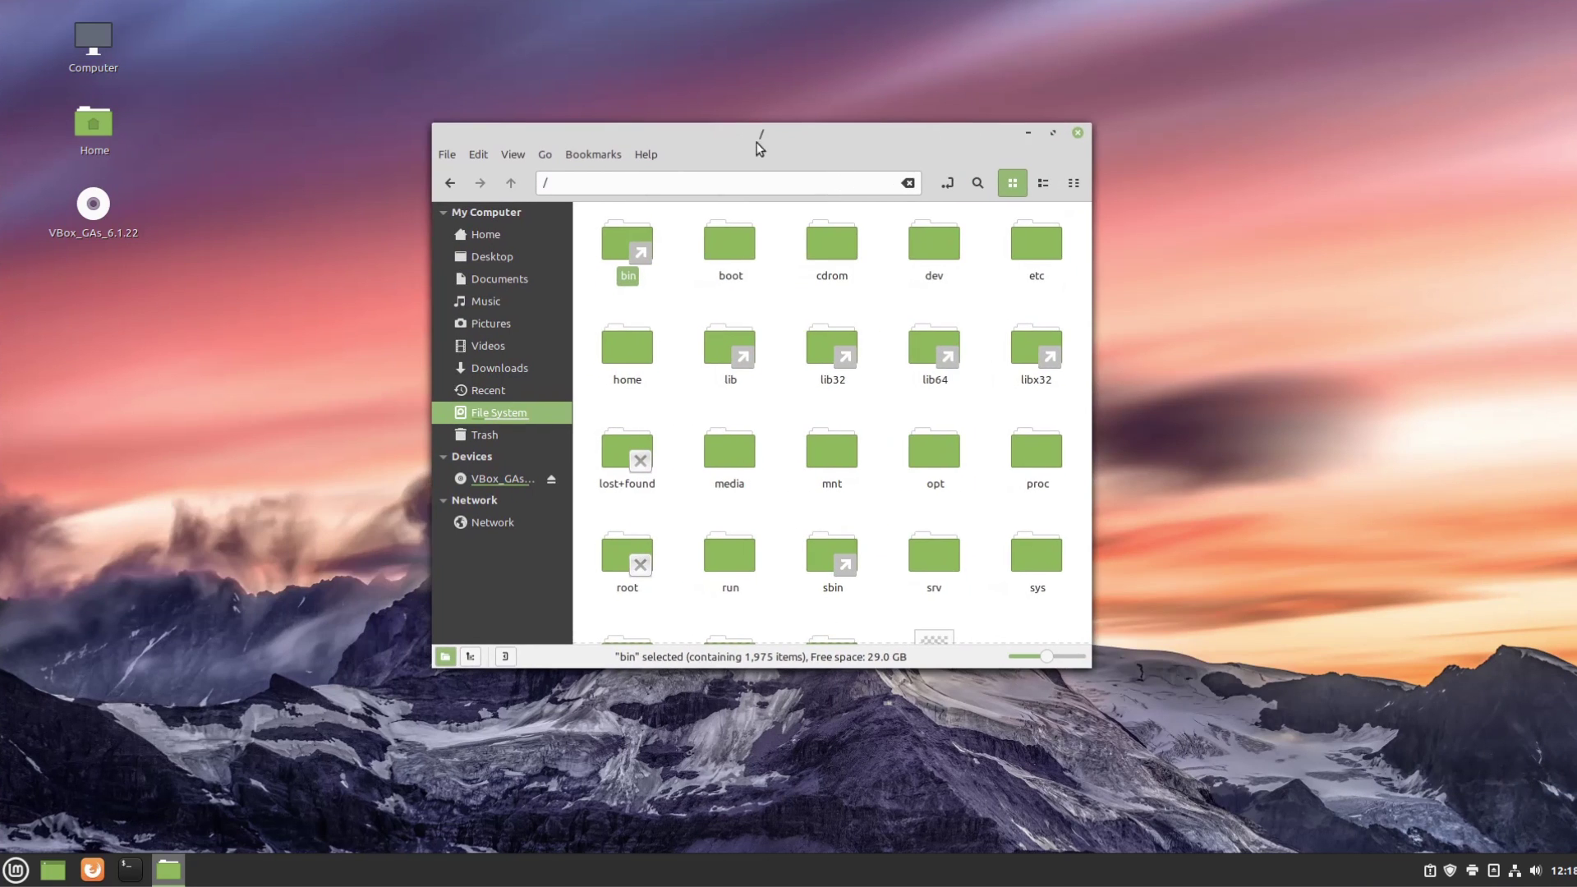
double_click(723, 238)
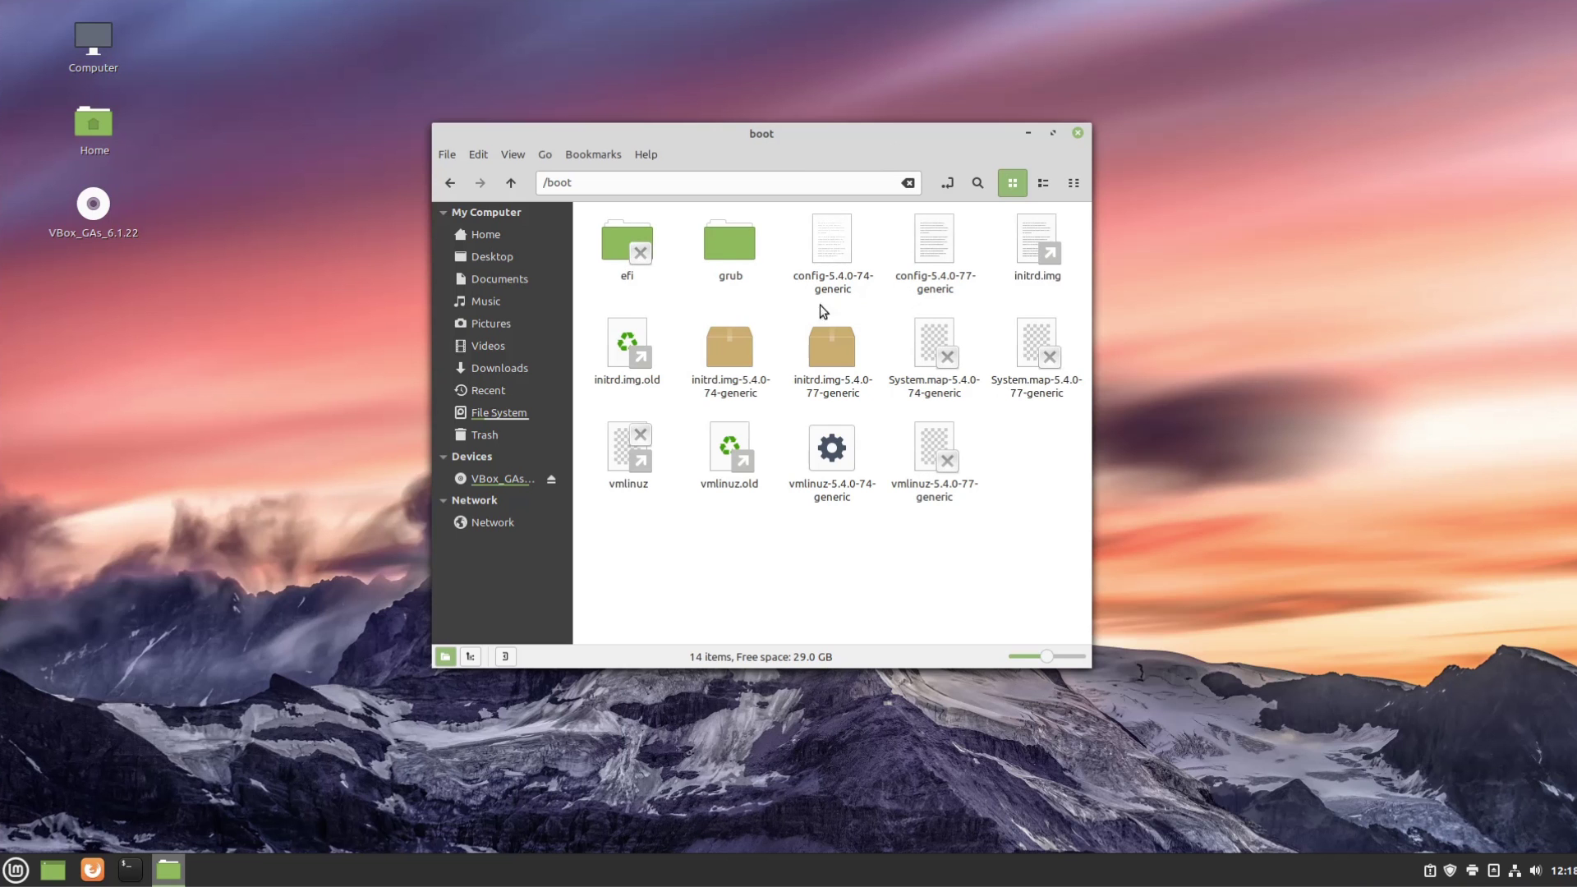
left_click_drag(882, 135, 653, 82)
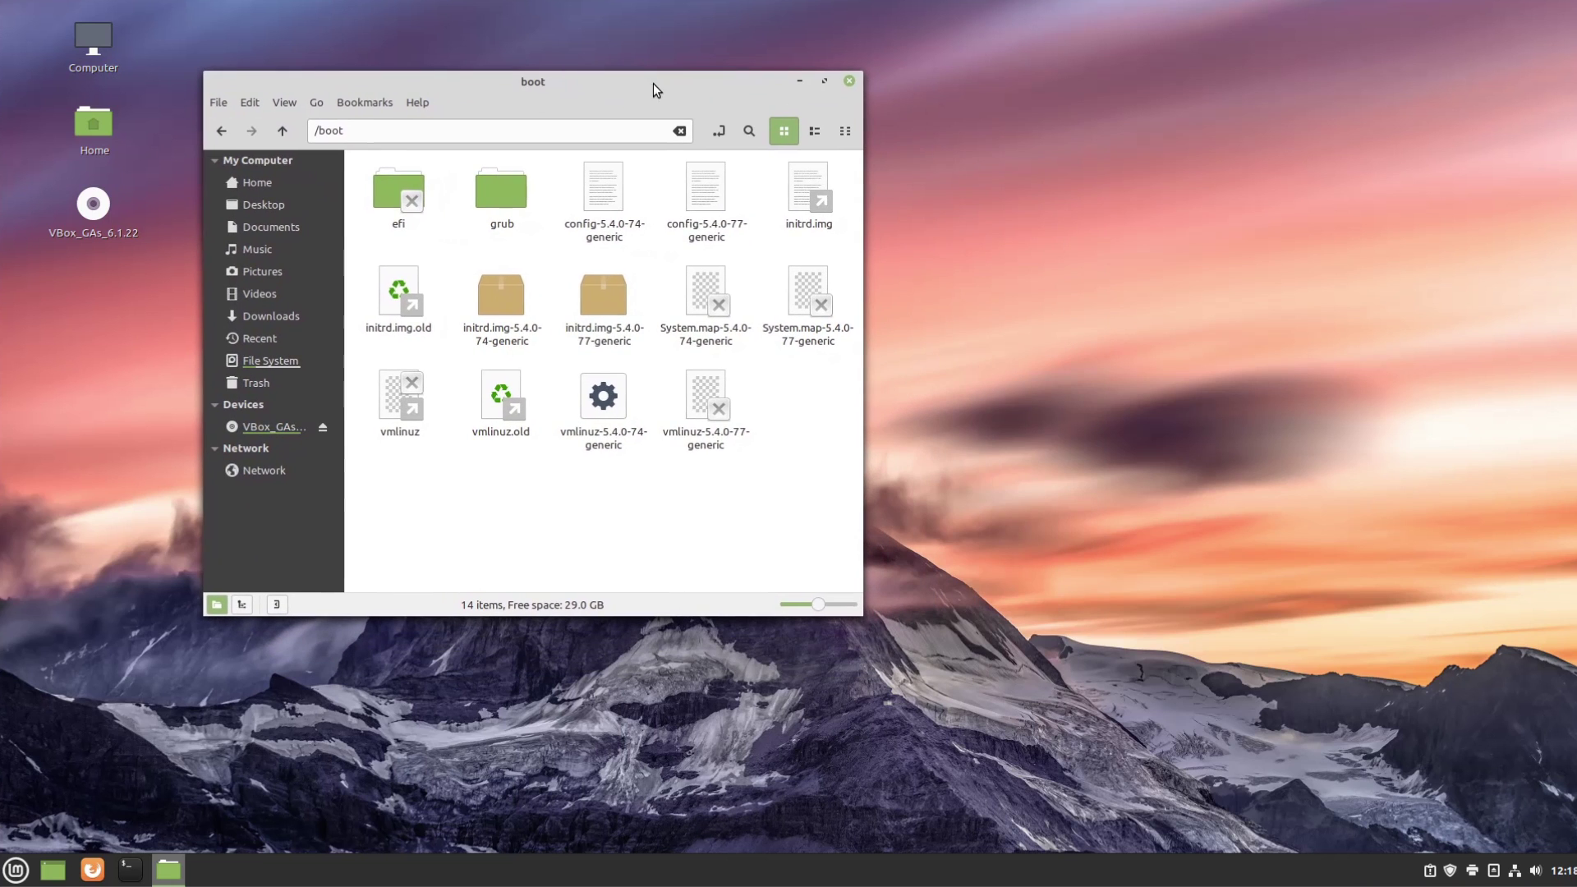
left_click(221, 131)
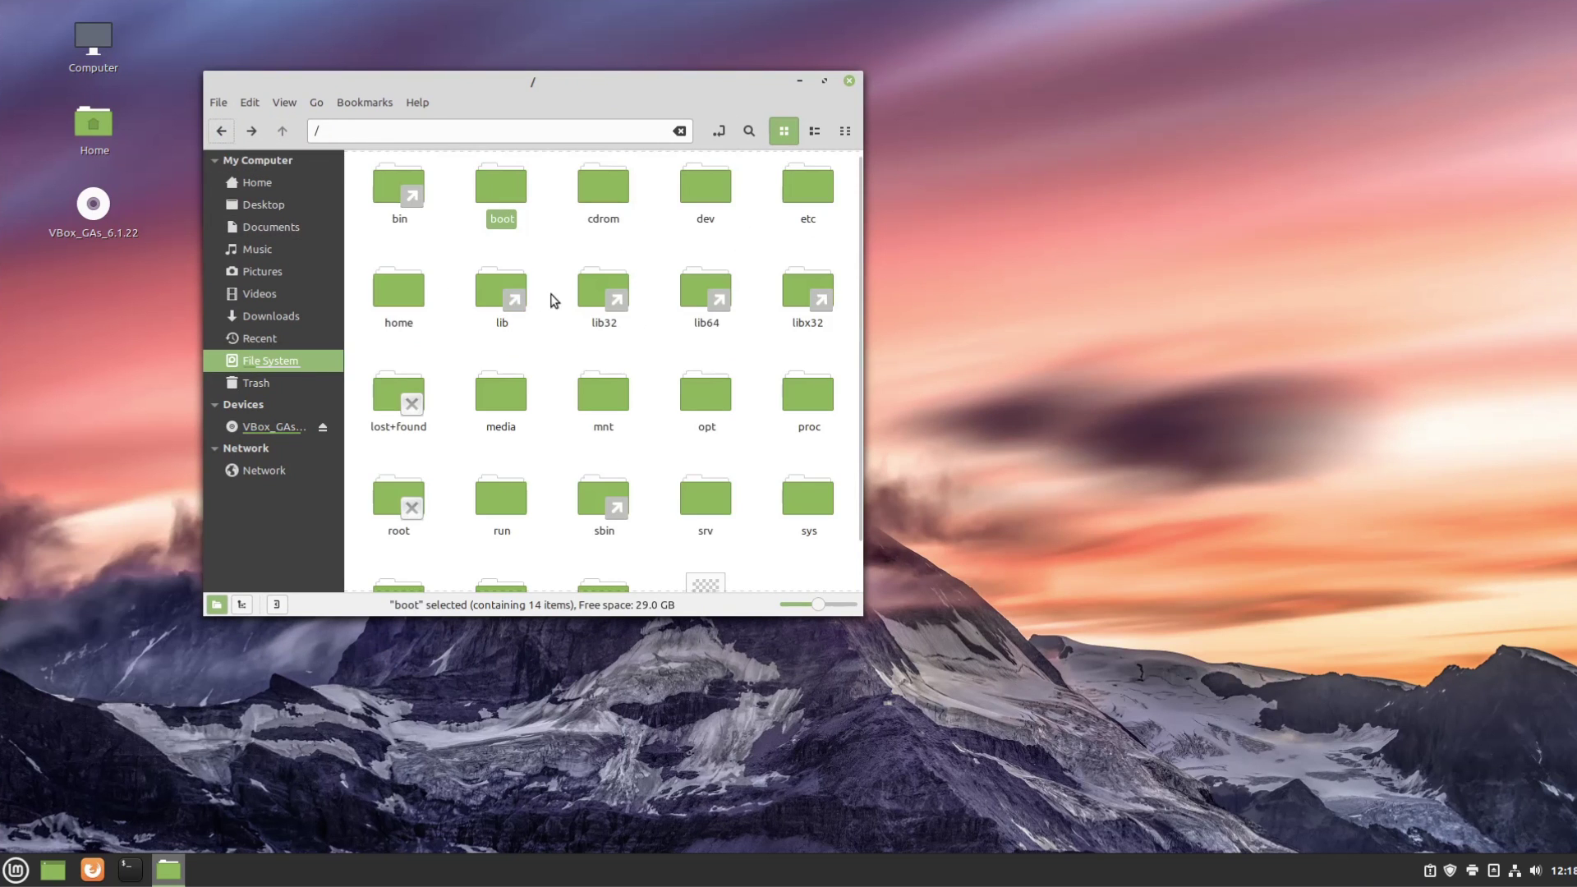
- Select lib, lib32 and lib64 together, then open just lib with its 155 items
left_click_drag(467, 334, 746, 281)
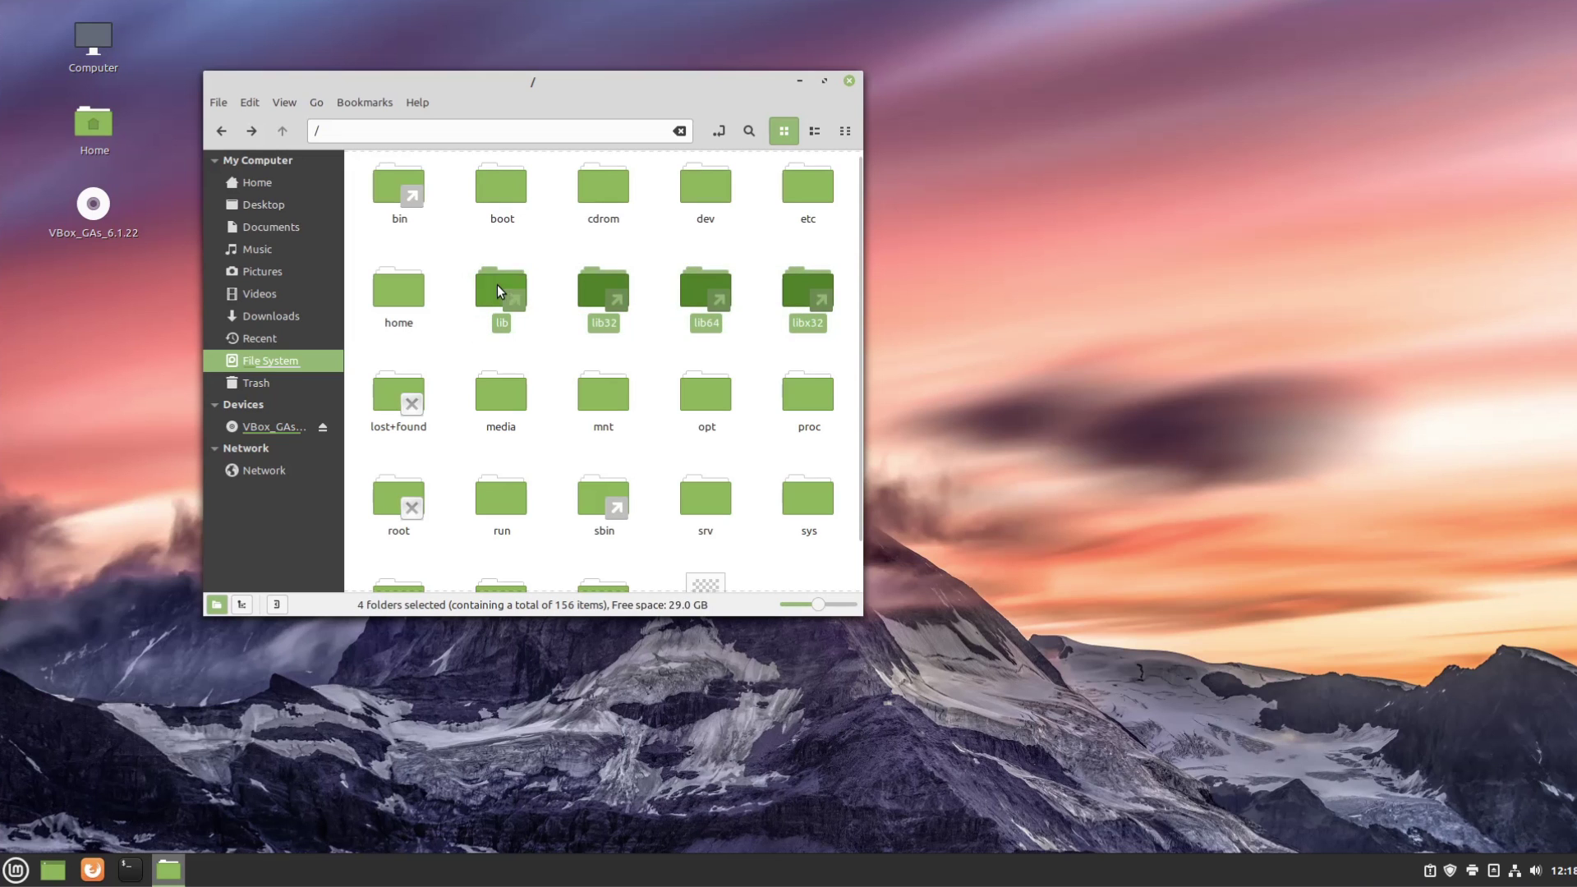
left_click(496, 284)
double_click(496, 278)
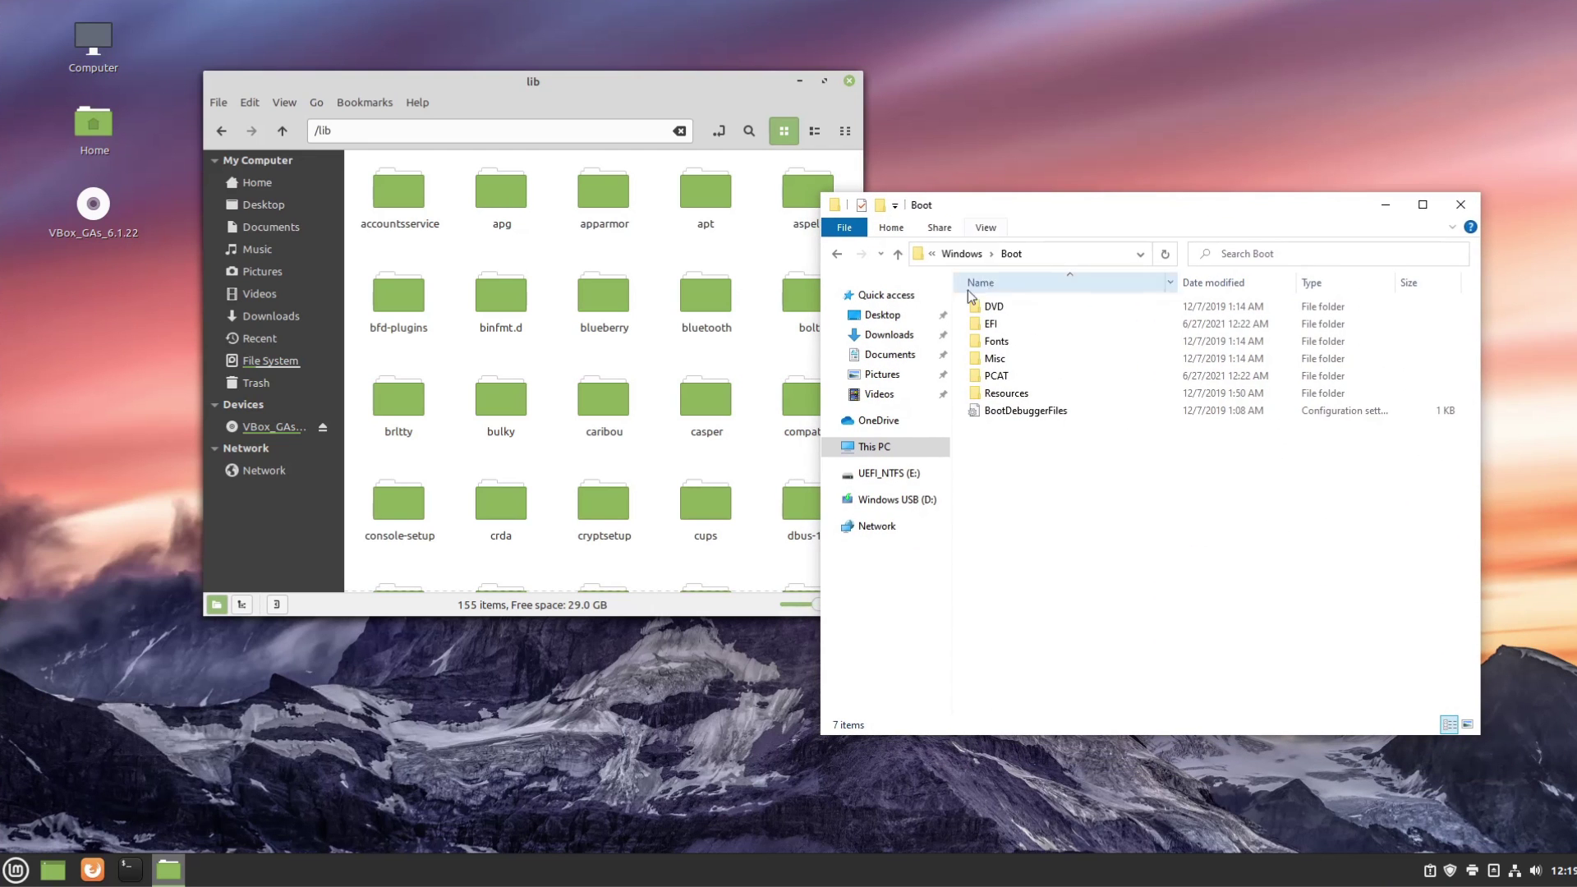
- From the Windows breadcrumb, open System32 and scroll through its 4,527 items
left_click(961, 253)
scroll(1046, 566, "down", 10)
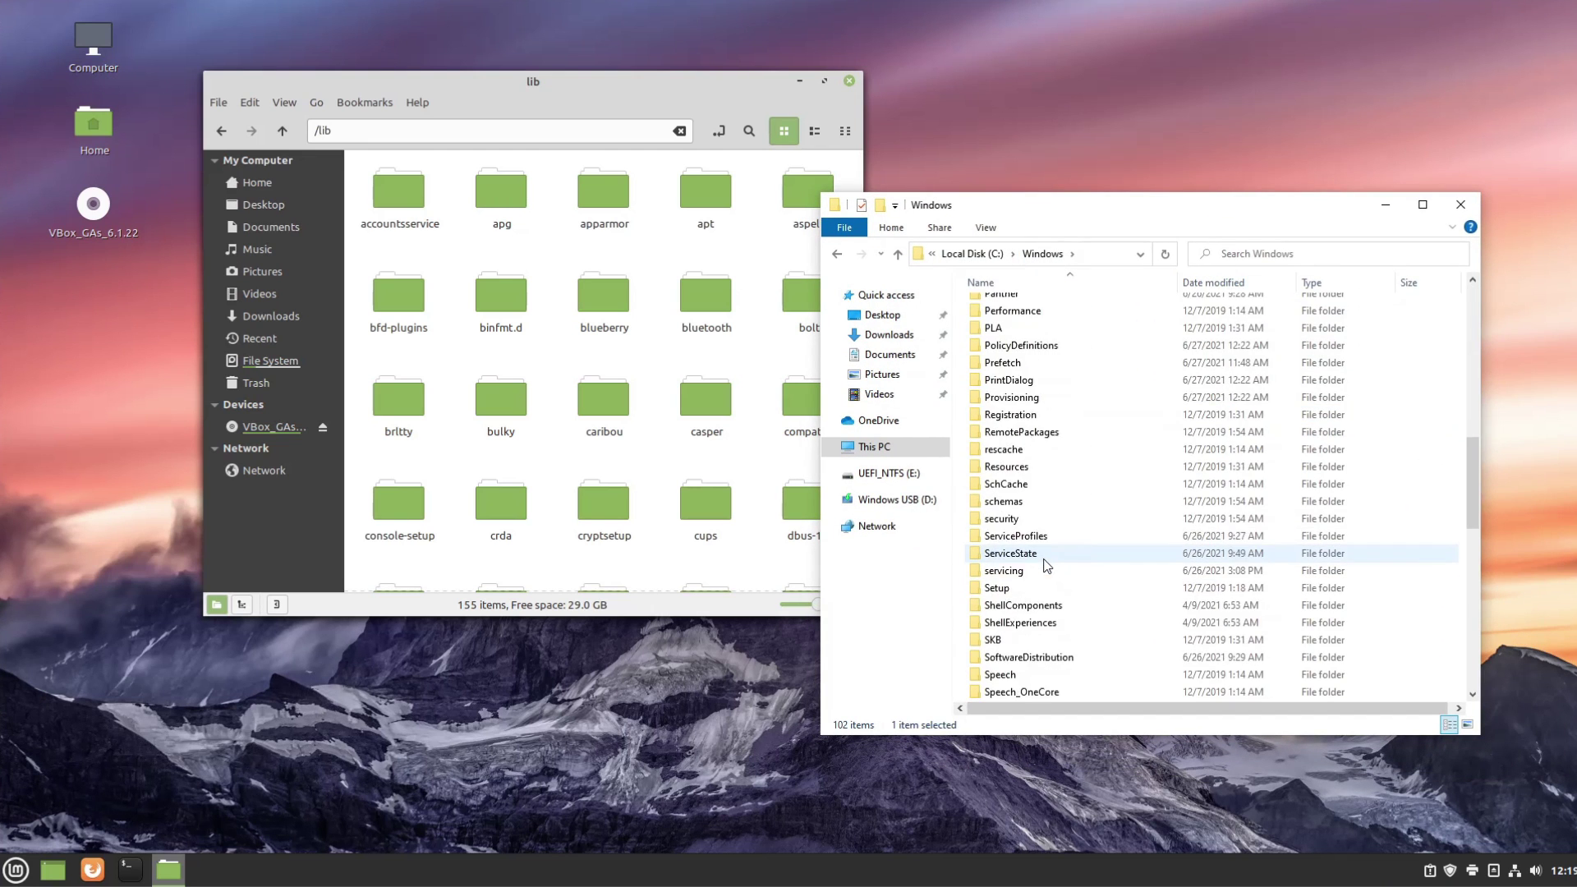
scroll(1046, 566, "down", 7)
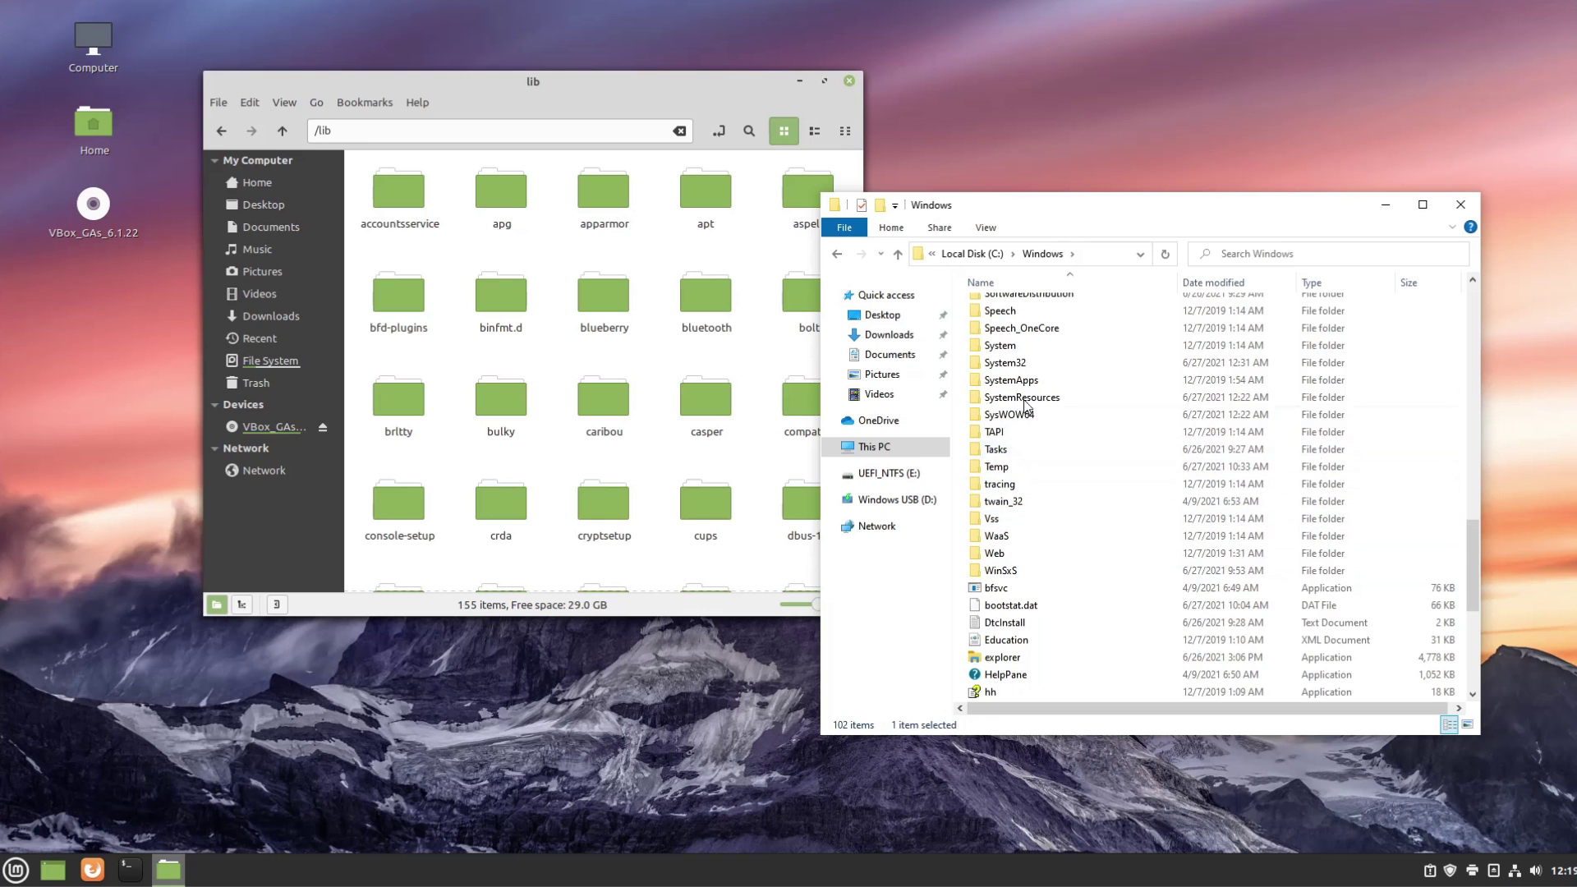
double_click(1010, 363)
scroll(1156, 475, "down", 15)
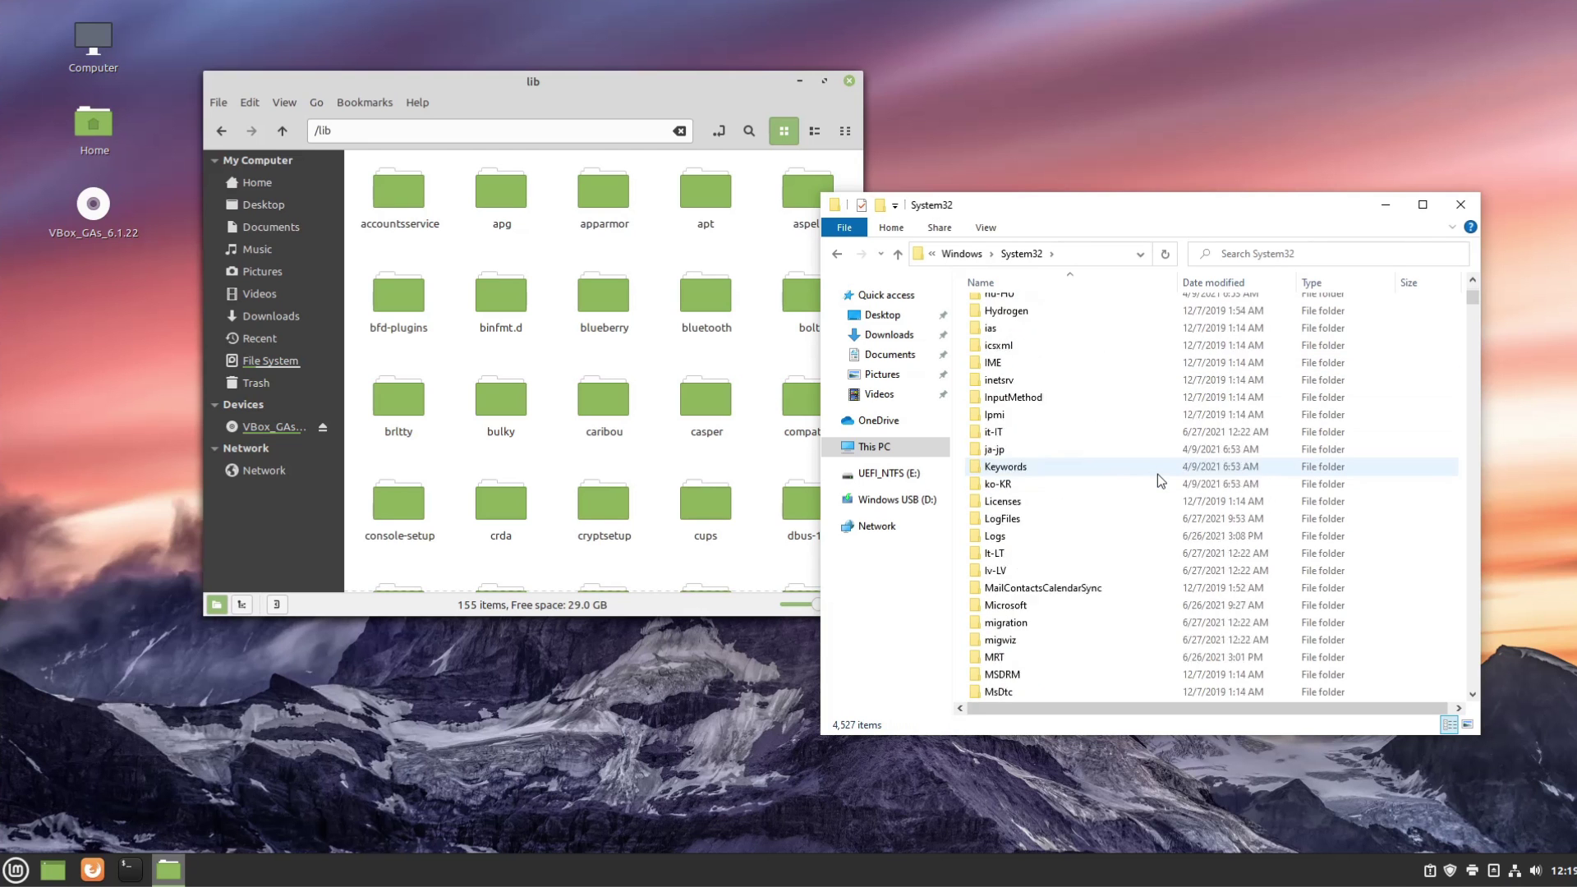
scroll(1156, 475, "down", 11)
left_click_drag(1475, 302, 1506, 532)
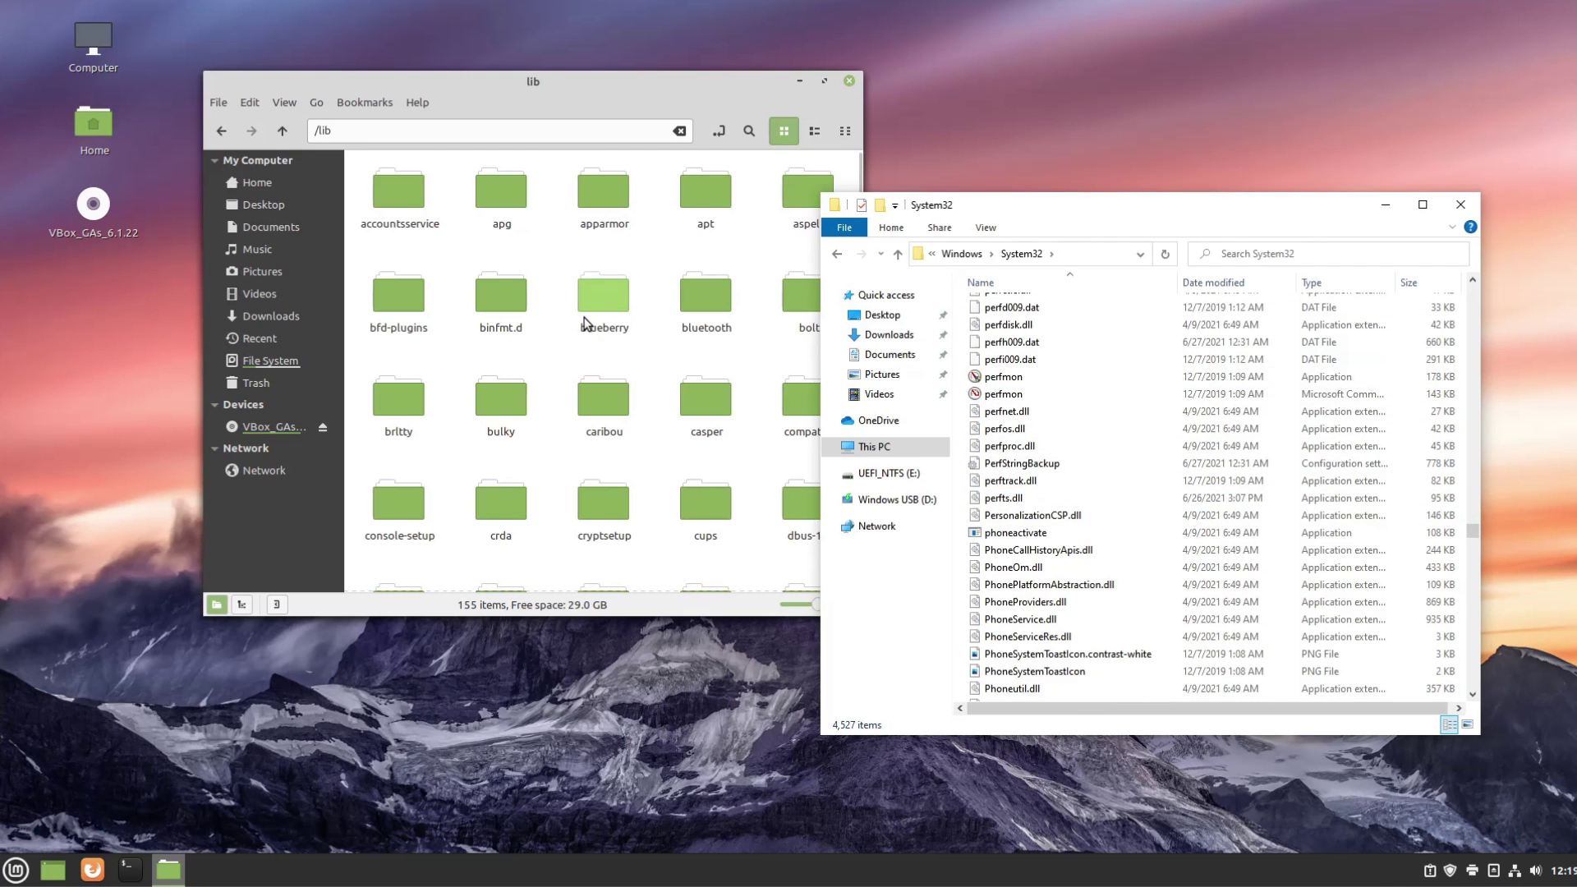
- Go up to Local Disk (C:) and reopen C:\Windows, listing its 102 items
left_click(960, 254)
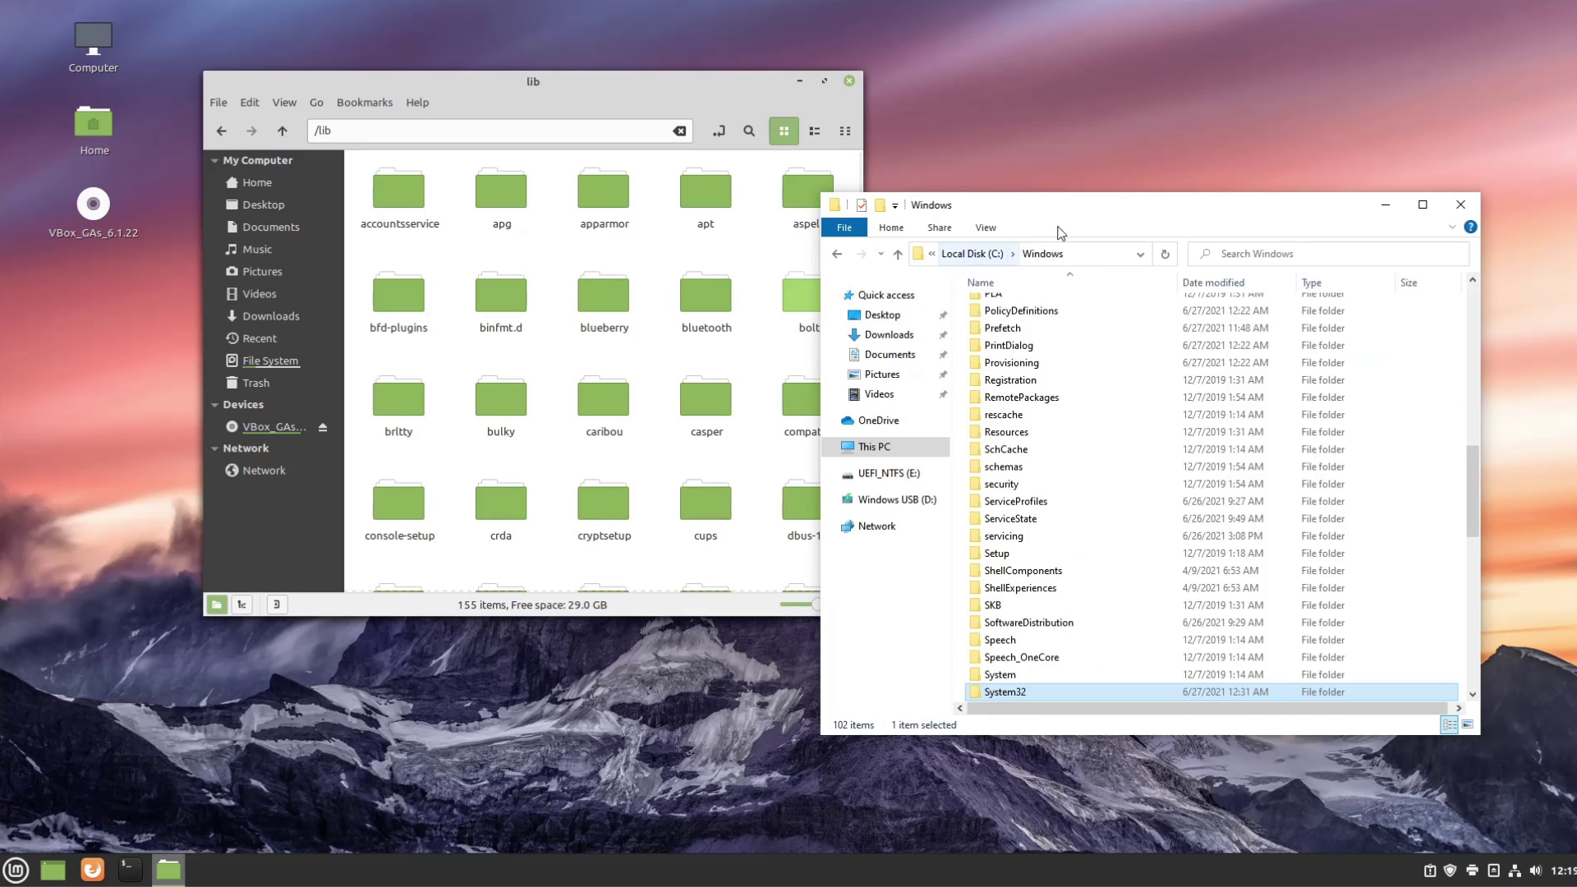
scroll(1107, 461, "up", 10)
scroll(1084, 452, "up", 5)
left_click(985, 255)
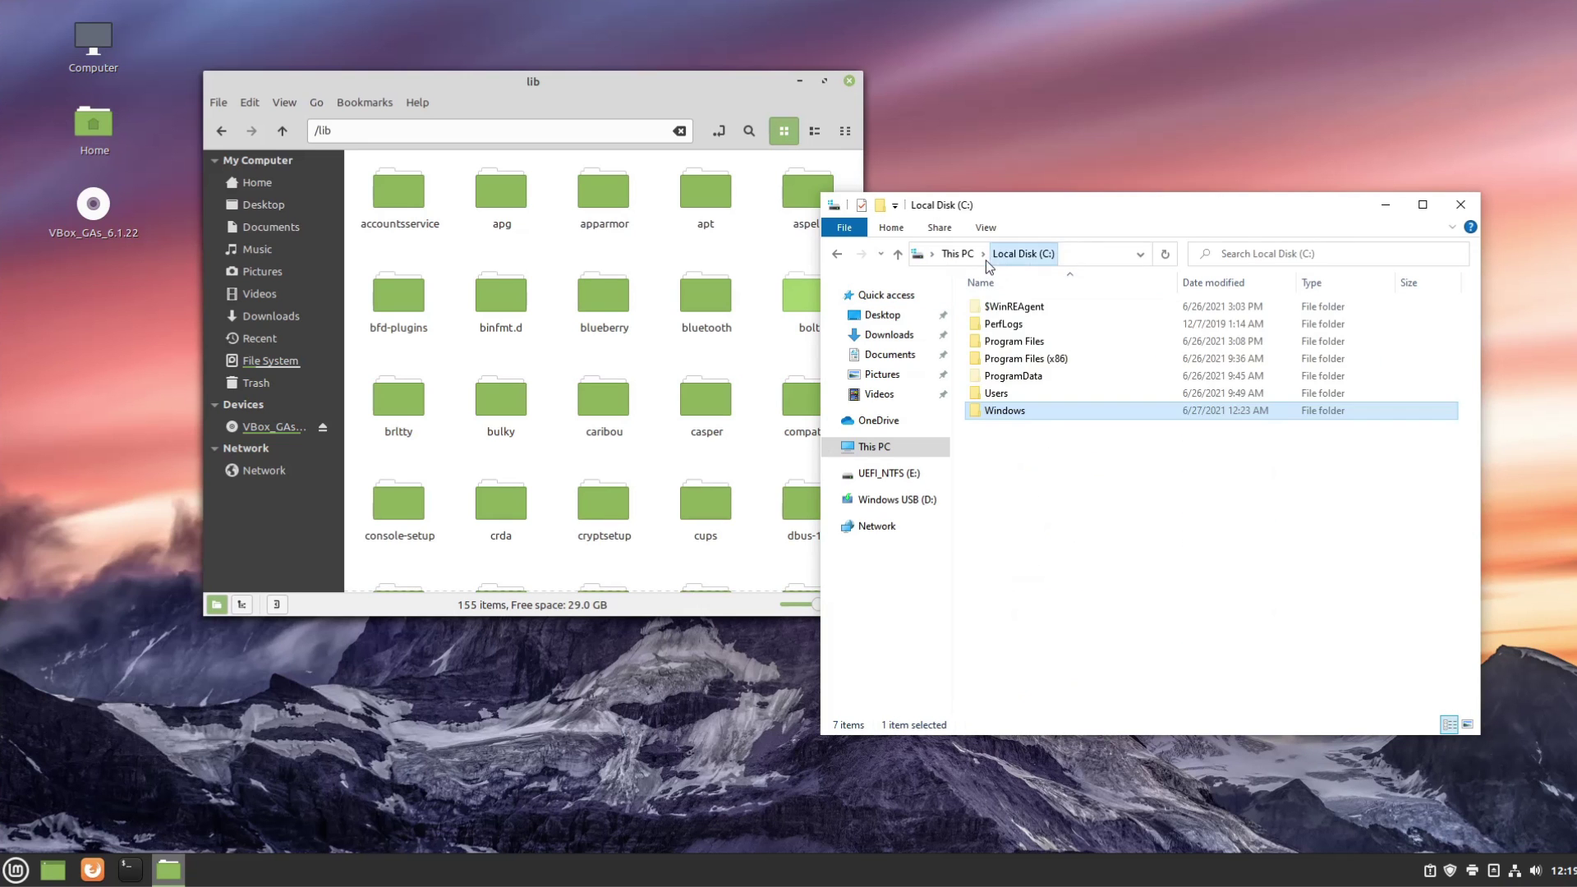
double_click(1047, 413)
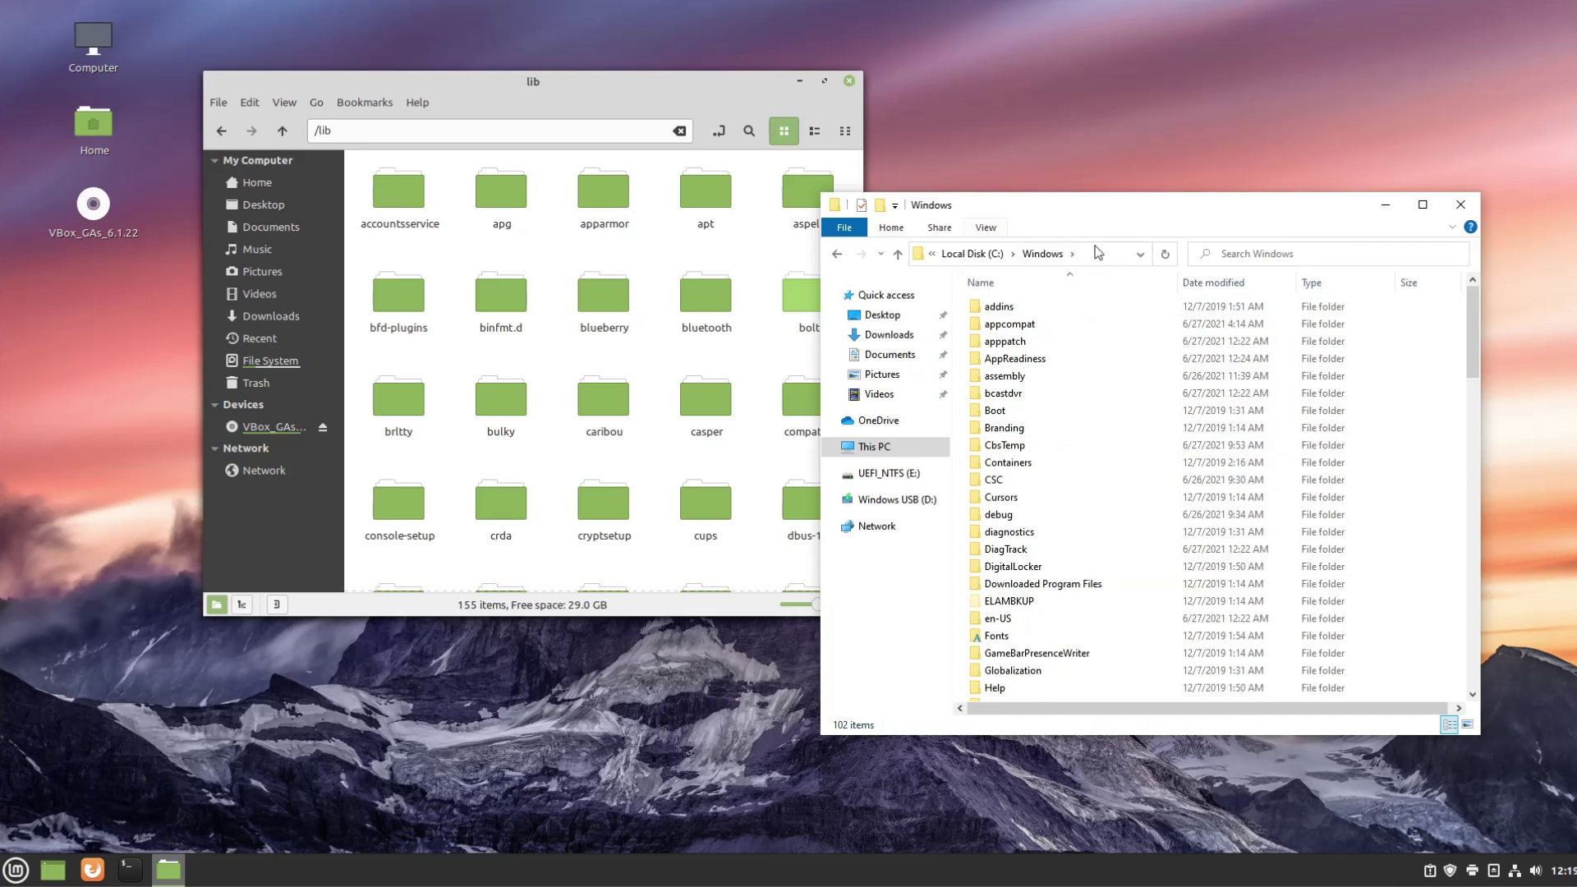
scroll(1094, 480, "down", 20)
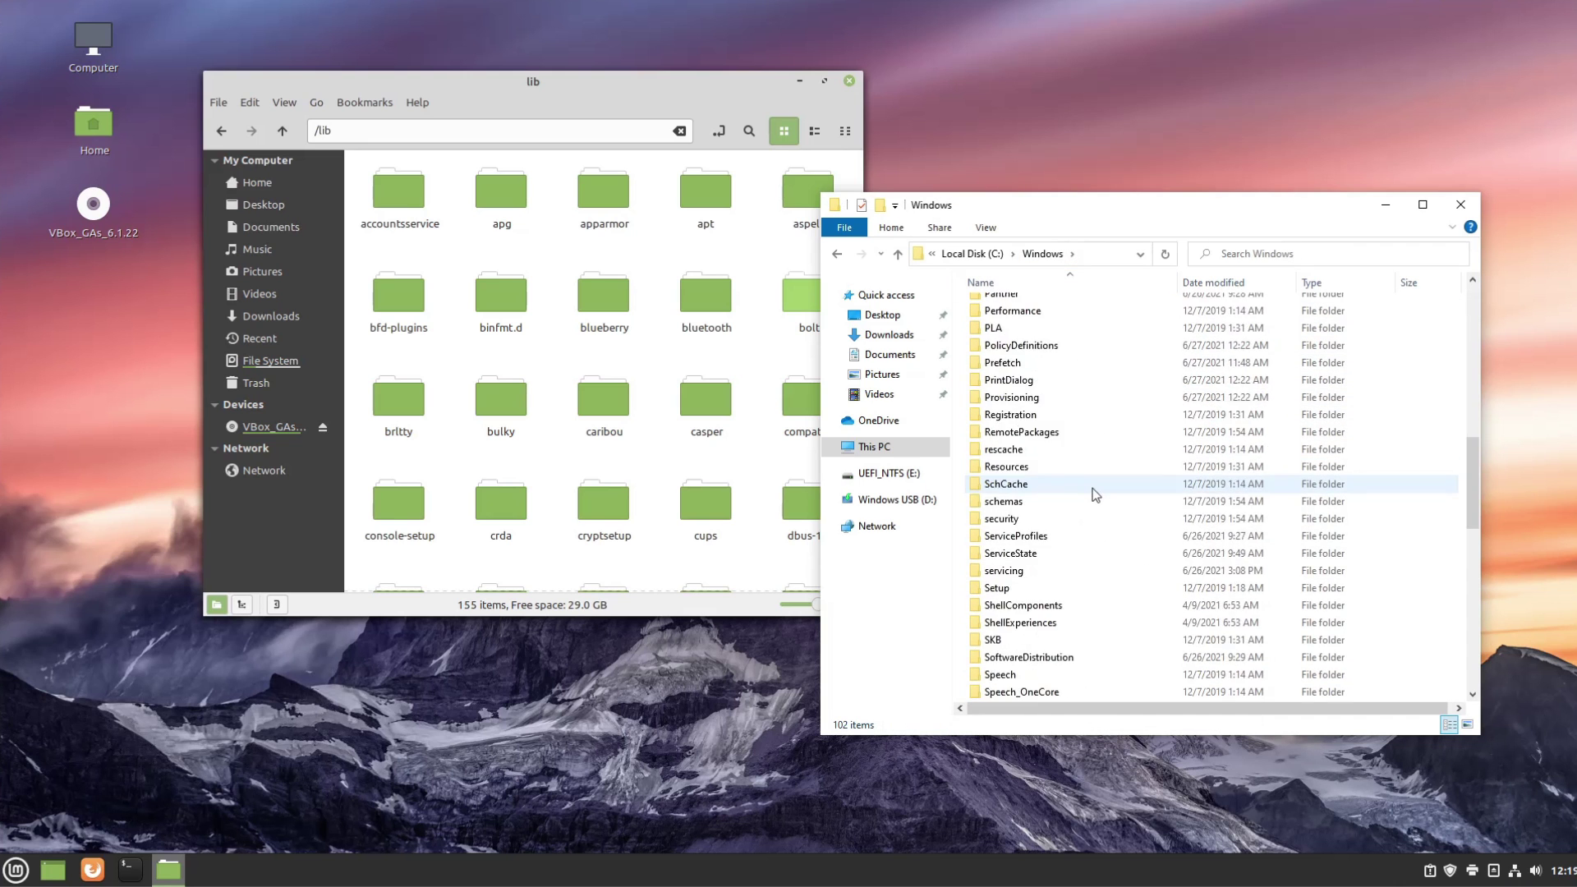
- Open /dev, scroll its 204 device entries like null, random and sda, then return to /
scroll(1097, 502, "down", 2)
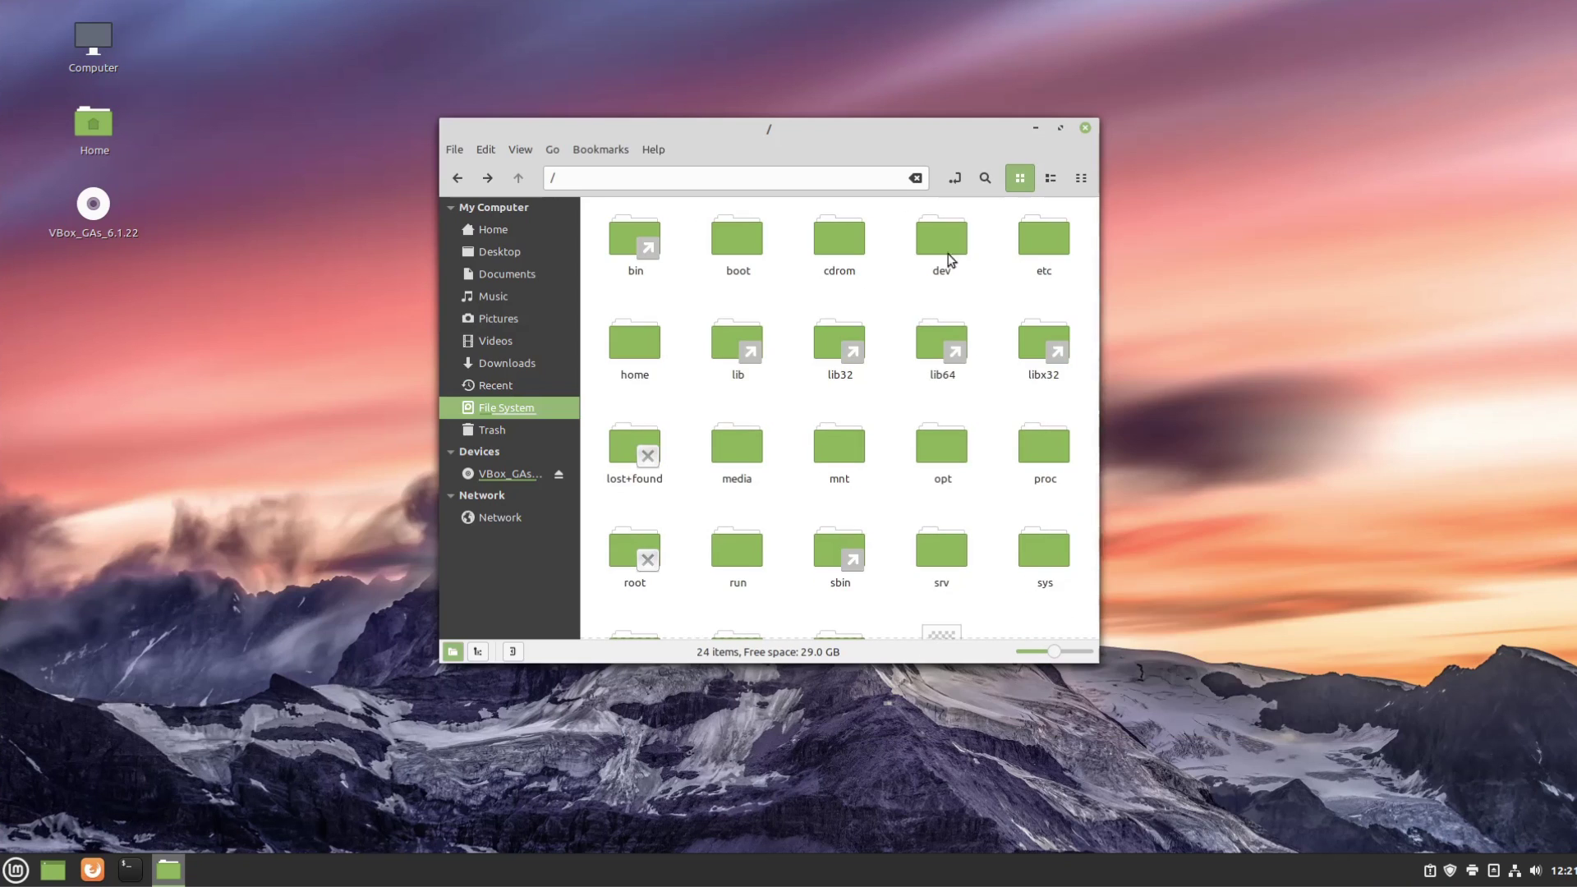
scroll(909, 602, "up", 1)
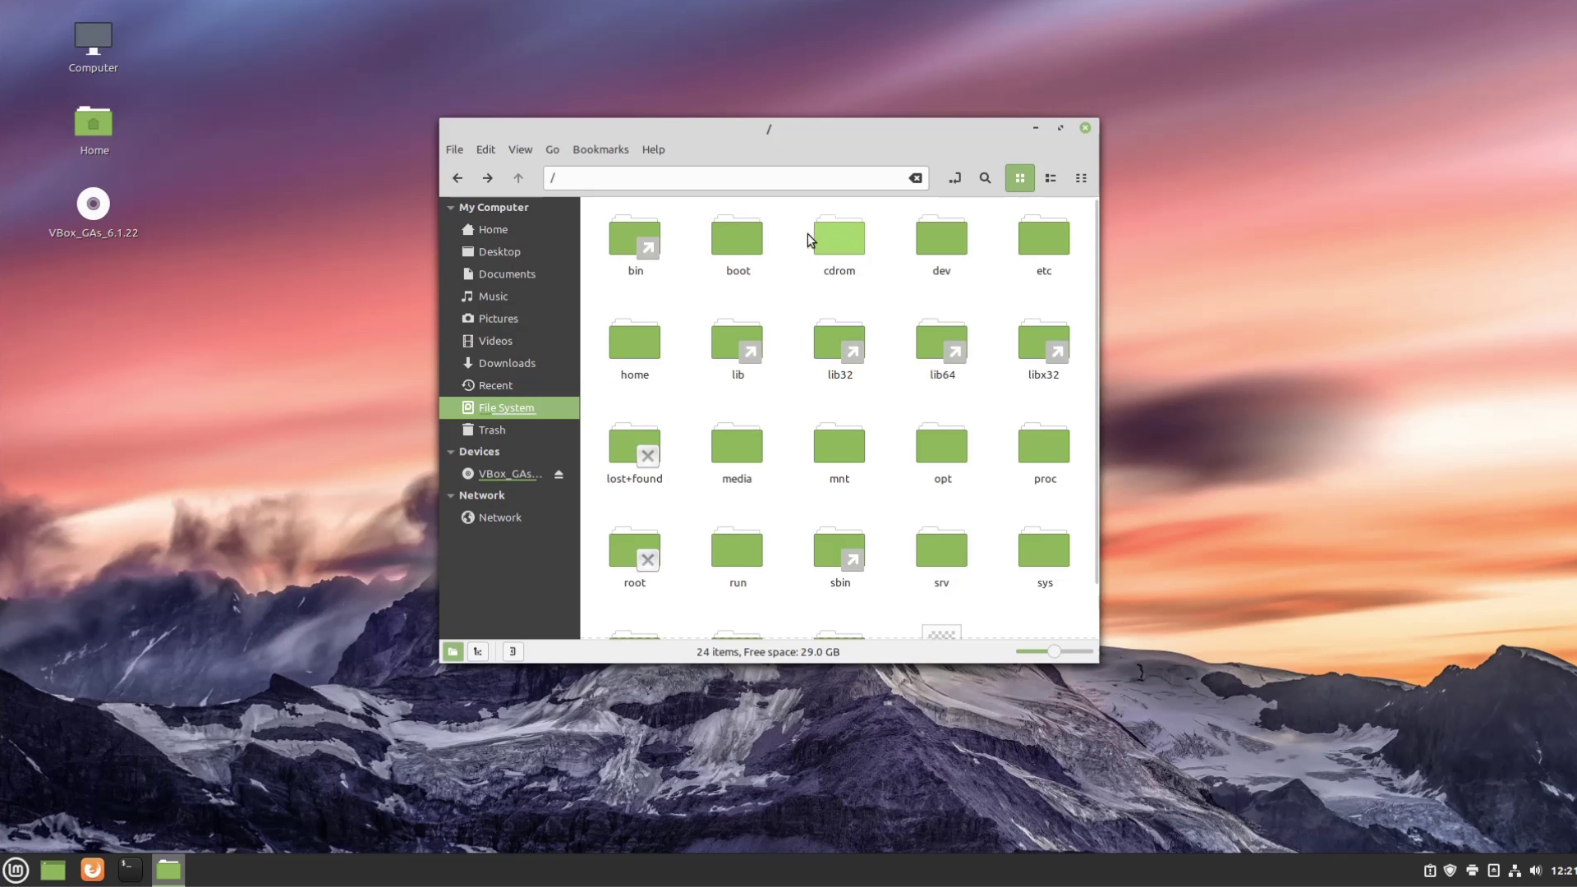
scroll(890, 262, "down", 1)
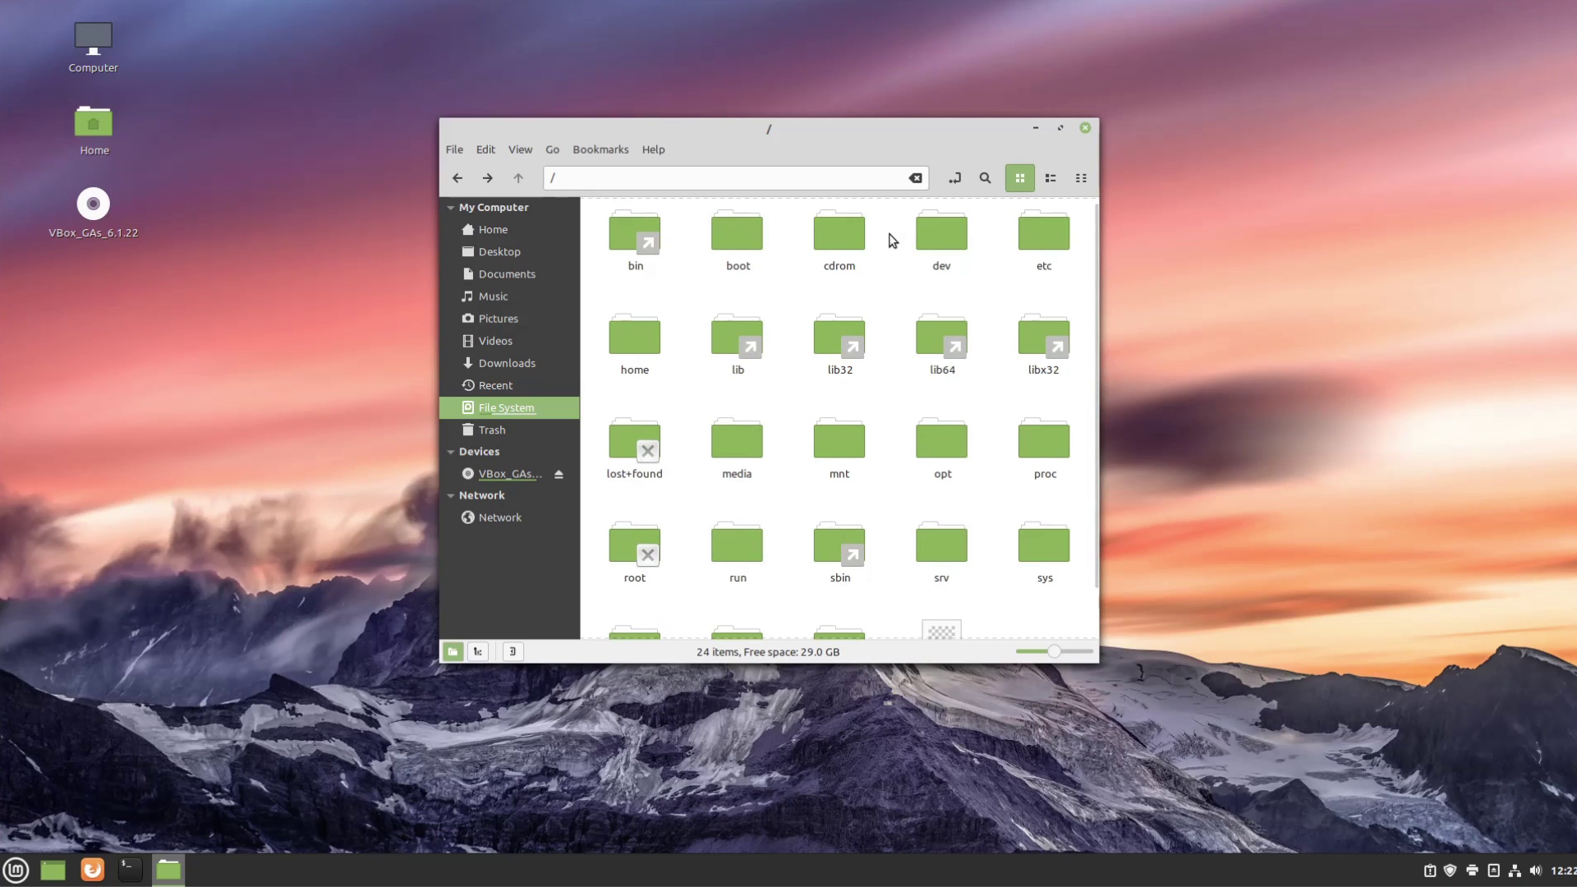
double_click(942, 238)
scroll(845, 361, "down", 2)
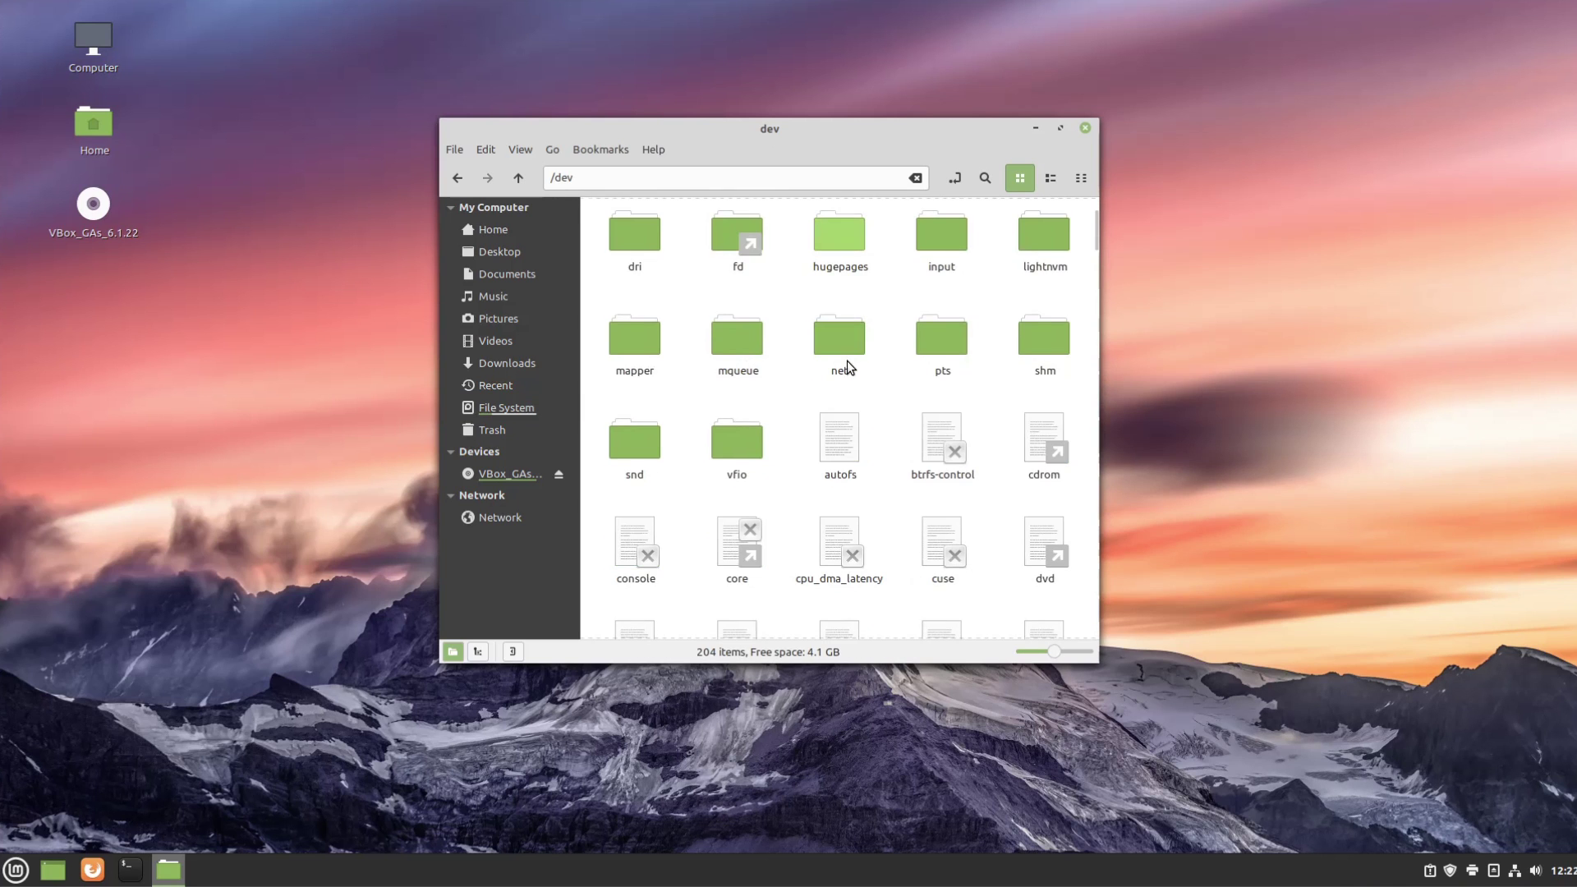
scroll(926, 422, "down", 5)
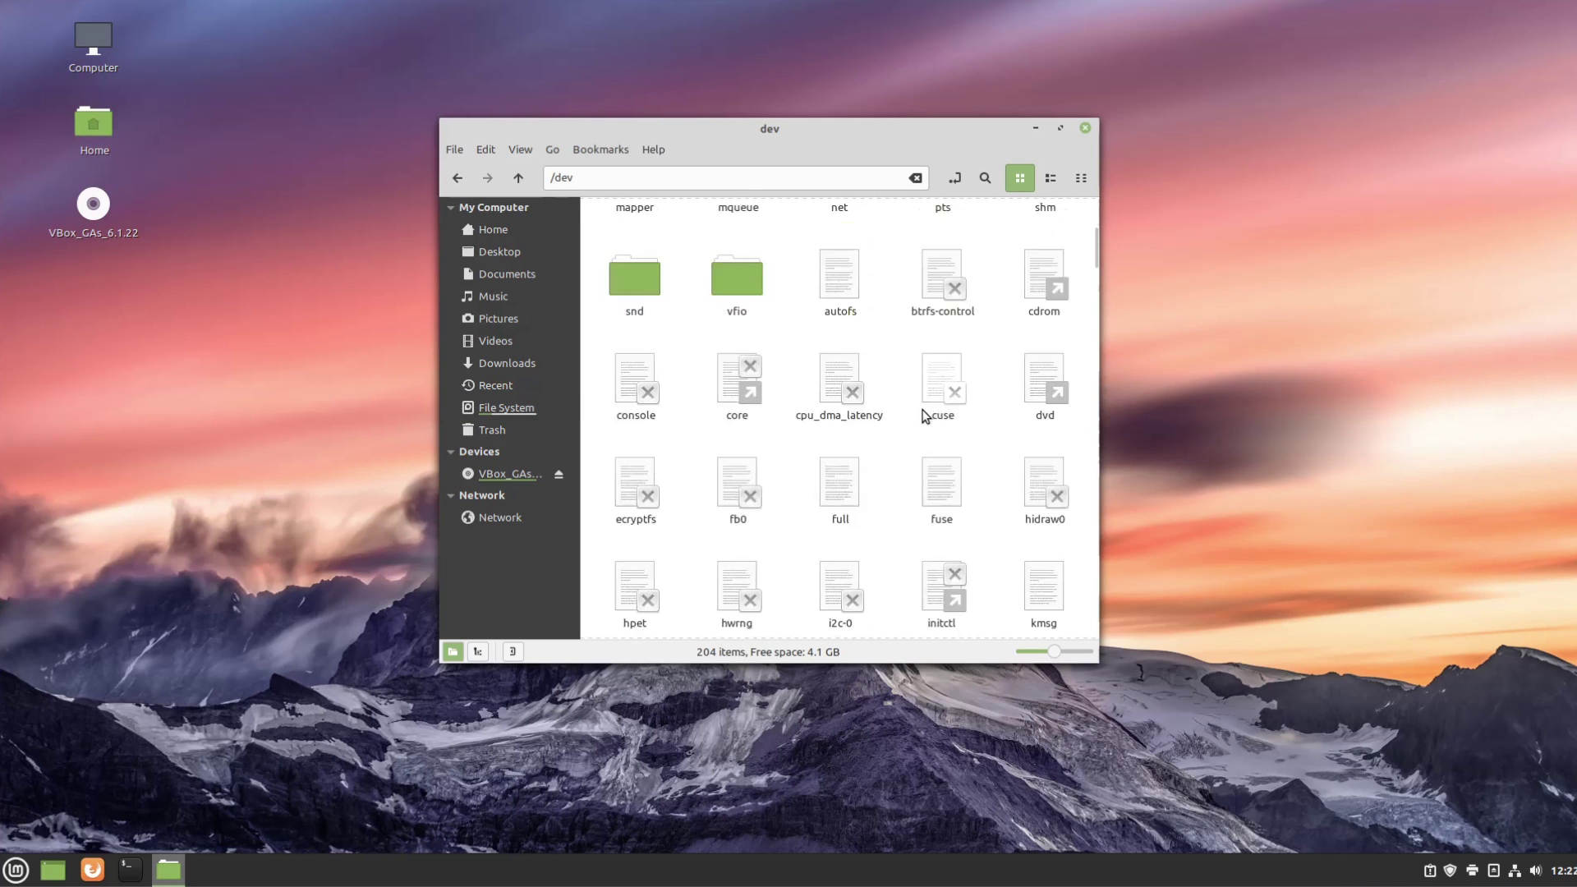
scroll(926, 425, "down", 10)
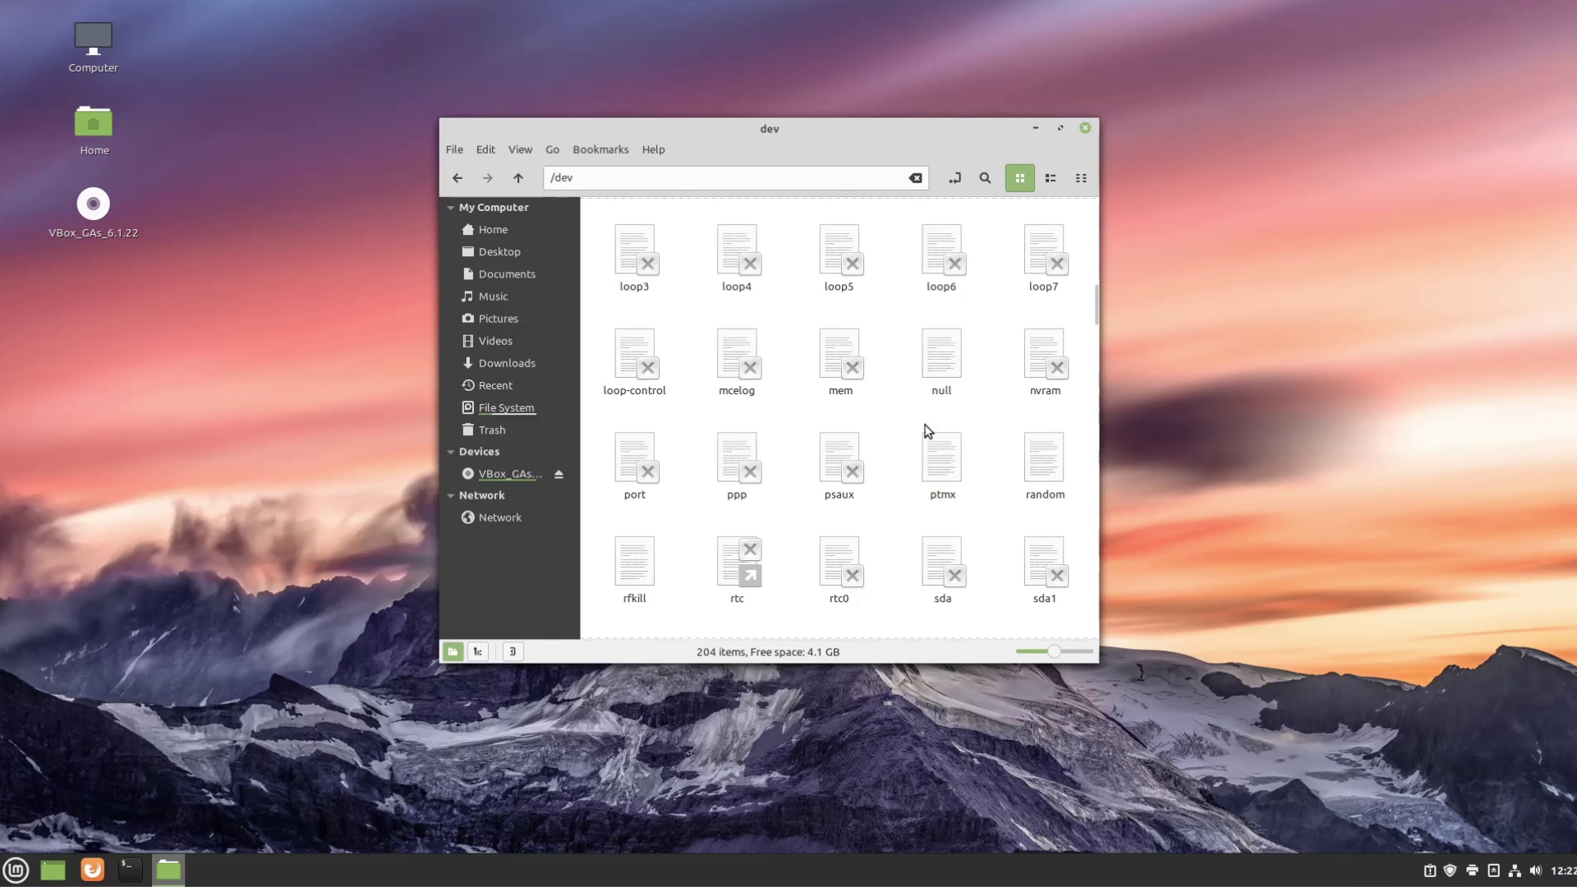
scroll(926, 427, "down", 1)
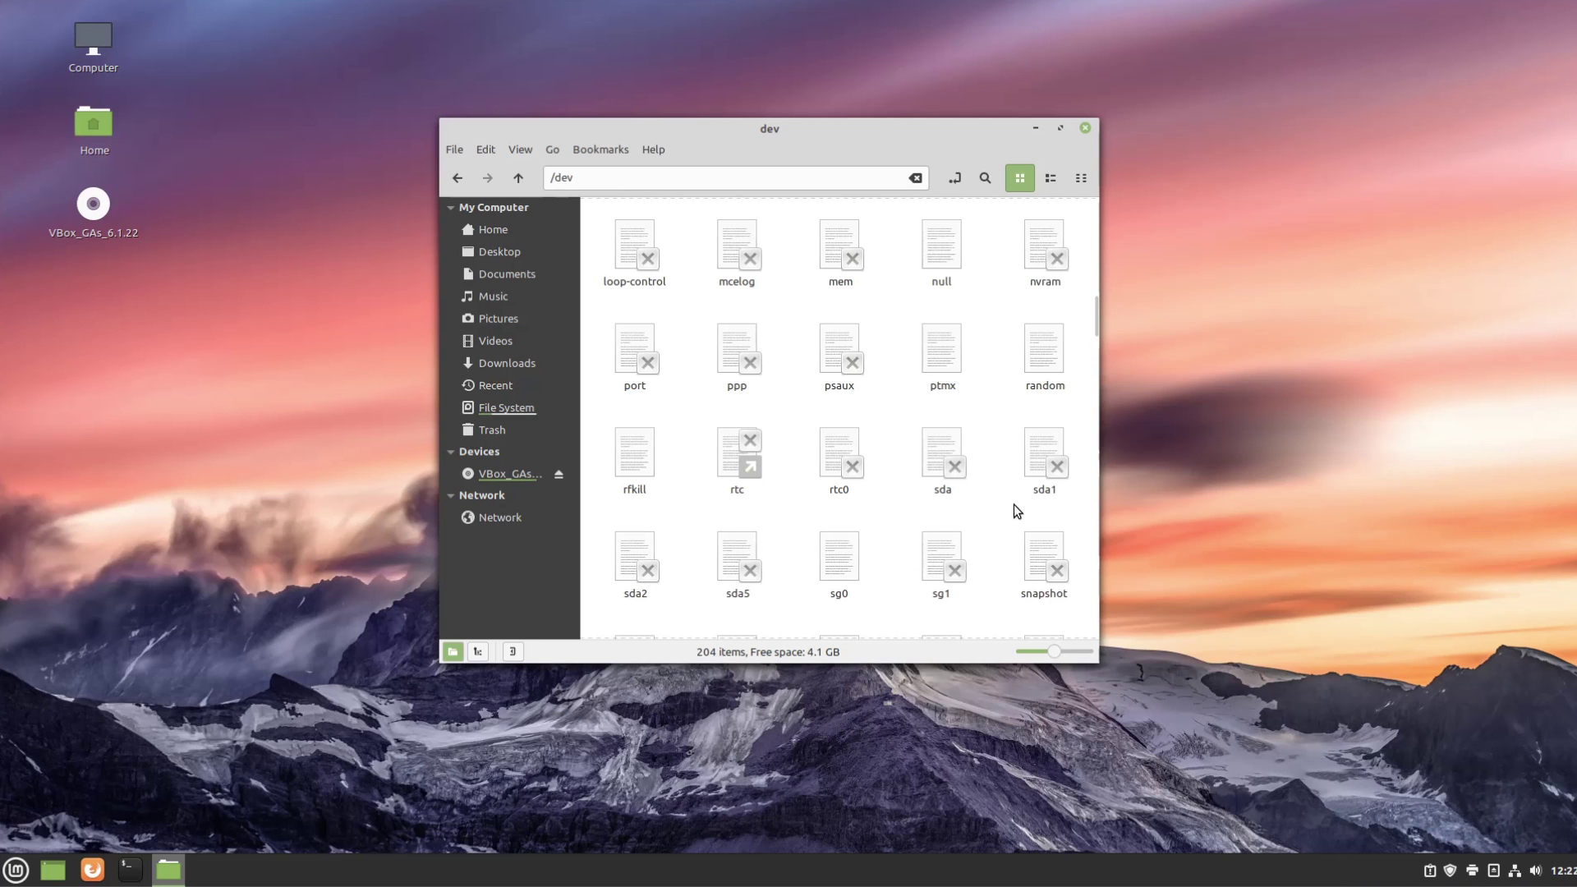
left_click(459, 179)
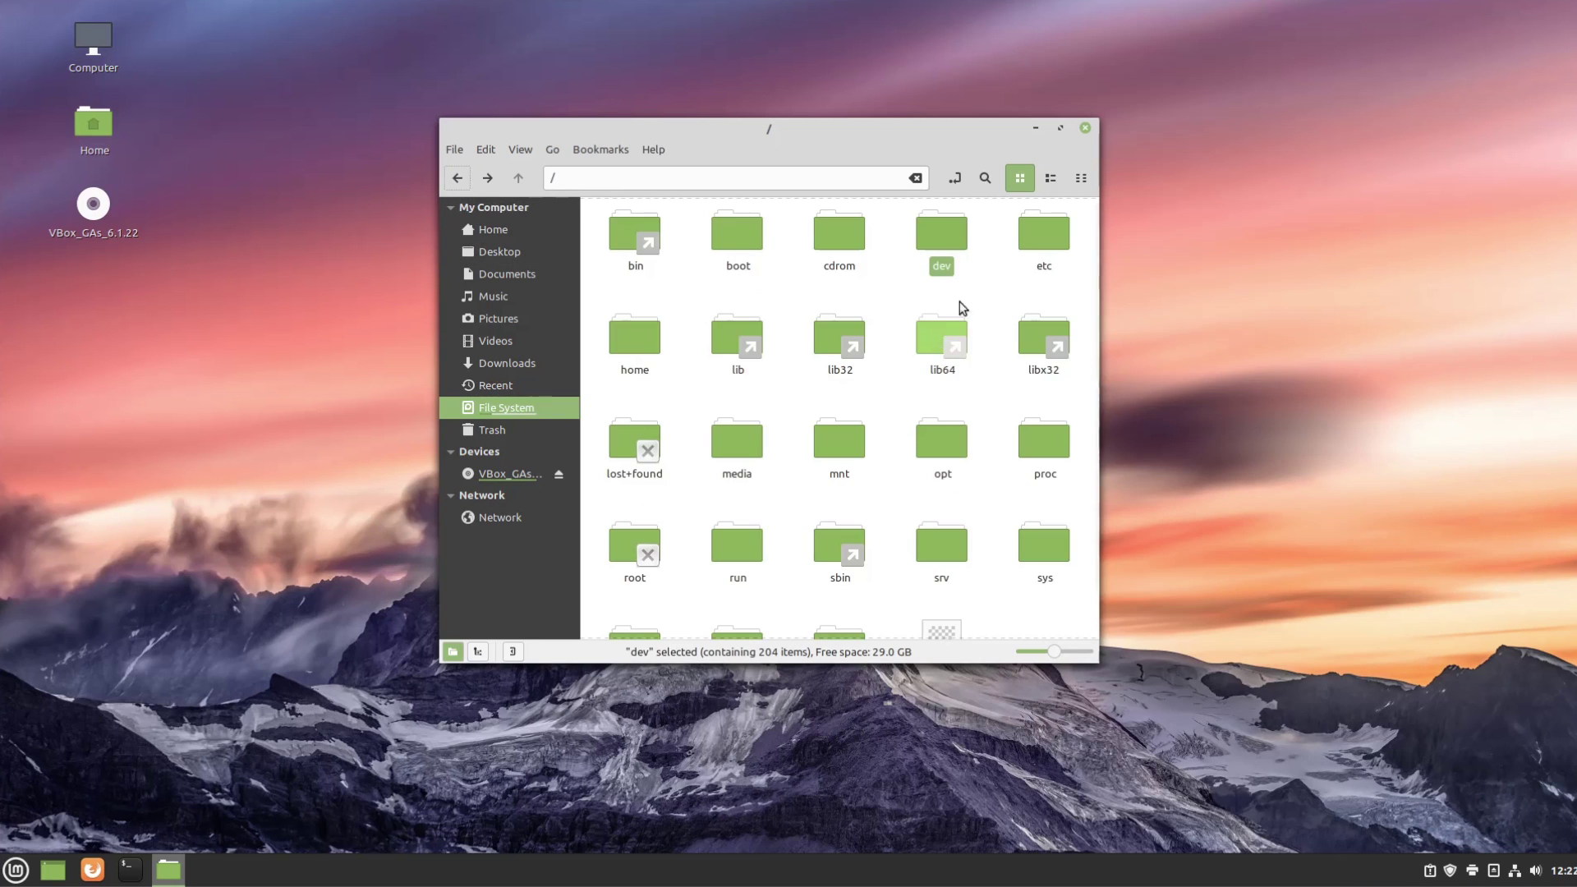
- Select the etc folder, then open the /proc folder
left_click(1047, 236)
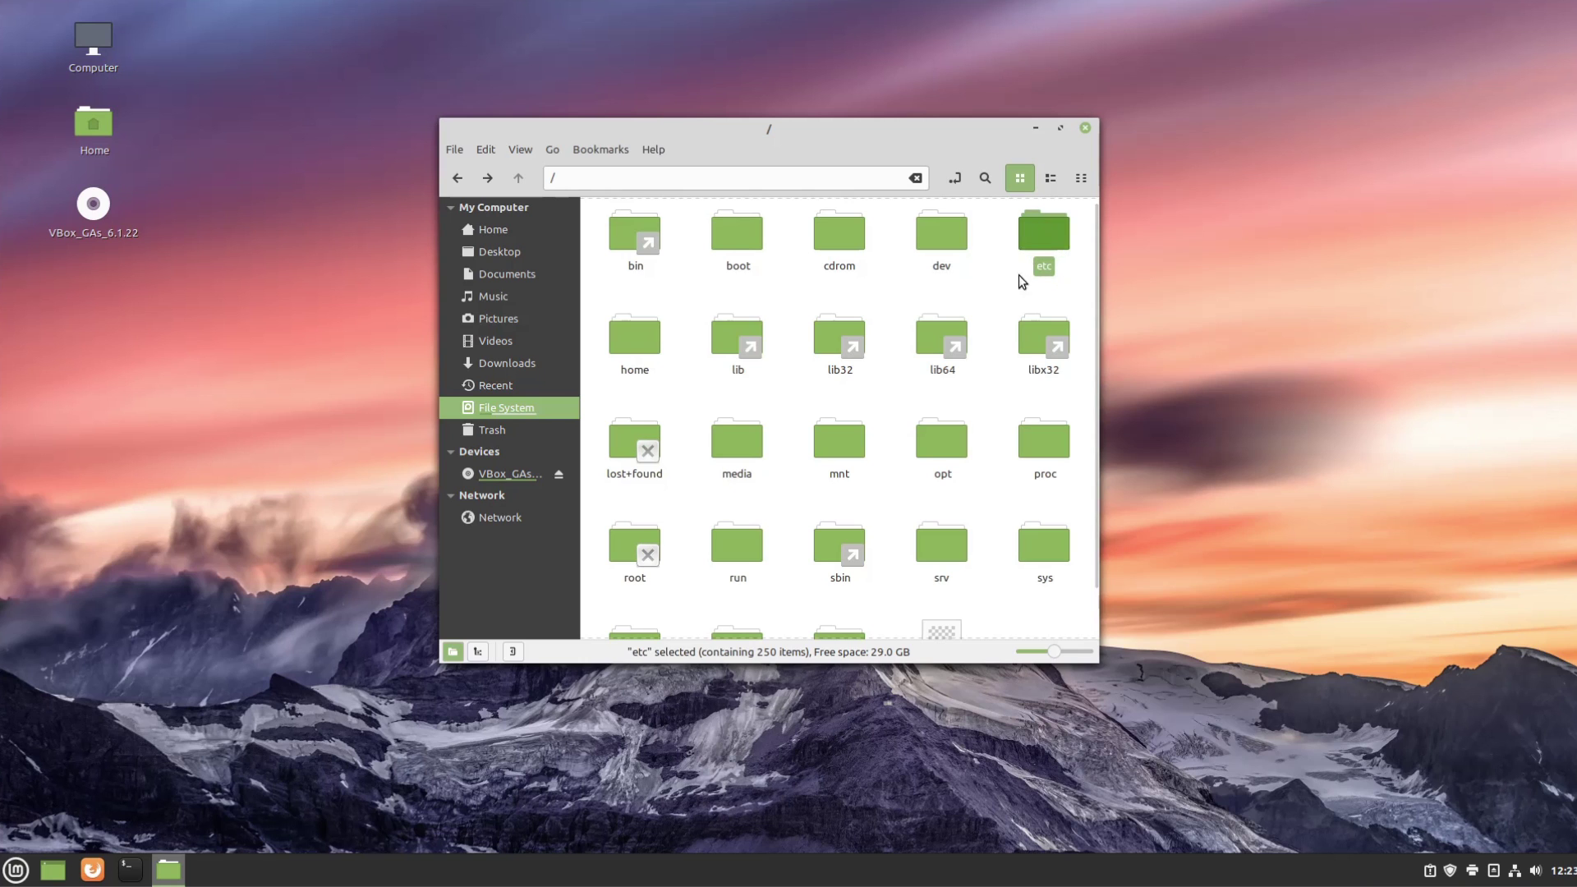
left_click(1023, 253)
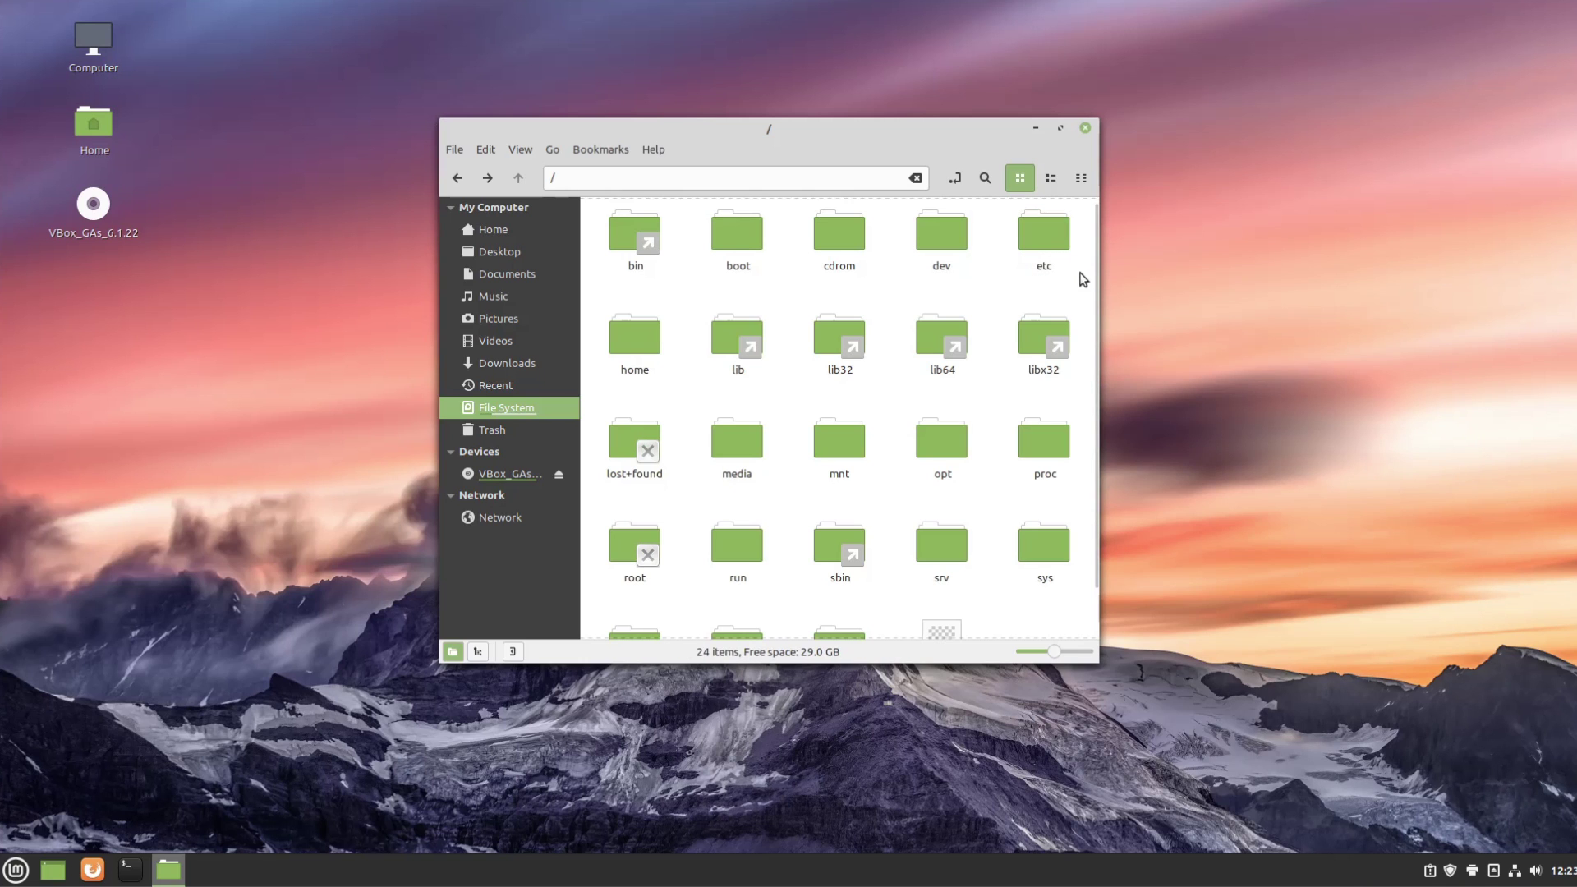
left_click_drag(1039, 234, 1039, 266)
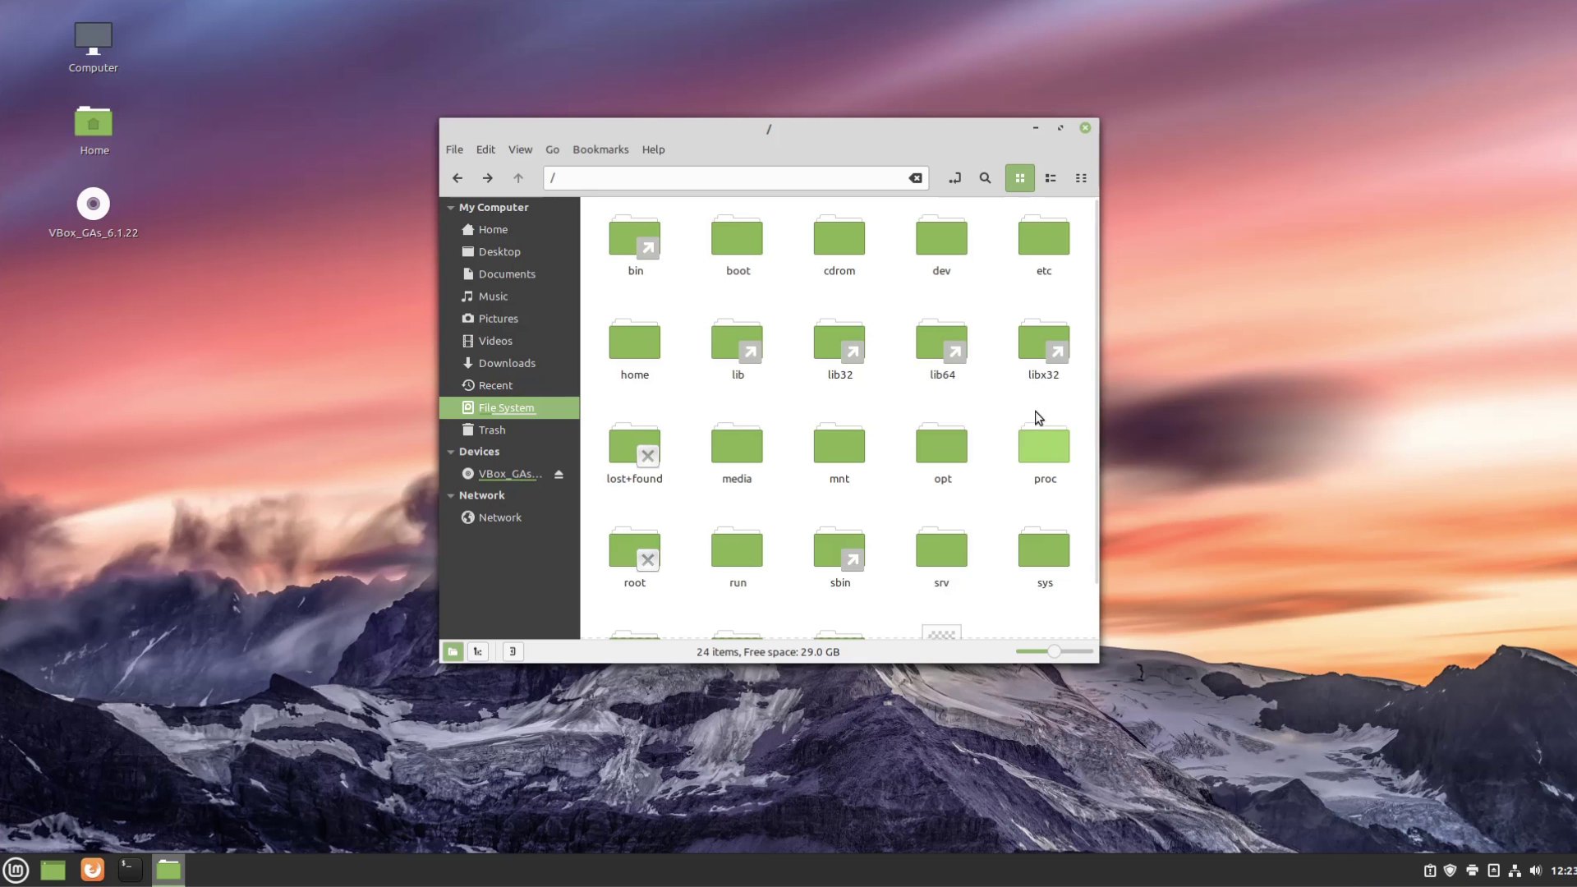
double_click(1043, 456)
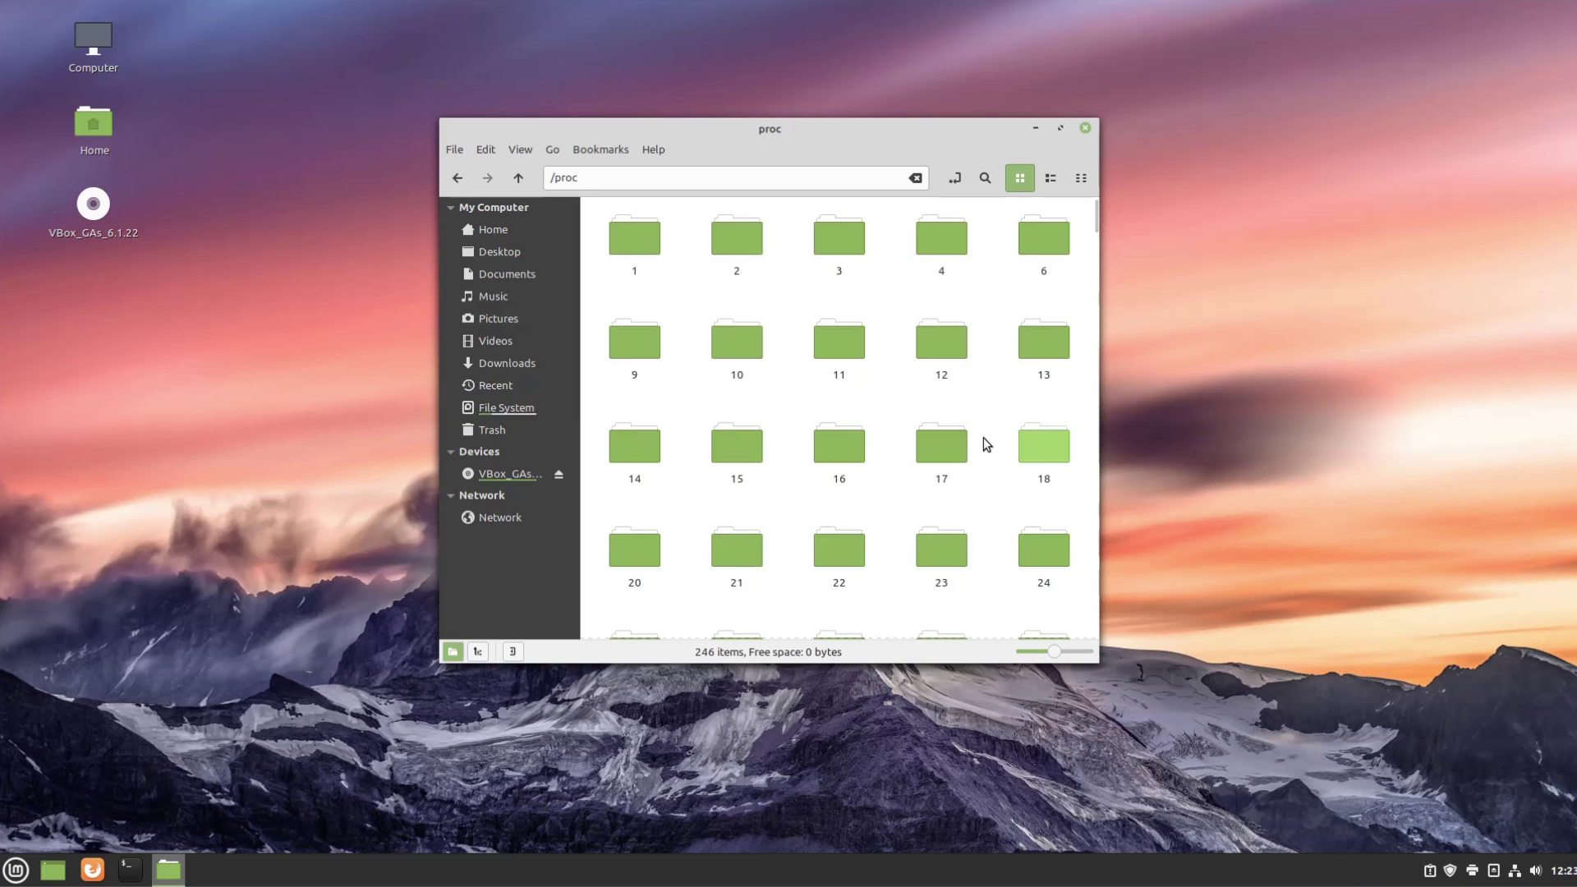
- Open /proc's partitions file in Xed and highlight its sr0, sda, sda1, sda2, sda5 table
left_click_drag(1098, 255, 1087, 639)
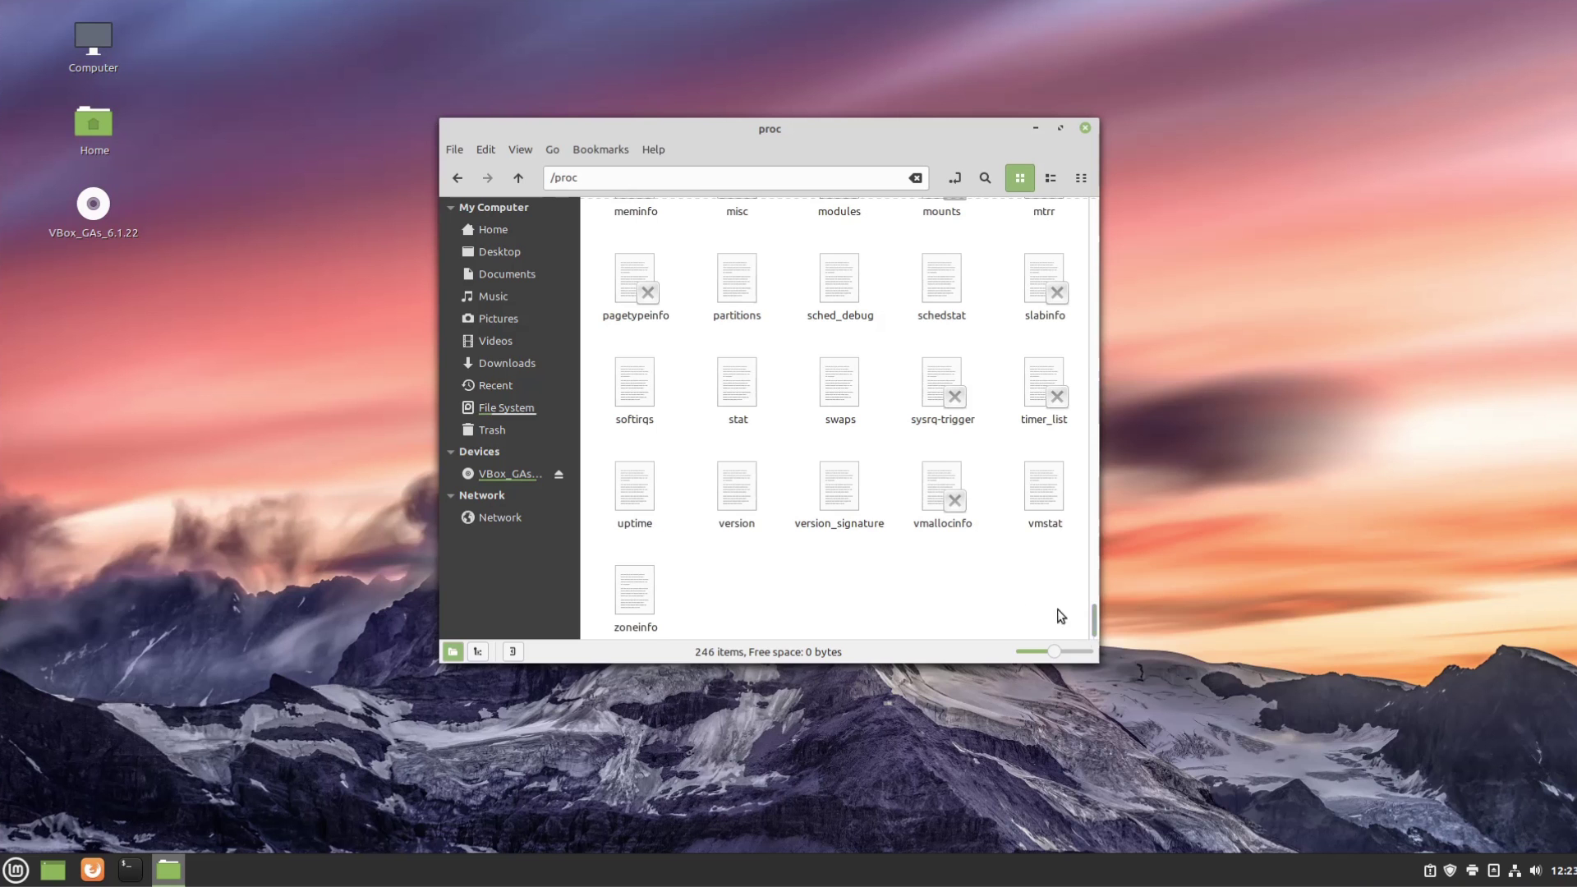
scroll(837, 464, "up", 2)
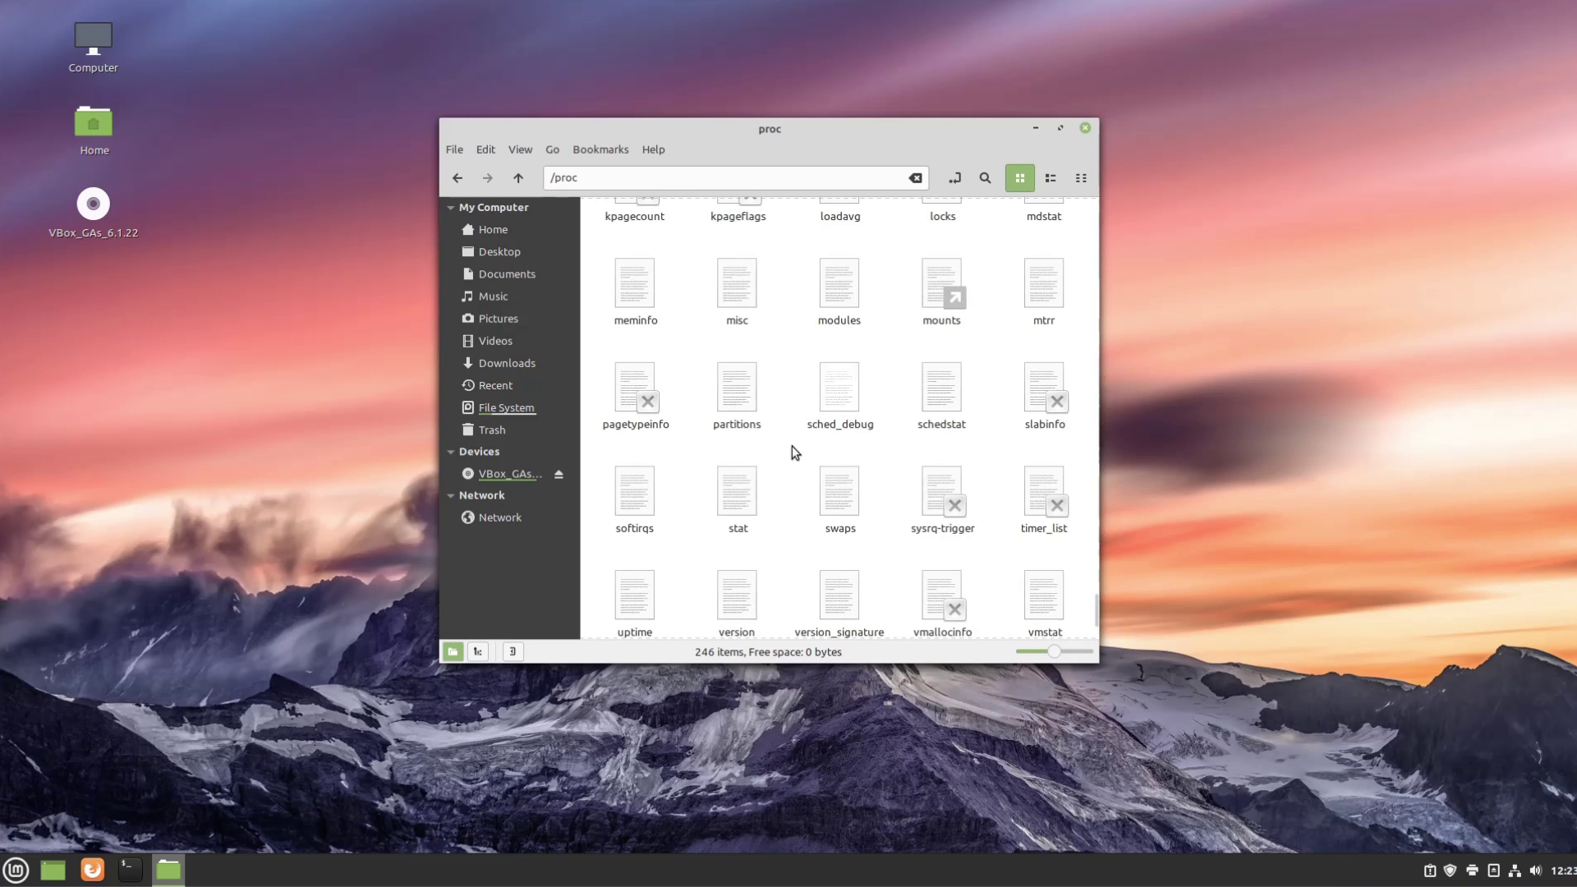
double_click(733, 397)
left_click_drag(739, 422, 440, 327)
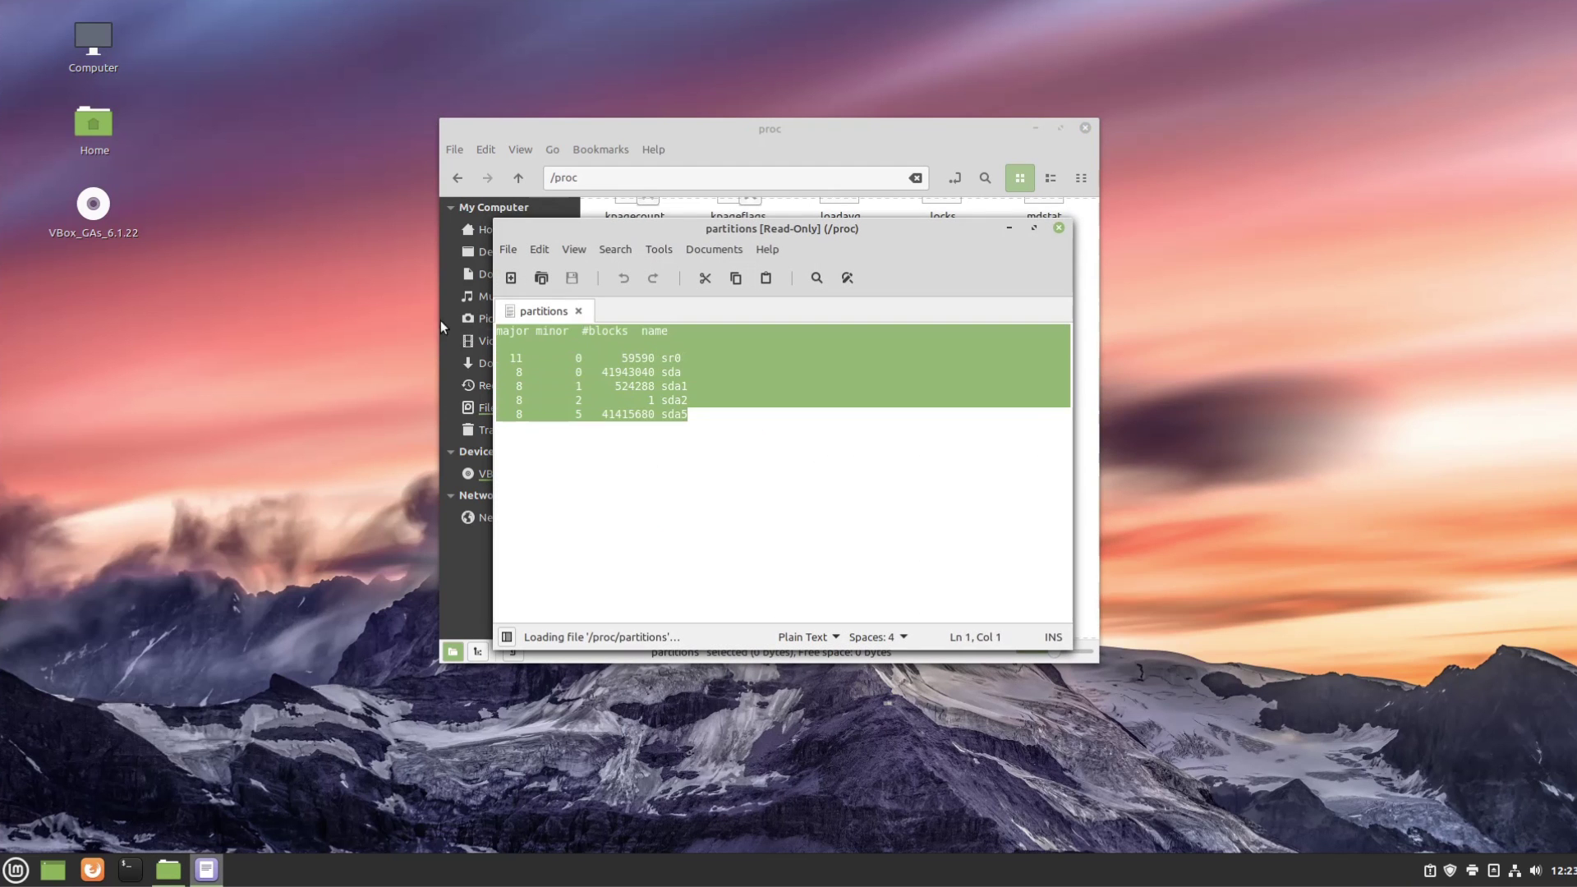
- Close partitions, then read /proc/cpuinfo showing the AMD Ryzen 7 3700X and close it
left_click(1058, 228)
scroll(969, 367, "up", 8)
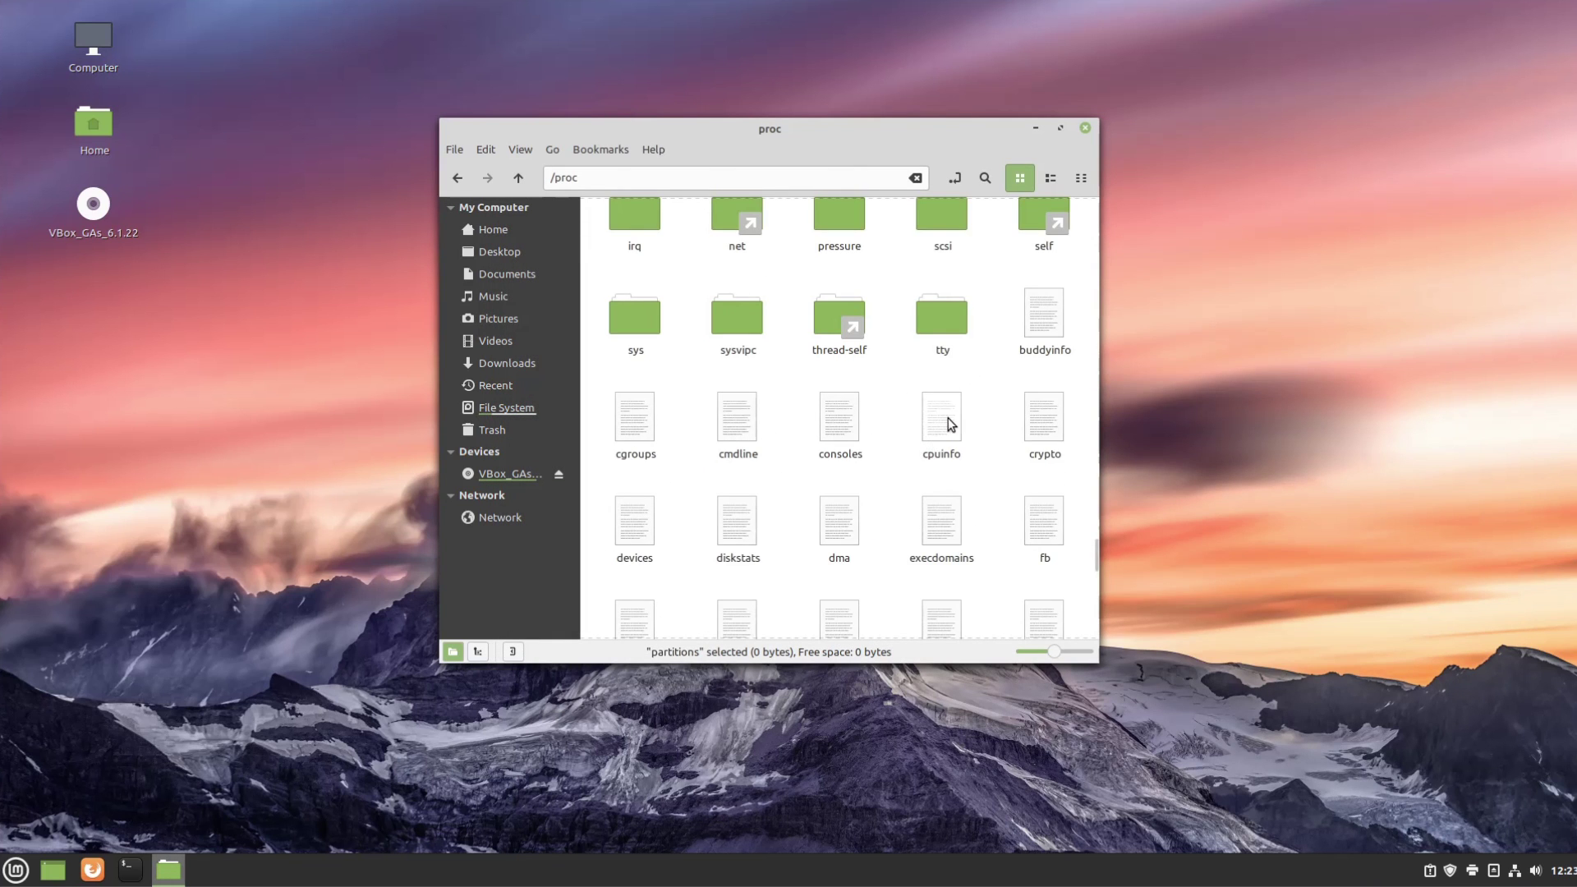
double_click(944, 420)
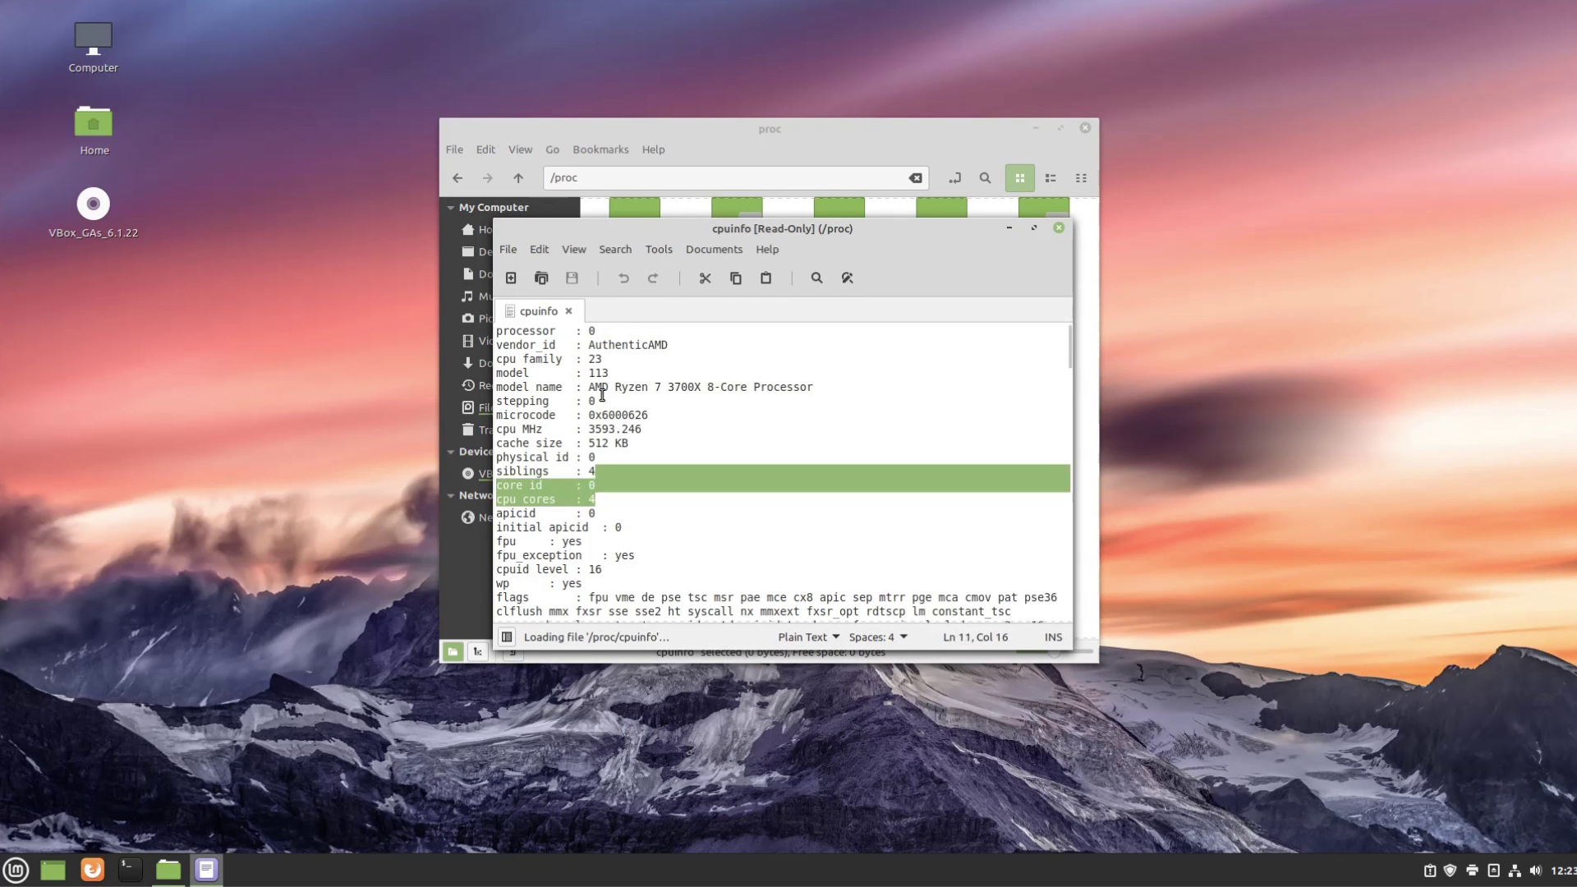
left_click_drag(602, 395, 525, 351)
left_click(802, 448)
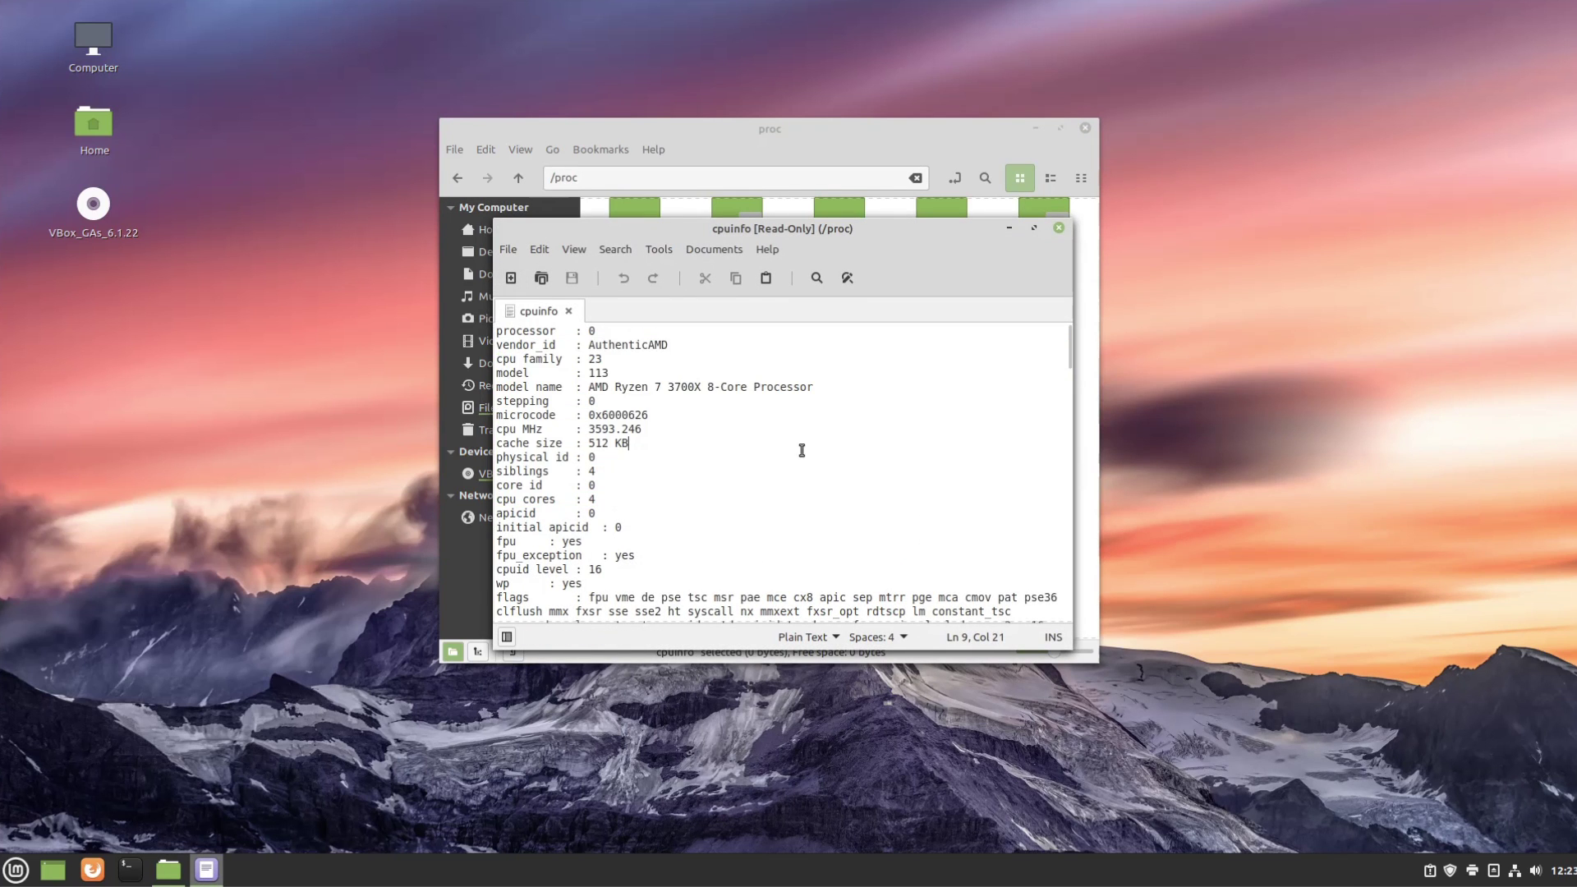
scroll(653, 455, "down", 4)
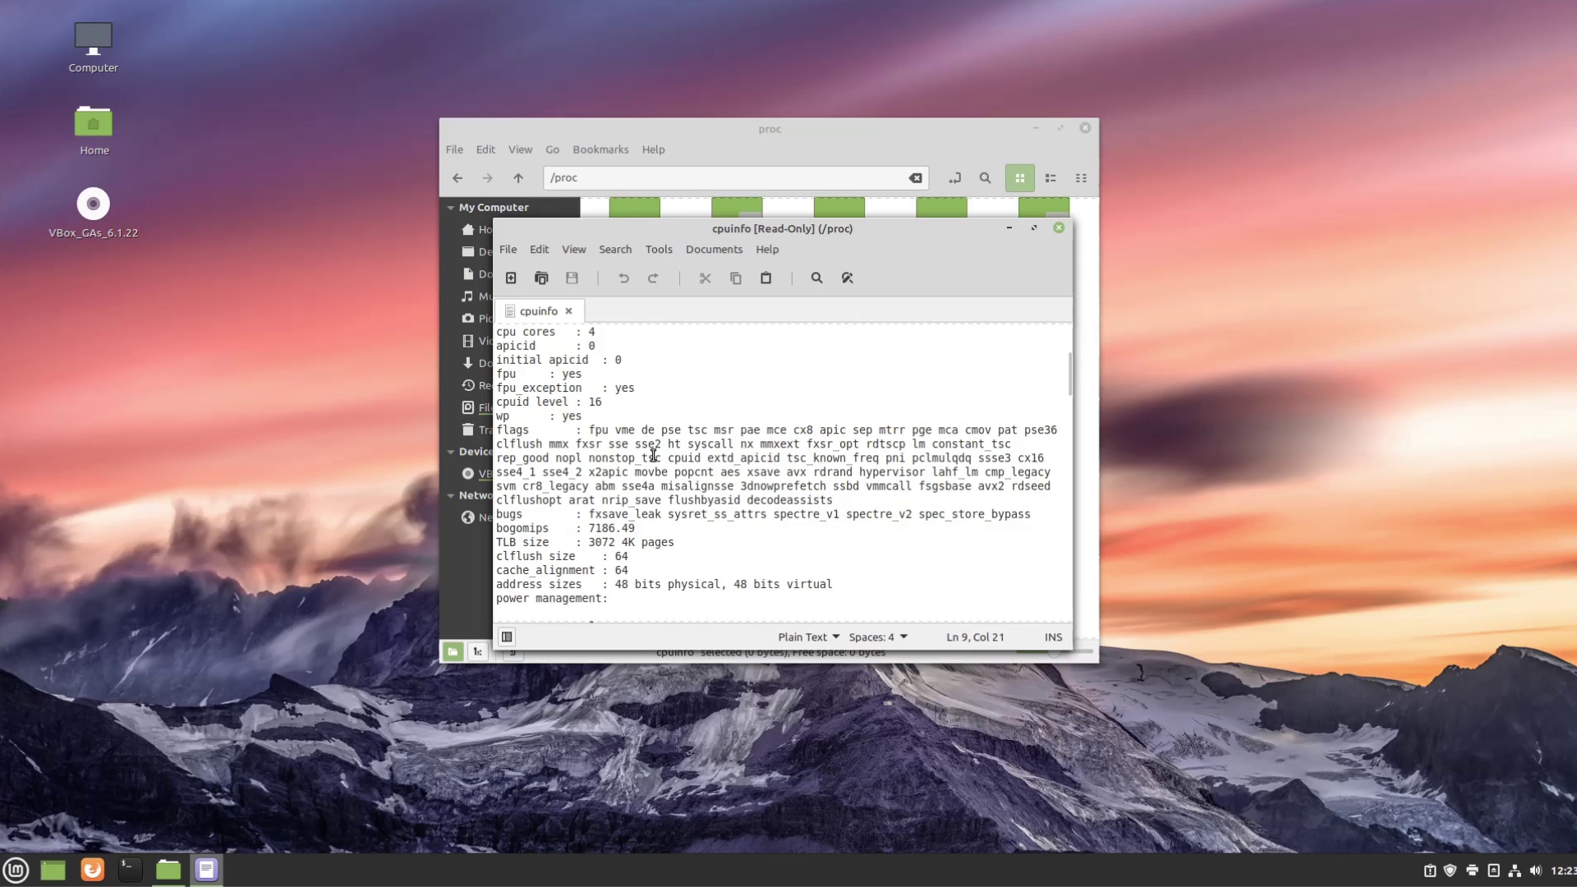
left_click(1057, 227)
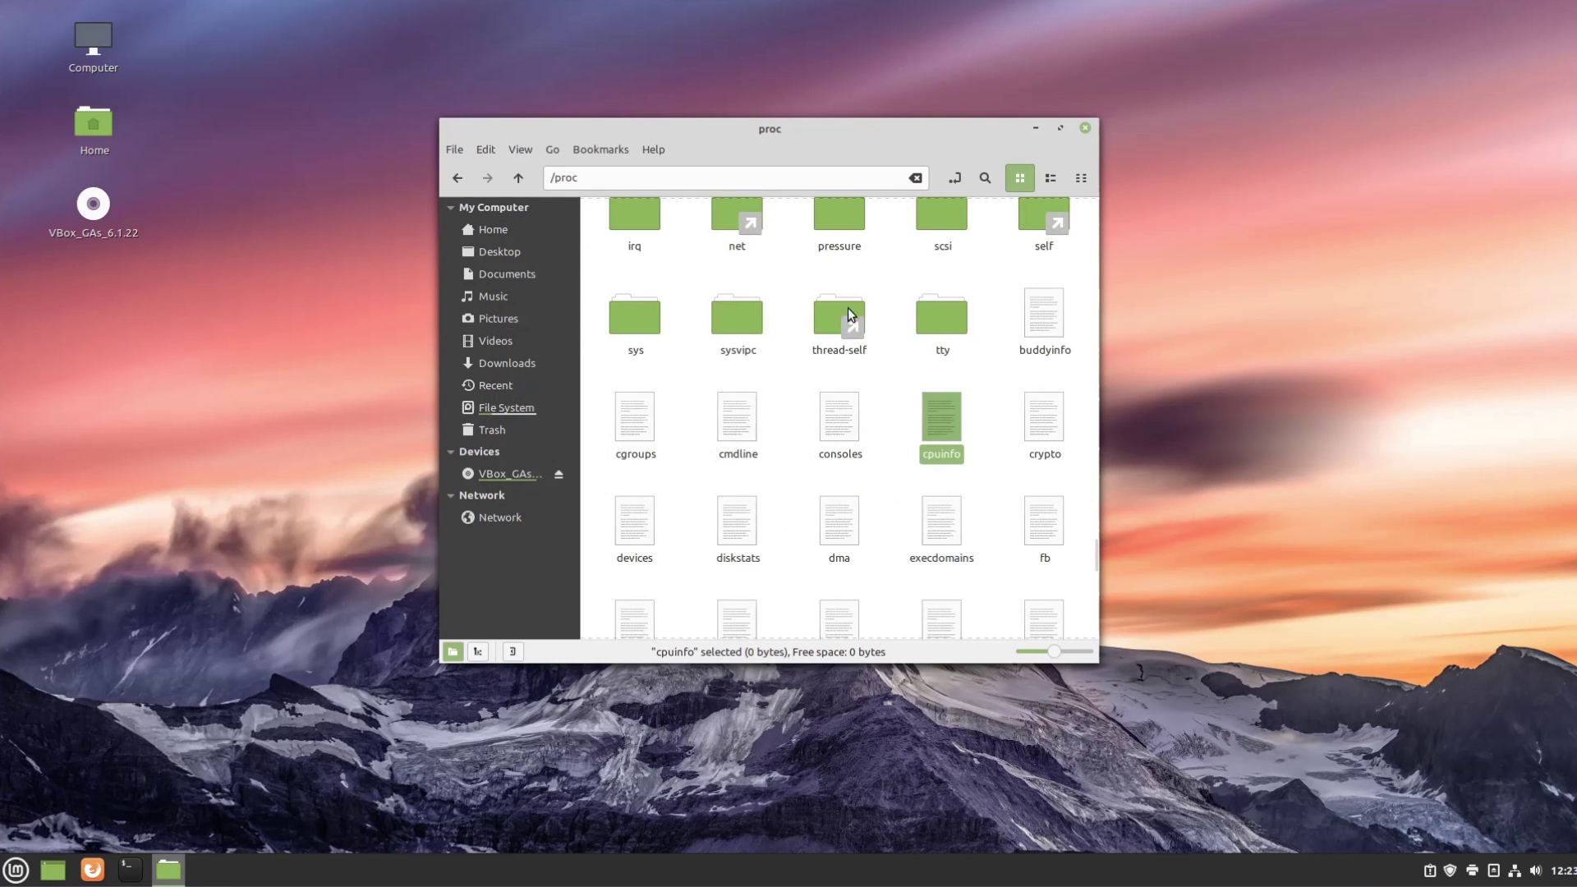
- Return to /, open /run and scroll its 45 items, then go back to root
left_click(462, 182)
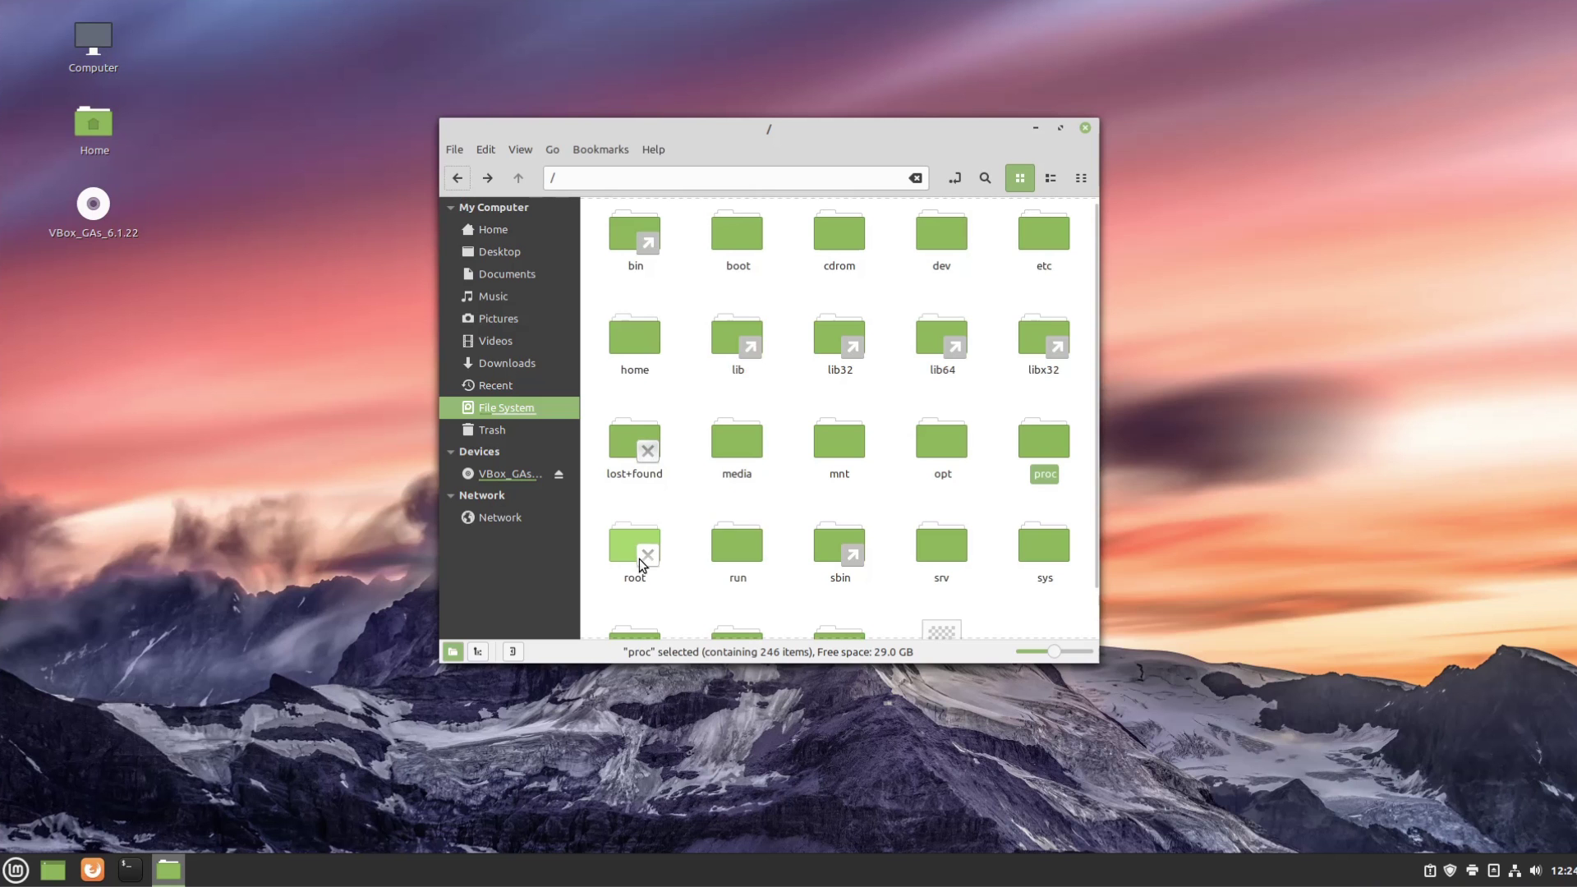
double_click(739, 542)
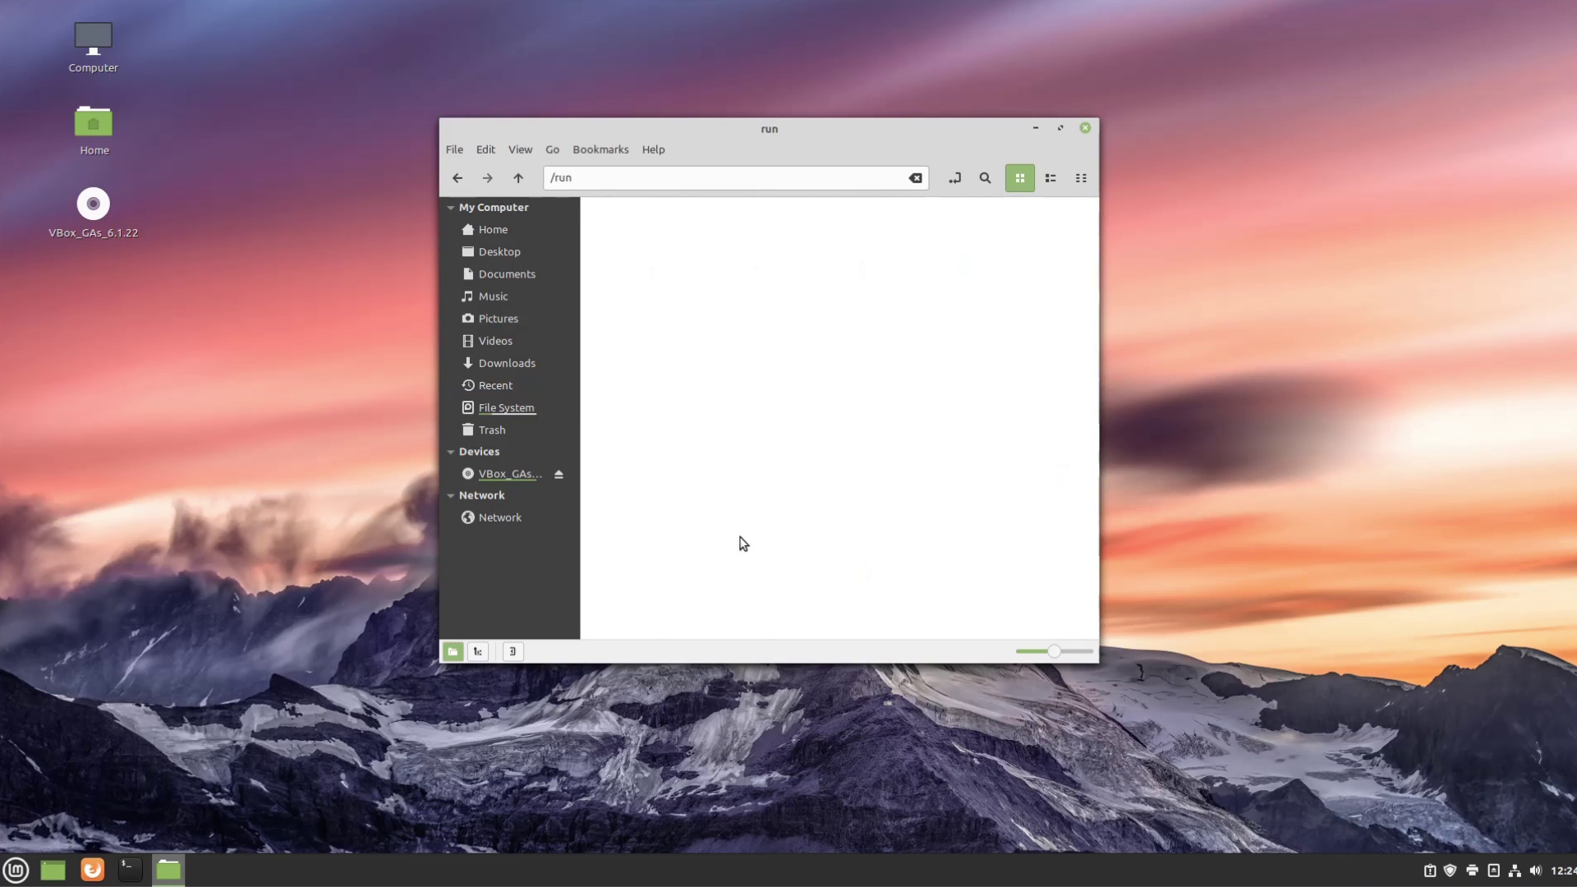
scroll(799, 353, "down", 3)
scroll(798, 349, "down", 3)
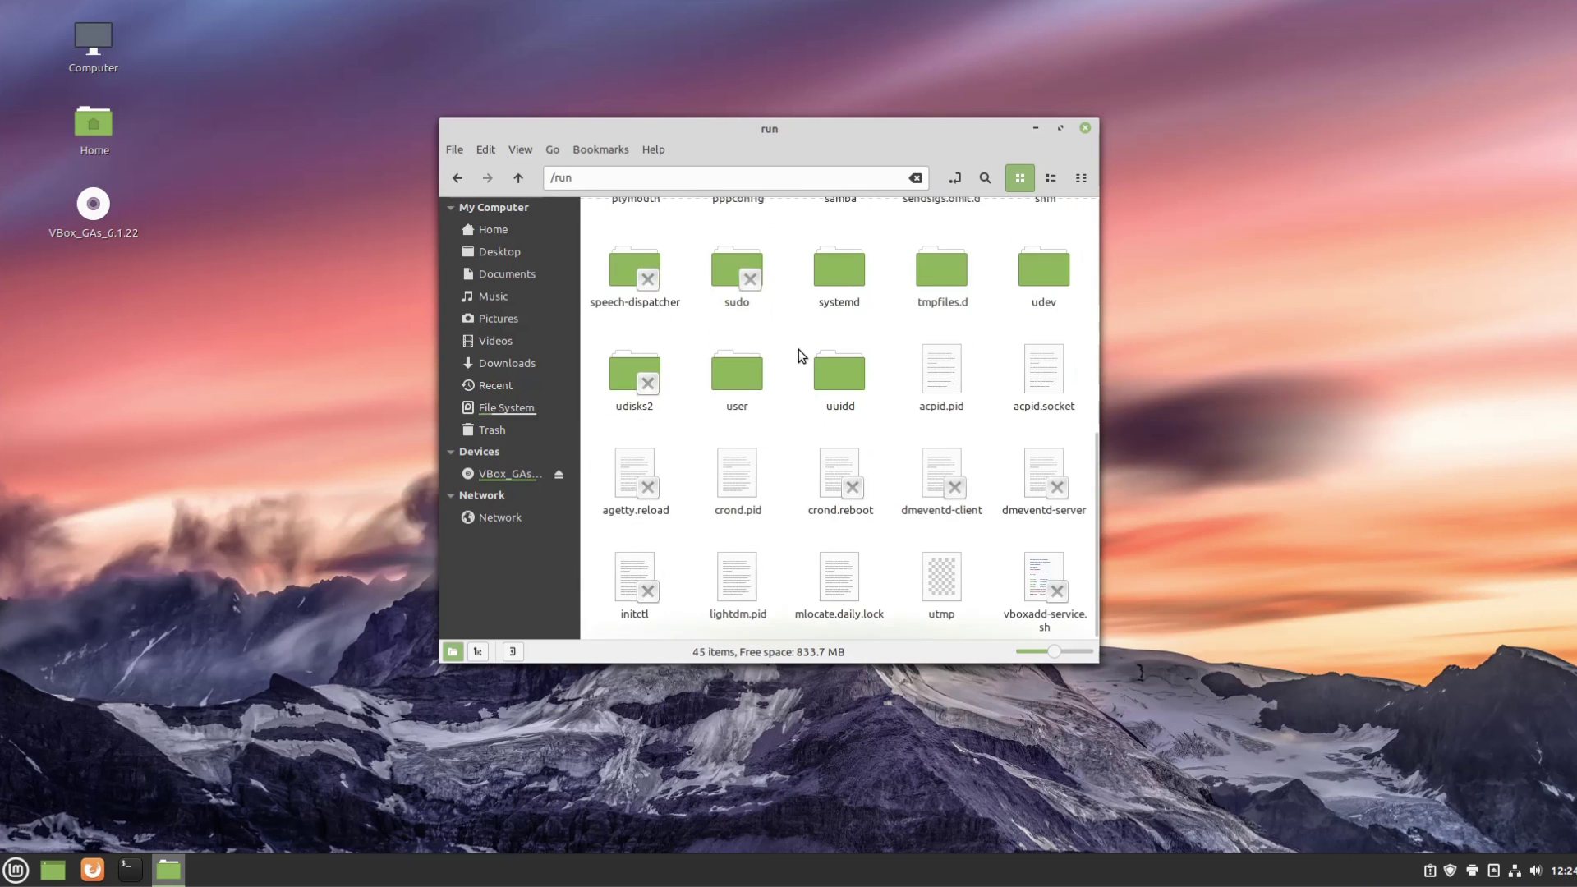
scroll(924, 519, "up", 6)
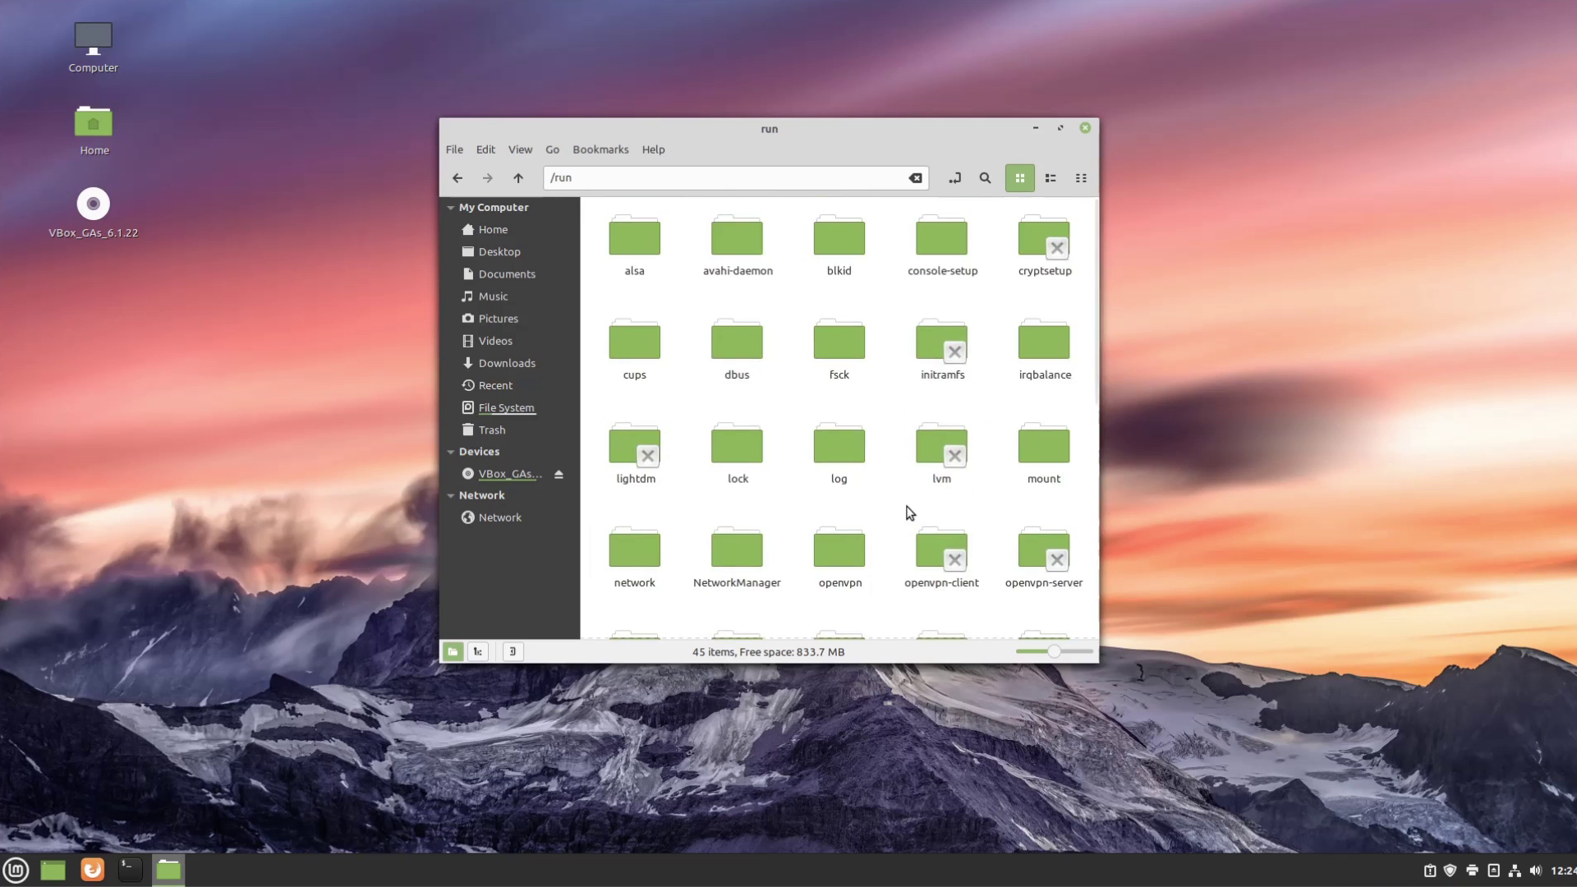
scroll(920, 497, "down", 3)
scroll(781, 478, "down", 1)
scroll(854, 525, "up", 5)
left_click(457, 177)
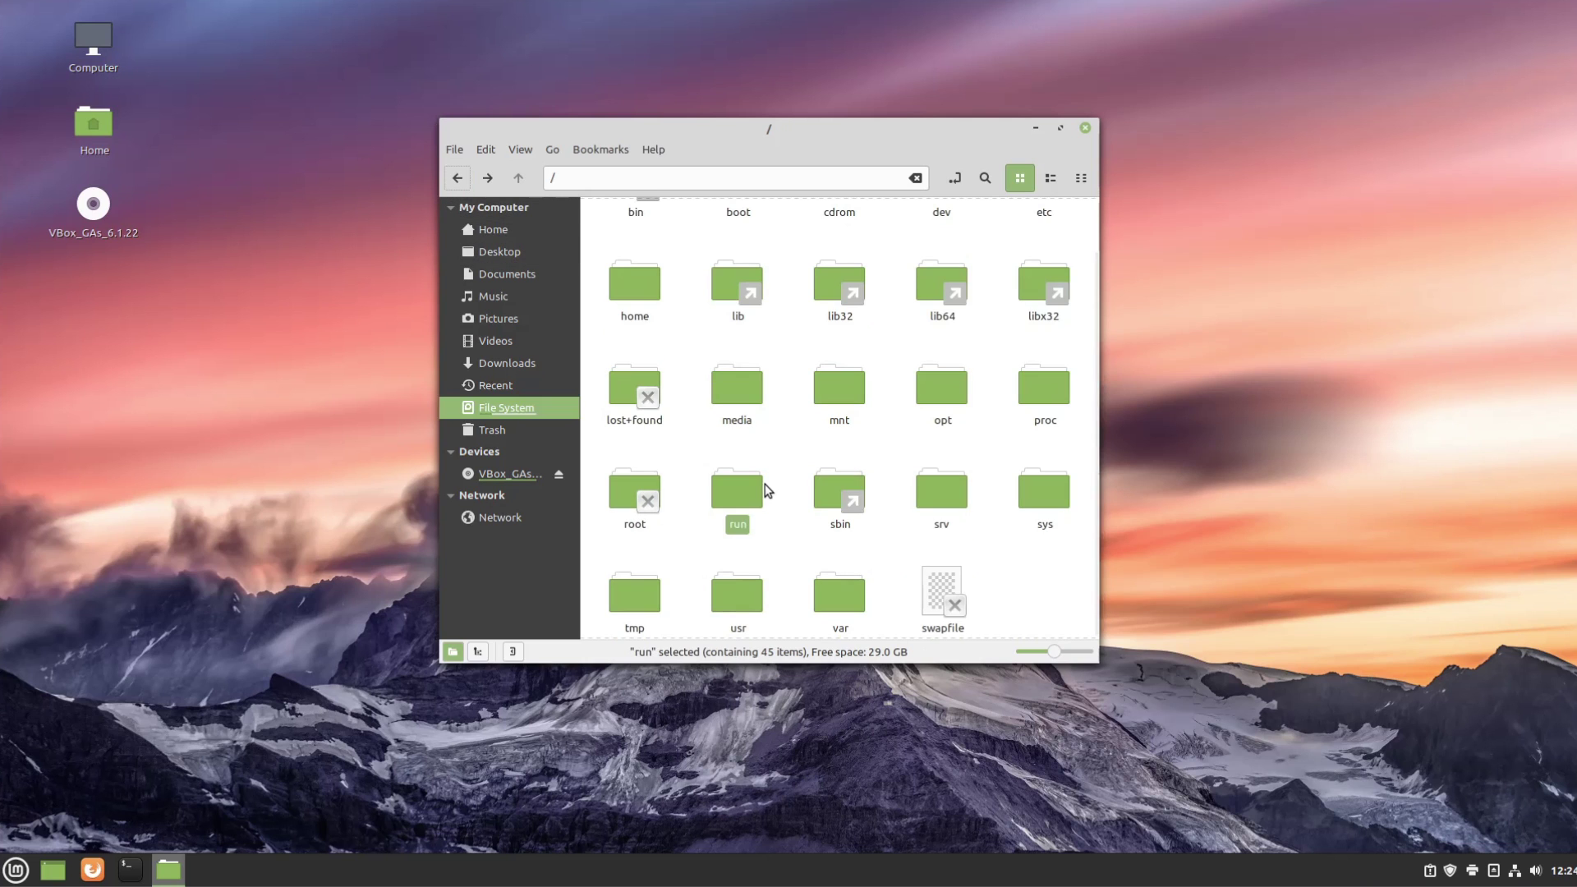
- Rubber-band select root folders, first sys, then tmp across usr and var
left_click(897, 476)
left_click_drag(980, 457, 1066, 550)
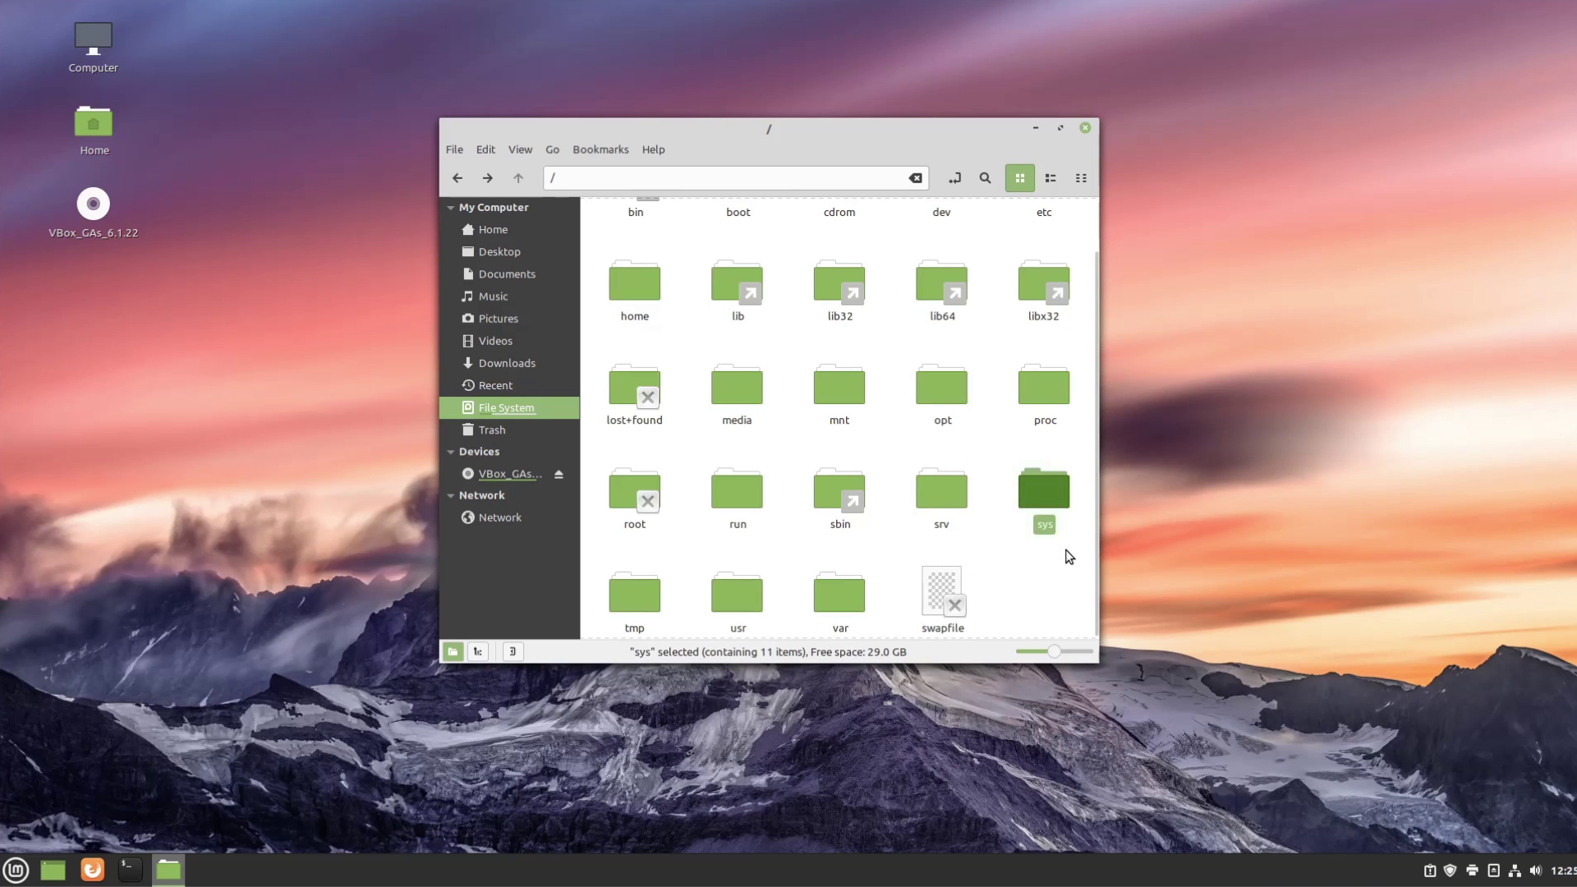
left_click(992, 540)
left_click_drag(673, 547, 681, 578)
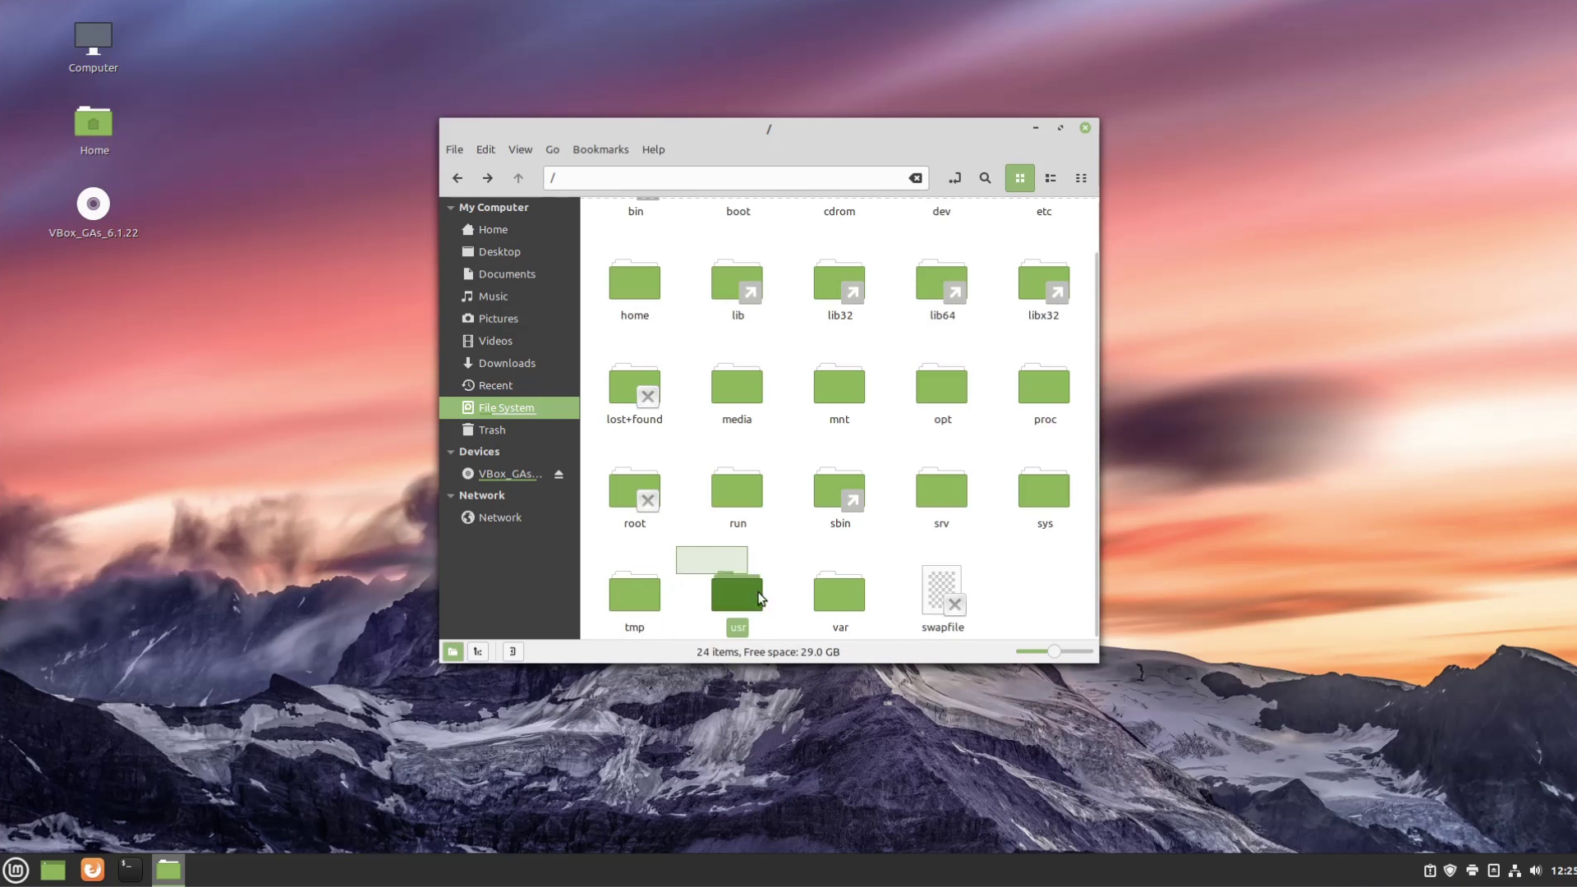
mouse_move(759, 598)
left_mouse_down()
mouse_move(776, 629)
mouse_move(763, 614)
left_mouse_up()
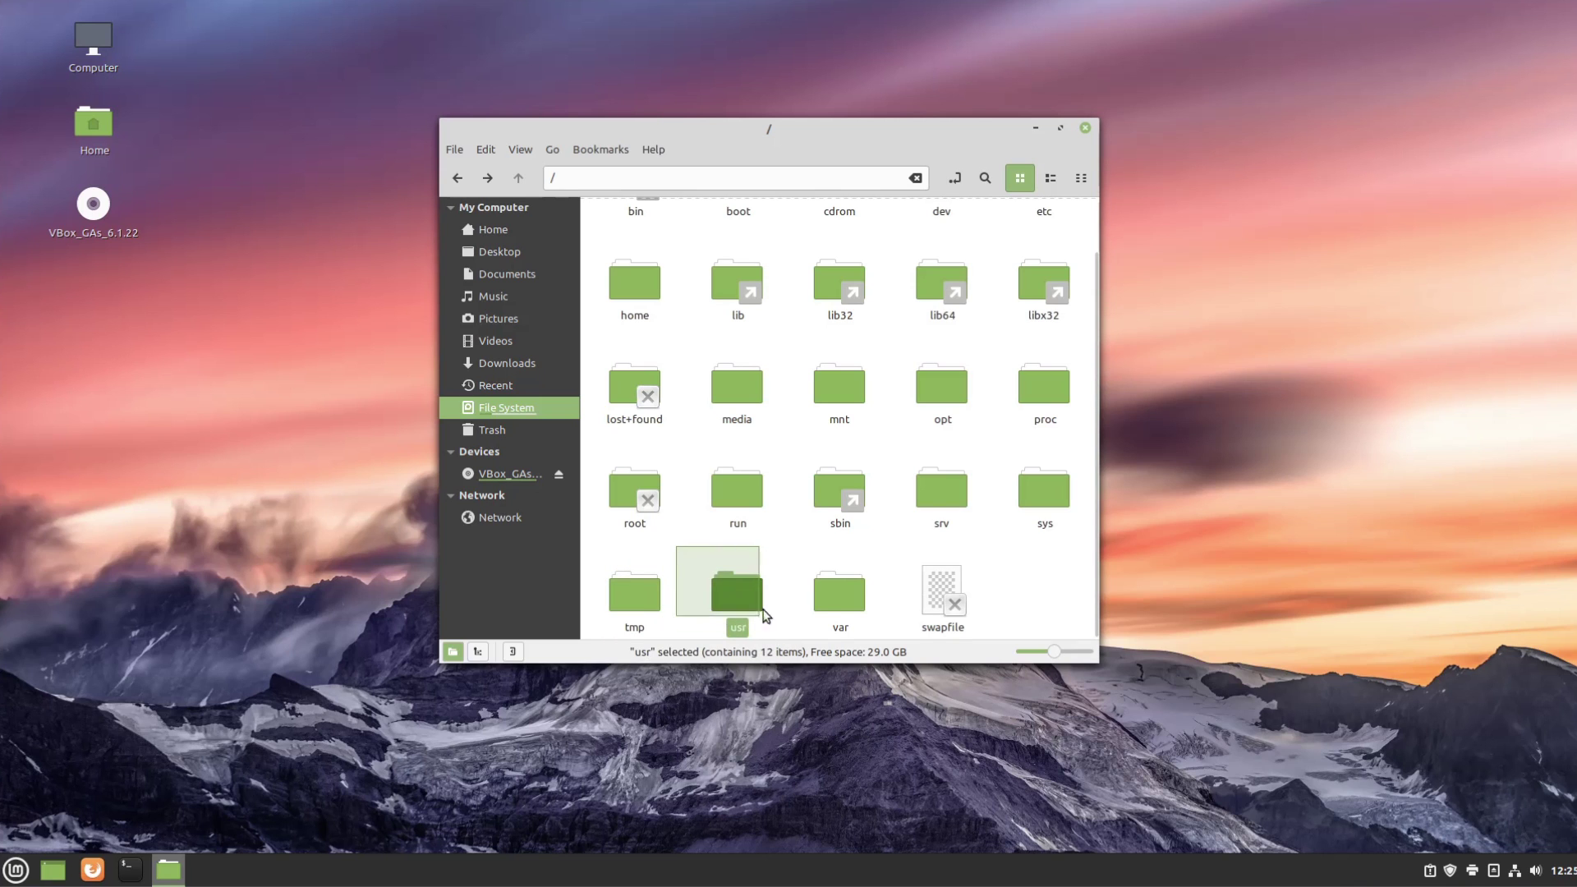
mouse_move(817, 548)
left_mouse_down()
mouse_move(863, 546)
mouse_move(869, 616)
mouse_move(845, 559)
left_mouse_up()
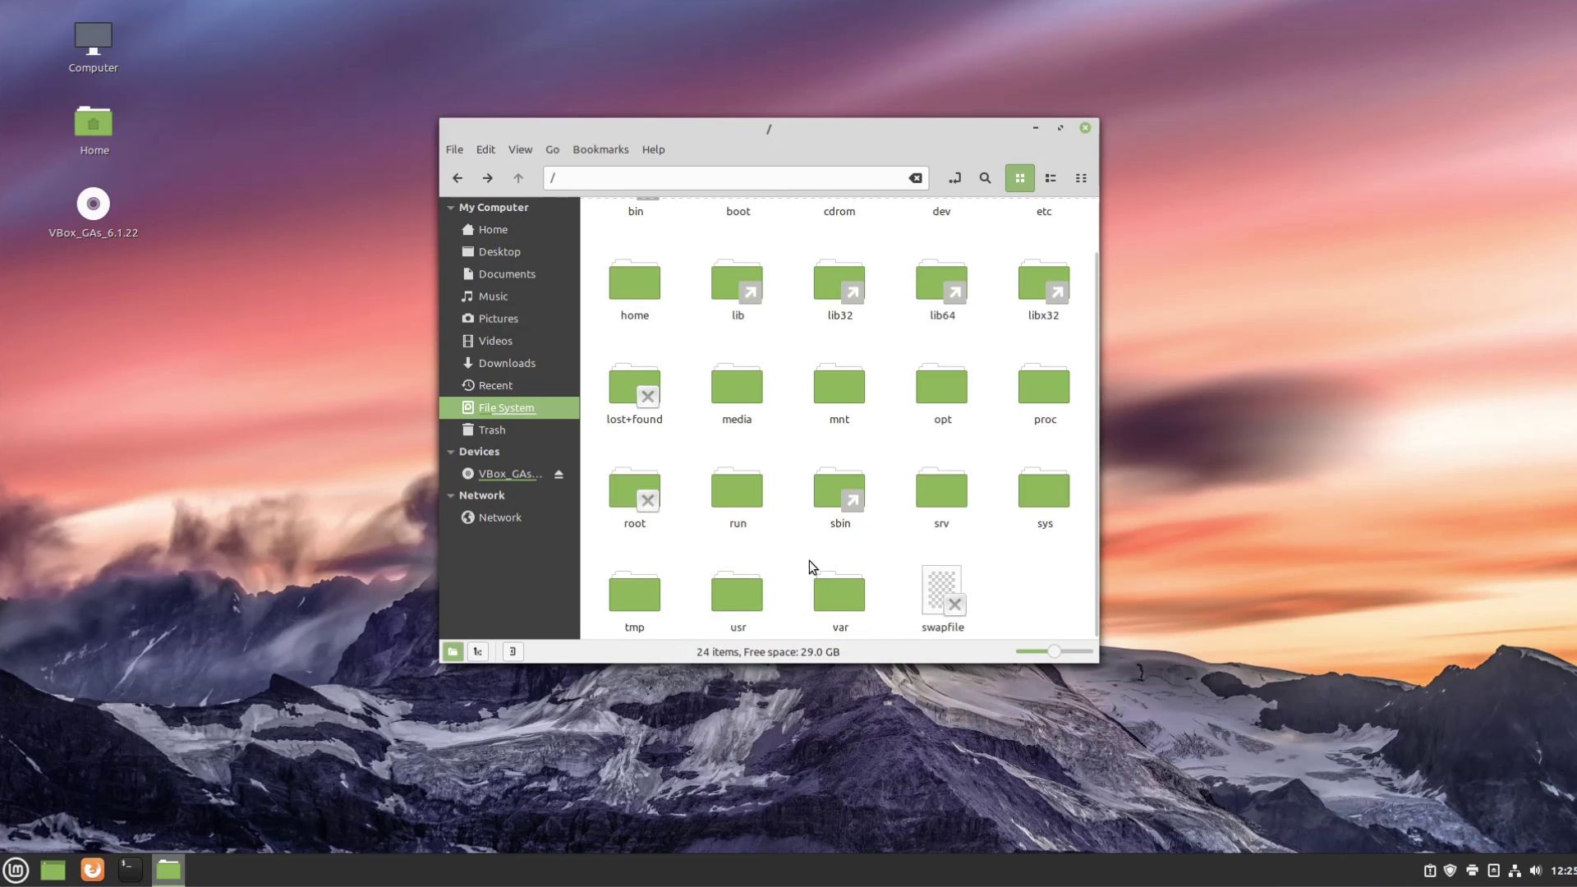
- Visit /var's 11 folders, return to root, and select swapfile to show 2.0 GB
double_click(831, 594)
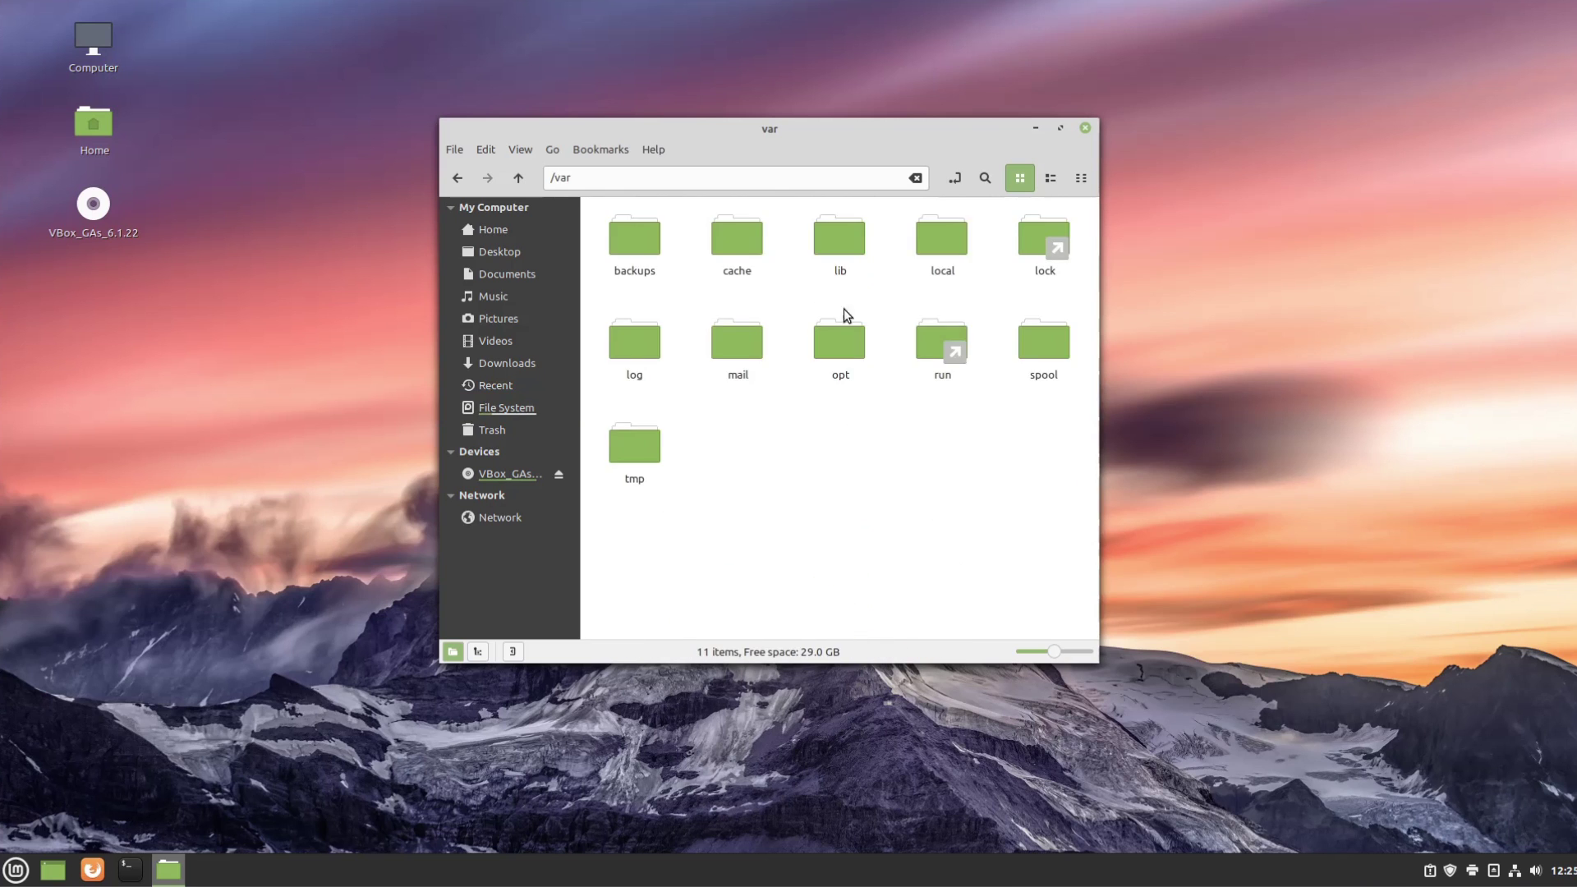
left_click_drag(978, 540, 485, 178)
left_click(459, 179)
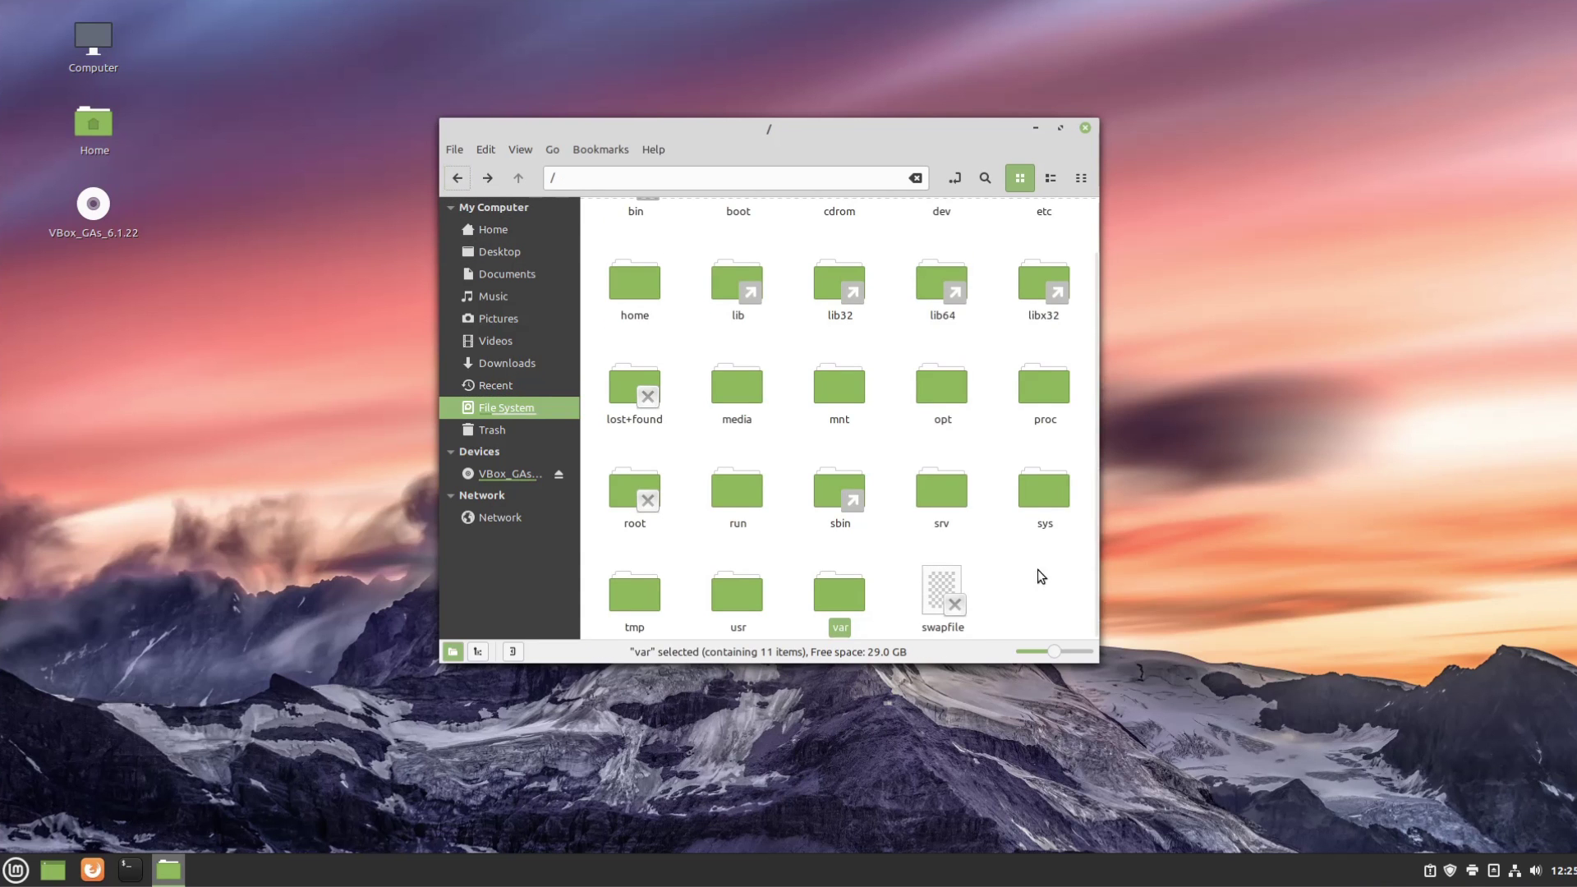
left_click(910, 622)
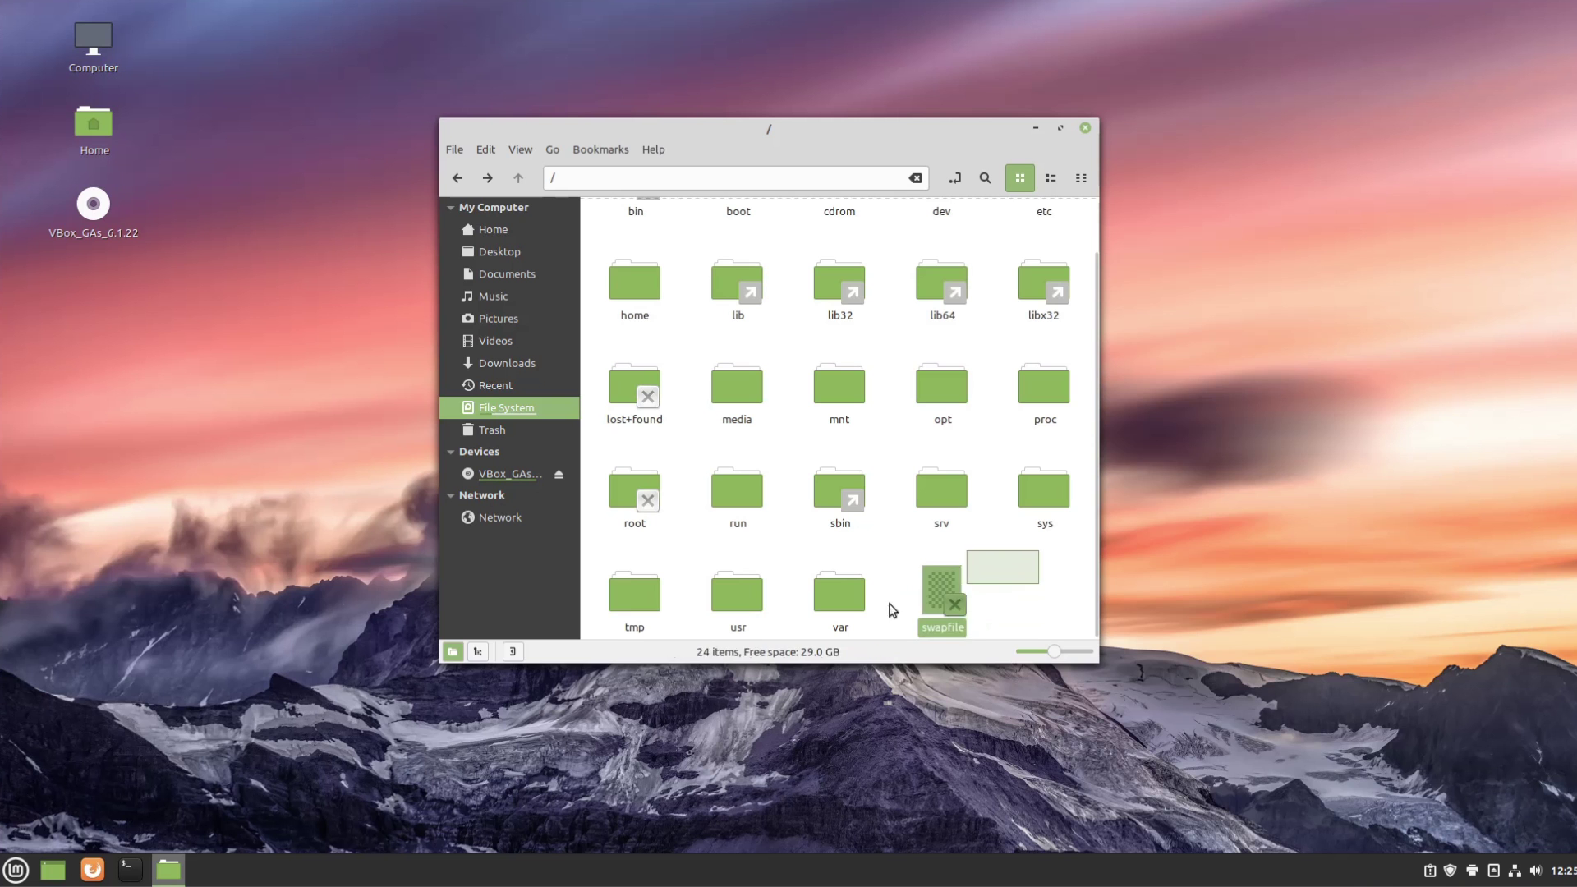
left_click_drag(900, 584, 976, 598)
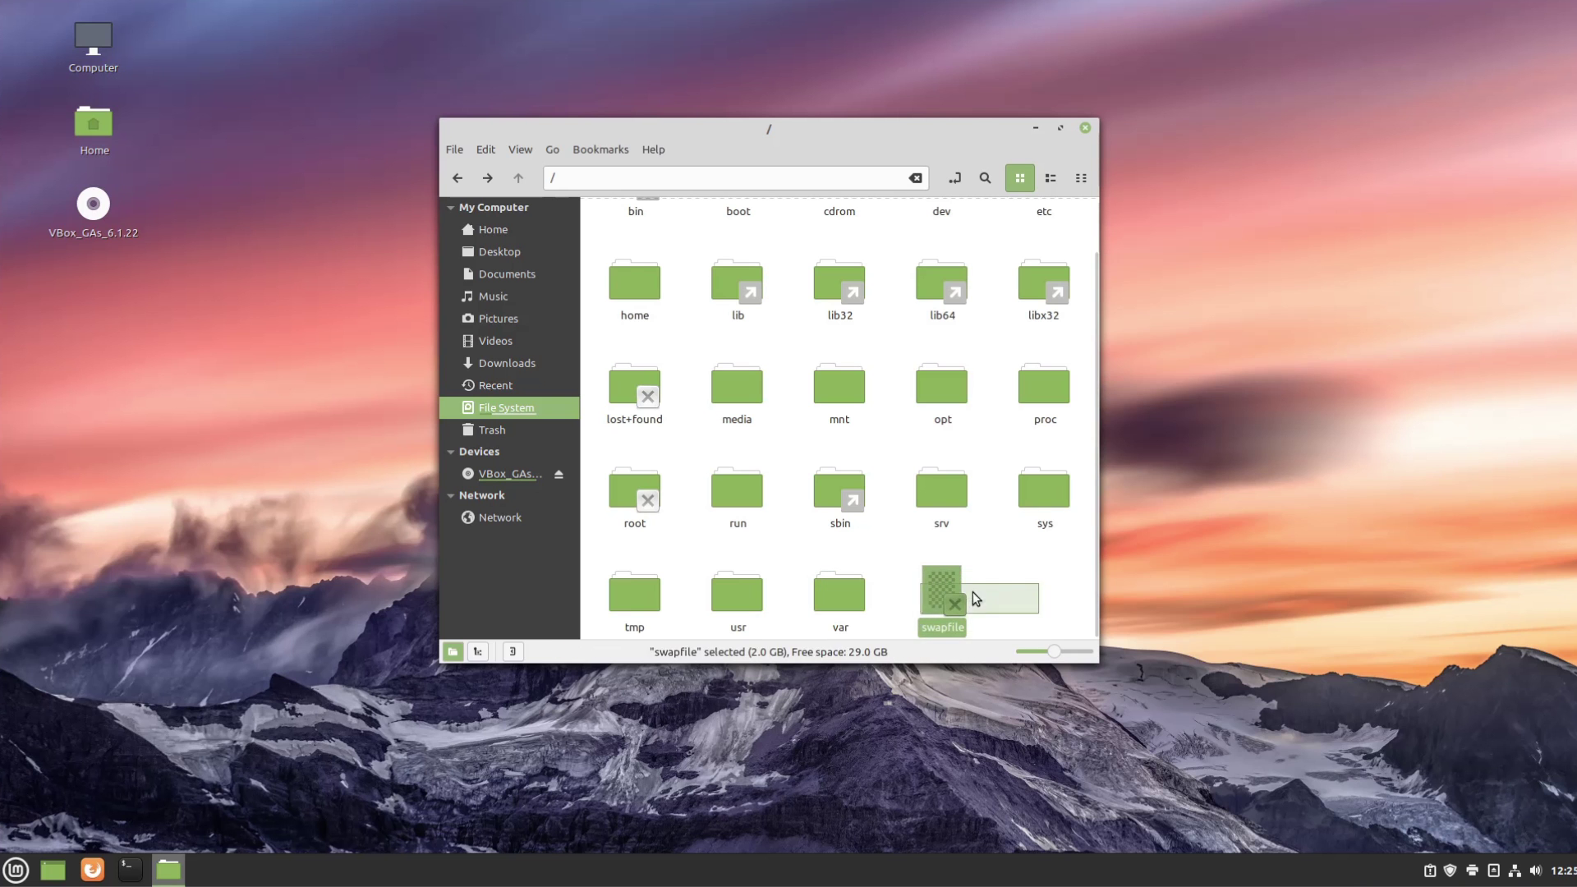